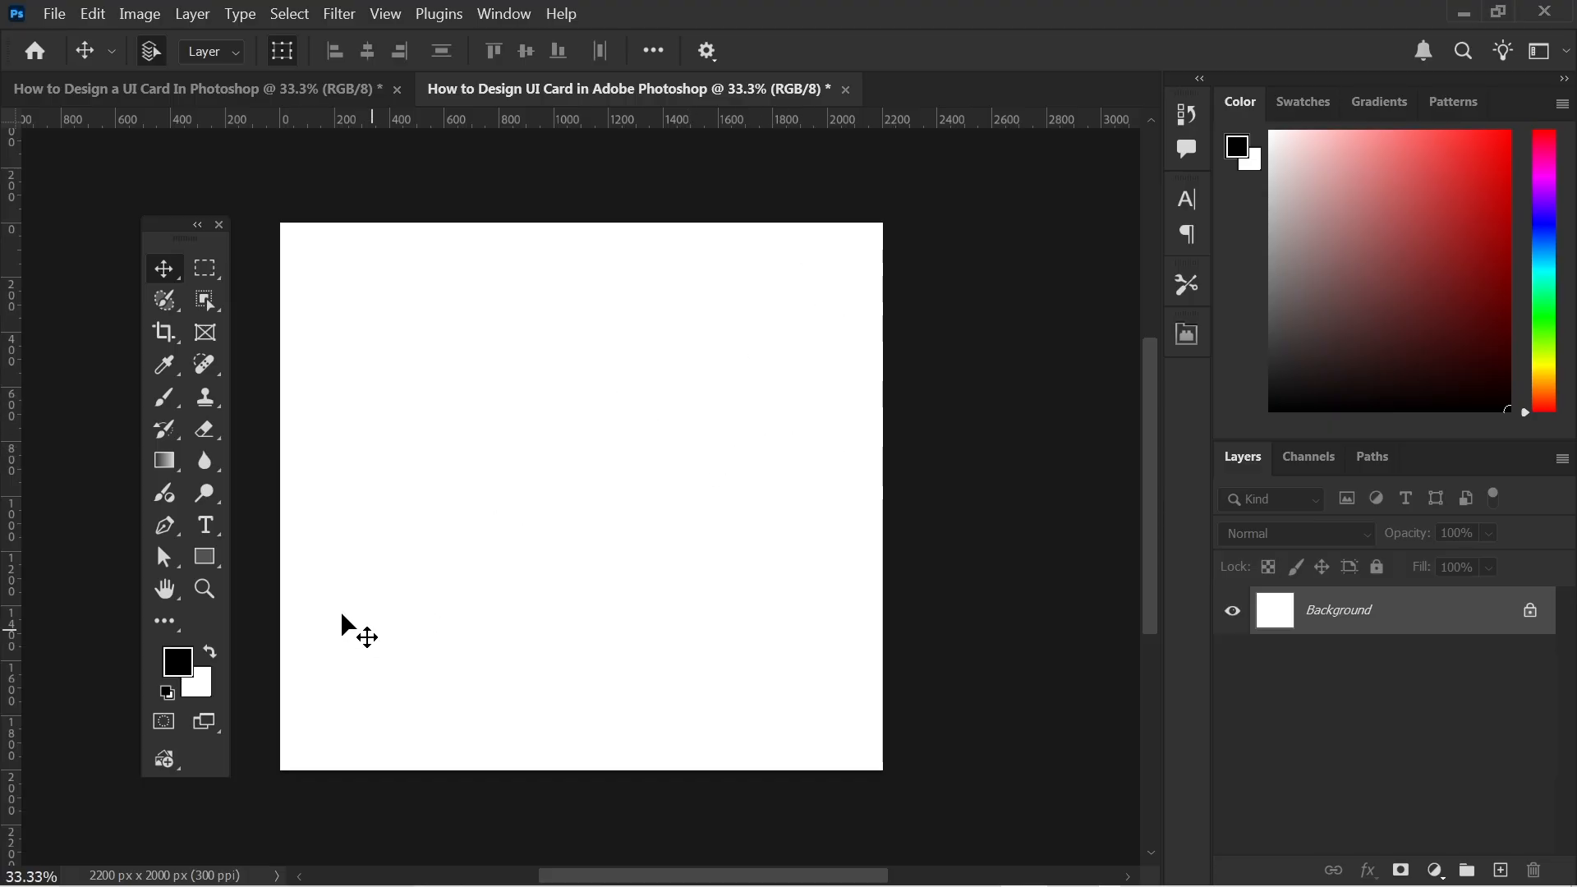
# Draw a rectangle about 1416 × 1691 px with fill #1b1b1b on the canvas and round its corners to about 144 px.
pyautogui.click(193, 561)
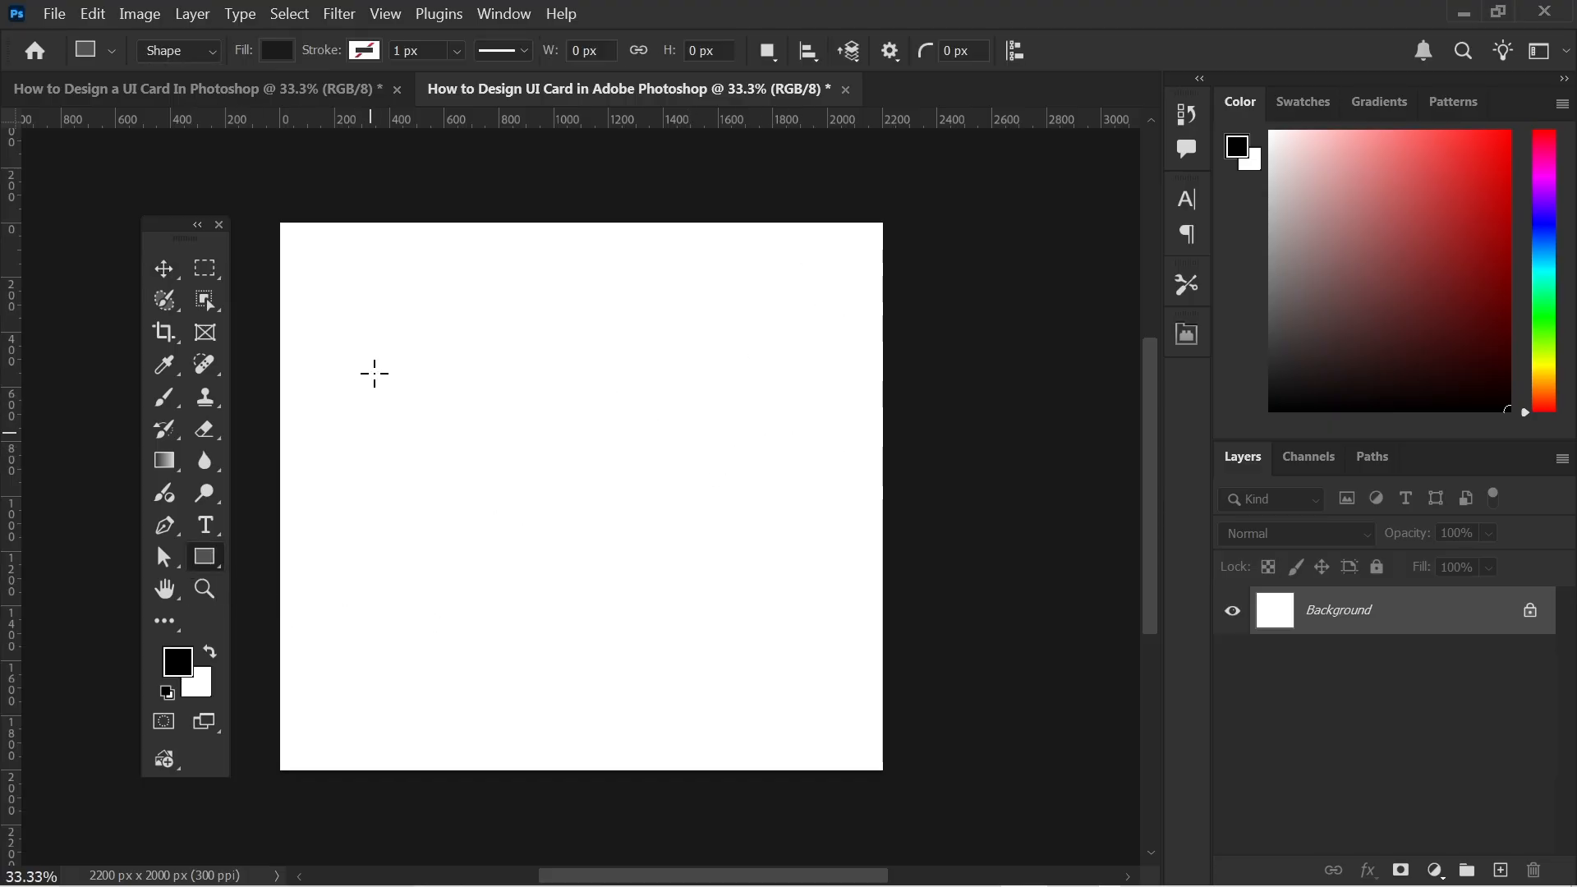
pyautogui.click(271, 53)
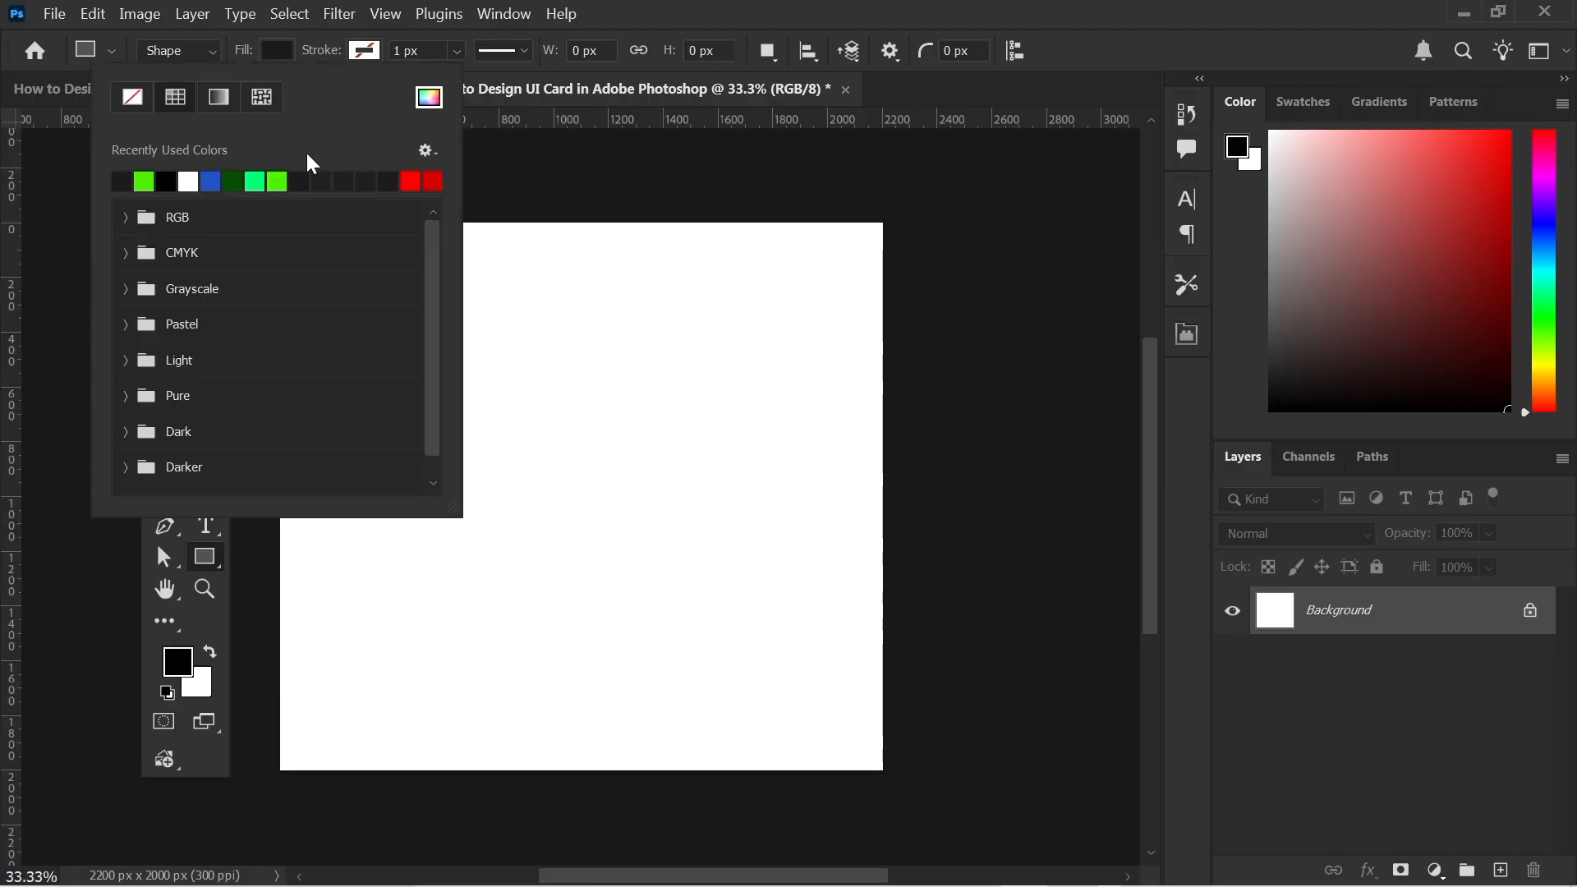
pyautogui.click(427, 98)
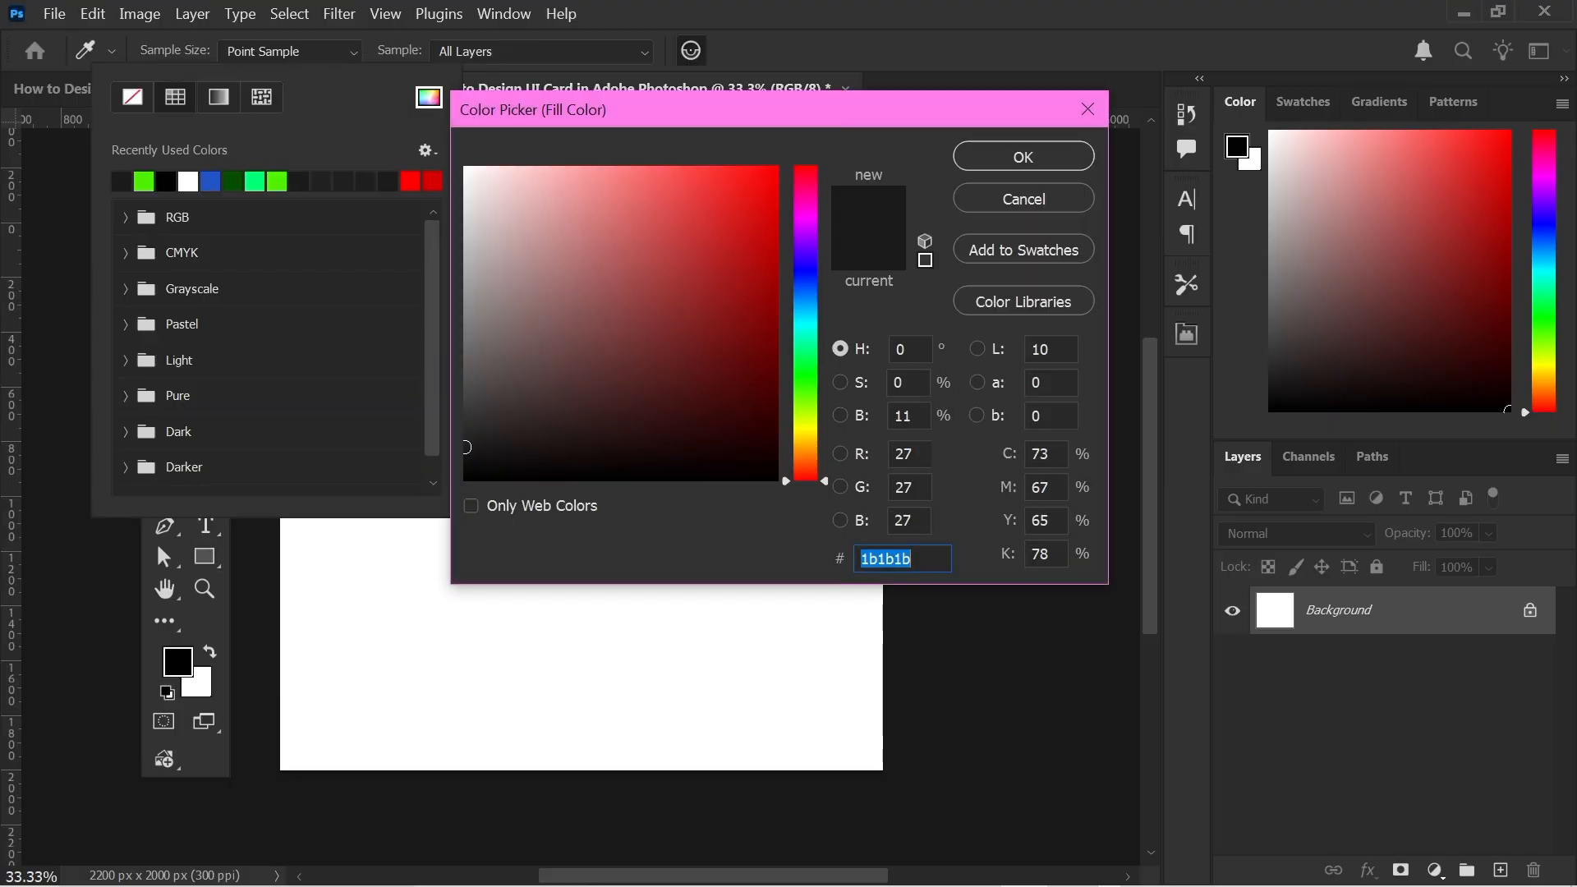
pyautogui.click(1008, 170)
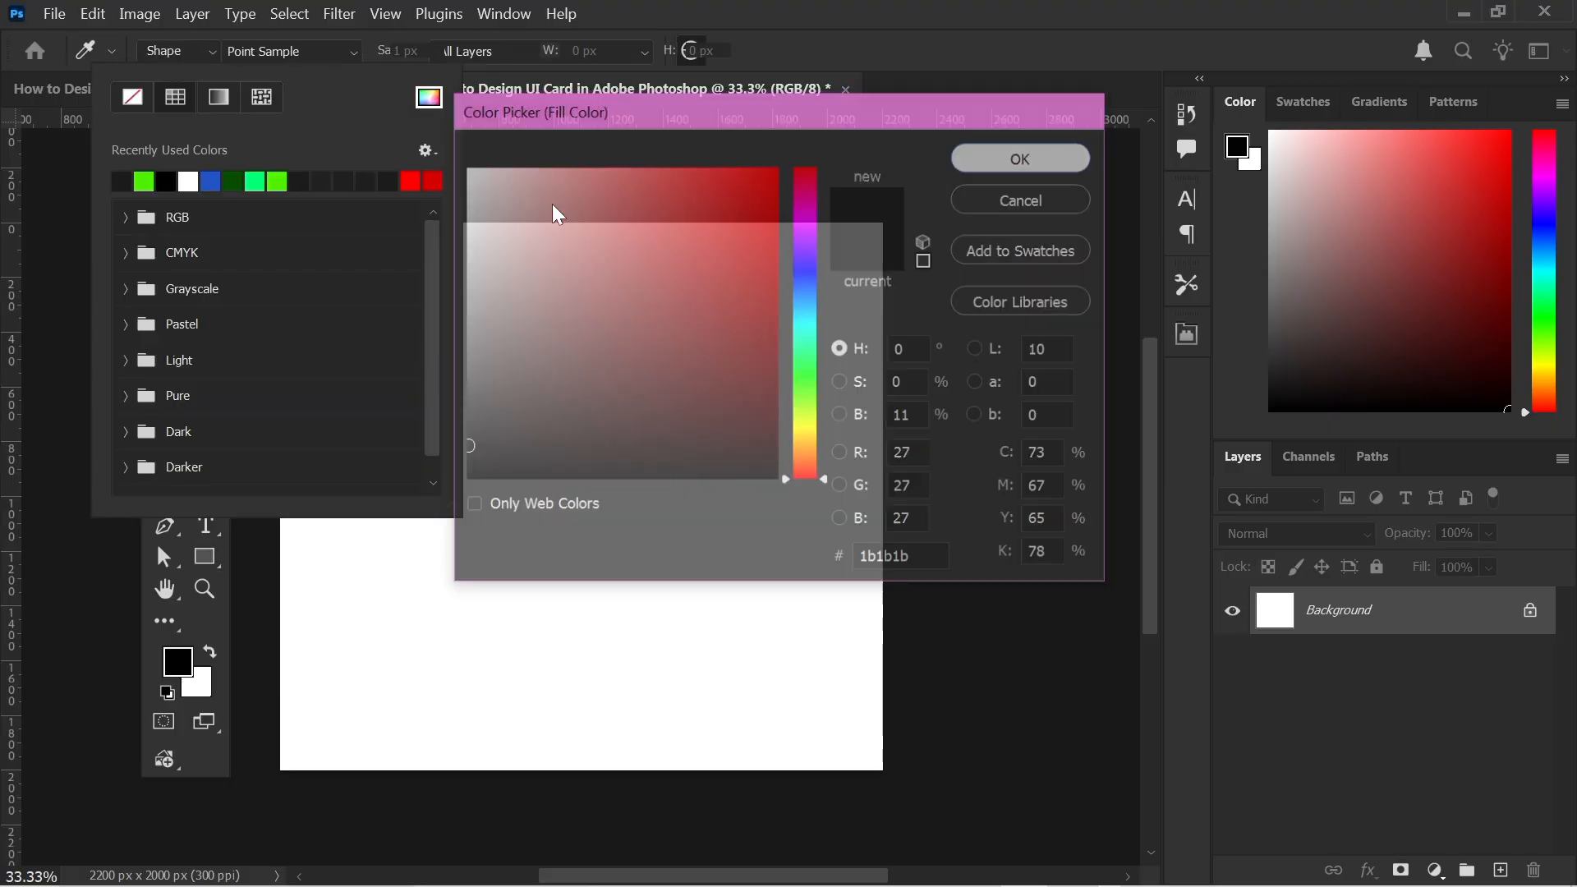
pyautogui.click(208, 571)
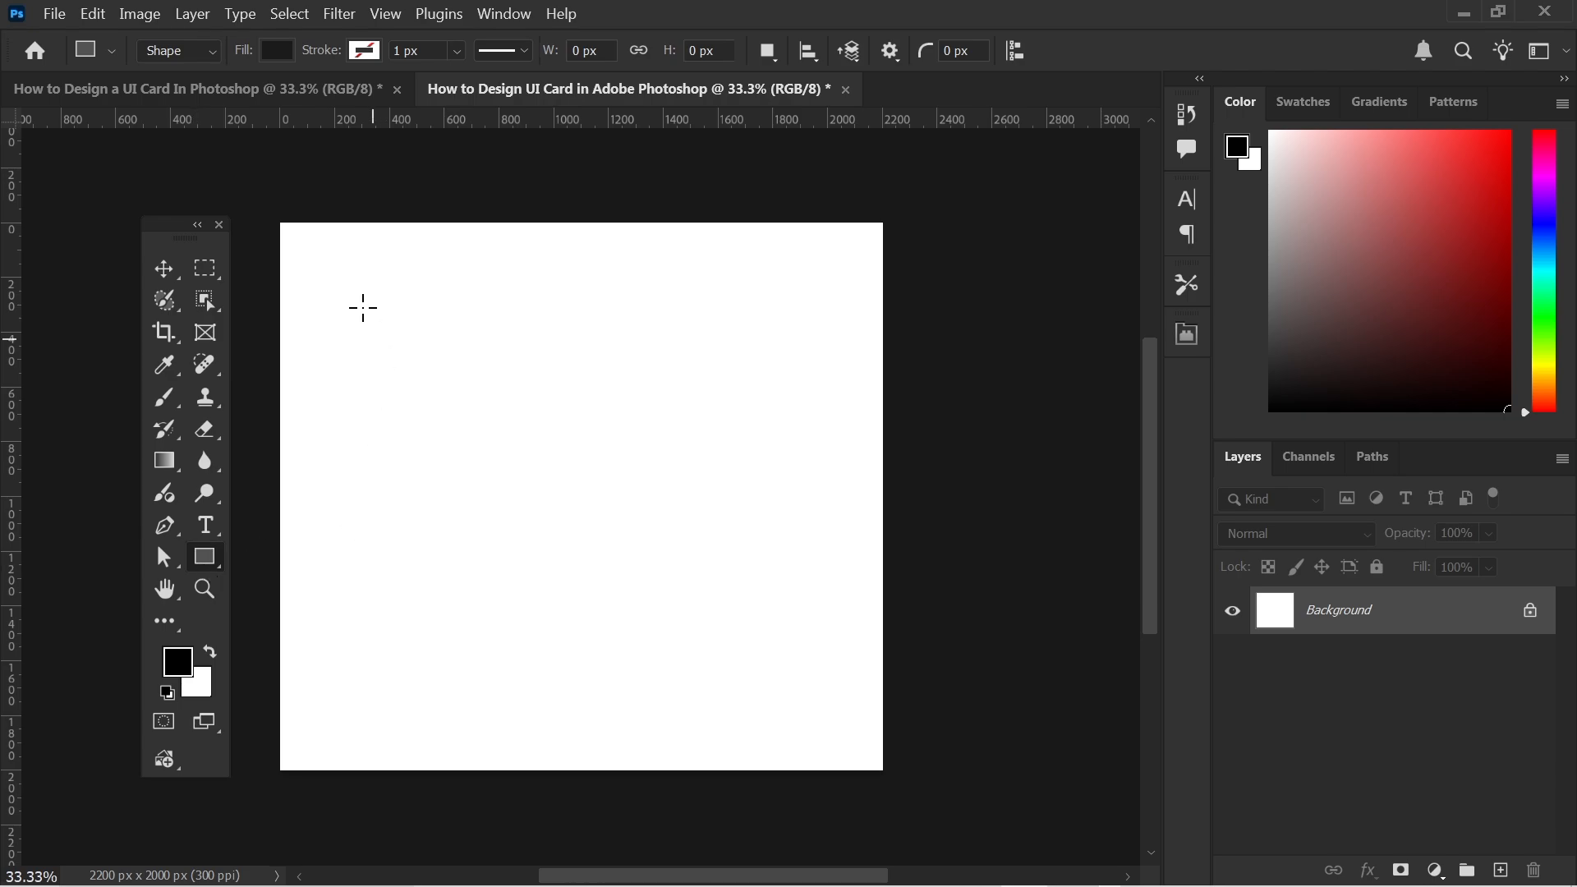
pyautogui.moveTo(377, 263); pyautogui.dragTo(766, 724)
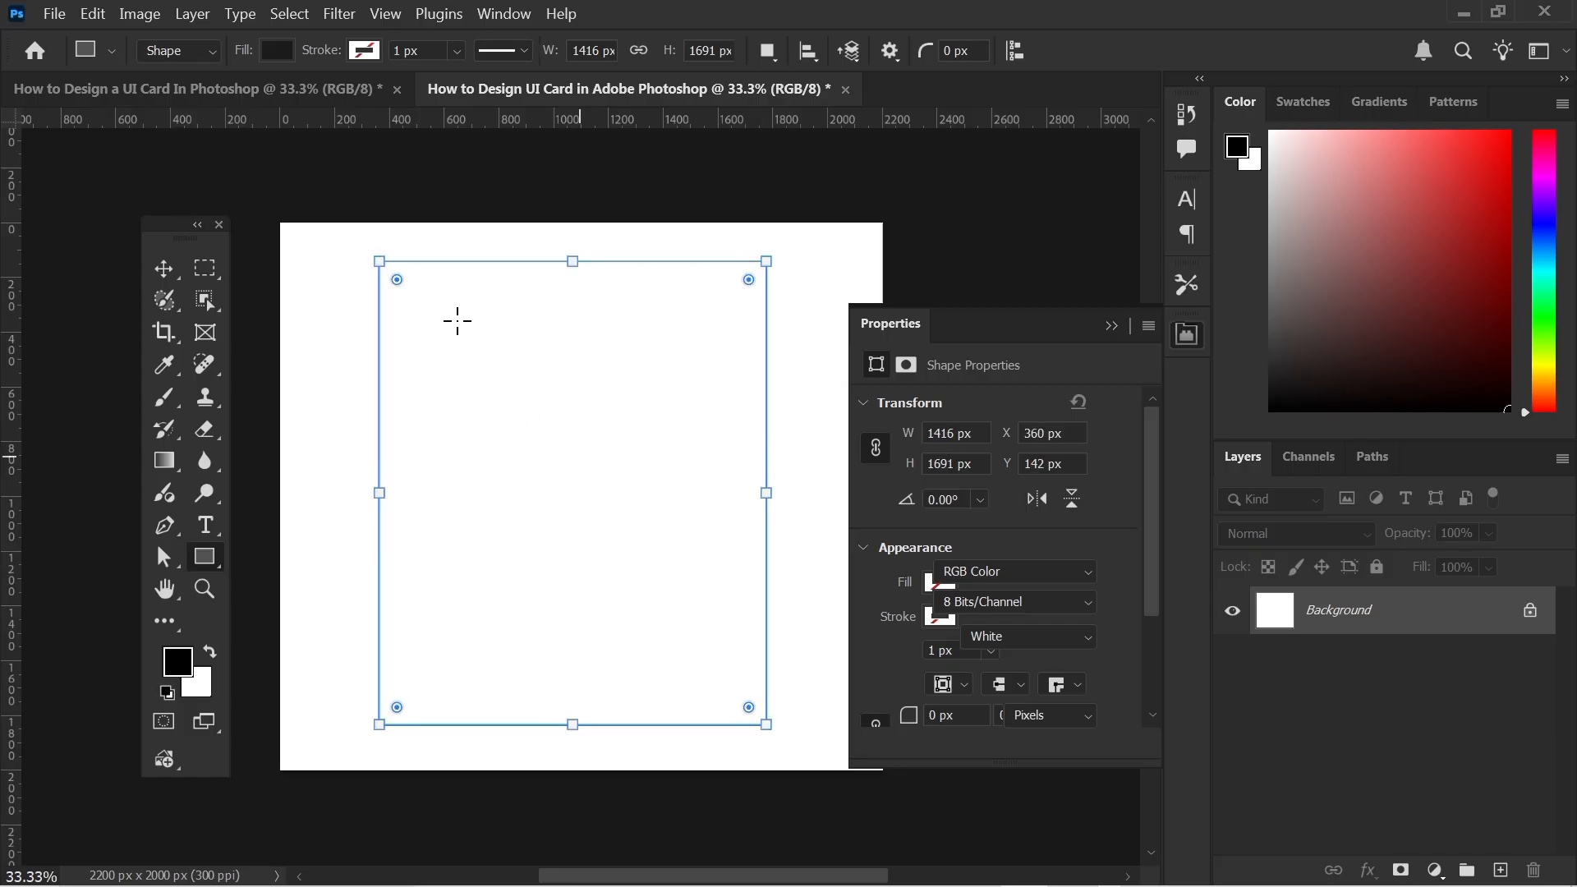
pyautogui.moveTo(397, 280); pyautogui.dragTo(413, 301)
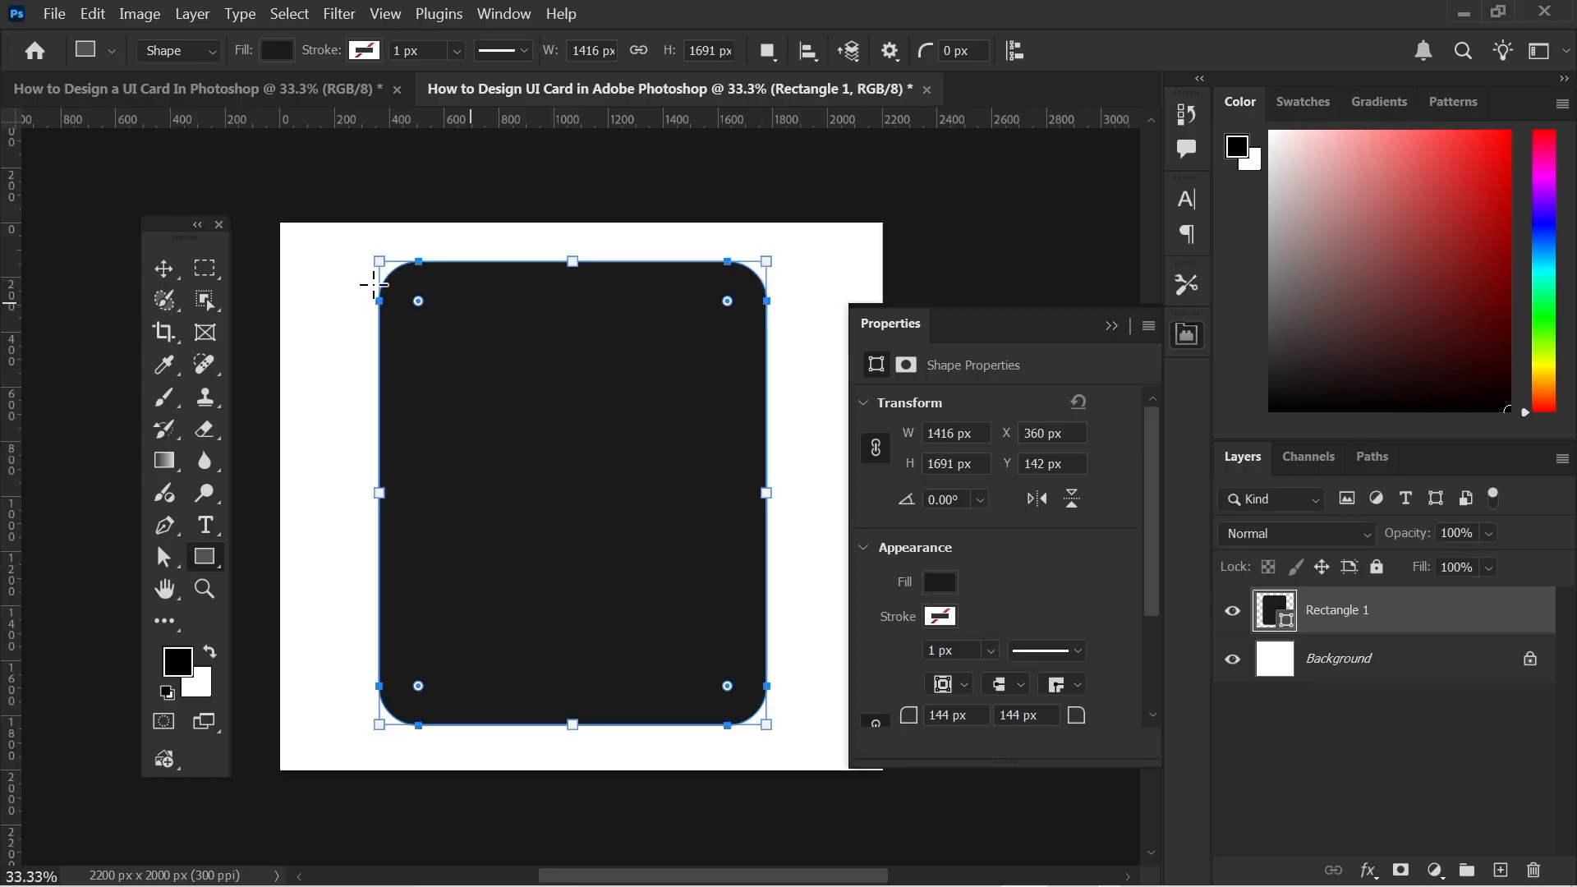
# Rename the rounded rectangle's layer to "Card Frame".
pyautogui.click(164, 271)
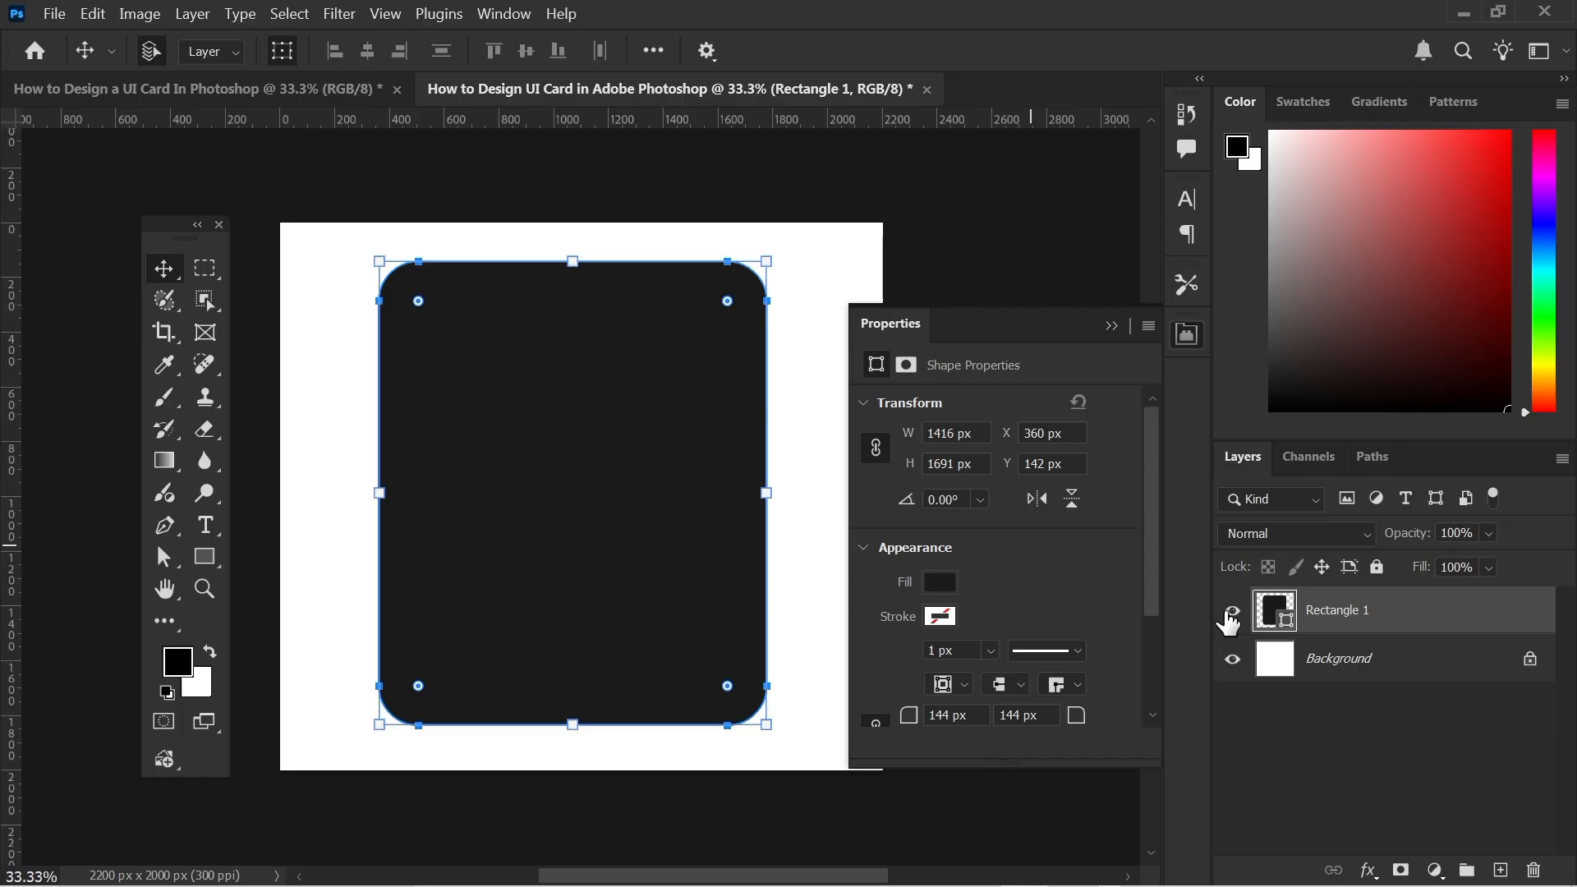
pyautogui.doubleClick(1330, 610)
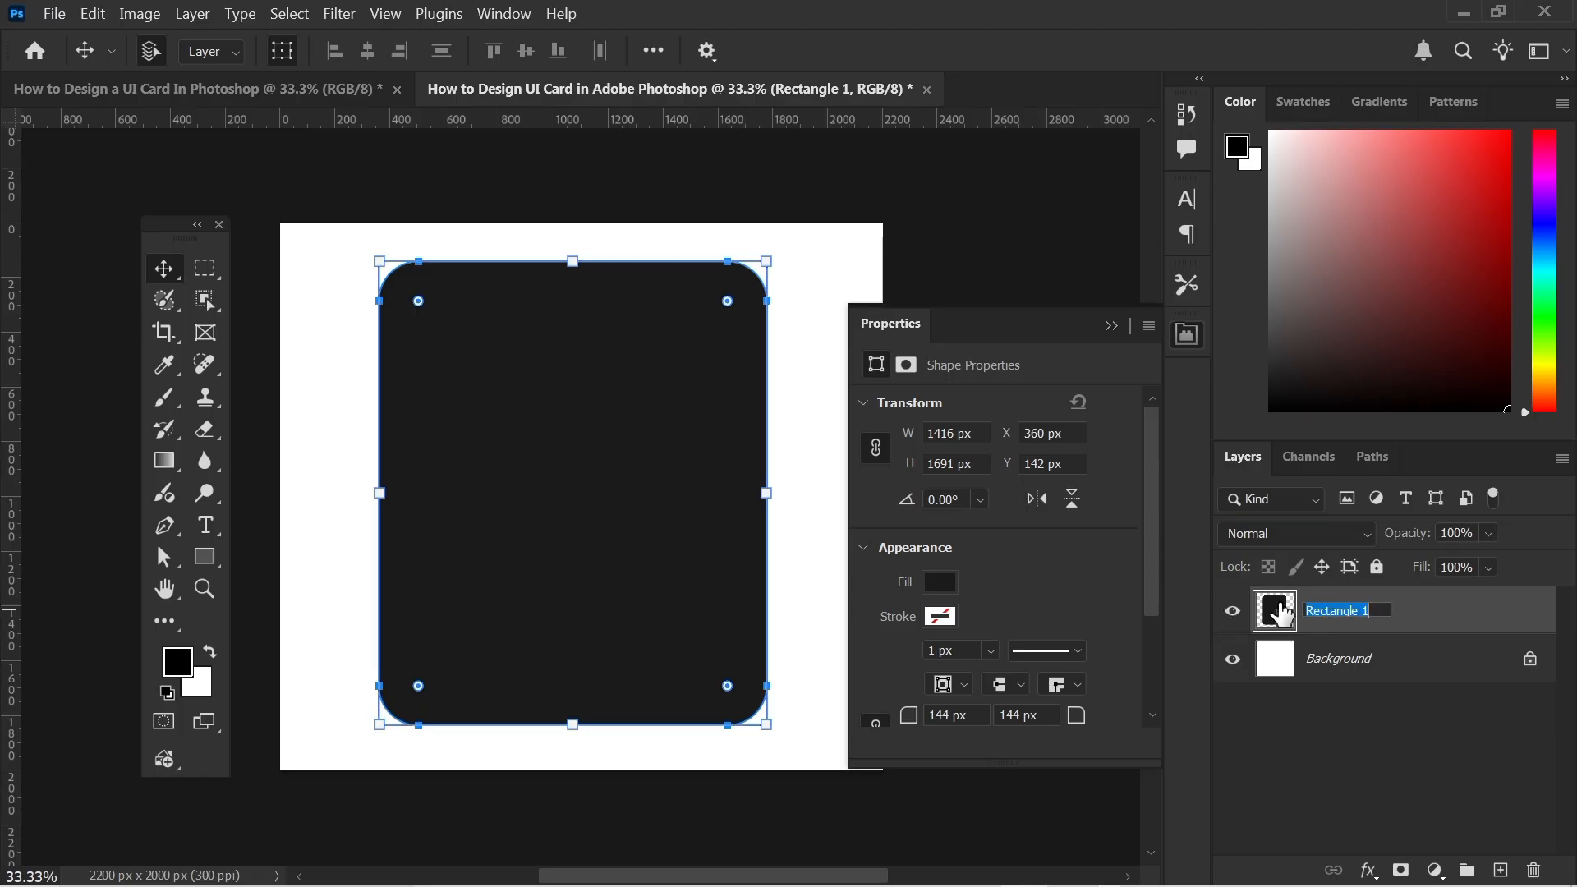
pyautogui.write('Card Frame')
pyautogui.press('Return')
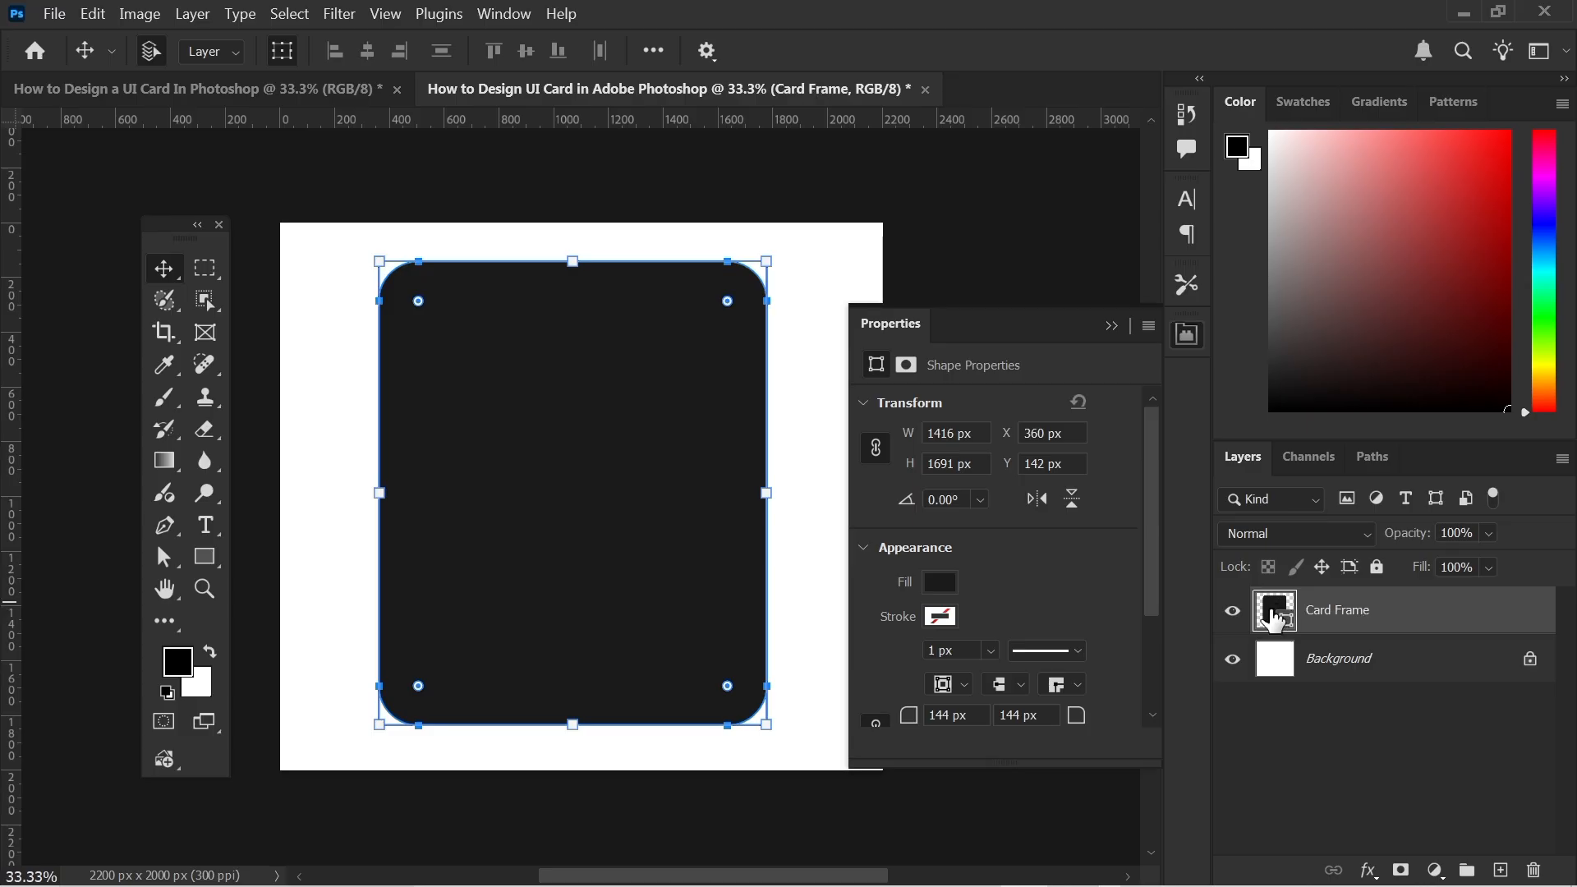
pyautogui.click(1112, 327)
# Add a black Normal drop shadow to Card Frame with 90% opacity, 90° angle, 10 px distance, 0% spread and 70 px size.
pyautogui.rightClick(1423, 605)
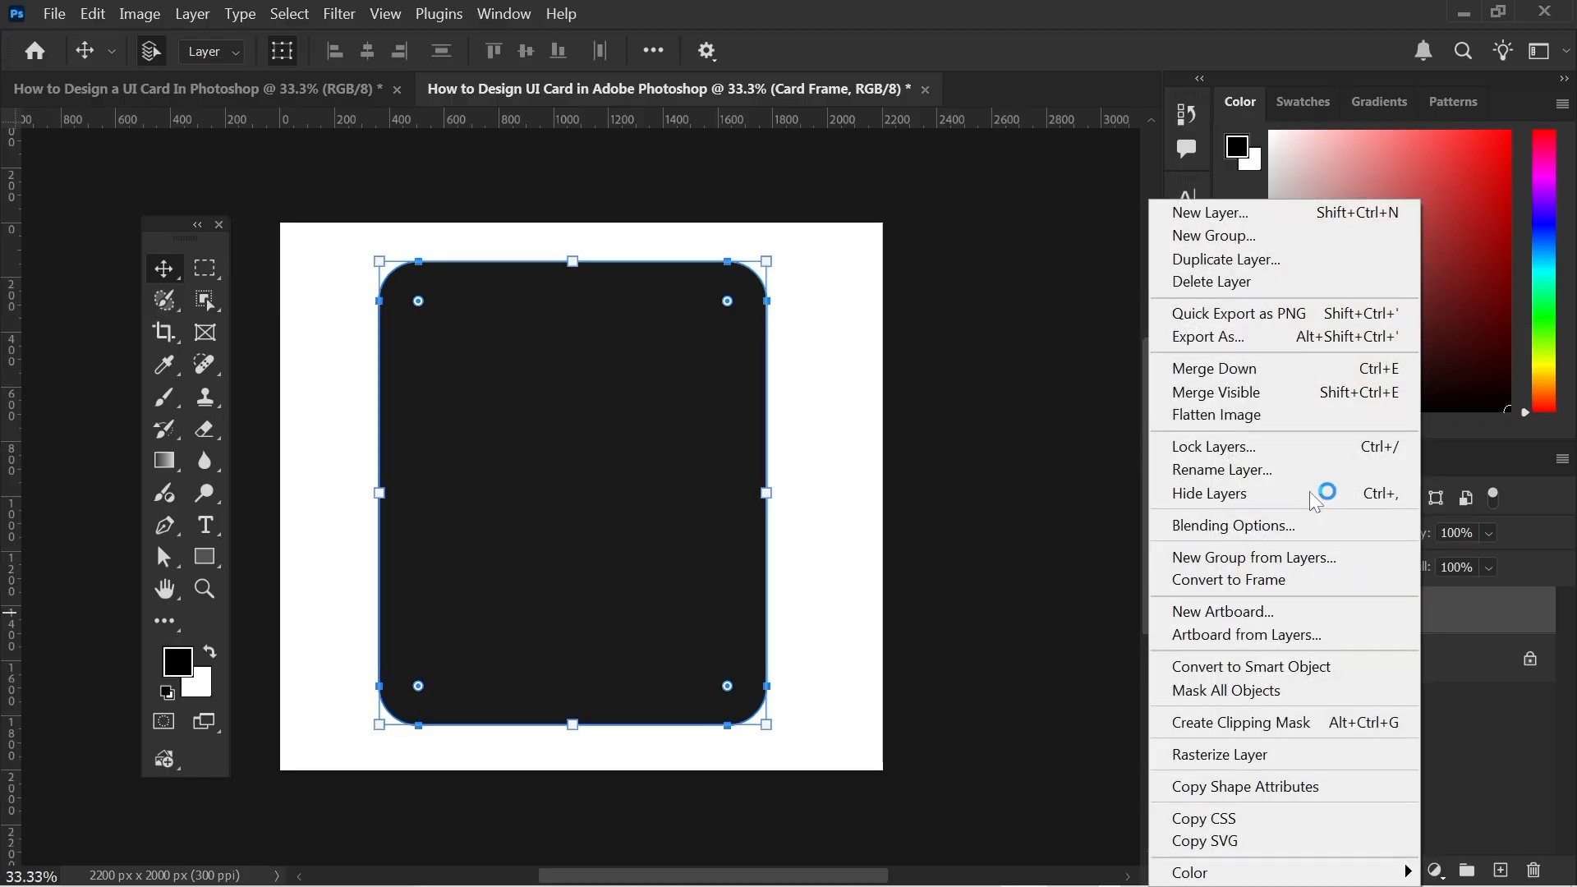
pyautogui.click(1450, 622)
pyautogui.rightClick(1406, 618)
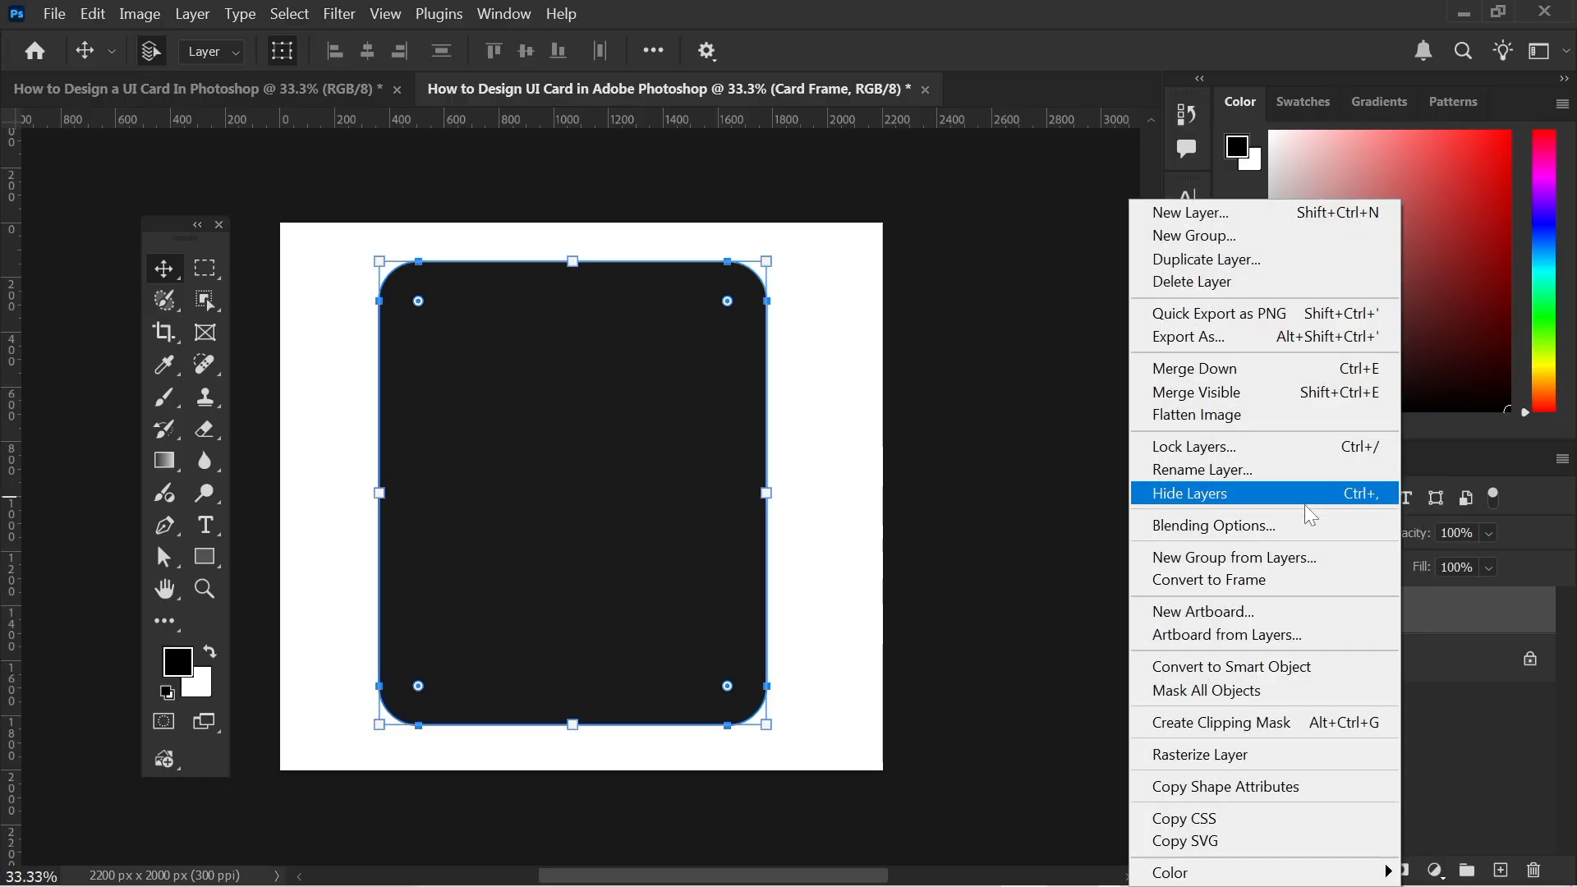
pyautogui.click(1244, 522)
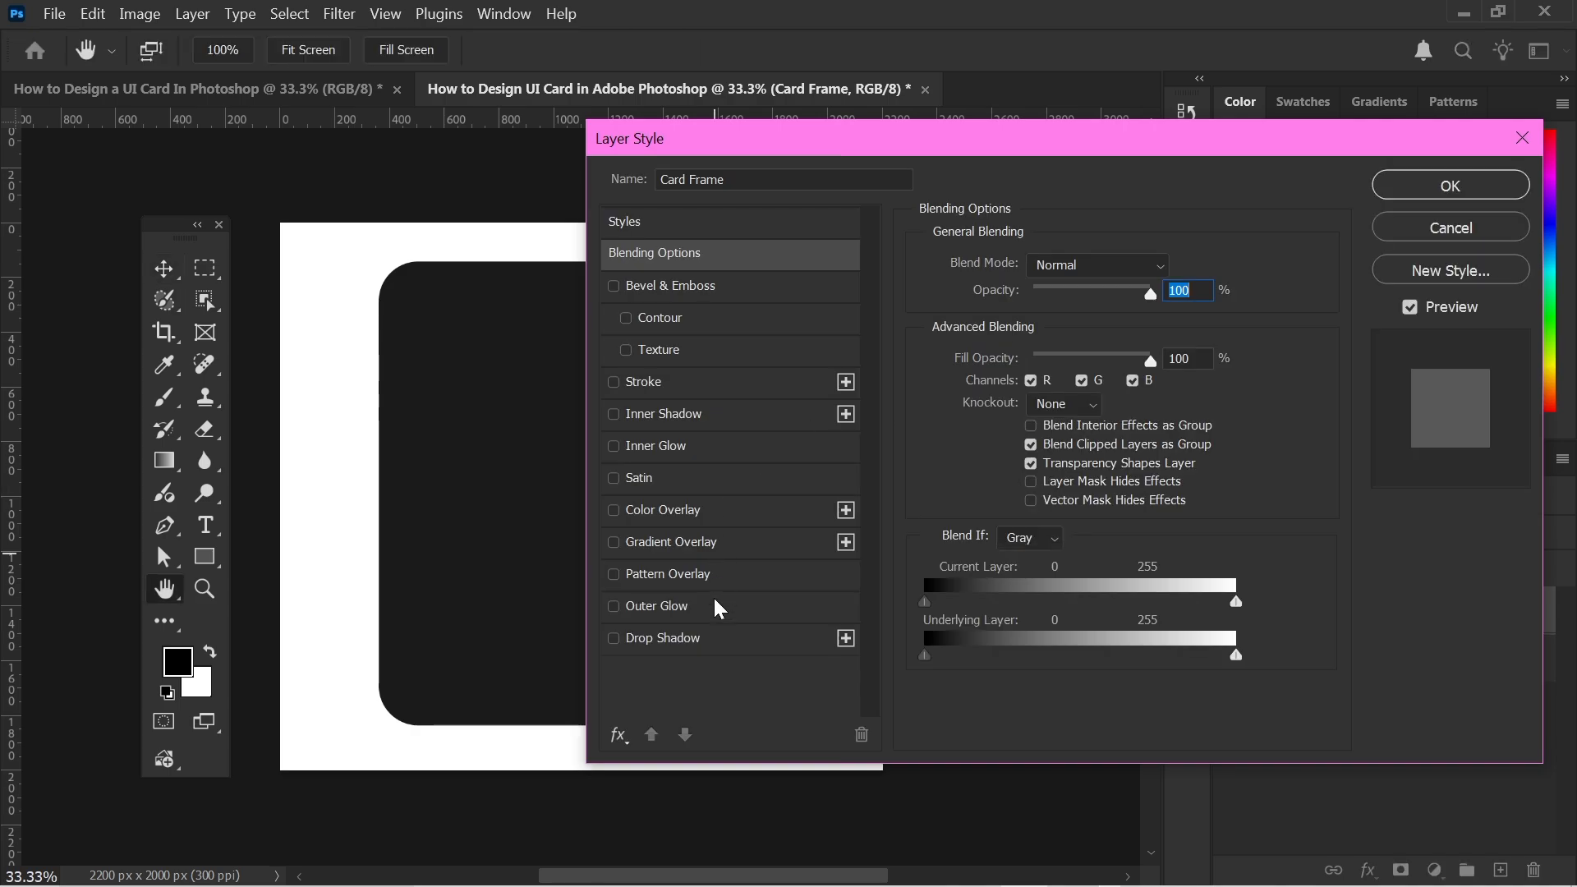
pyautogui.click(631, 639)
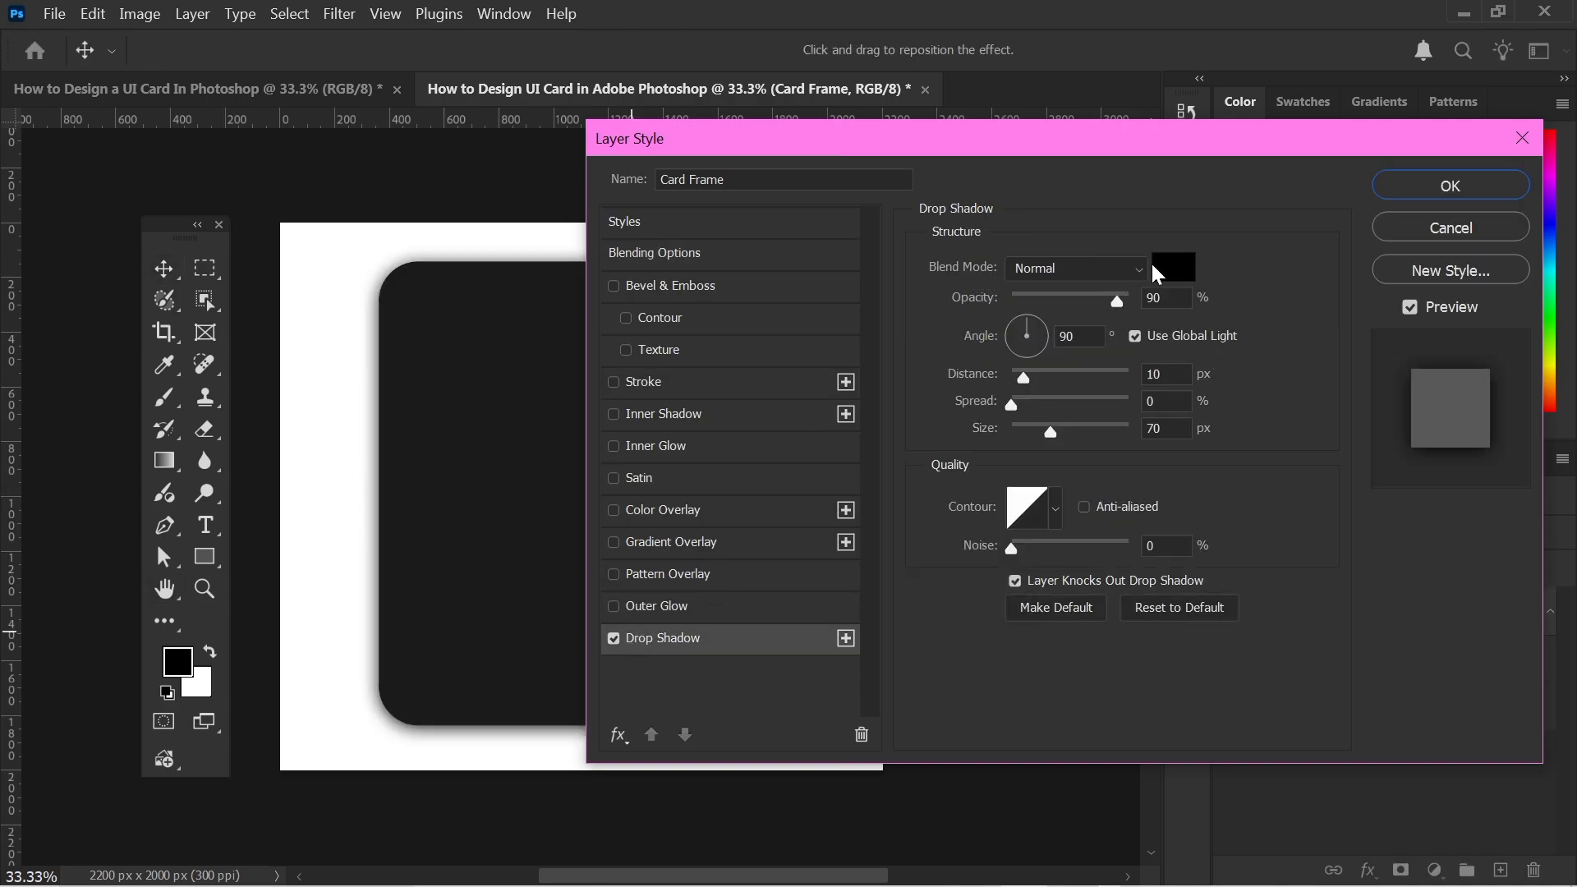
pyautogui.click(1171, 299)
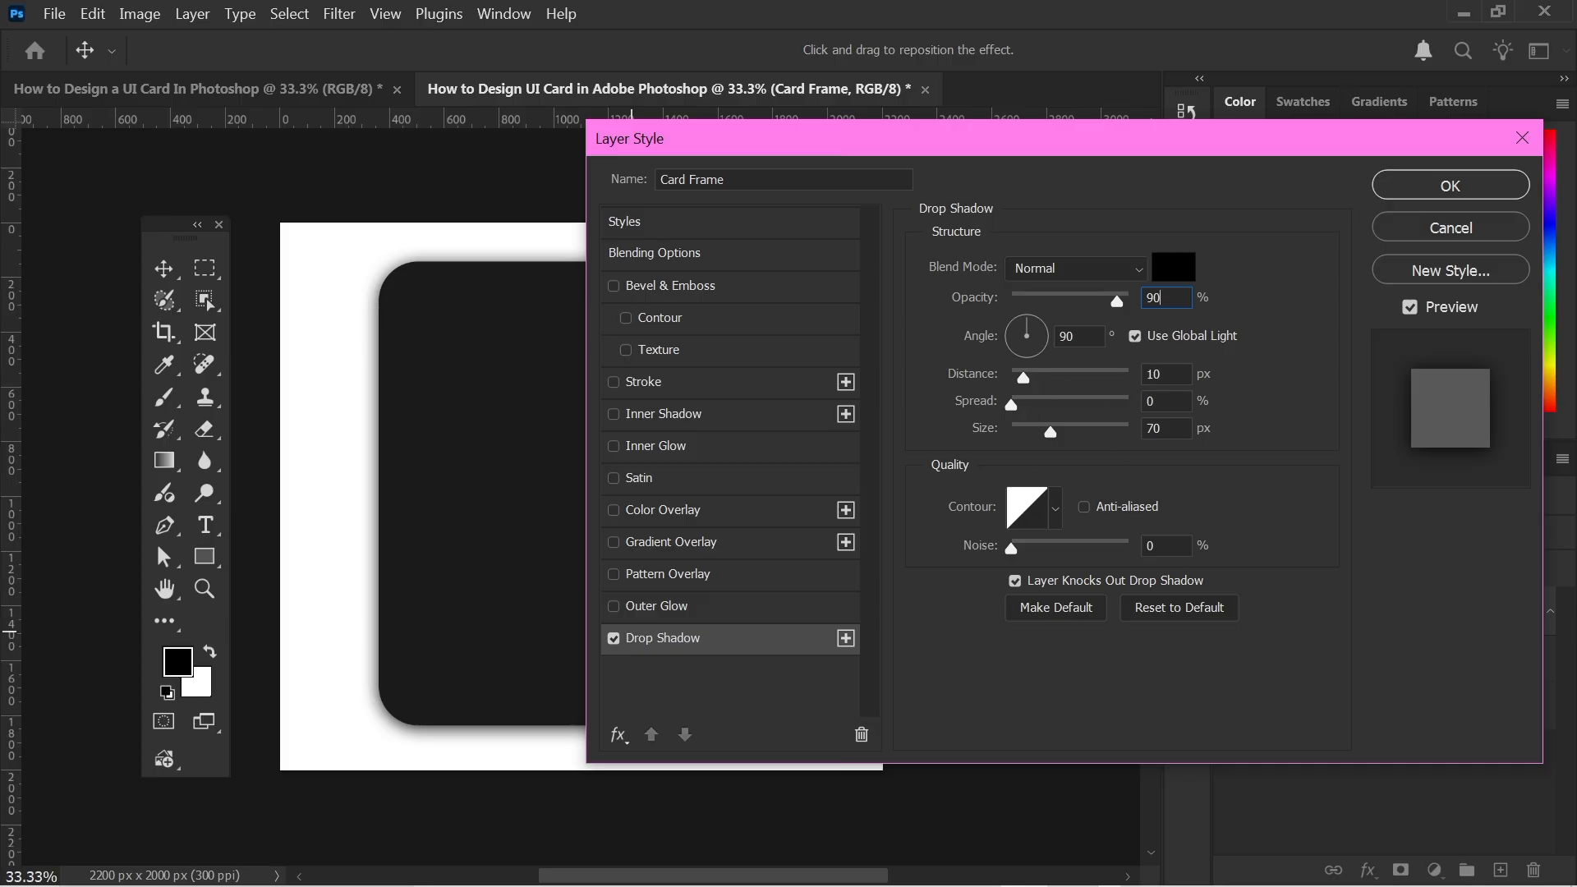
pyautogui.click(1380, 195)
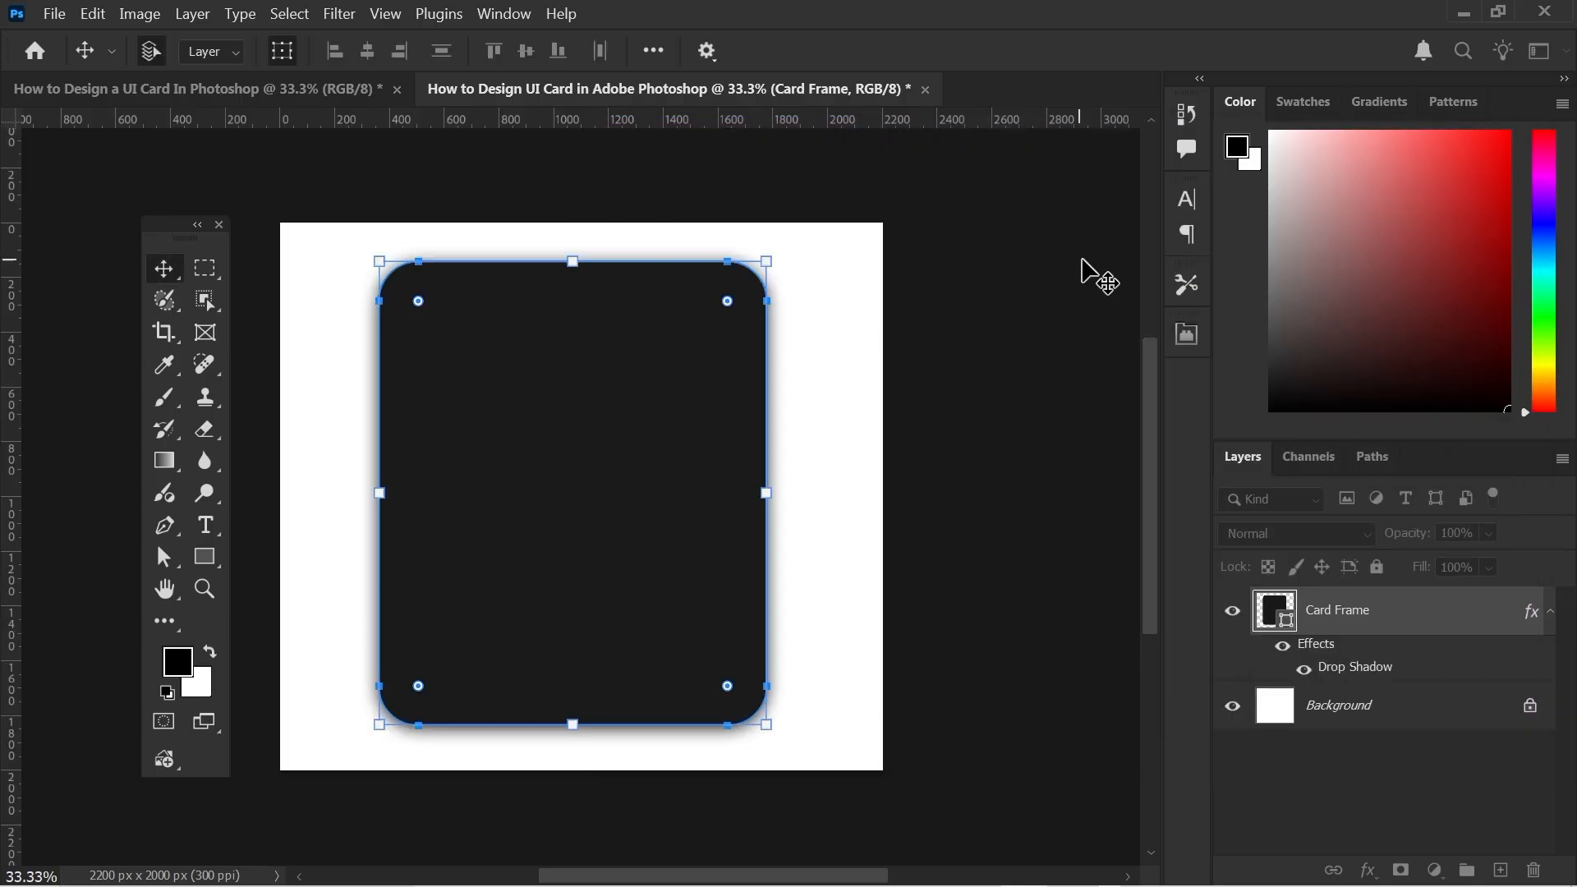
pyautogui.click(1550, 612)
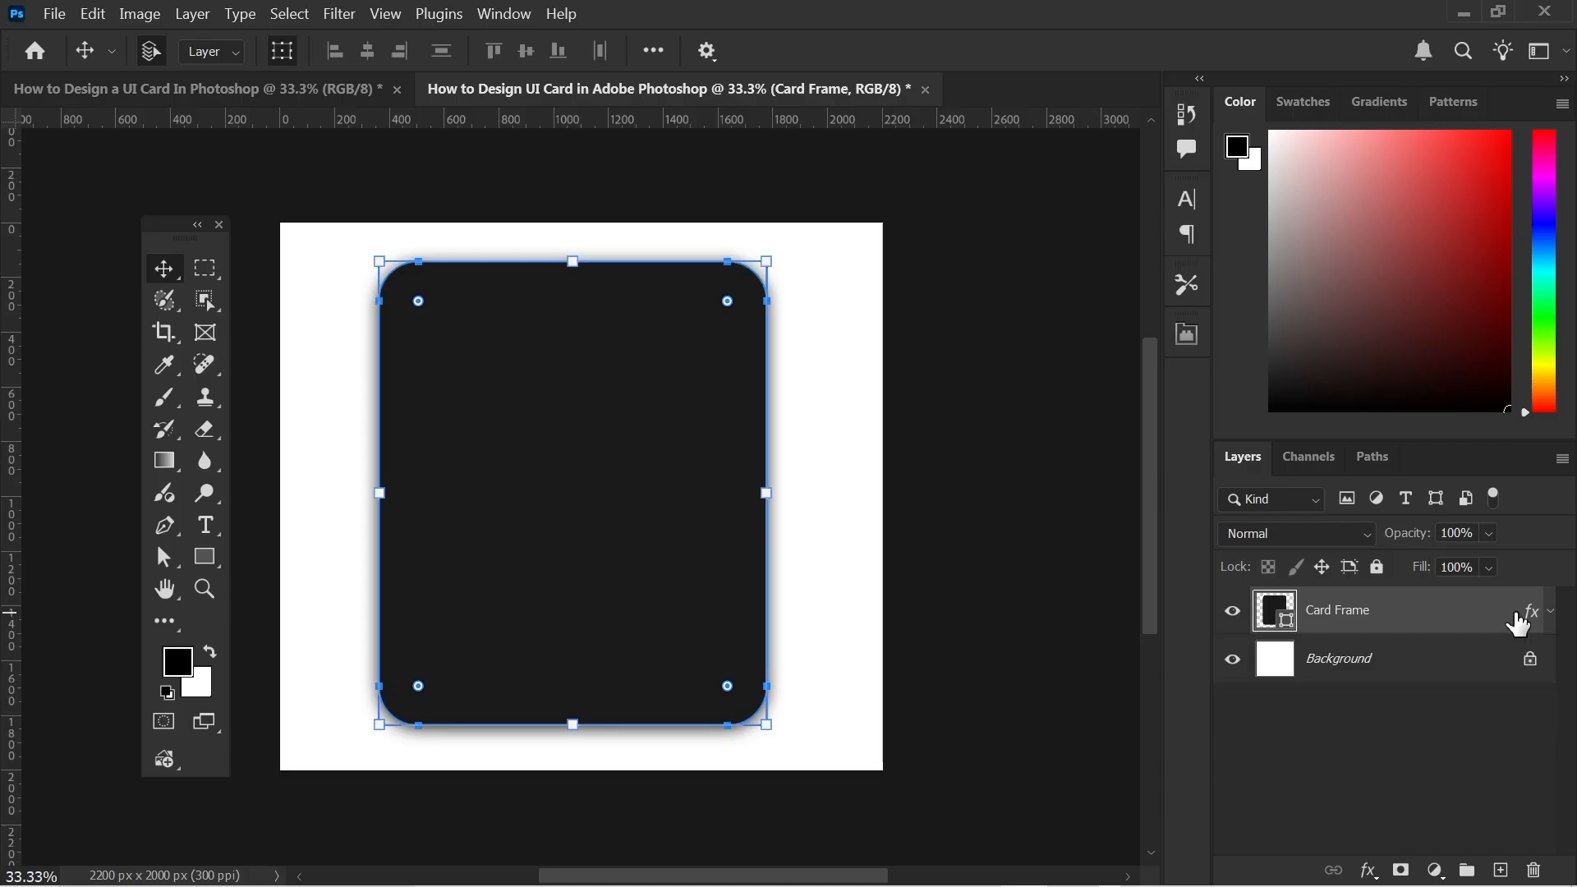
# Place the image chair-holiday-travel-palm-beautiful from Downloads as an embedded file above the Card Frame layer.
pyautogui.click(56, 14)
pyautogui.click(215, 458)
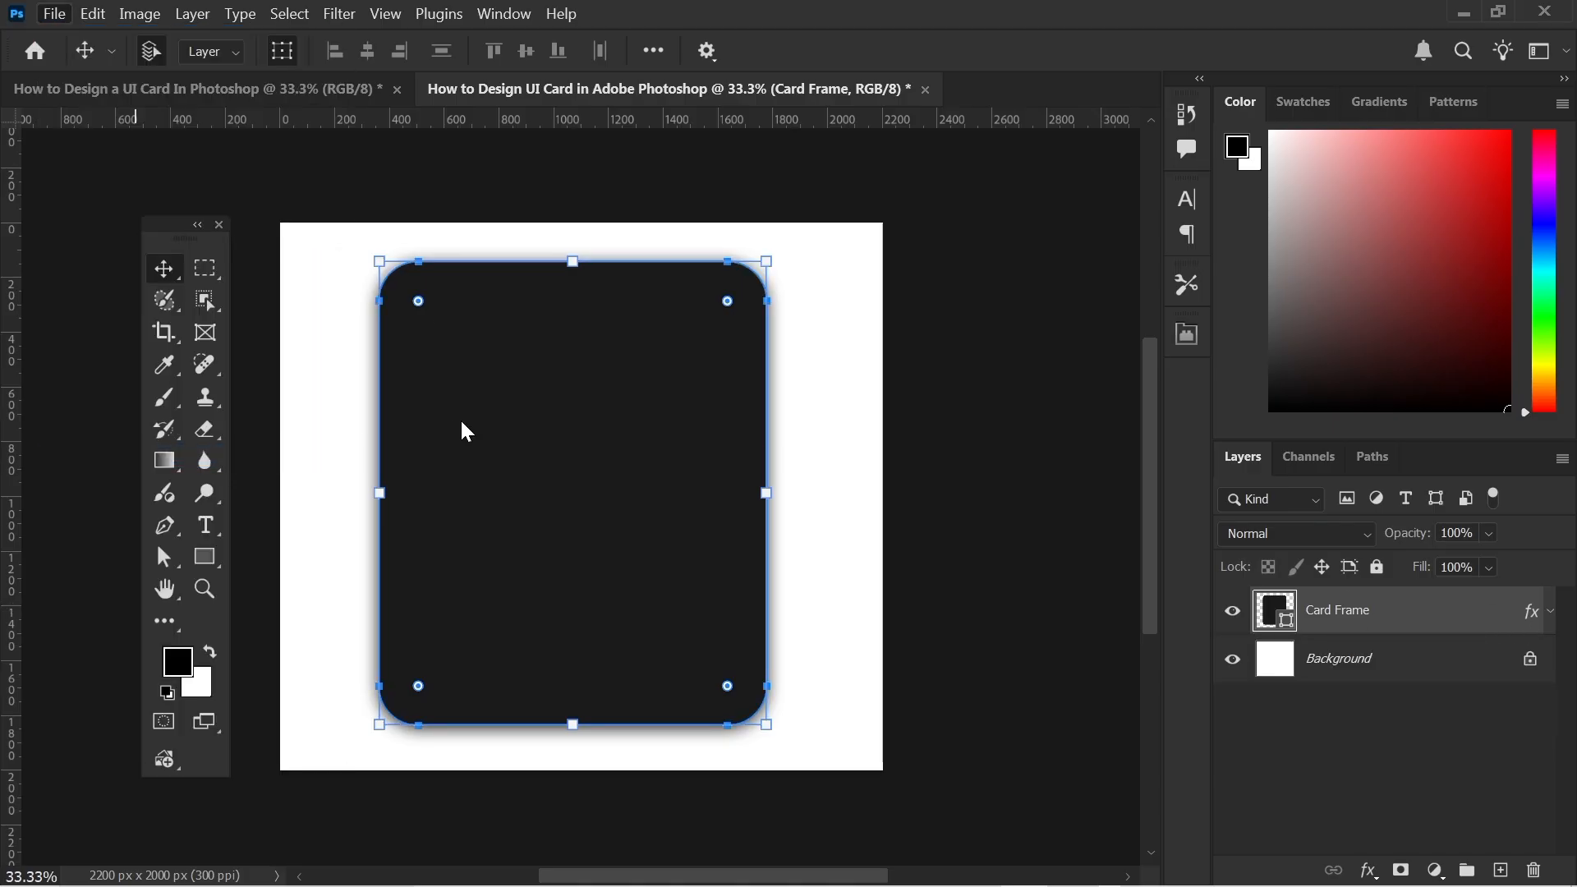
pyautogui.click(298, 238)
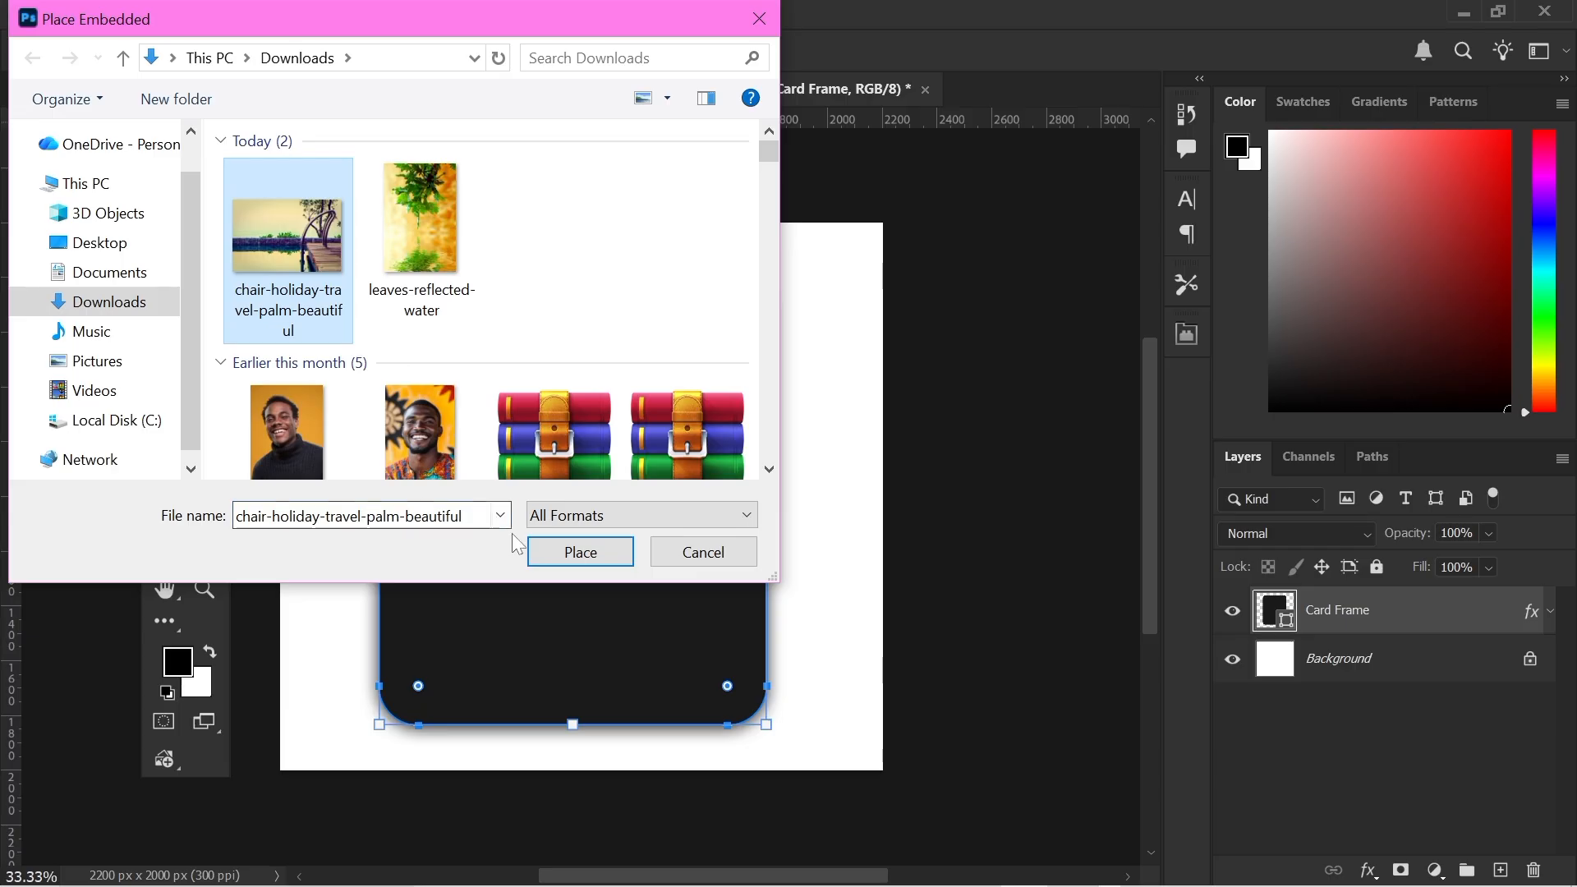
pyautogui.click(558, 548)
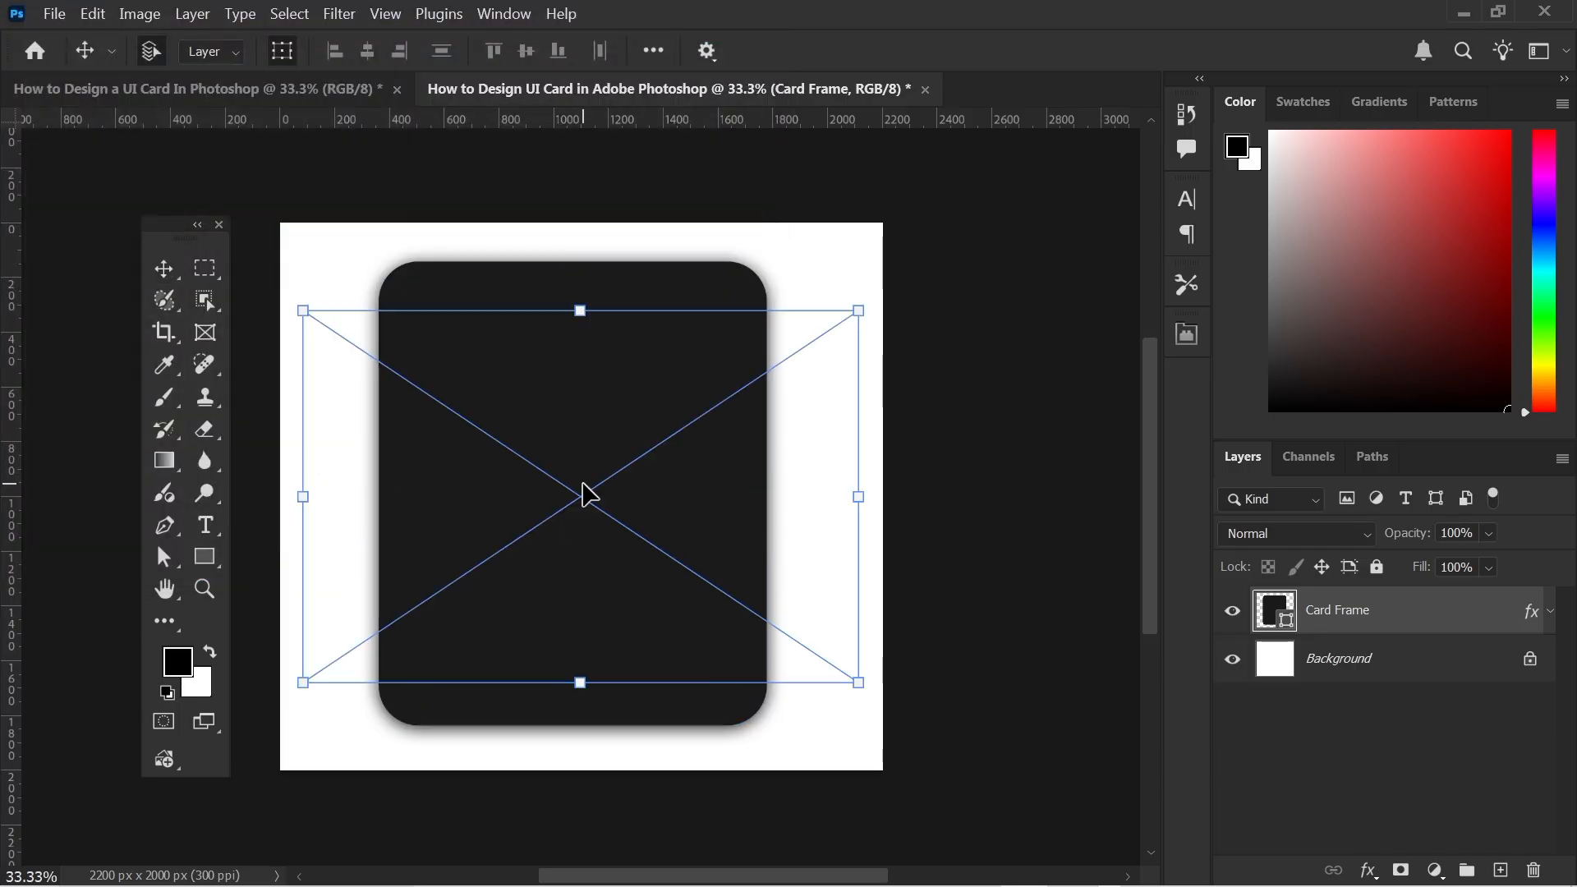
# Scale the placed photo to about 75% and position it centred over the upper part of the card.
pyautogui.moveTo(588, 451); pyautogui.dragTo(597, 327)
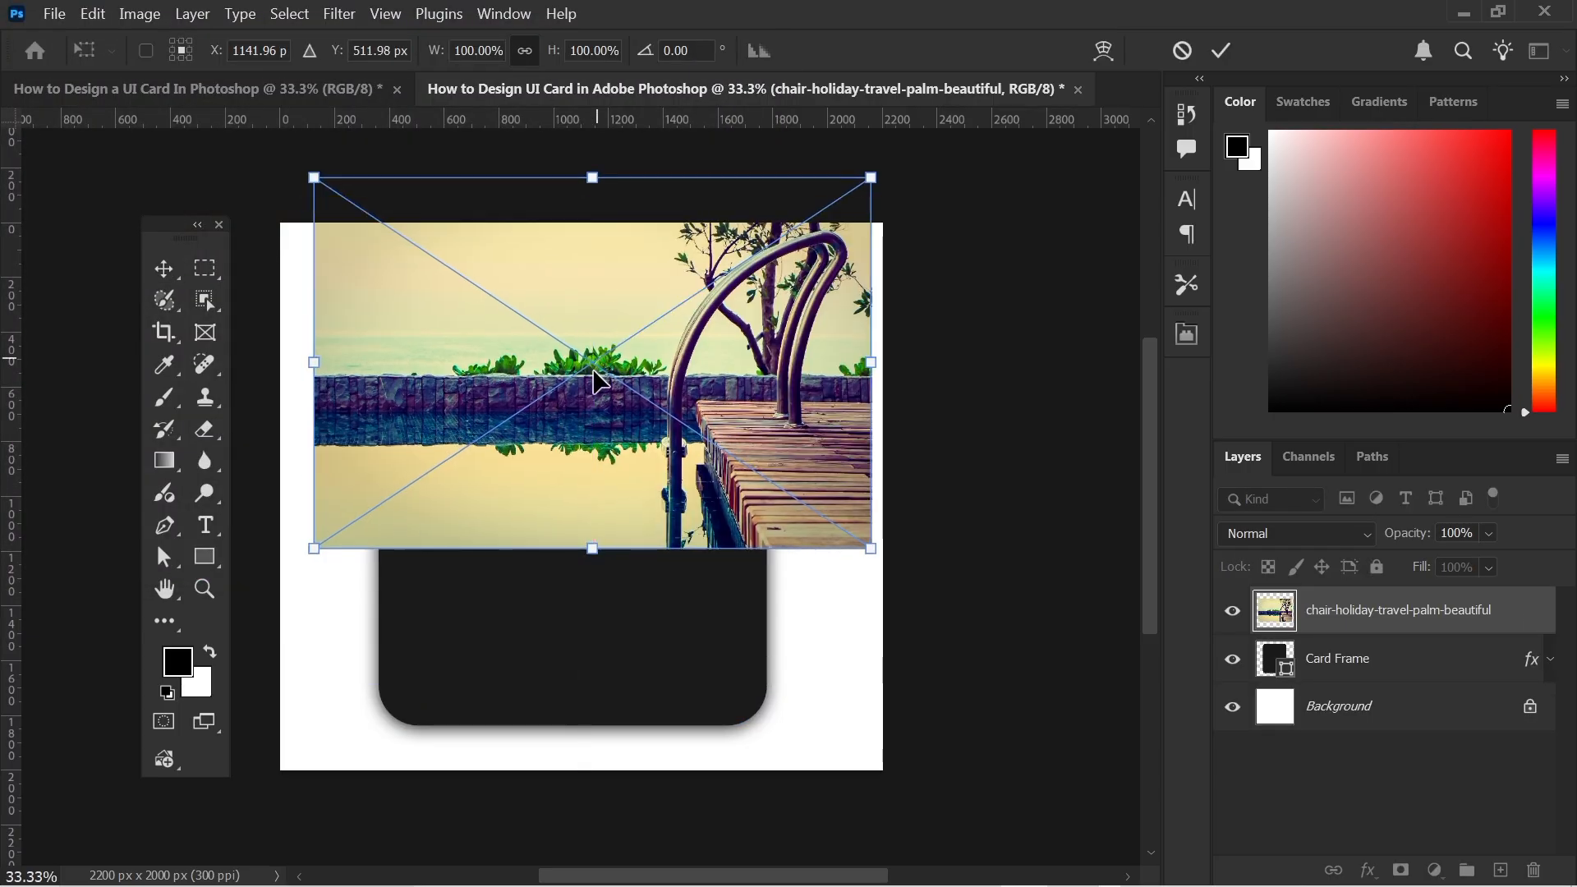
pyautogui.moveTo(591, 173); pyautogui.dragTo(591, 262)
pyautogui.moveTo(604, 333); pyautogui.dragTo(593, 332)
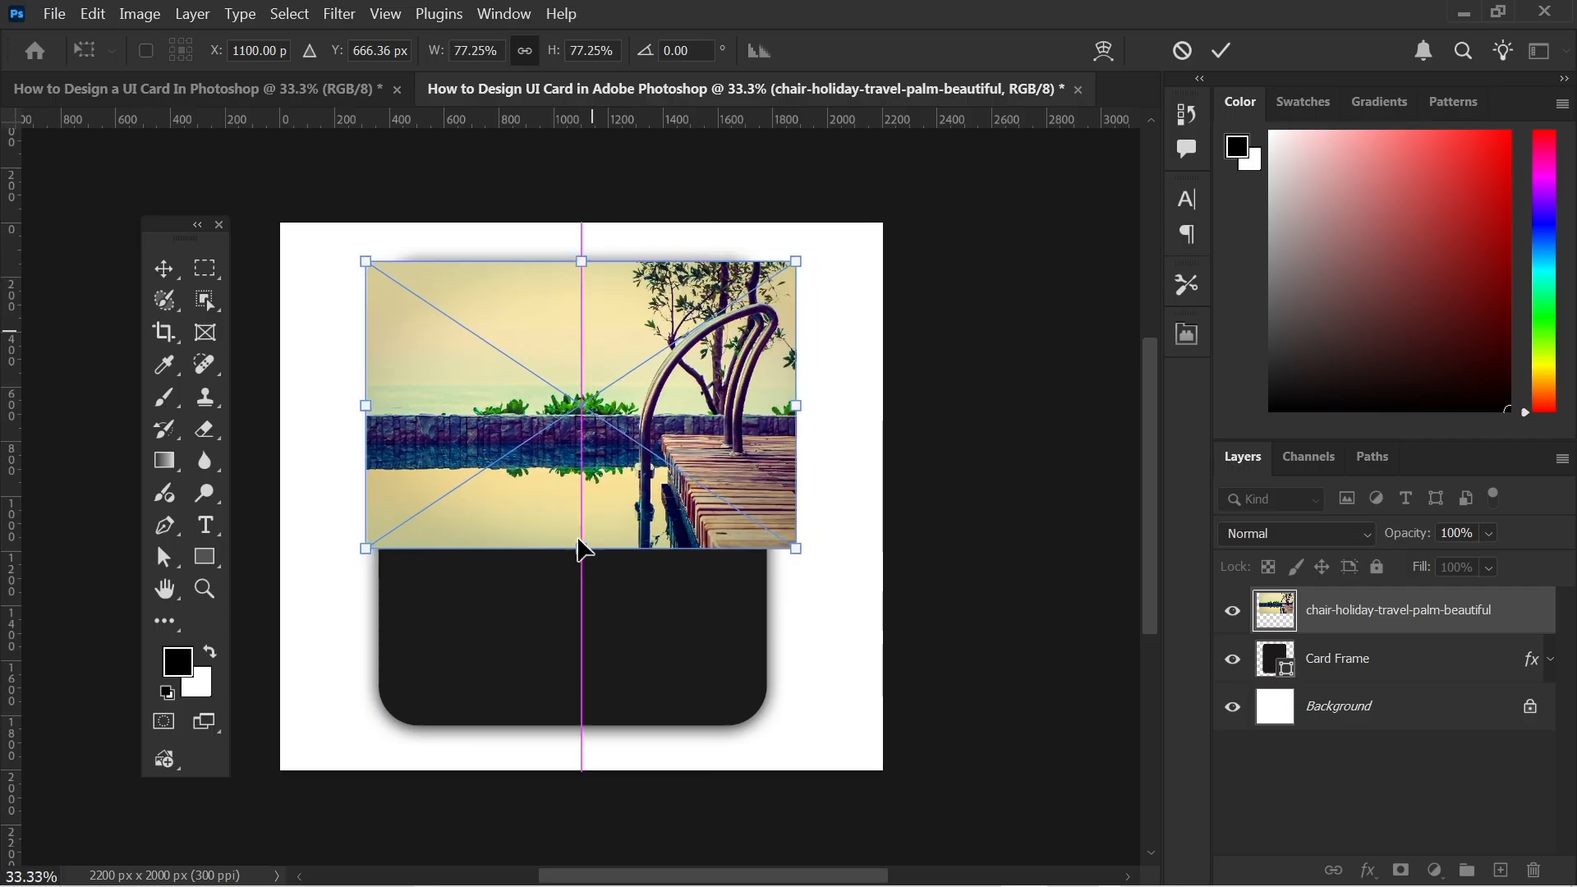
pyautogui.moveTo(581, 549); pyautogui.dragTo(582, 542)
pyautogui.moveTo(604, 474); pyautogui.dragTo(596, 476)
pyautogui.click(1217, 54)
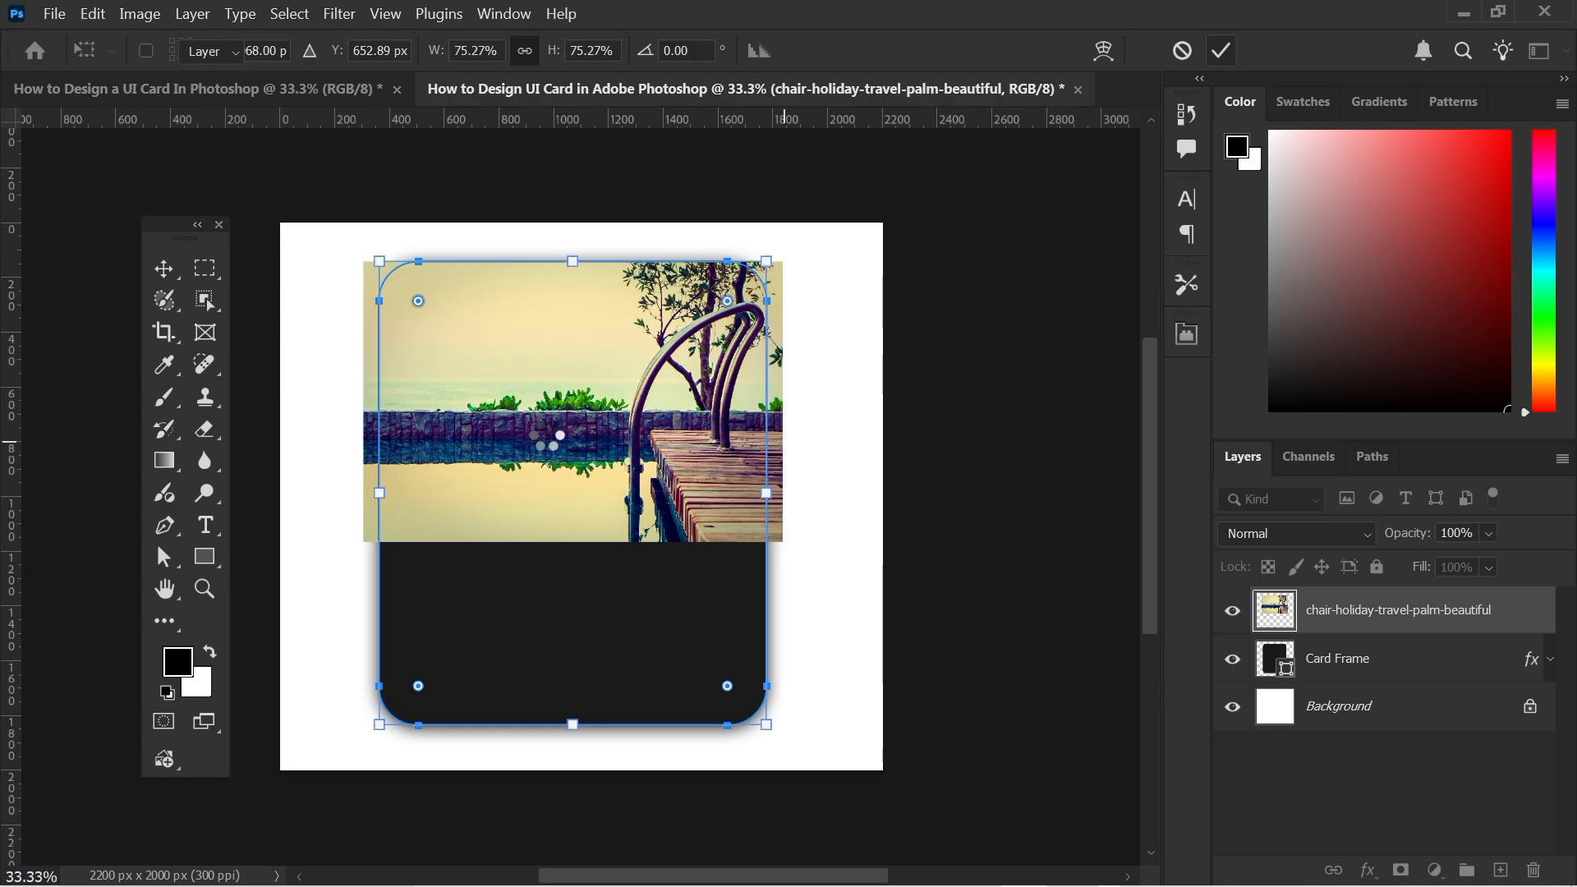
# Rasterize the placed photo's layer and rename it to "Image".
pyautogui.rightClick(1339, 613)
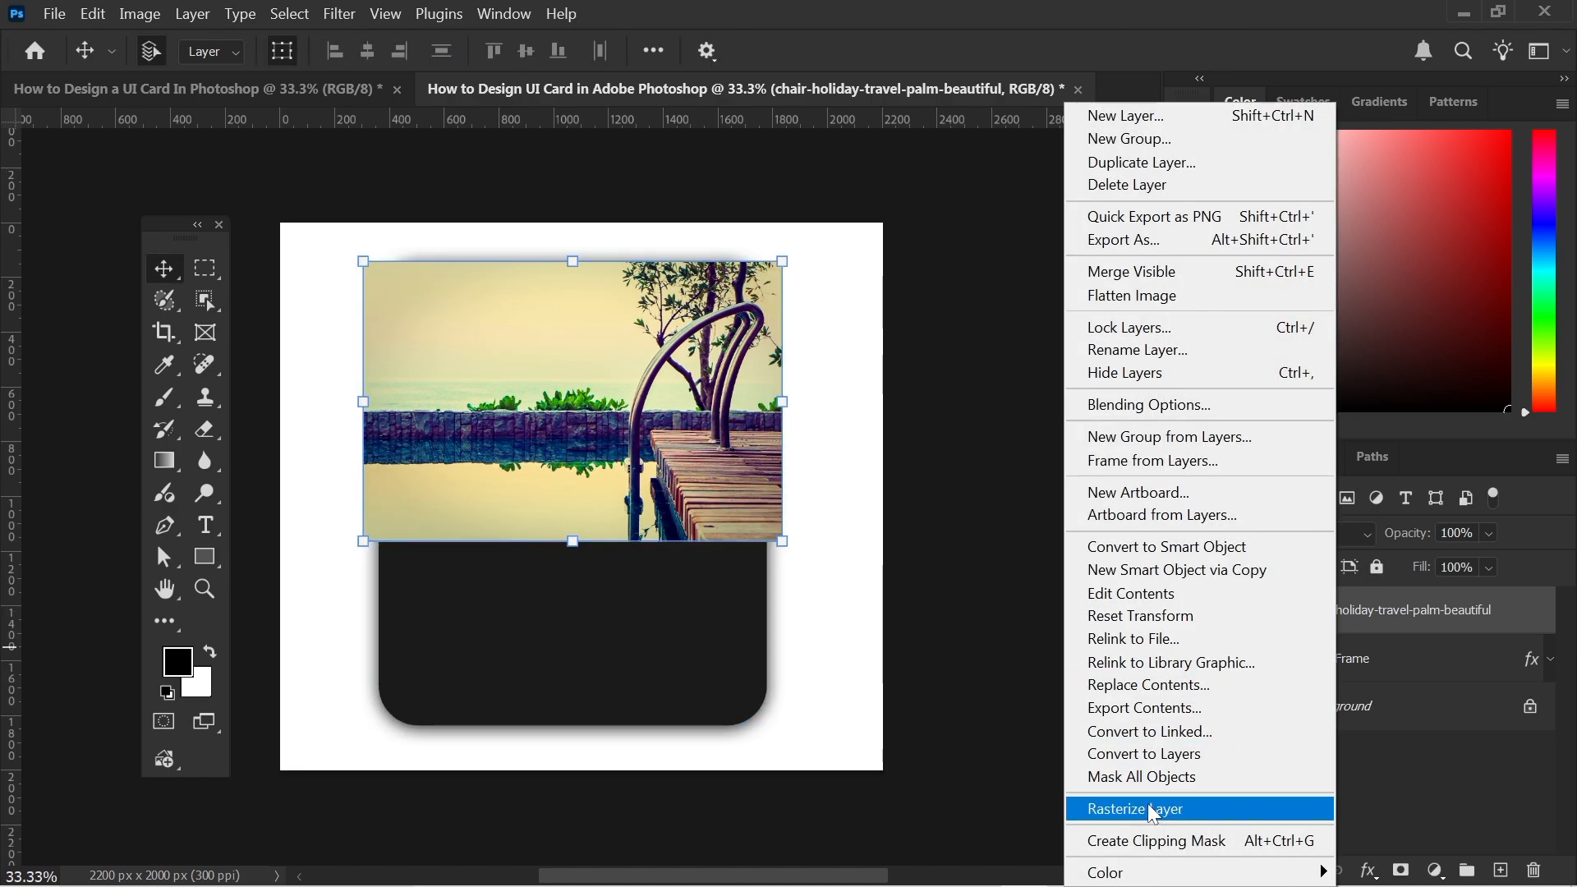
pyautogui.click(1146, 808)
pyautogui.doubleClick(1325, 612)
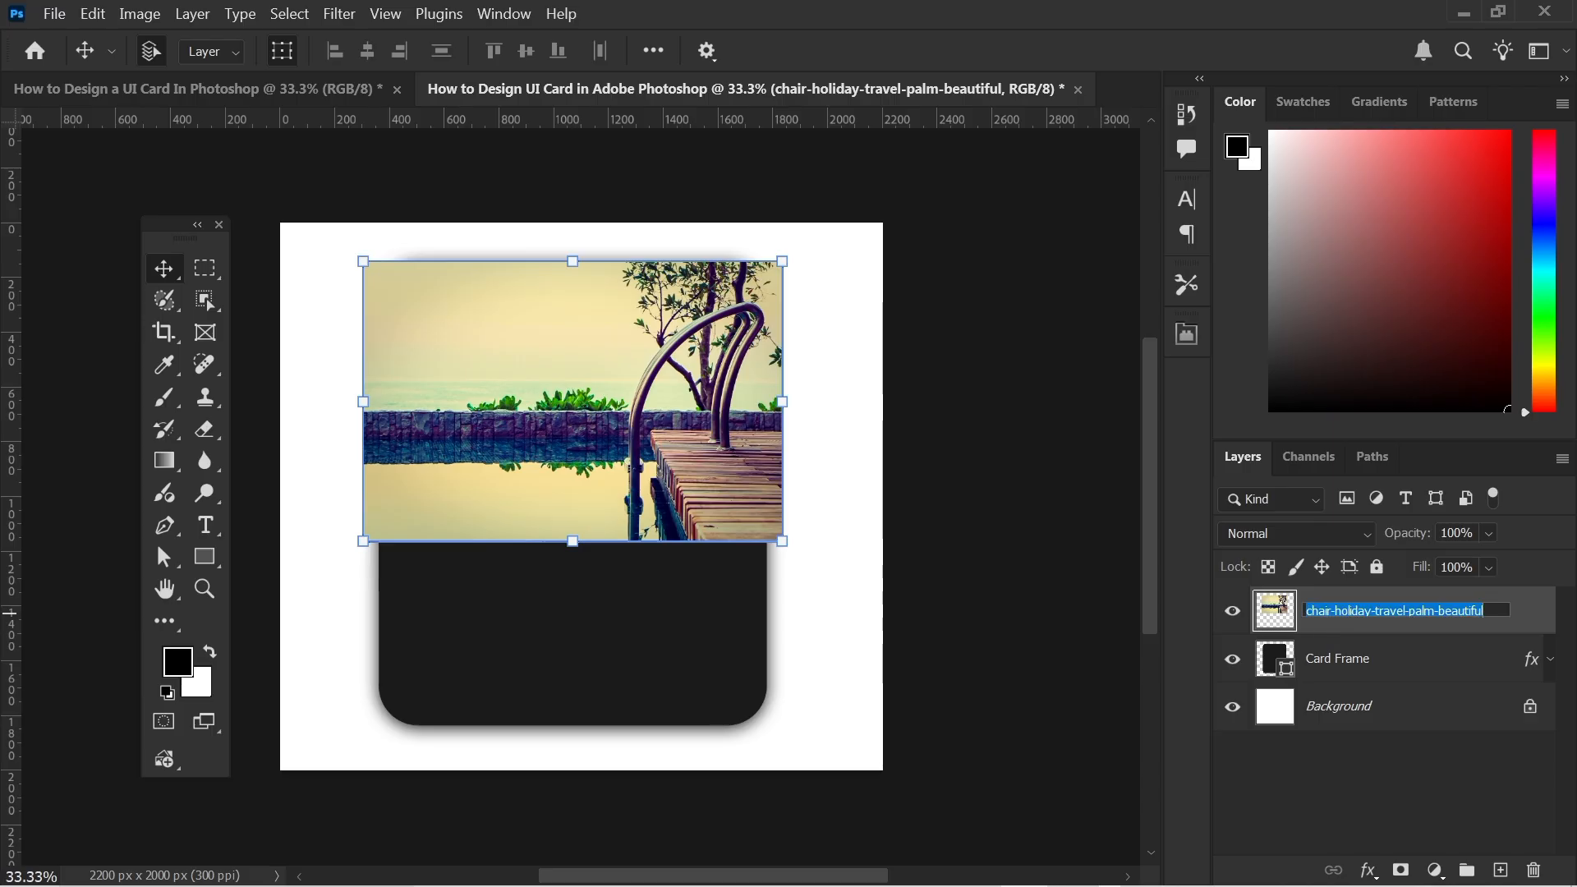
pyautogui.press('BackSpace')
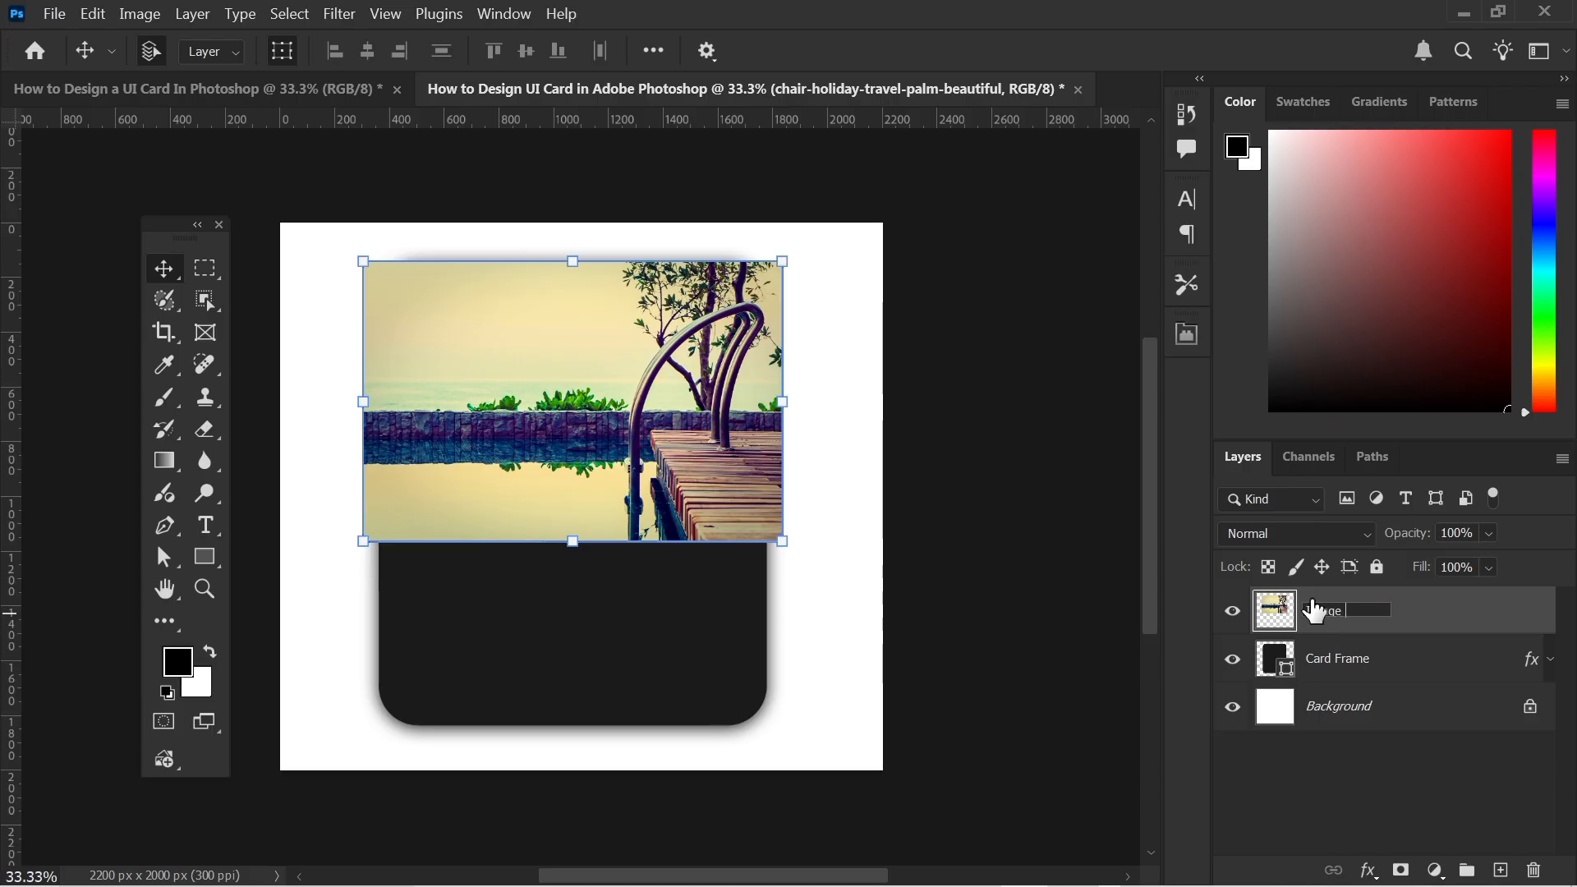
pyautogui.press('Return')
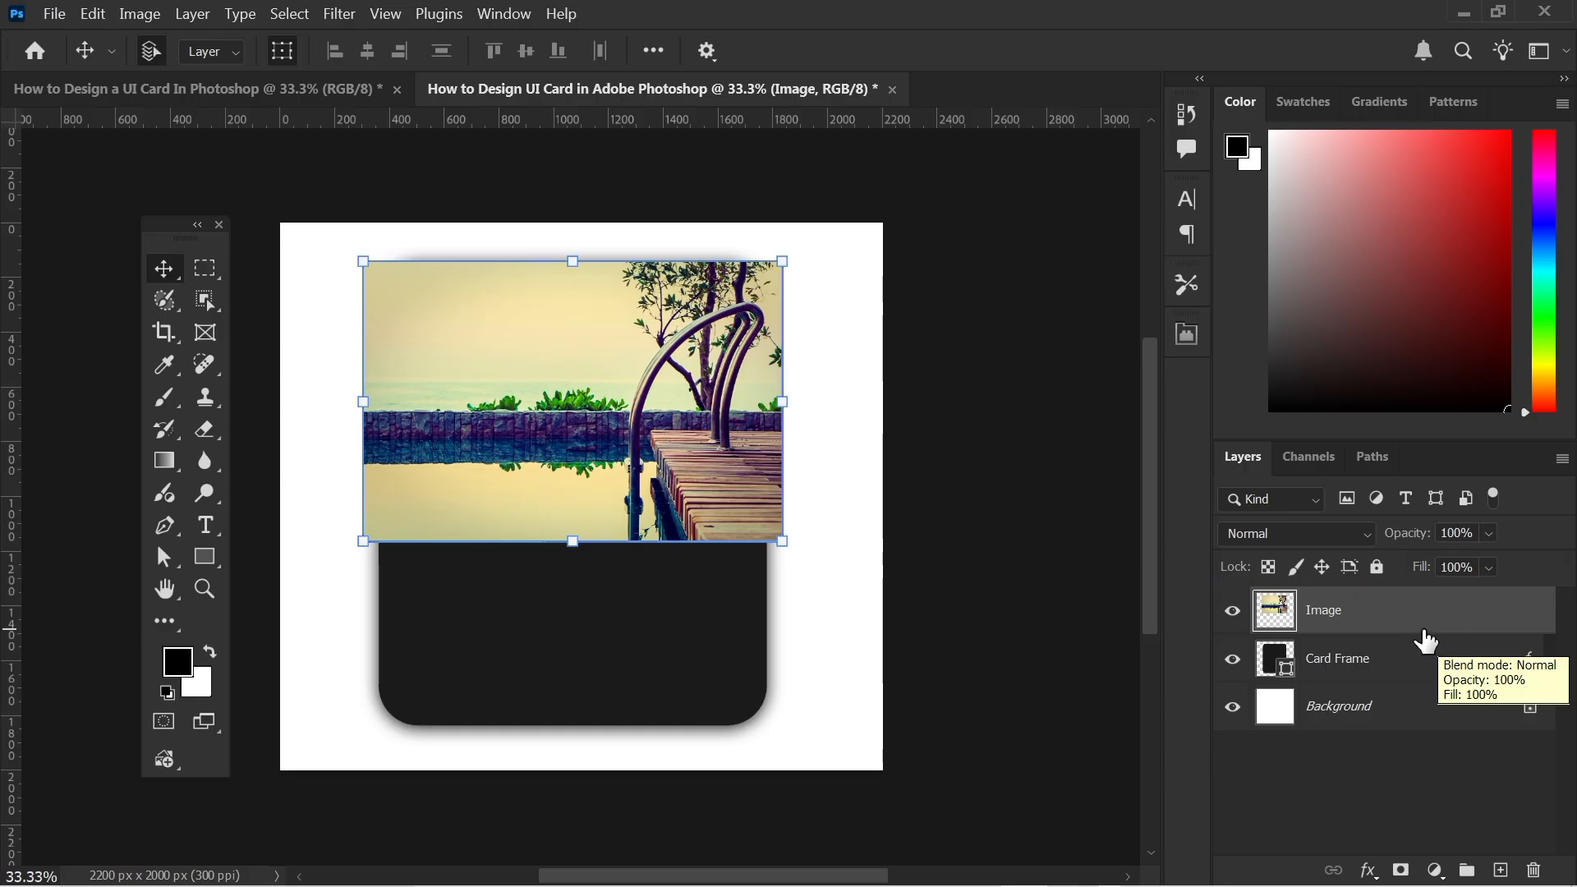
# Clip the Image layer to Card Frame with a clipping mask and move the photo slightly upward.
pyautogui.rightClick(1392, 618)
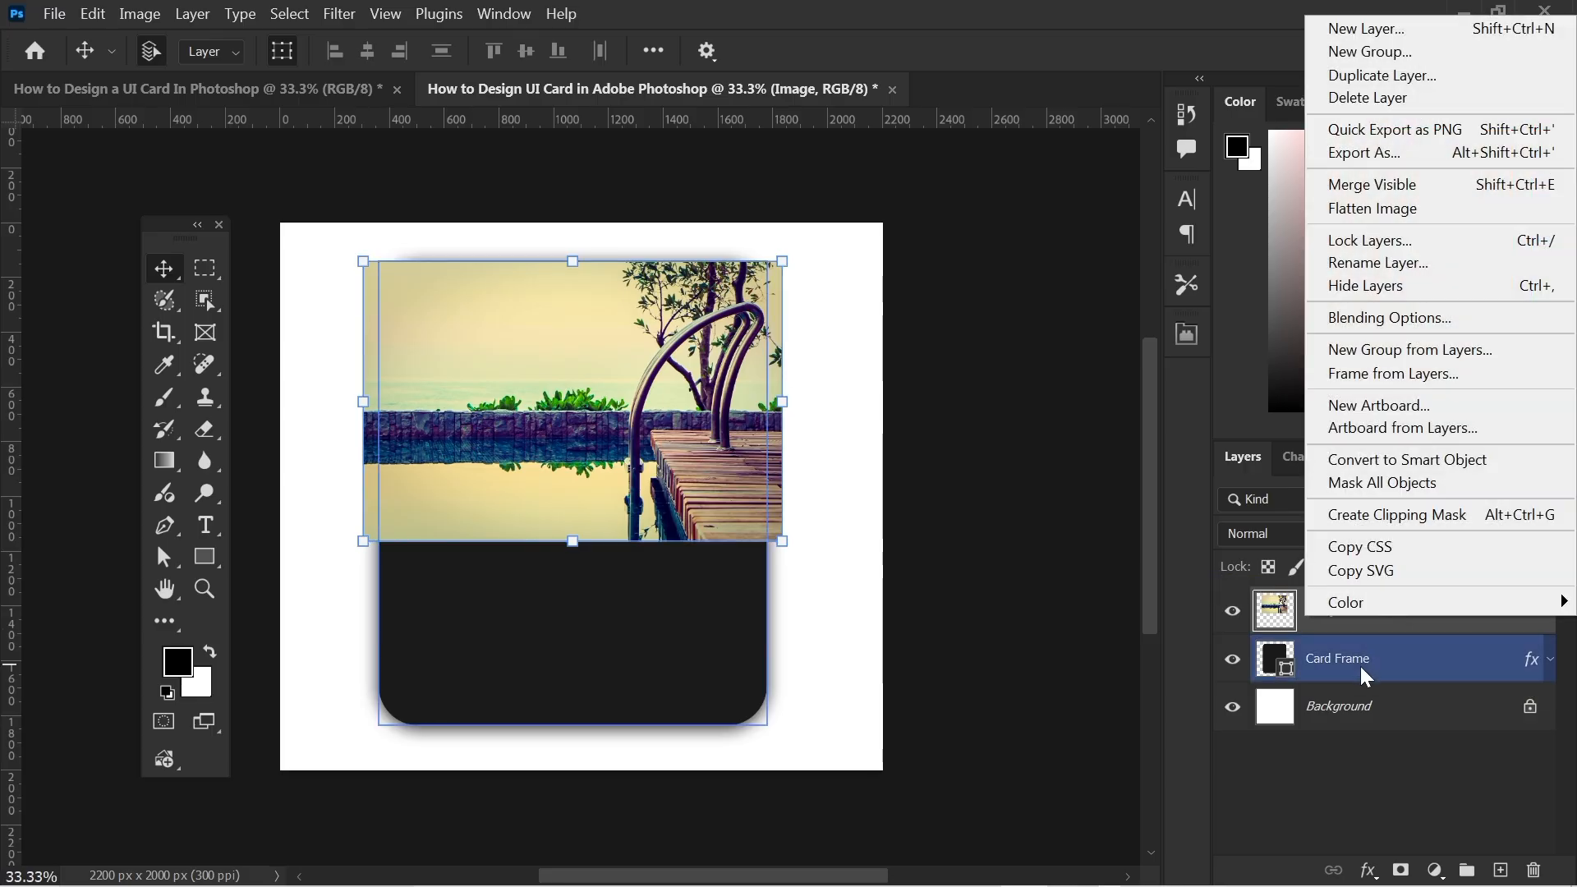
pyautogui.click(1362, 518)
pyautogui.moveTo(667, 491); pyautogui.dragTo(667, 466)
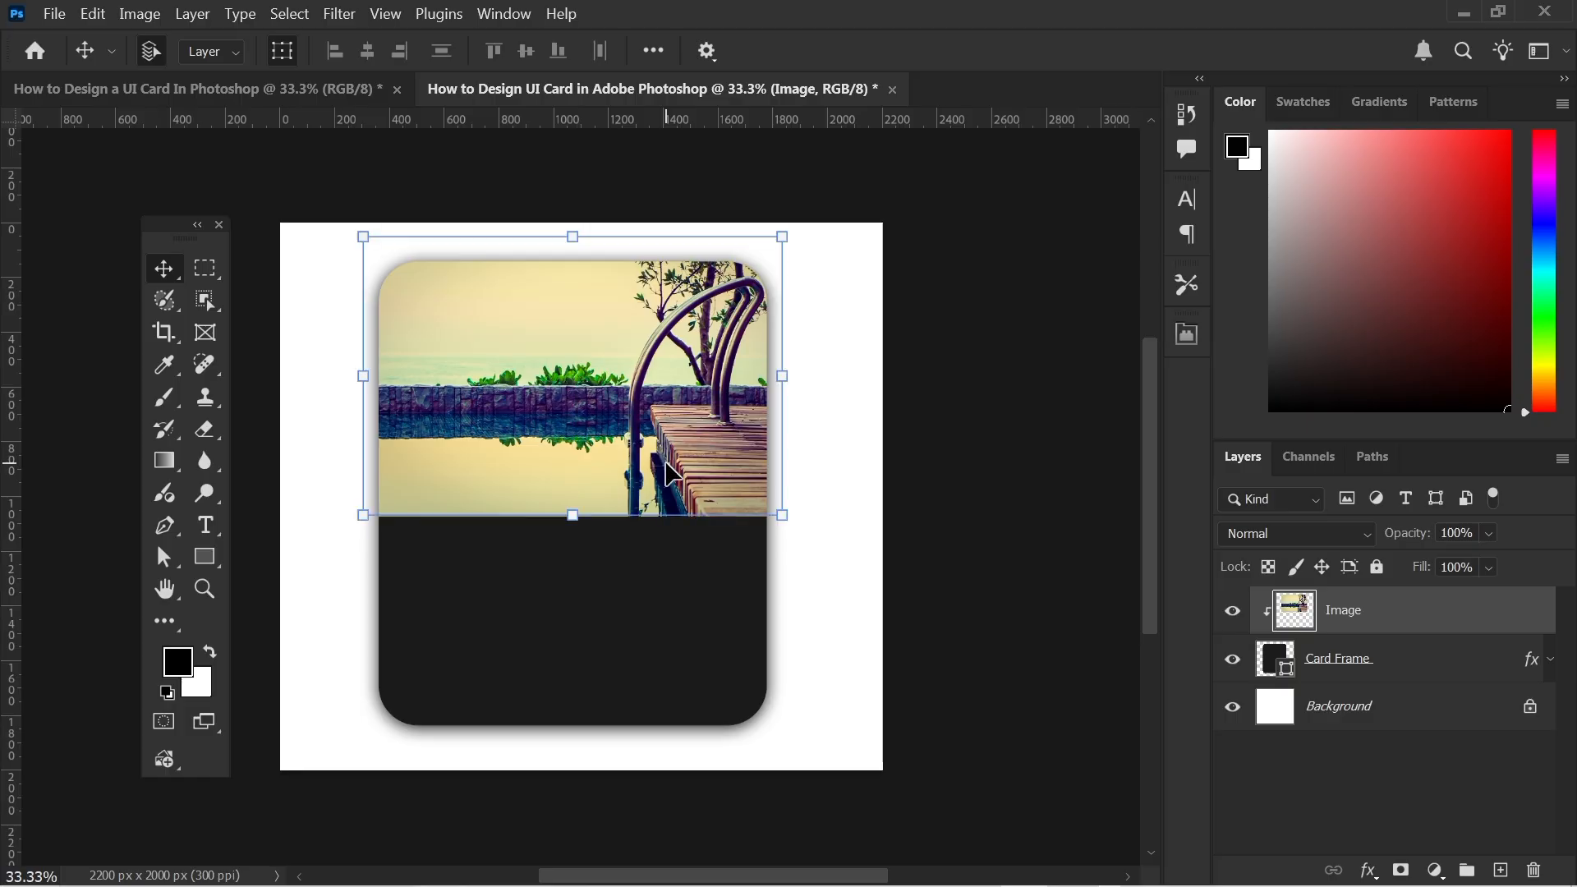
# Draw a dark rectangle over the card's lower part and adjust it to about 1566 × 1122 px at X 285, Y 762 px.
pyautogui.click(204, 552)
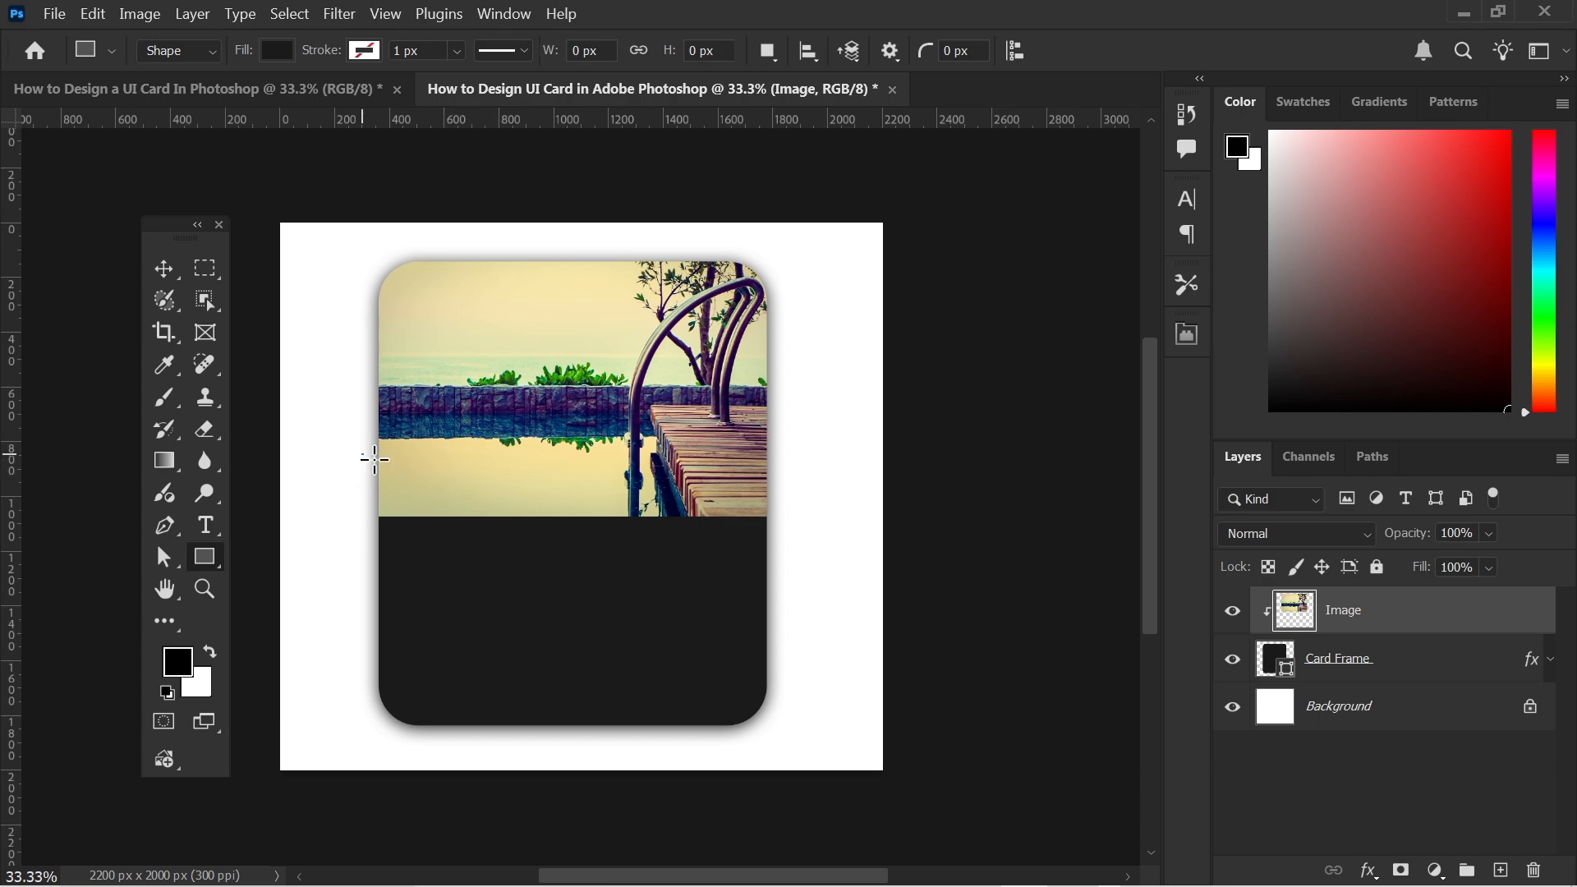
pyautogui.moveTo(362, 455); pyautogui.dragTo(791, 747)
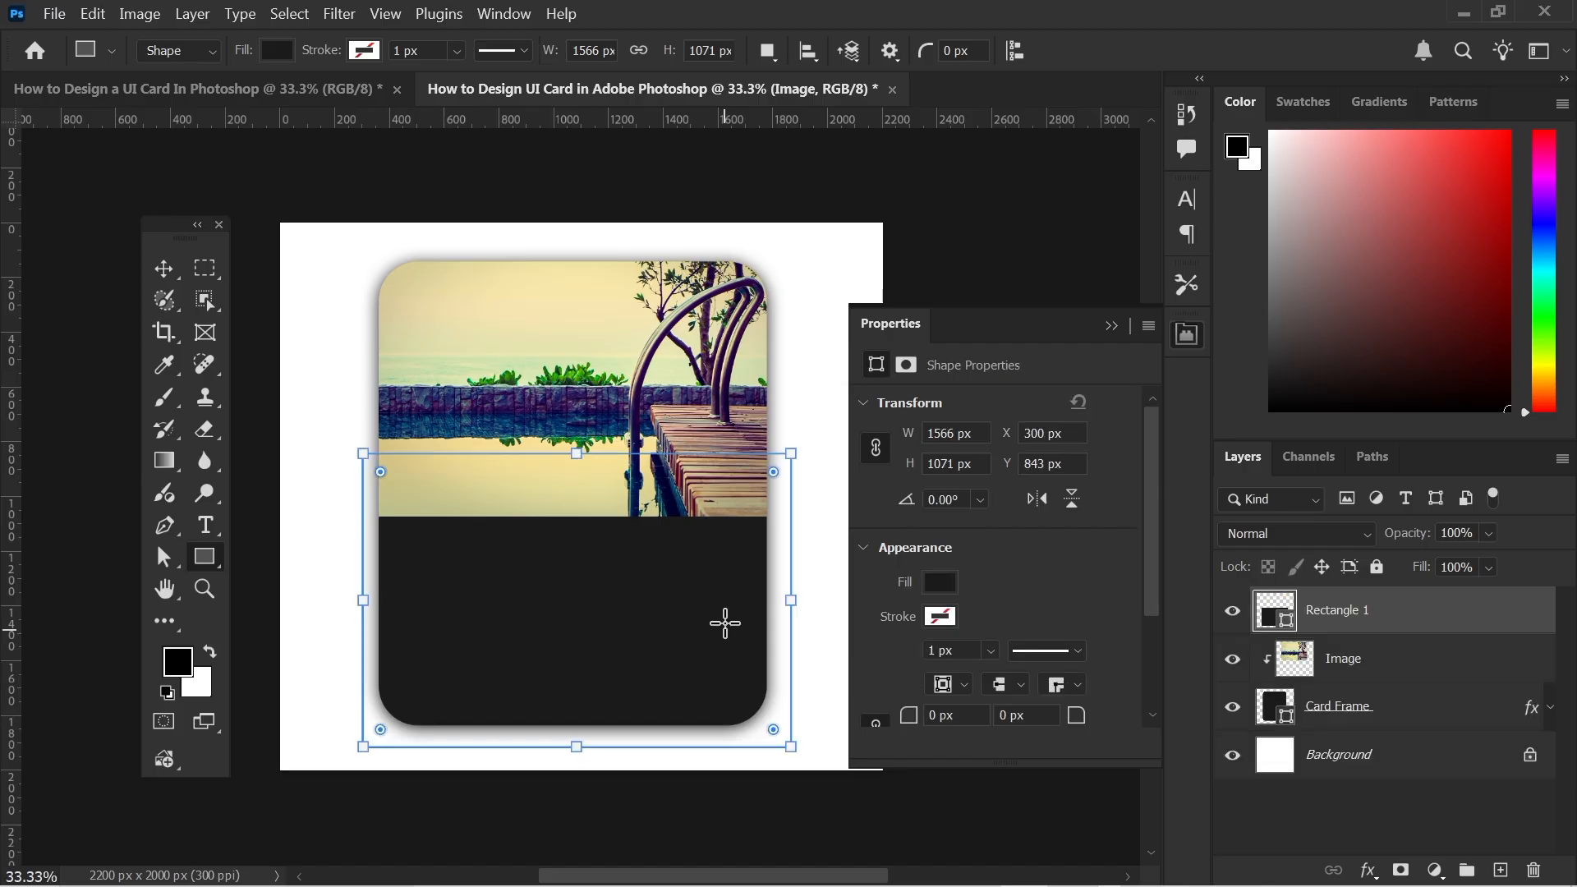
pyautogui.press('v')
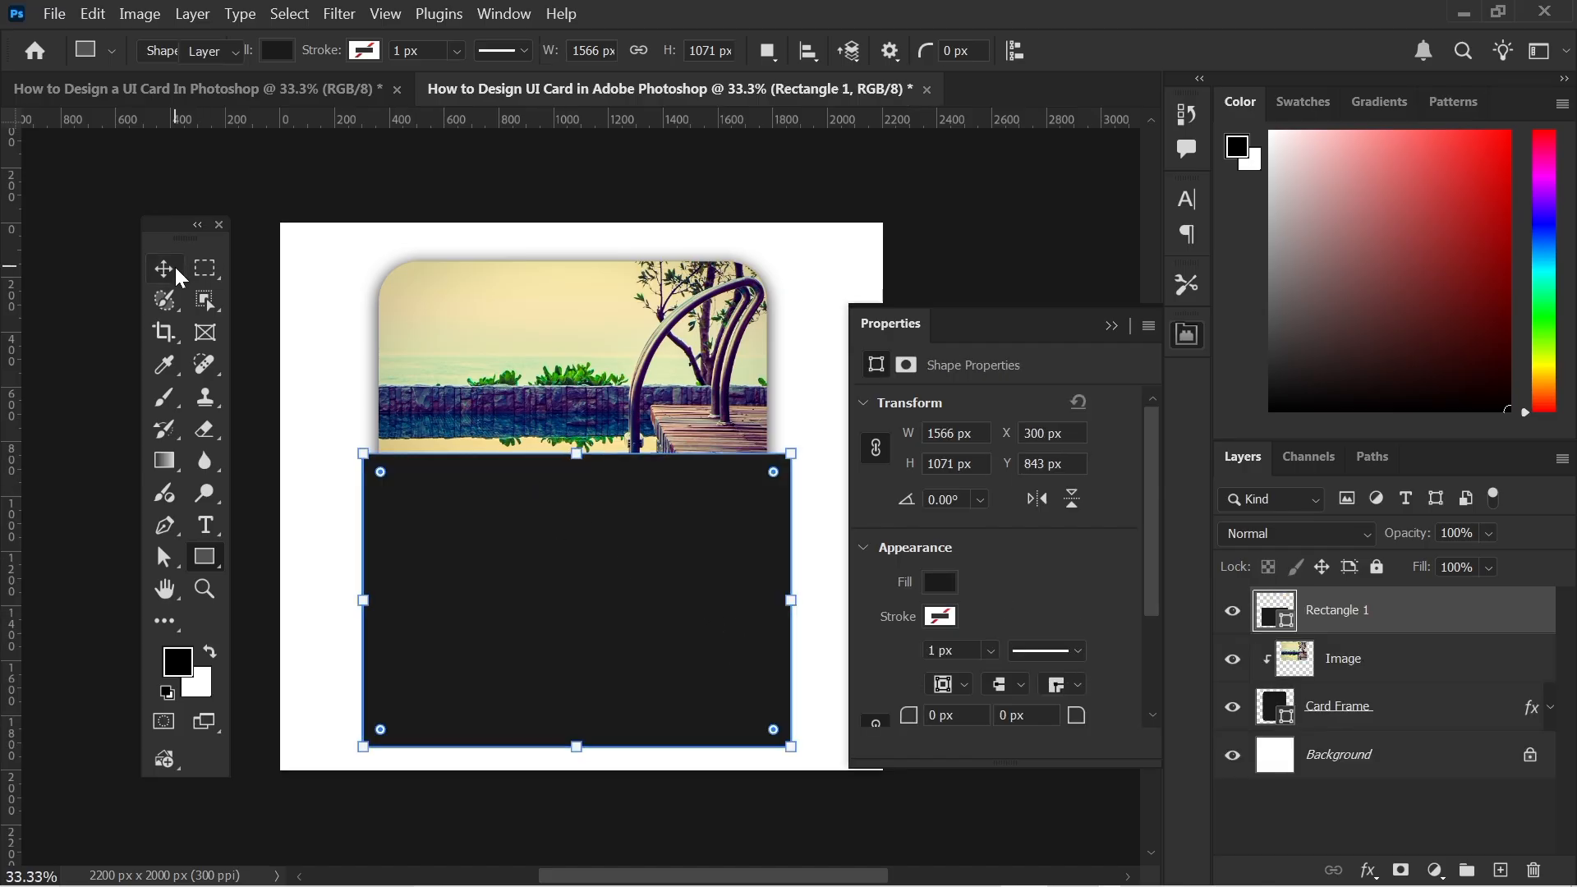
pyautogui.moveTo(556, 557); pyautogui.dragTo(554, 534)
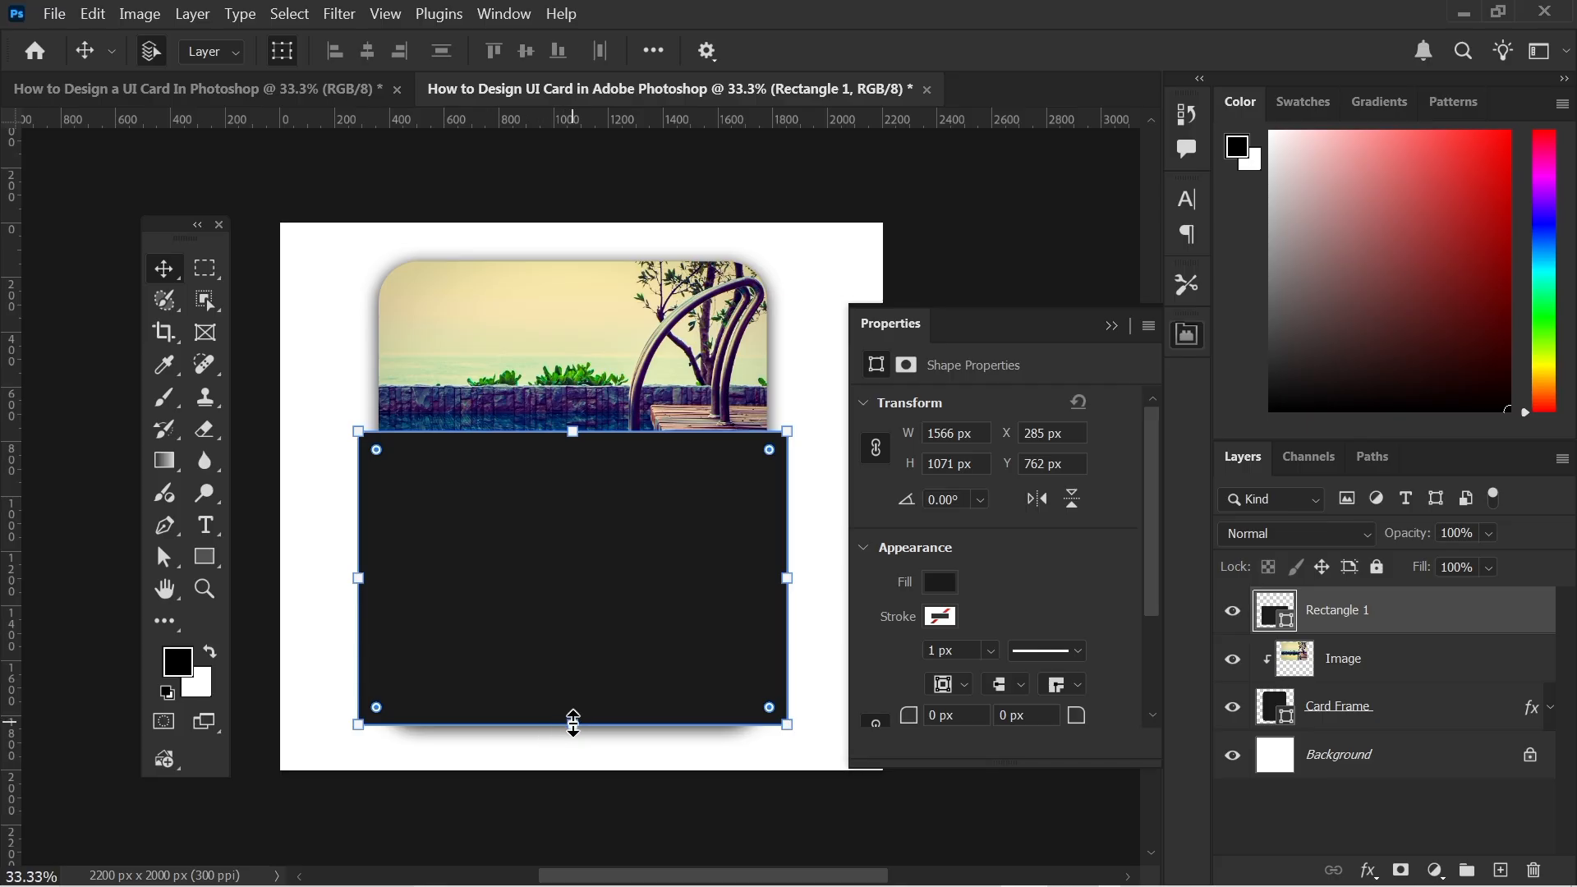
pyautogui.moveTo(573, 723); pyautogui.dragTo(574, 737)
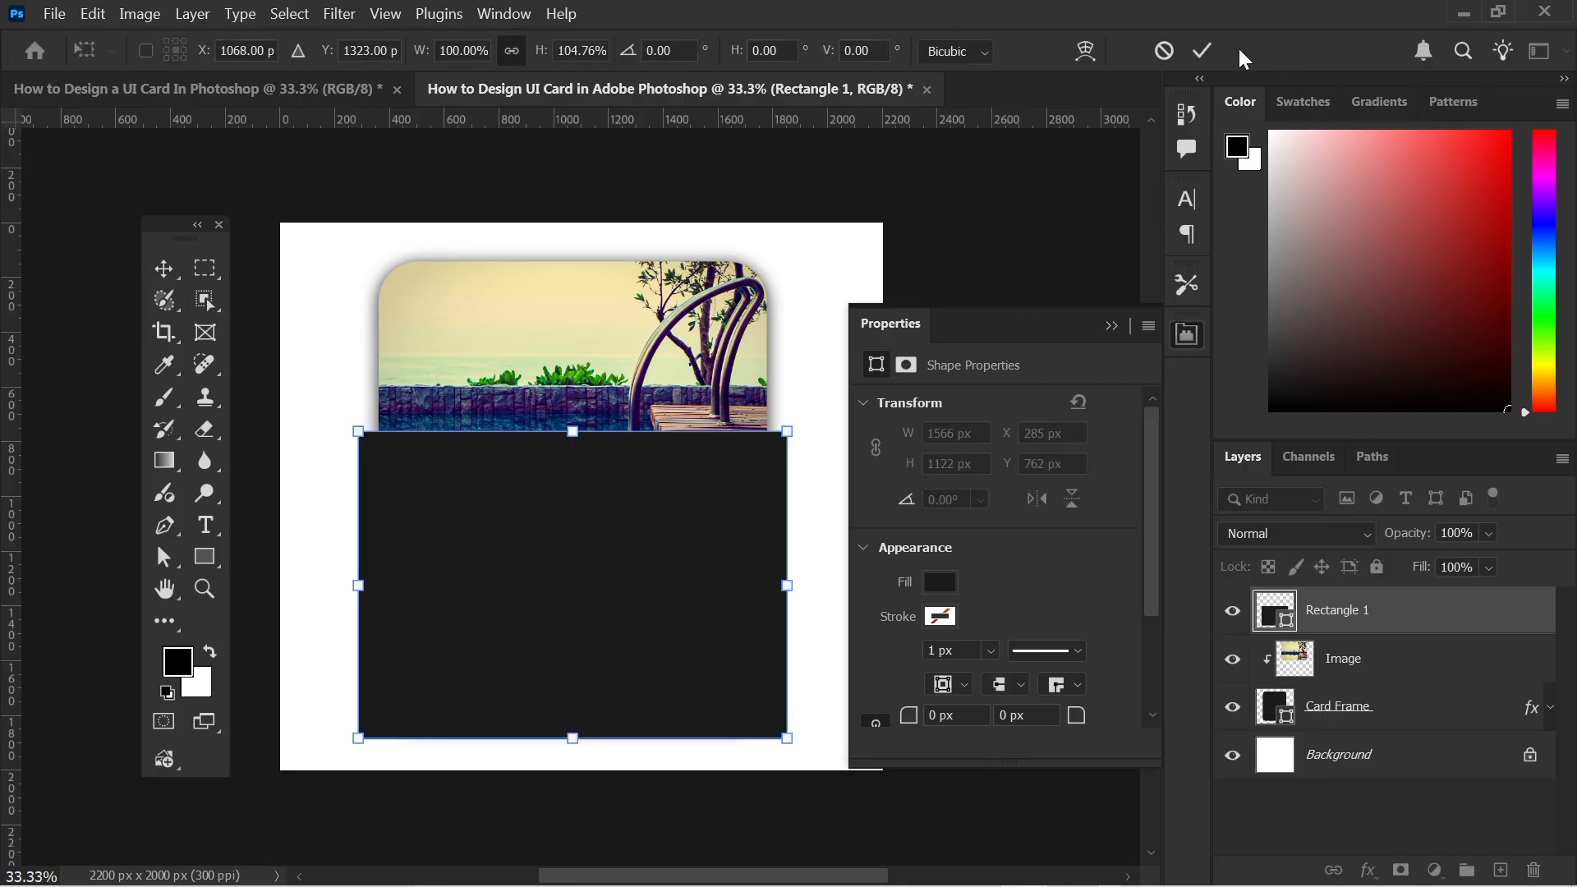
pyautogui.click(1204, 51)
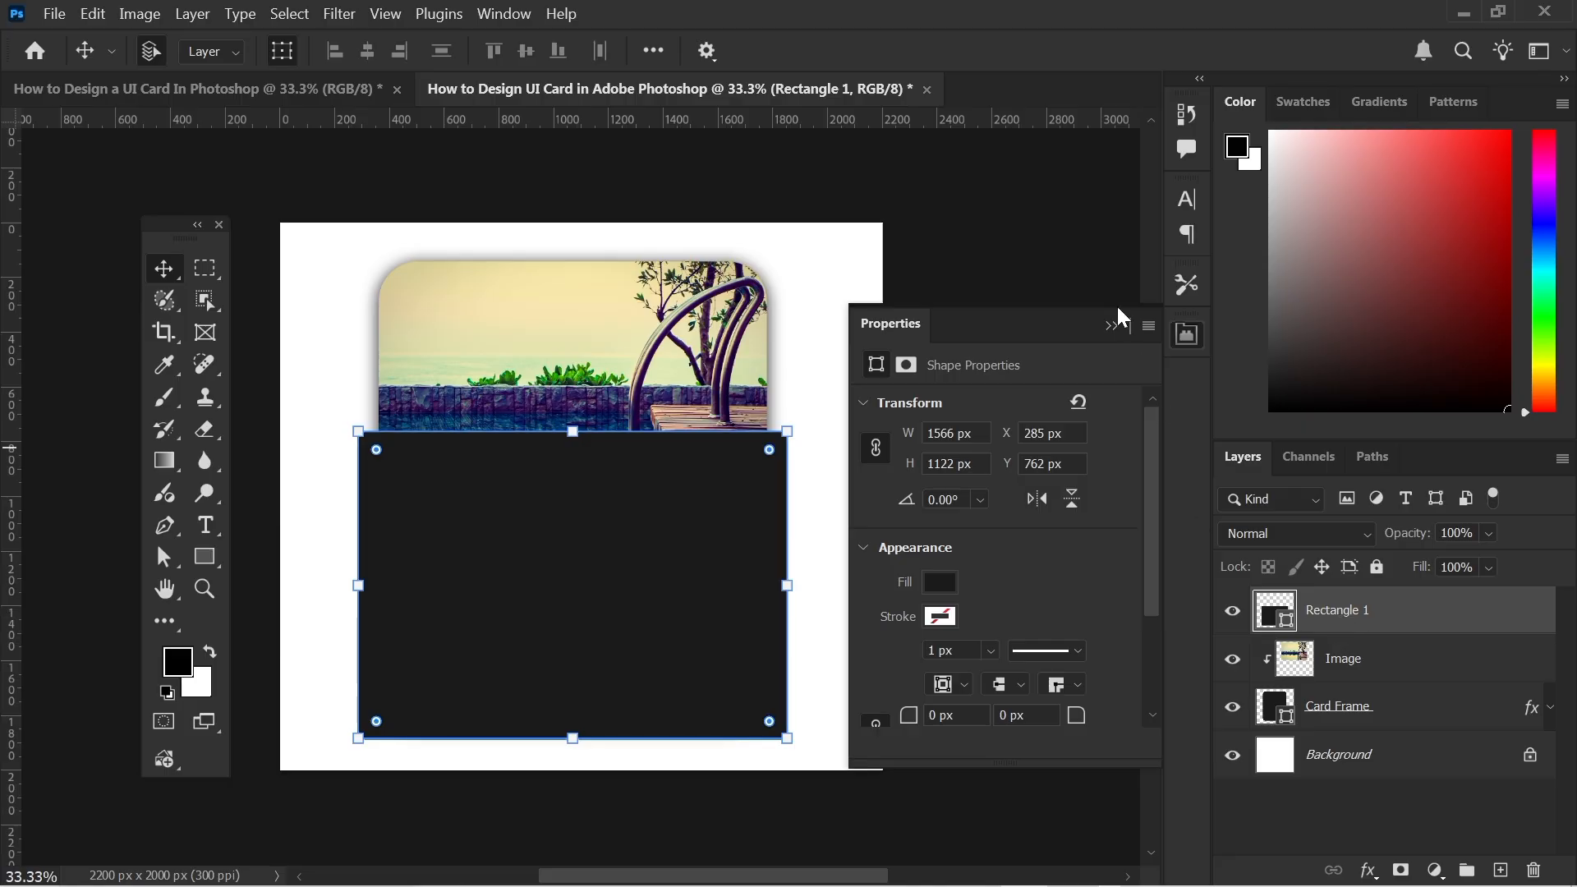
# Clip the dark rectangle to Card Frame with a clipping mask and move it slightly downward.
pyautogui.click(1109, 327)
pyautogui.rightClick(1314, 608)
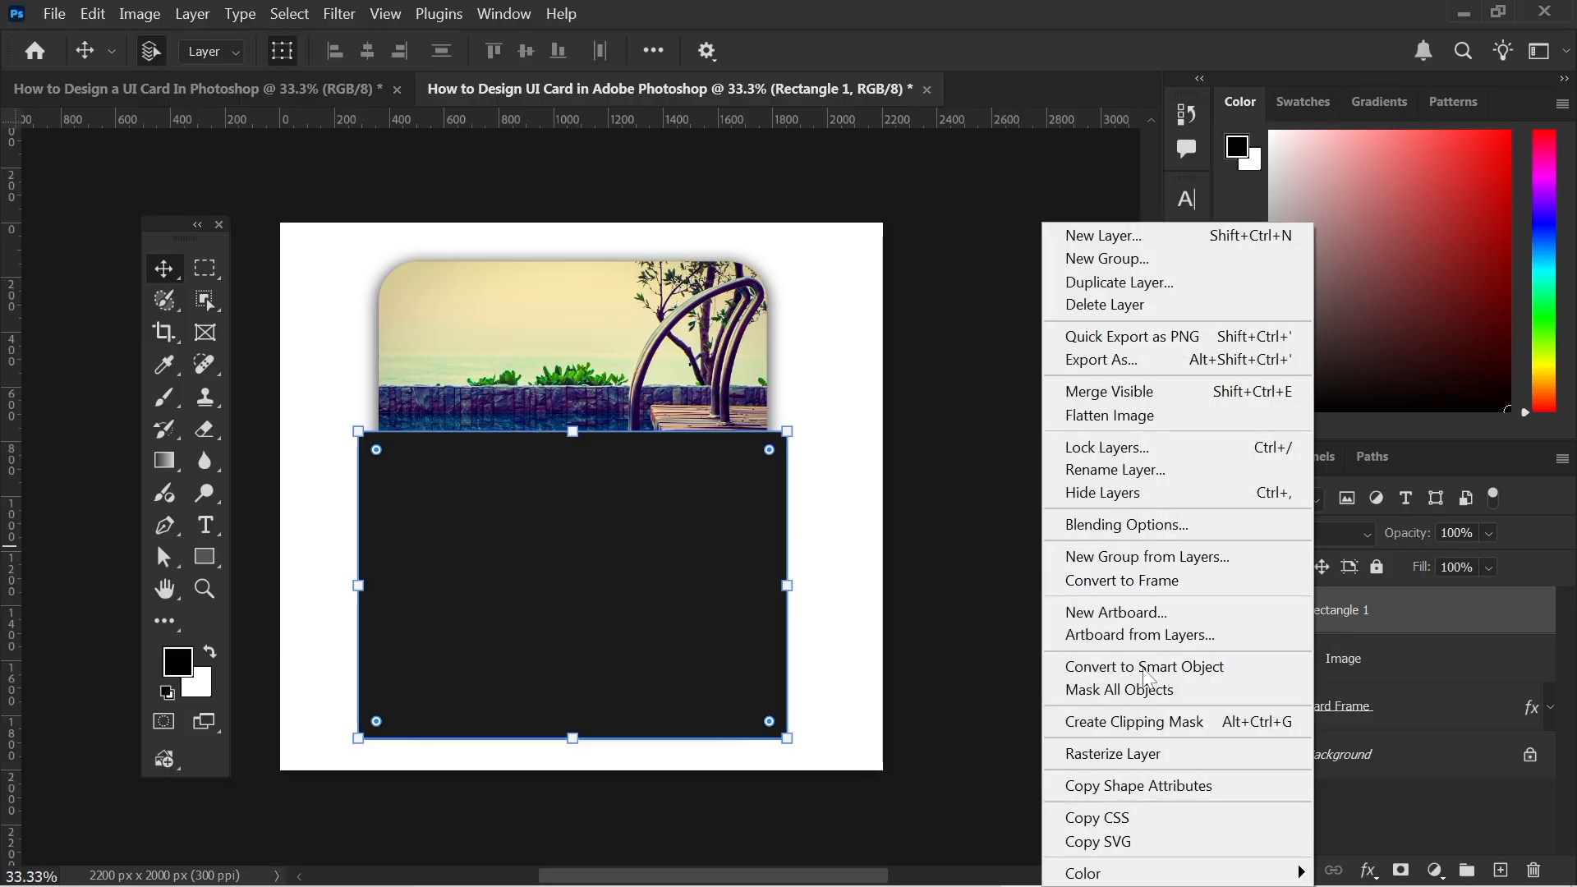
pyautogui.click(1126, 722)
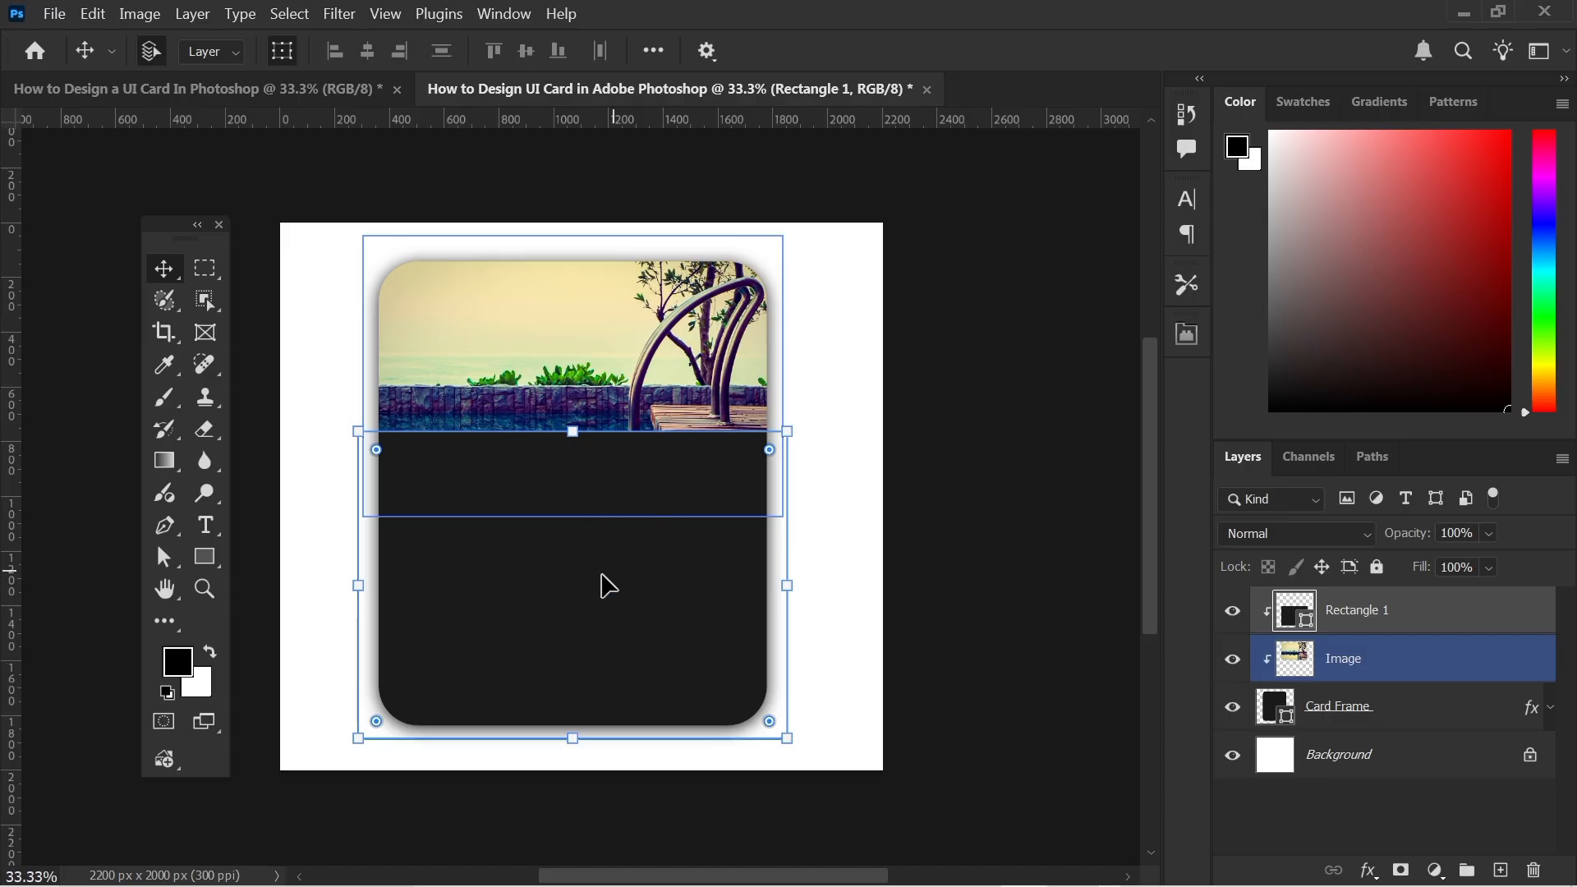
pyautogui.moveTo(593, 570); pyautogui.dragTo(595, 580)
# Move the photo slightly down and scale it down a little so it only just exceeds the card's width.
pyautogui.click(658, 362)
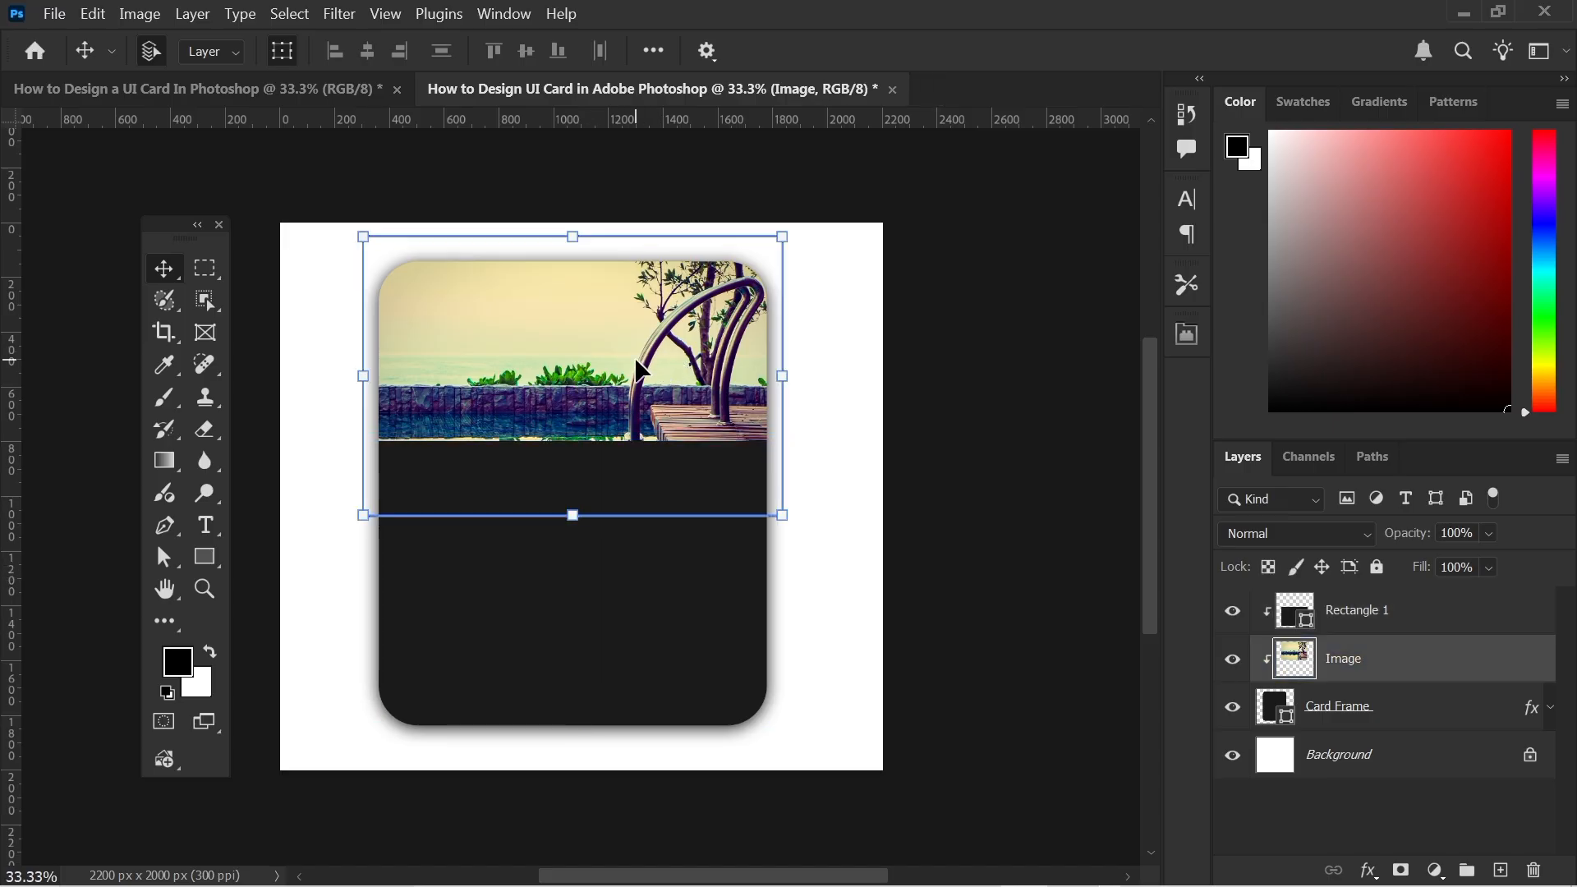
pyautogui.moveTo(634, 353); pyautogui.dragTo(628, 368)
pyautogui.hotkey('ctrl', 't')
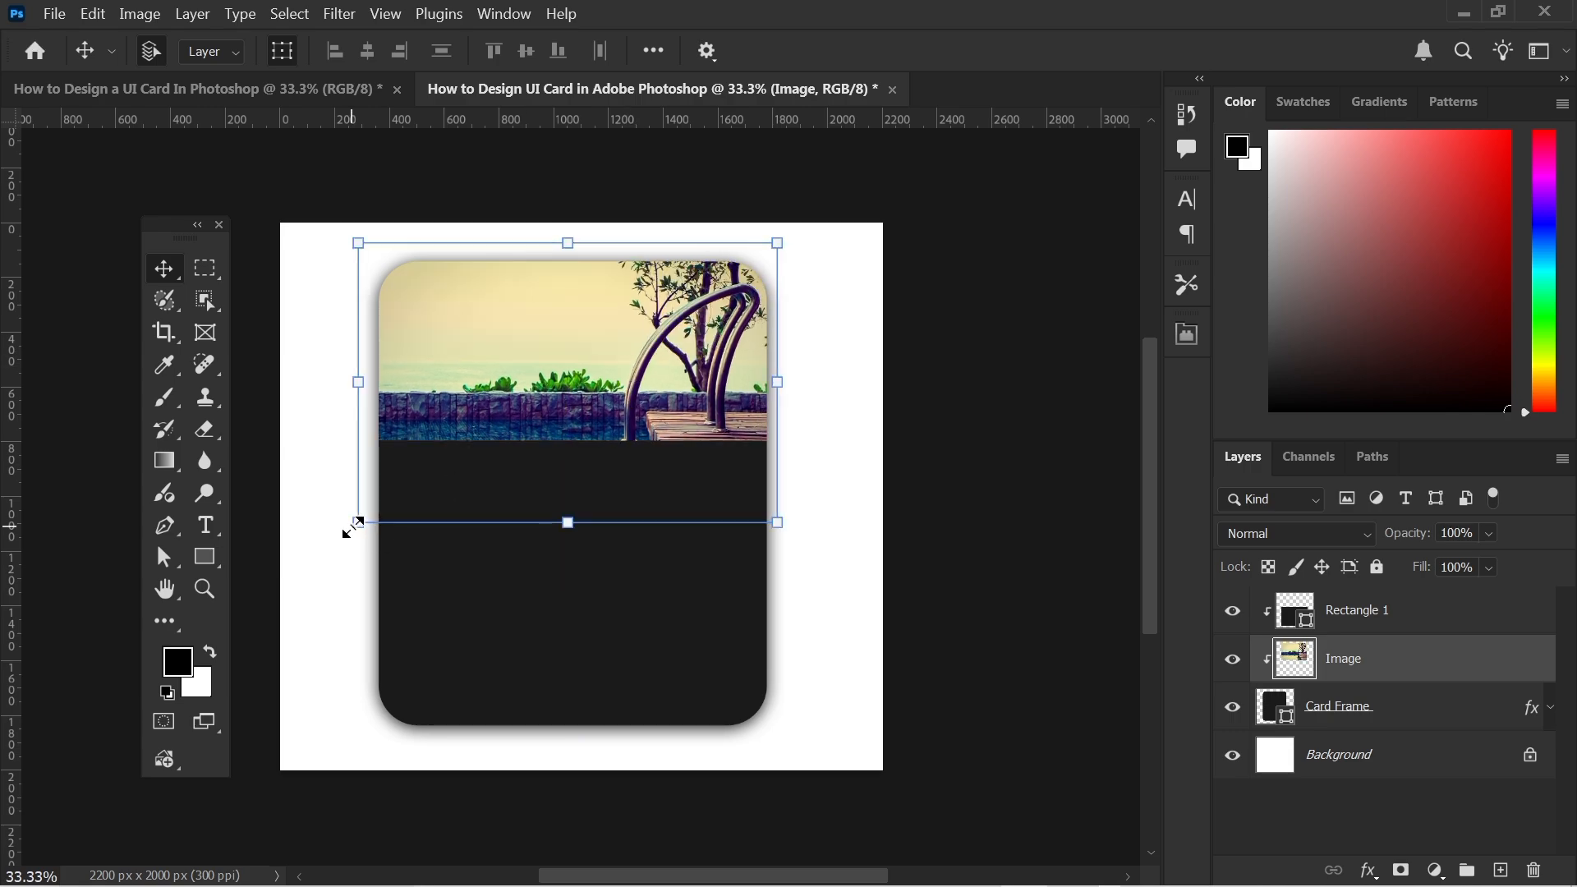
pyautogui.moveTo(359, 522); pyautogui.dragTo(370, 513)
pyautogui.click(1203, 50)
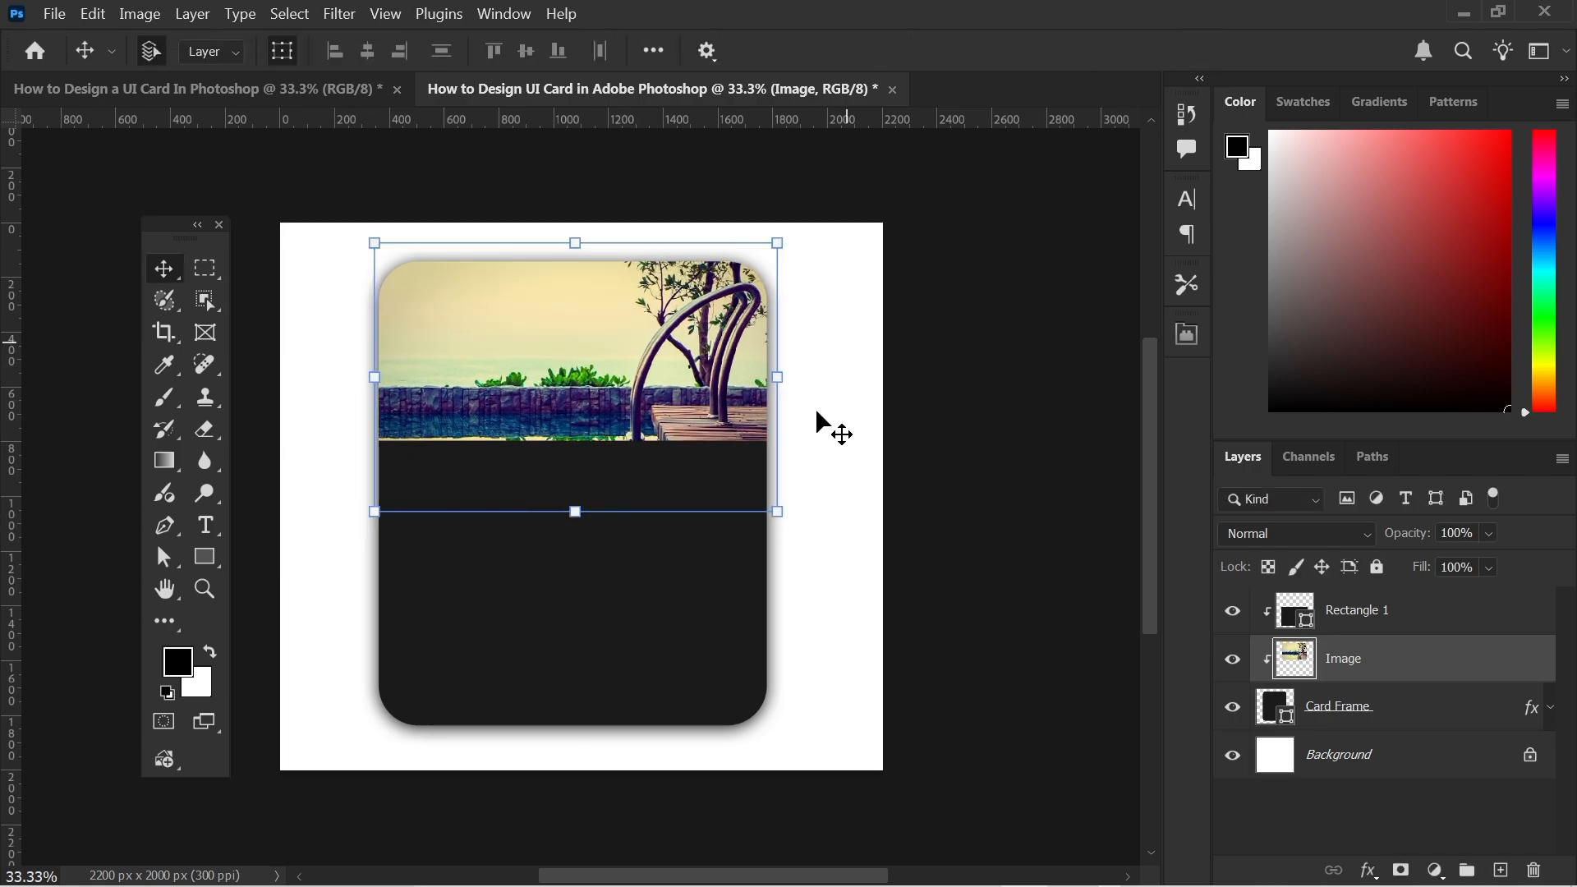
# Lower the dark rectangle to reveal more of the photo and reposition the photo within the card's upper part.
pyautogui.moveTo(565, 556); pyautogui.dragTo(565, 588)
pyautogui.moveTo(632, 413); pyautogui.dragTo(623, 416)
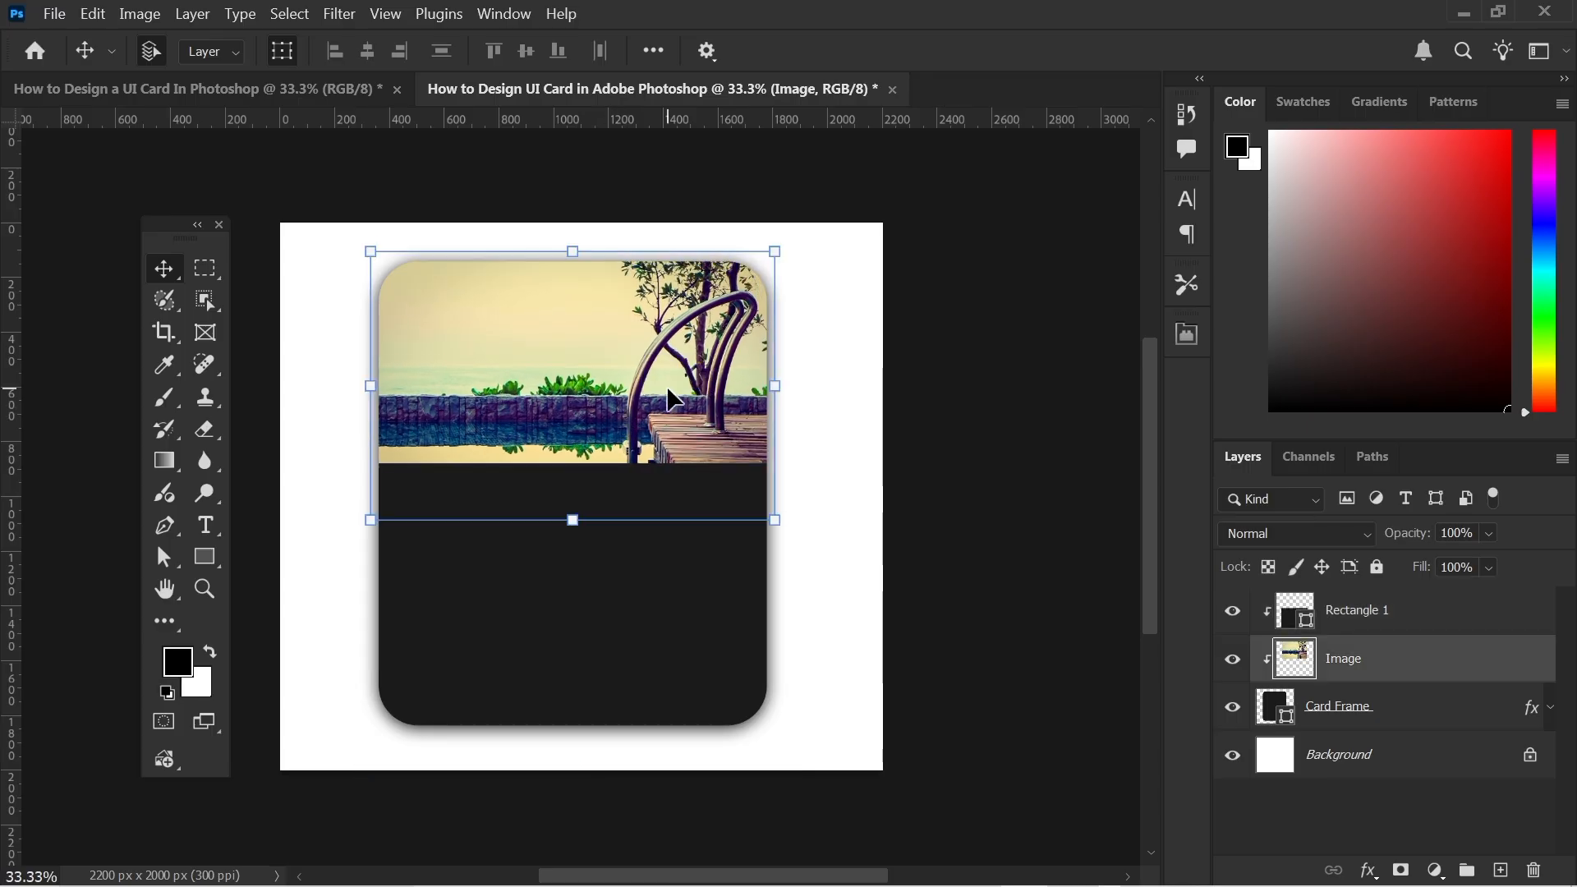
pyautogui.click(665, 598)
pyautogui.moveTo(633, 567); pyautogui.dragTo(635, 567)
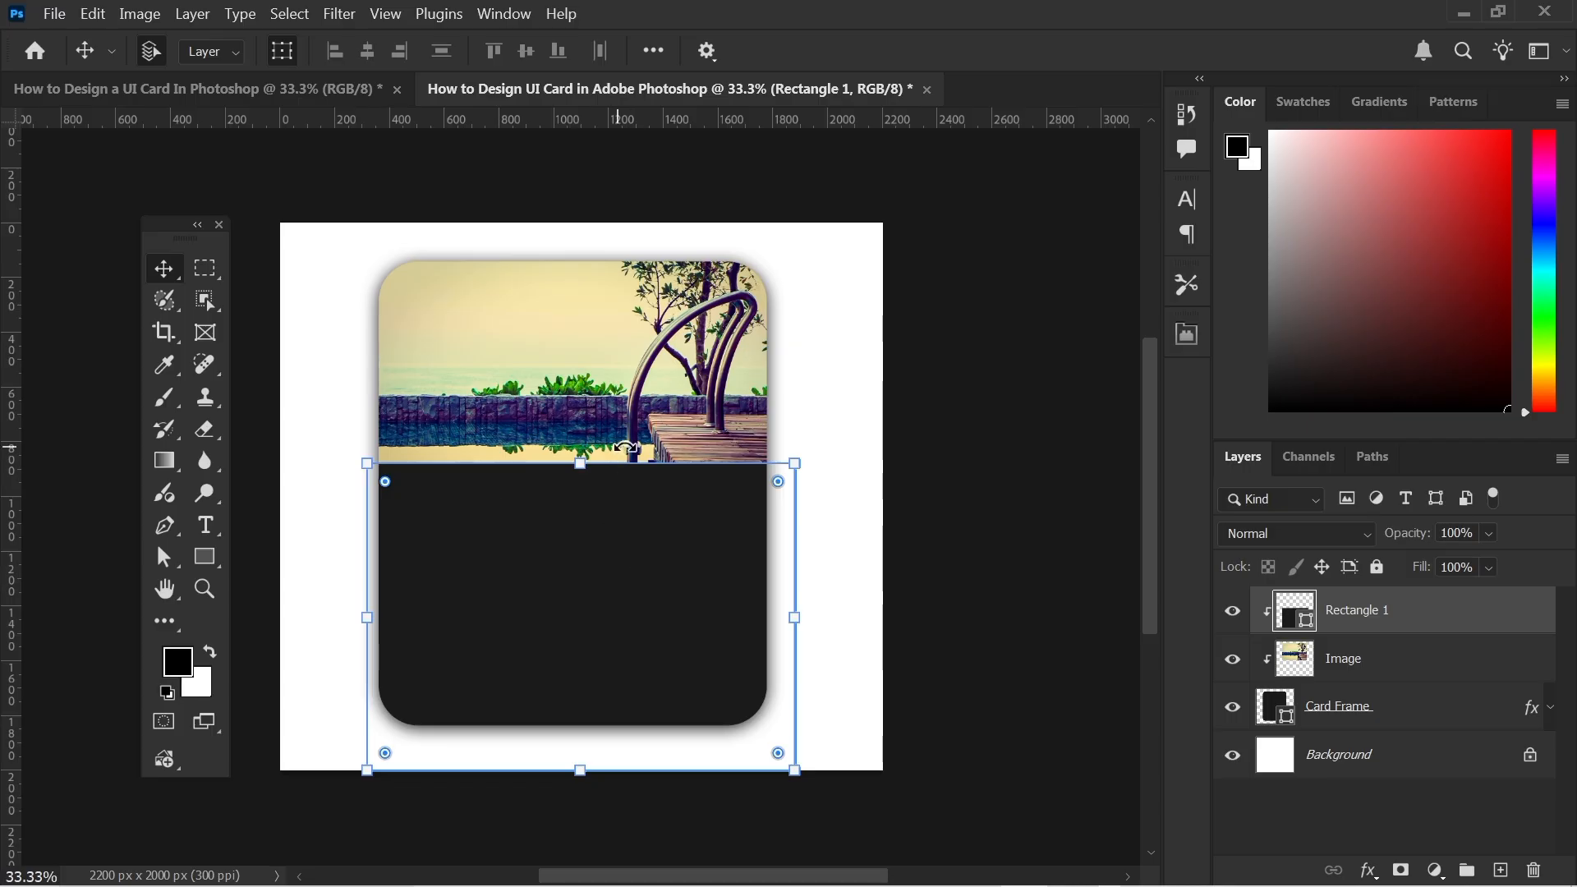
# Group the Rectangle 1, Image and Card Frame layers together.
pyautogui.rightClick(1371, 612)
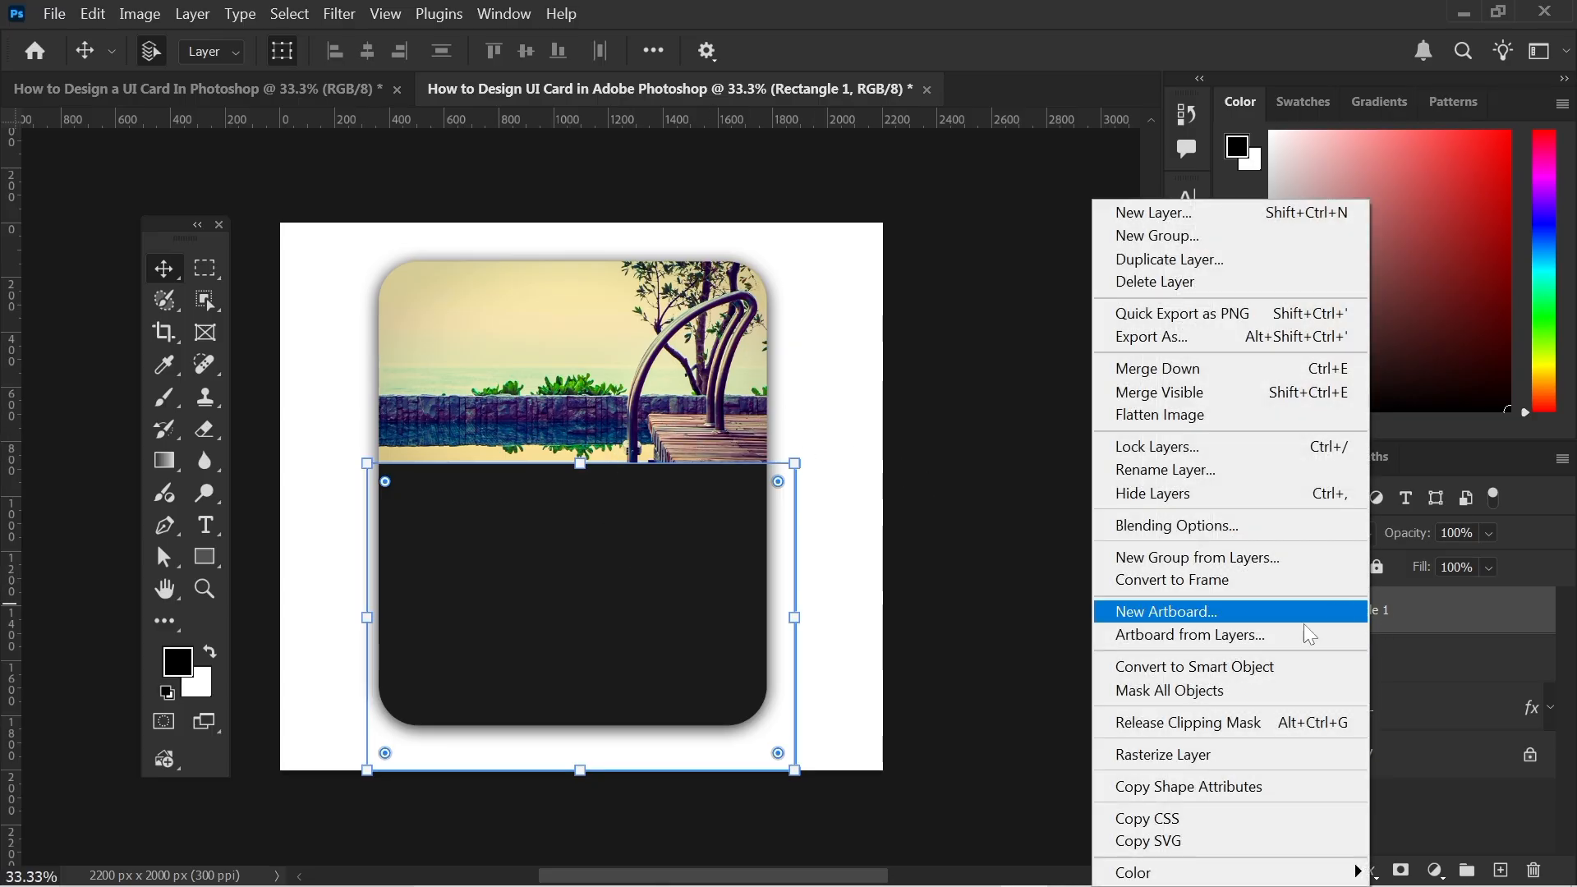
pyautogui.click(855, 637)
pyautogui.click(1338, 657)
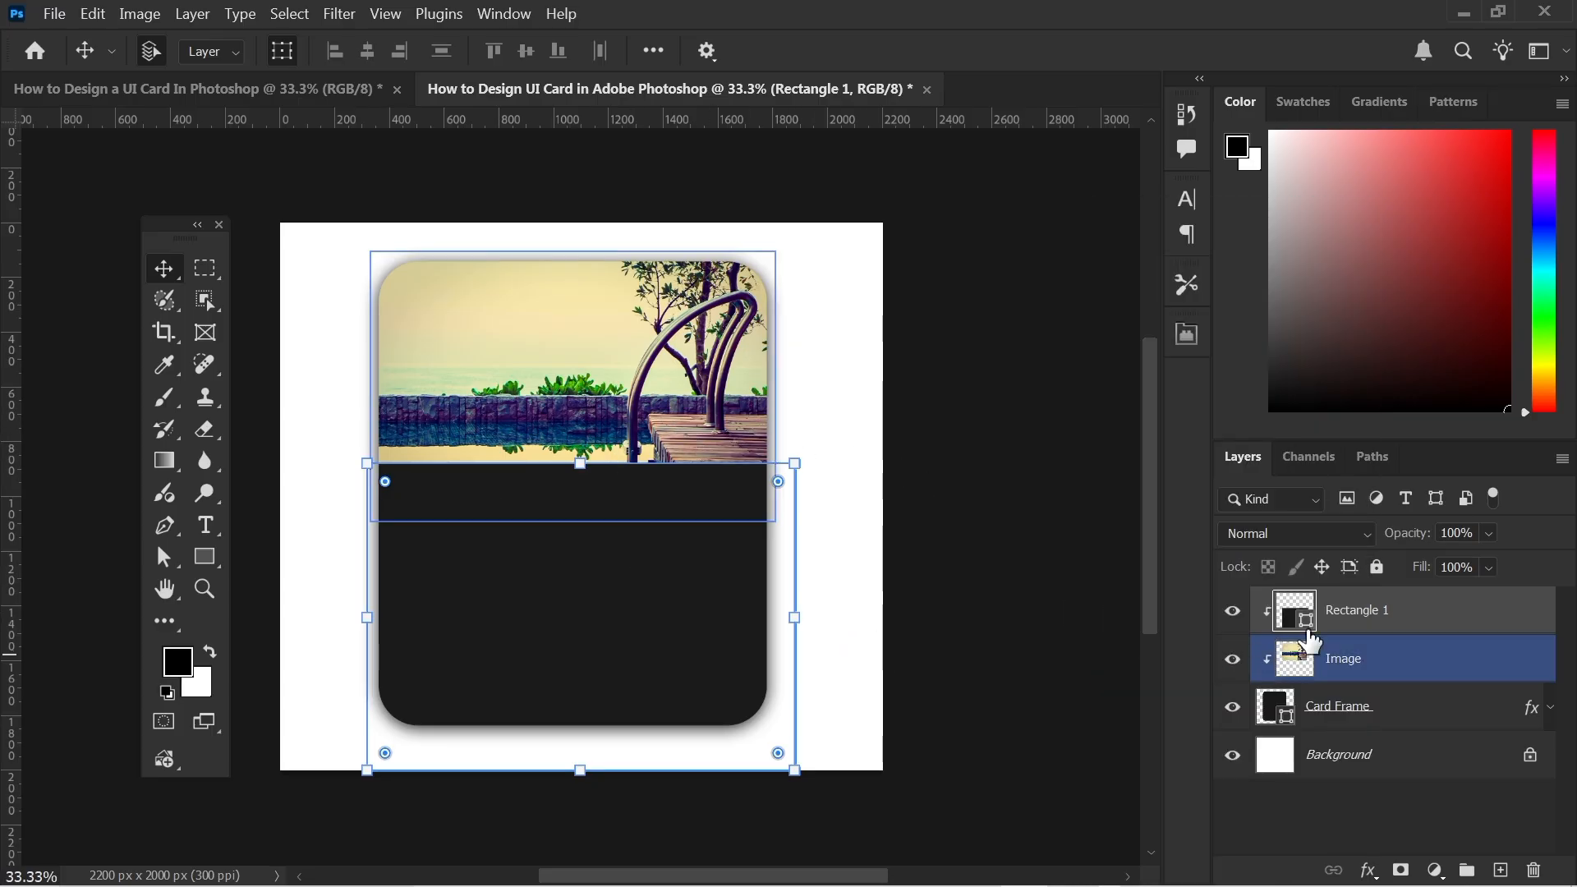
pyautogui.click(1398, 723)
pyautogui.keyDown('shift'); pyautogui.click(1397, 722); pyautogui.keyUp('shift')
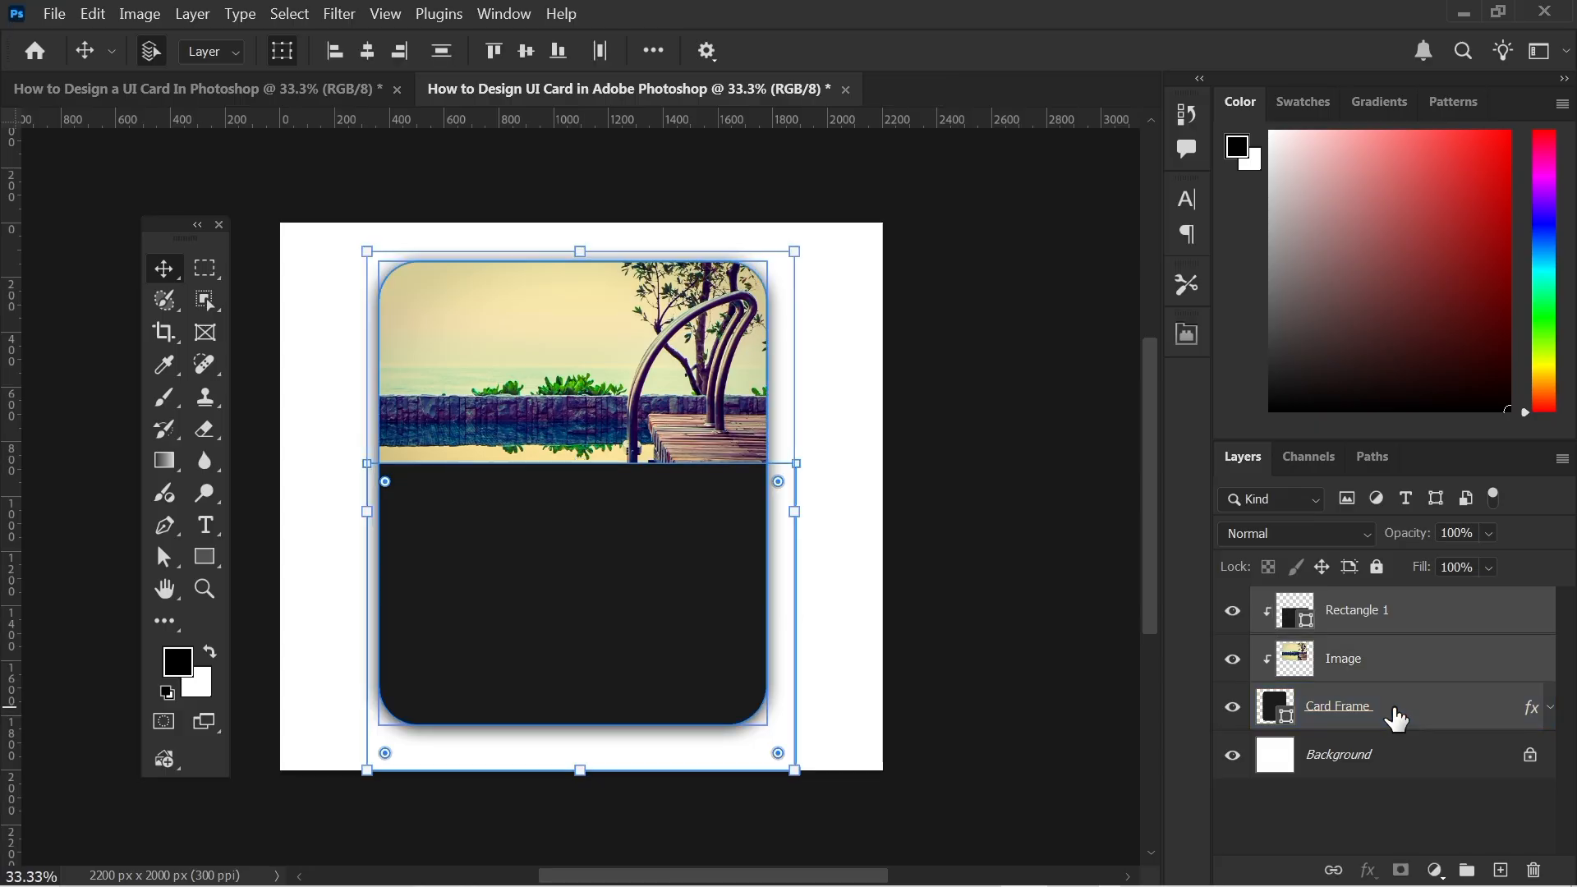
pyautogui.hotkey('ctrl', 'g')
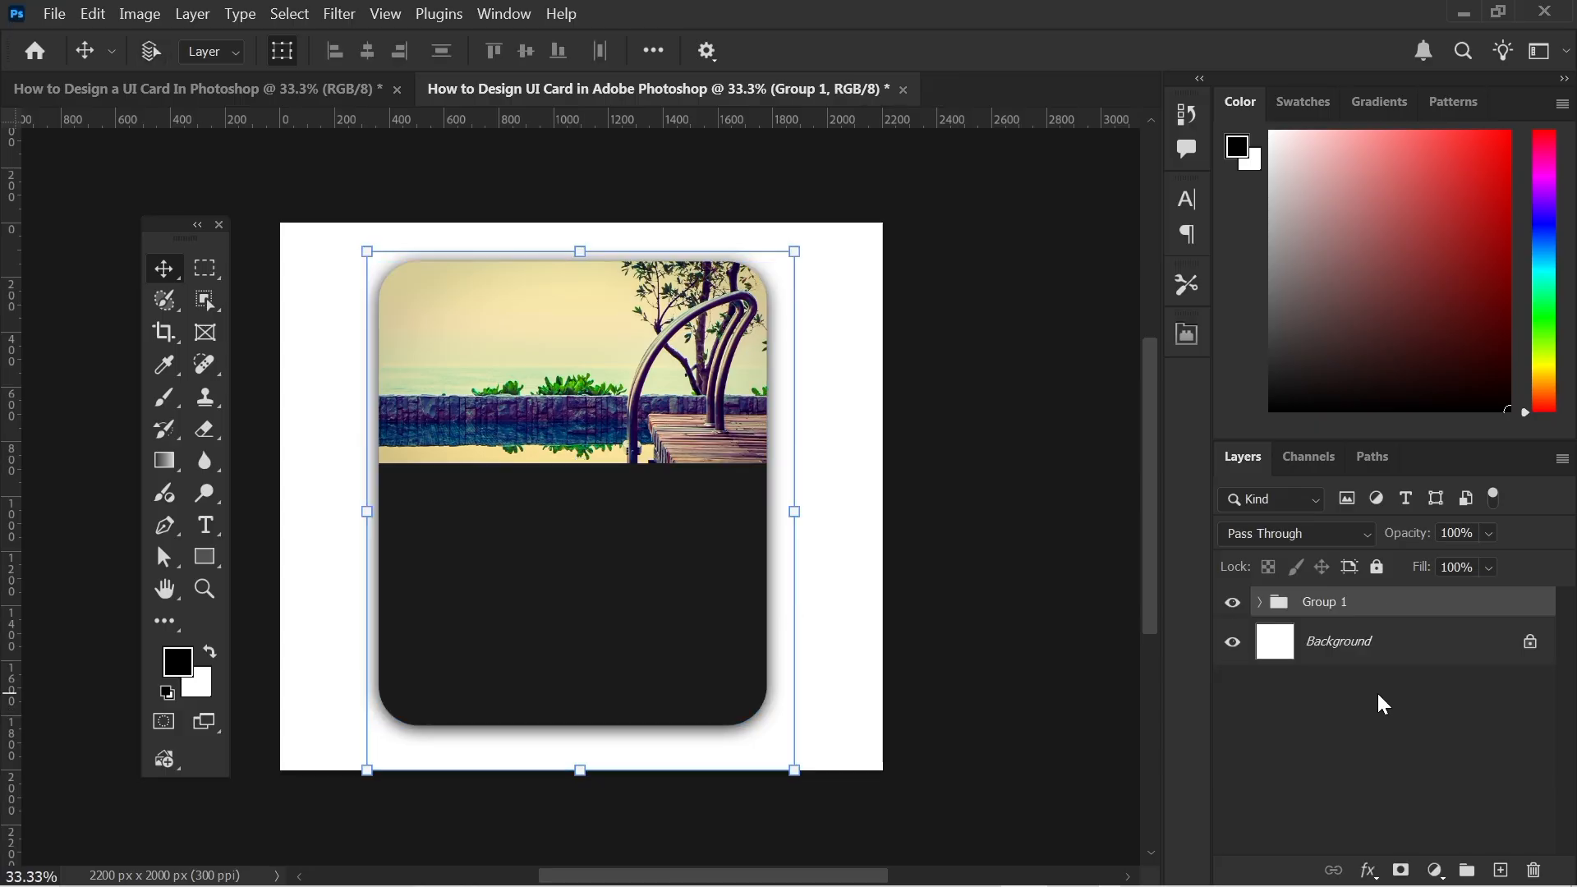
# Rename the new layer group to "Card Frame" and lock it completely.
pyautogui.doubleClick(1322, 603)
pyautogui.write('f')
pyautogui.press('Return')
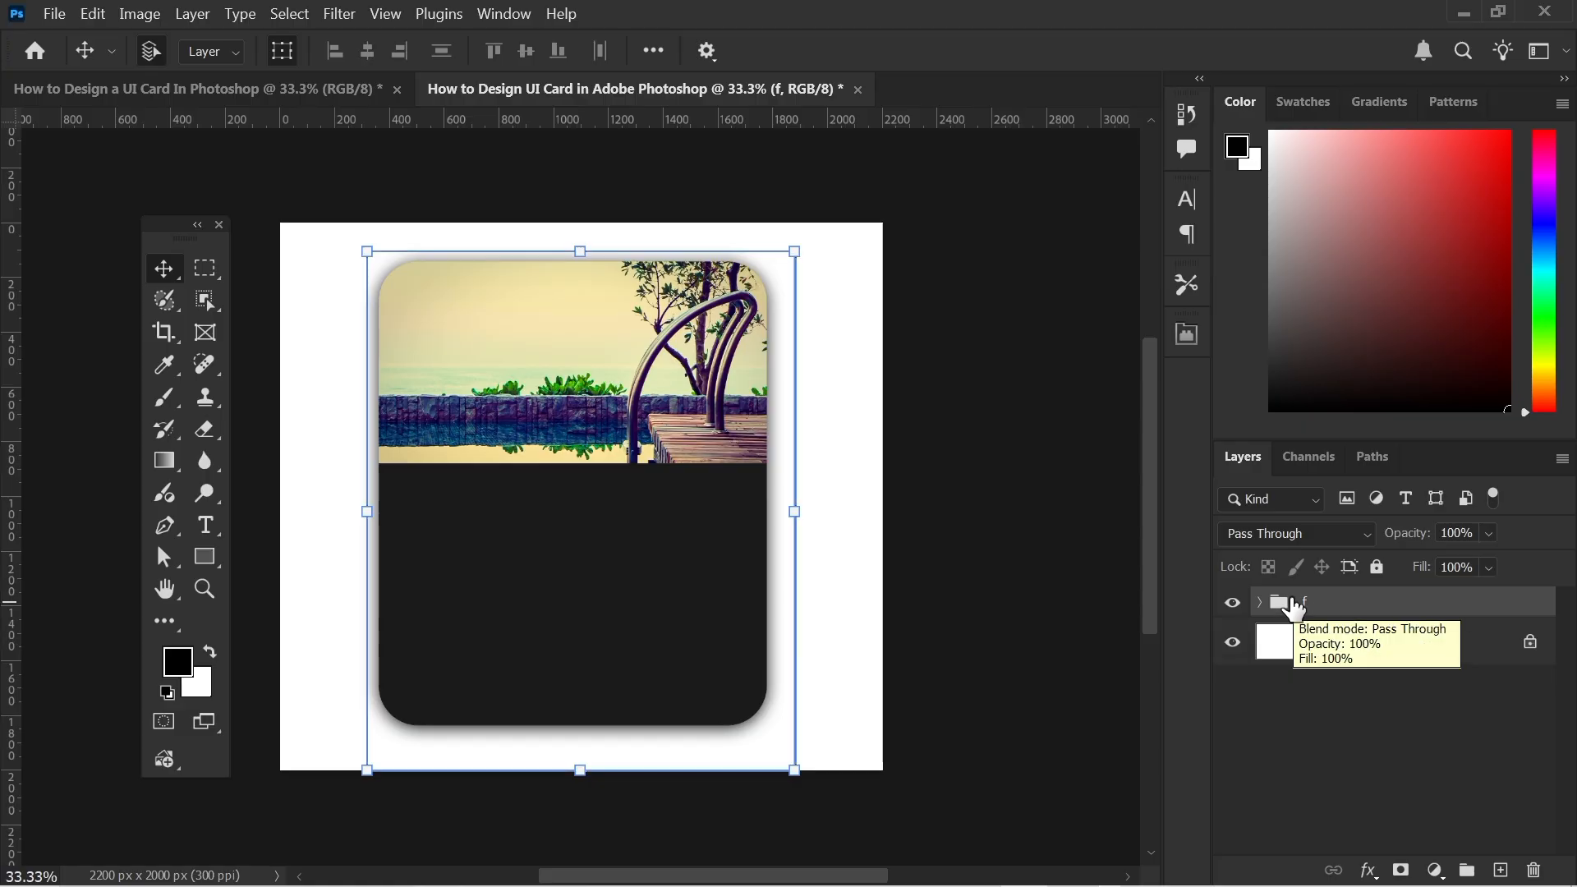
pyautogui.doubleClick(1308, 602)
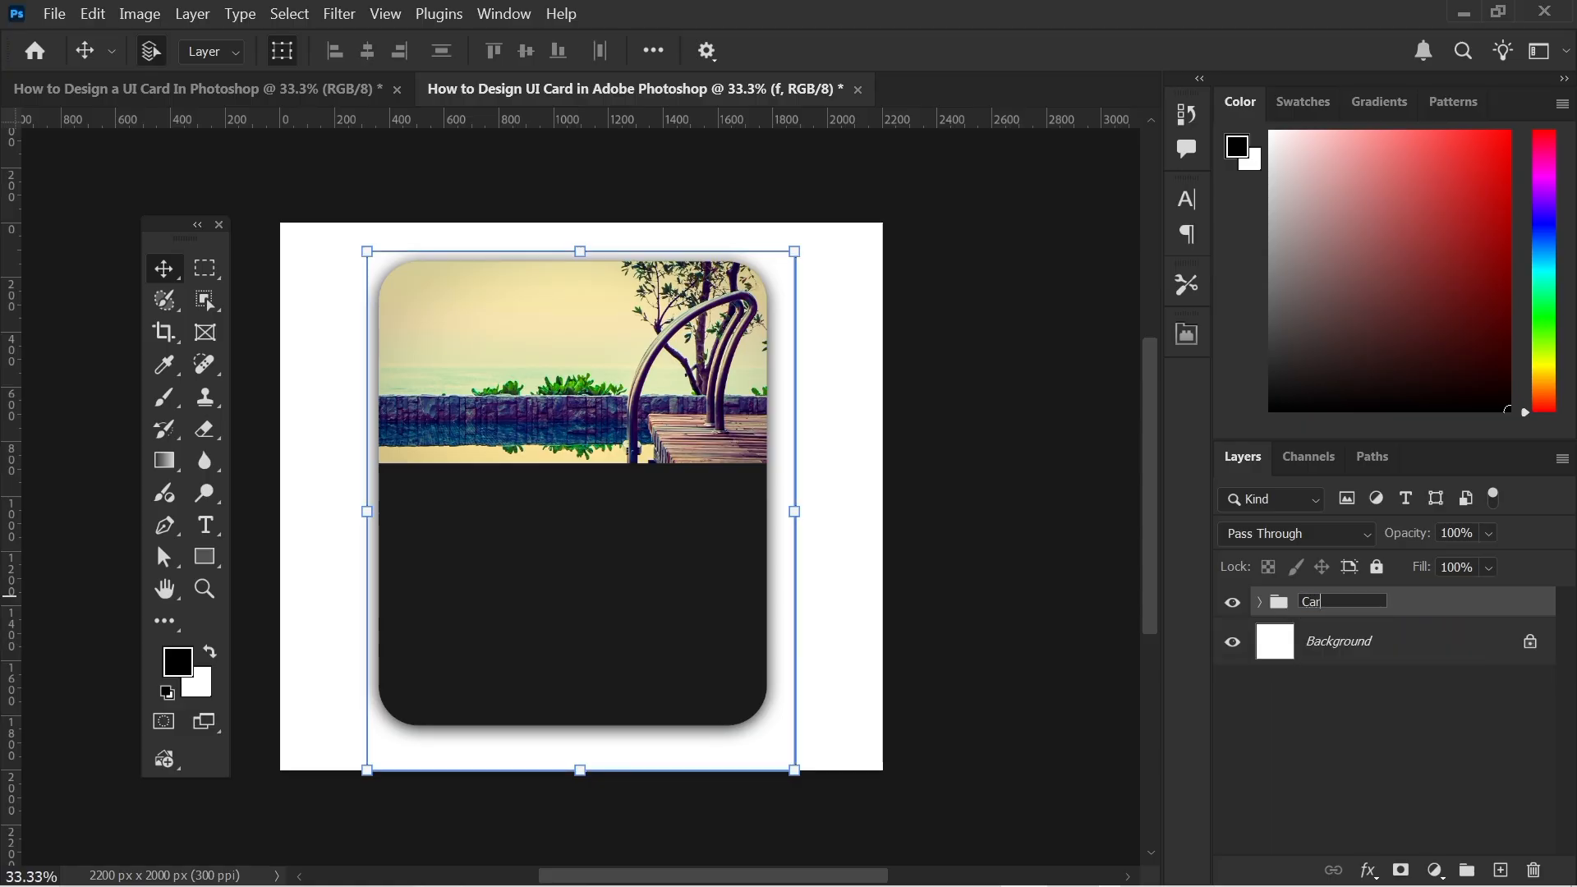
pyautogui.write('Card Frame')
pyautogui.press('Return')
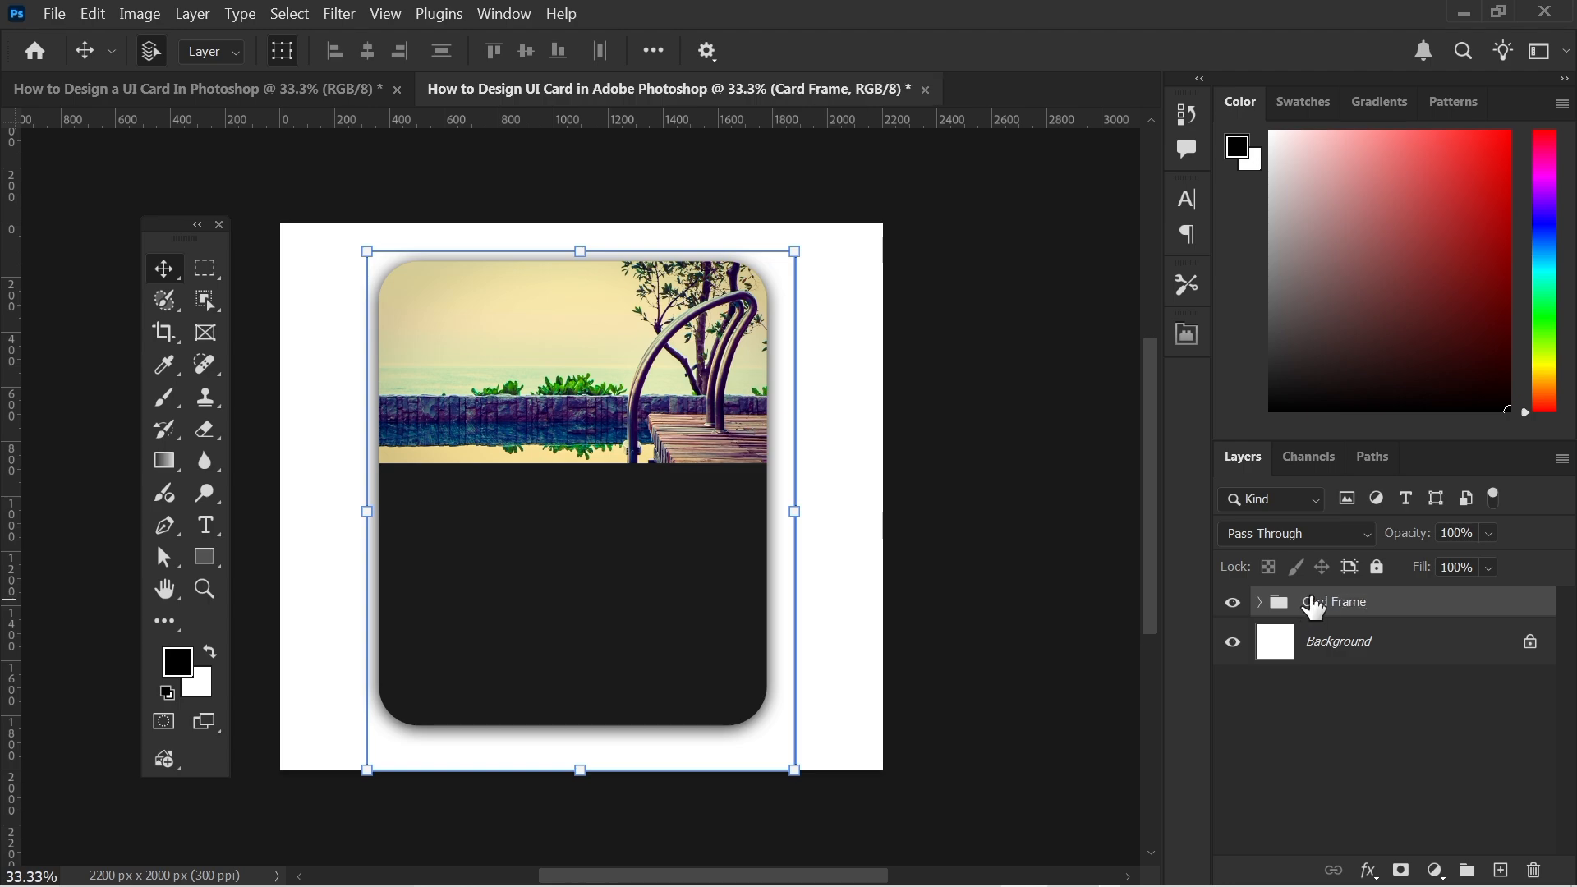
pyautogui.click(1377, 566)
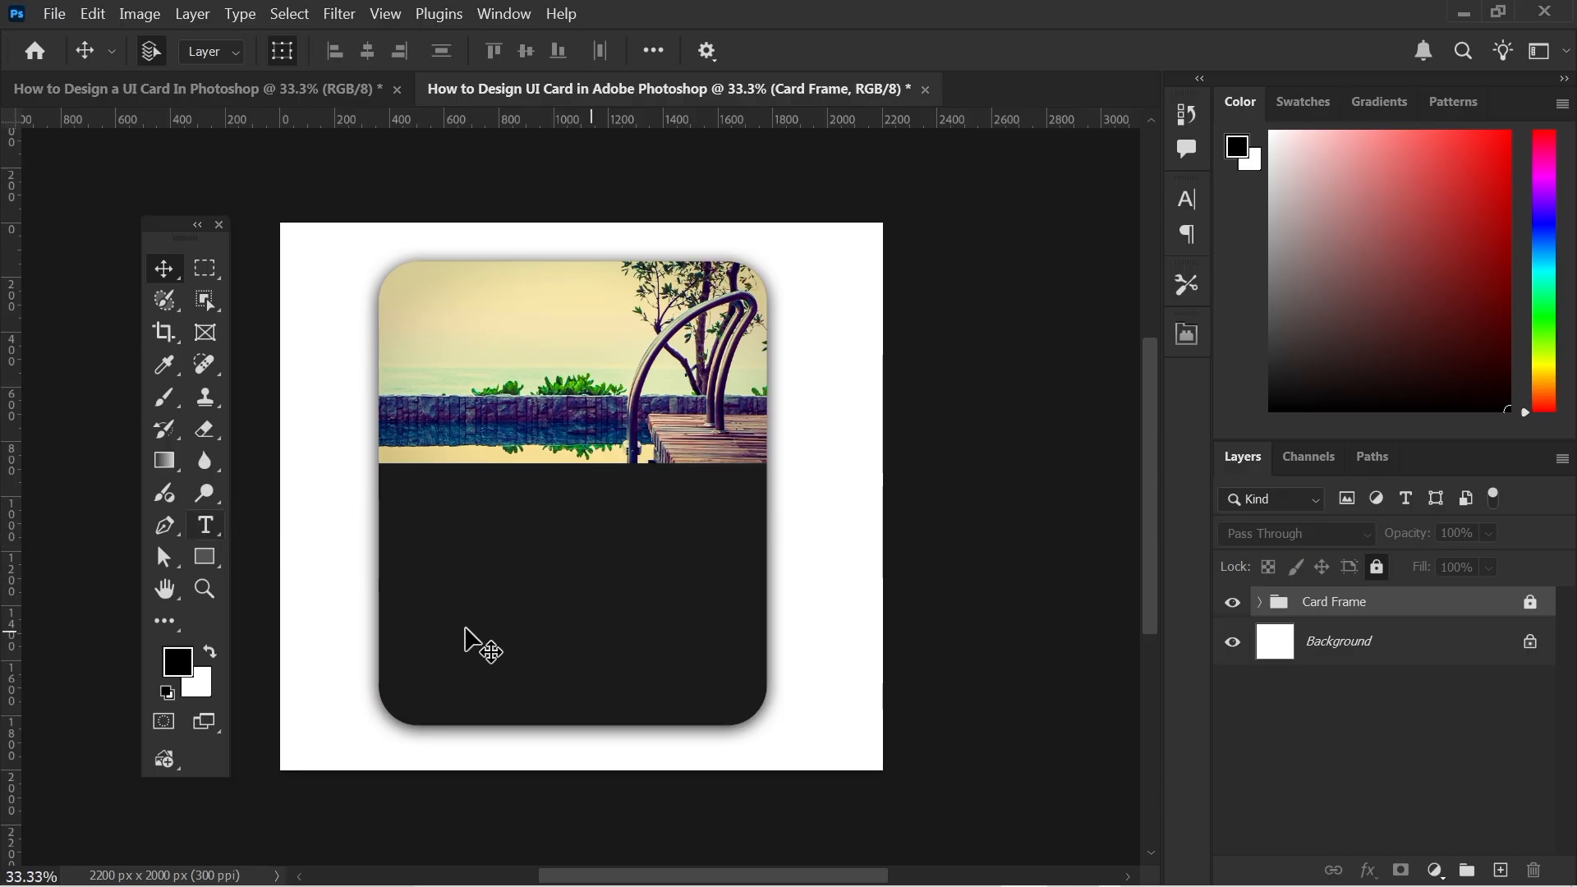
# Switch to the ChatGPT page in Edge and copy the title "There Is More to Life Than We Think".
pyautogui.click(215, 534)
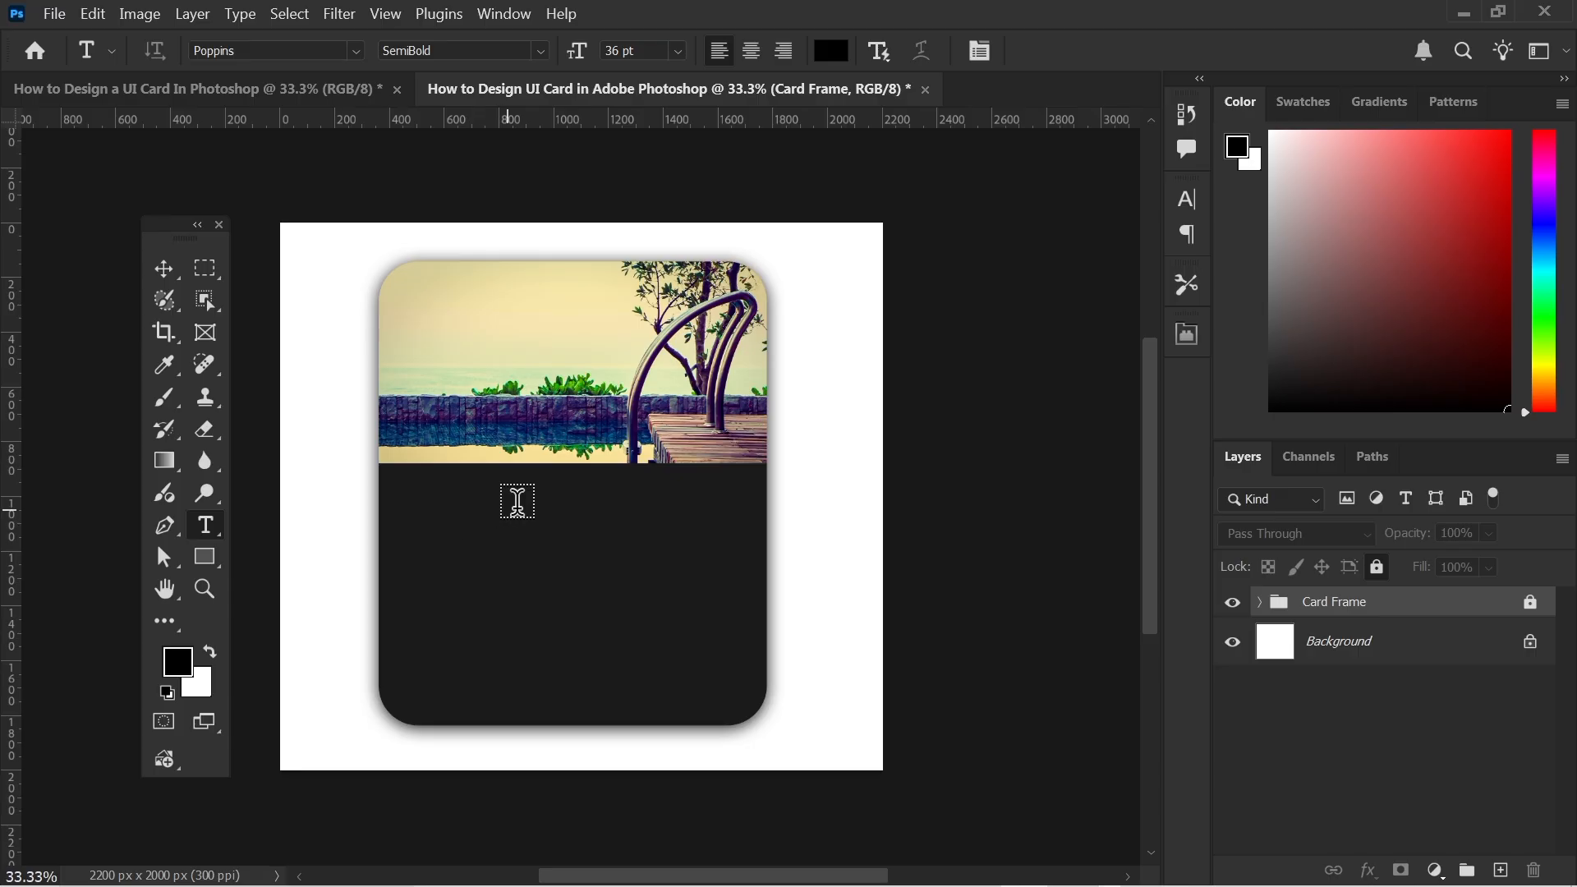
pyautogui.moveTo(690, 876)
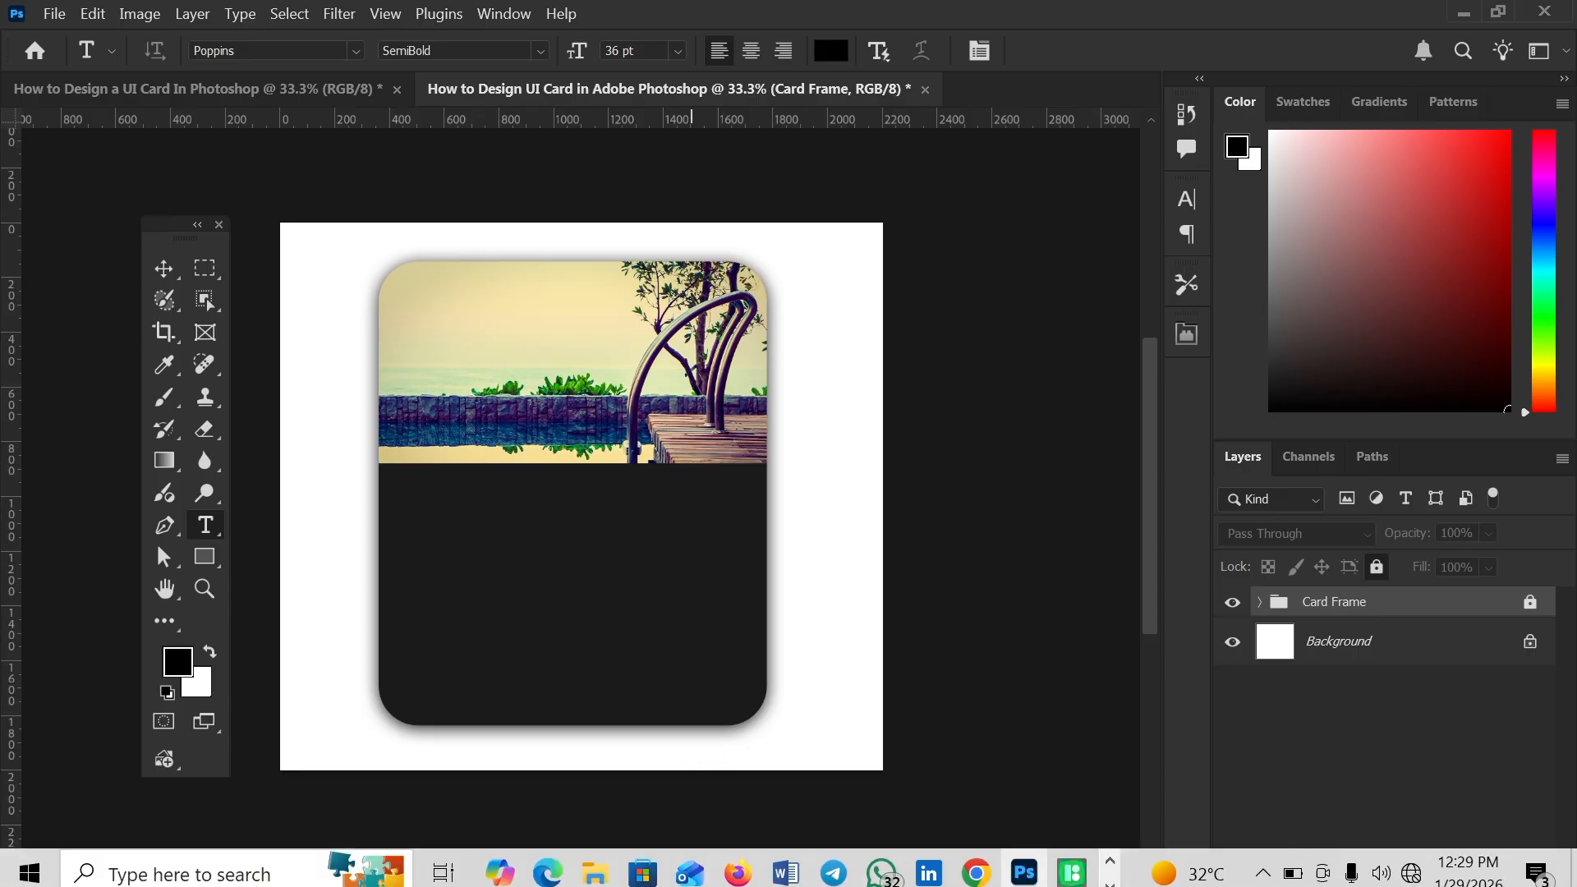
pyautogui.moveTo(545, 864)
pyautogui.click(505, 721)
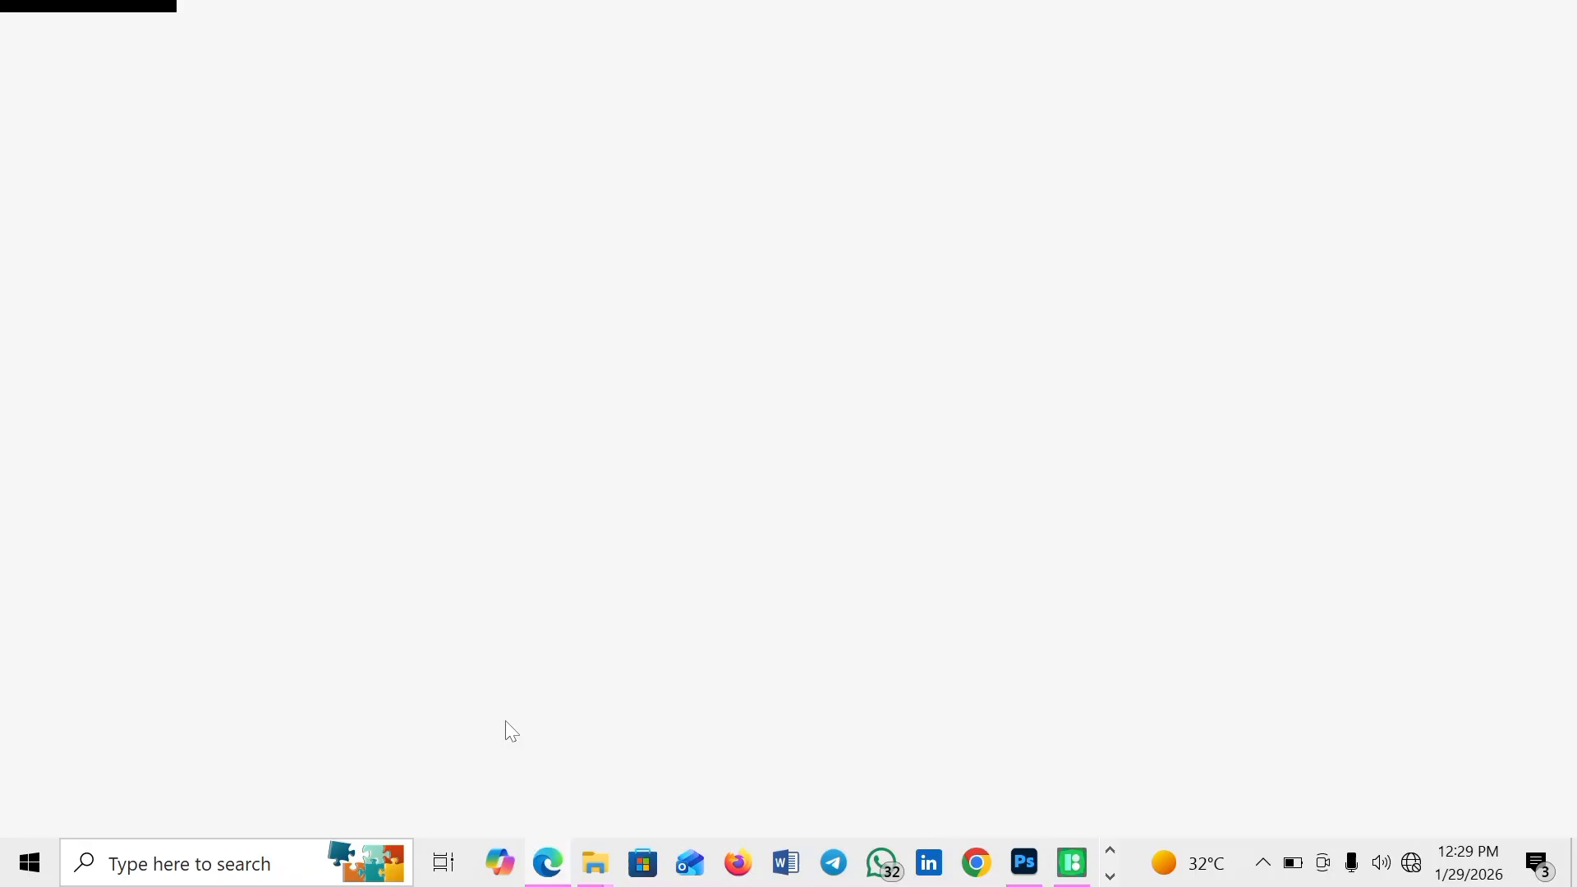
pyautogui.moveTo(337, 287); pyautogui.dragTo(680, 289)
pyautogui.rightClick(628, 293)
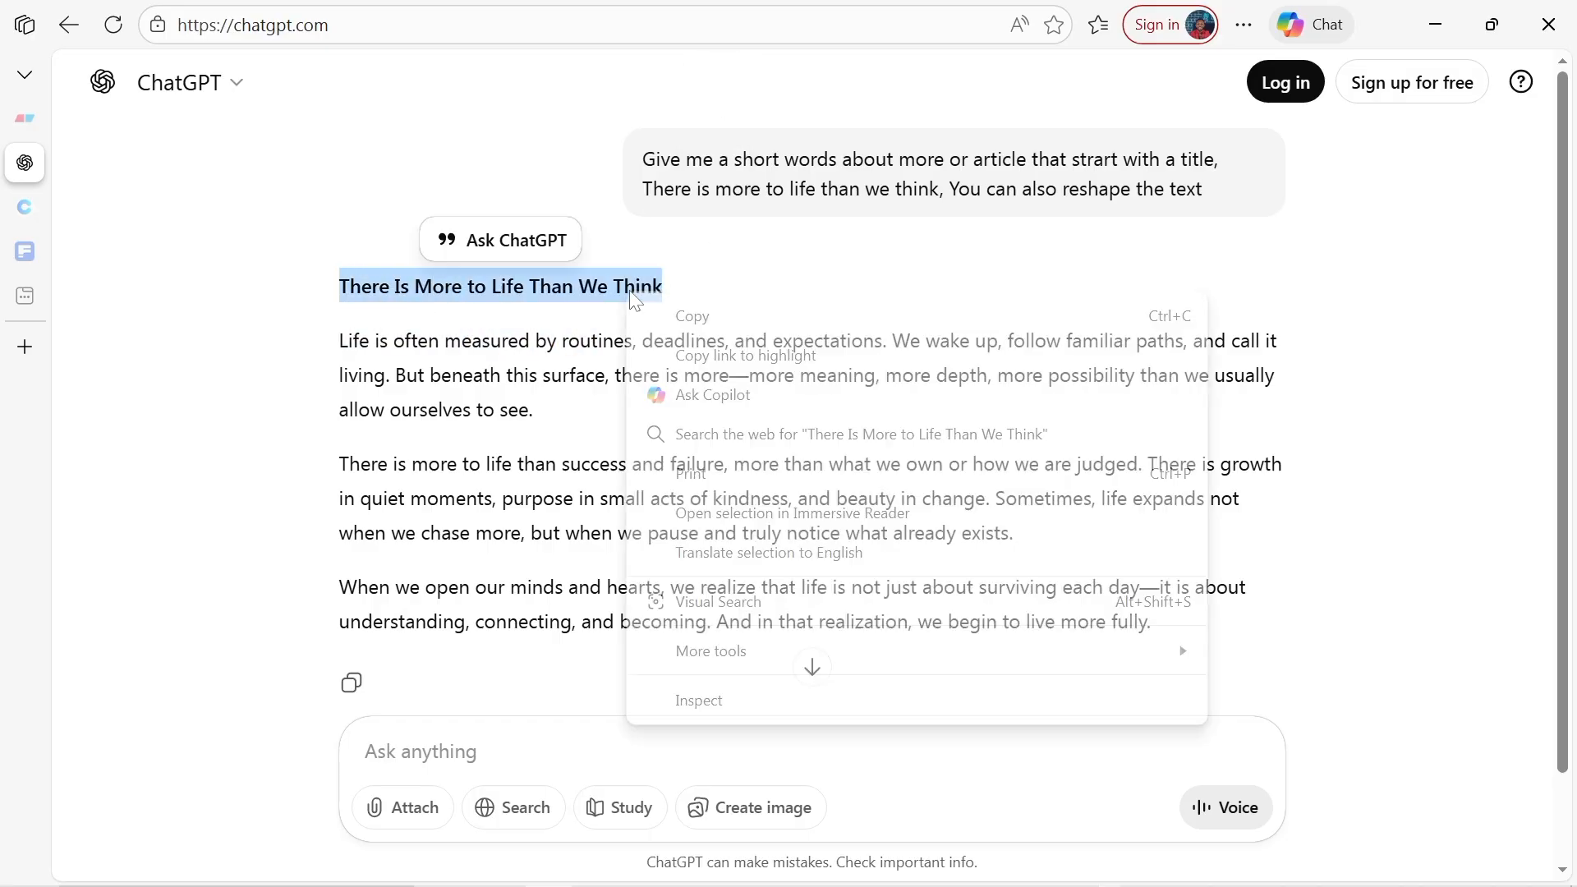
pyautogui.click(669, 333)
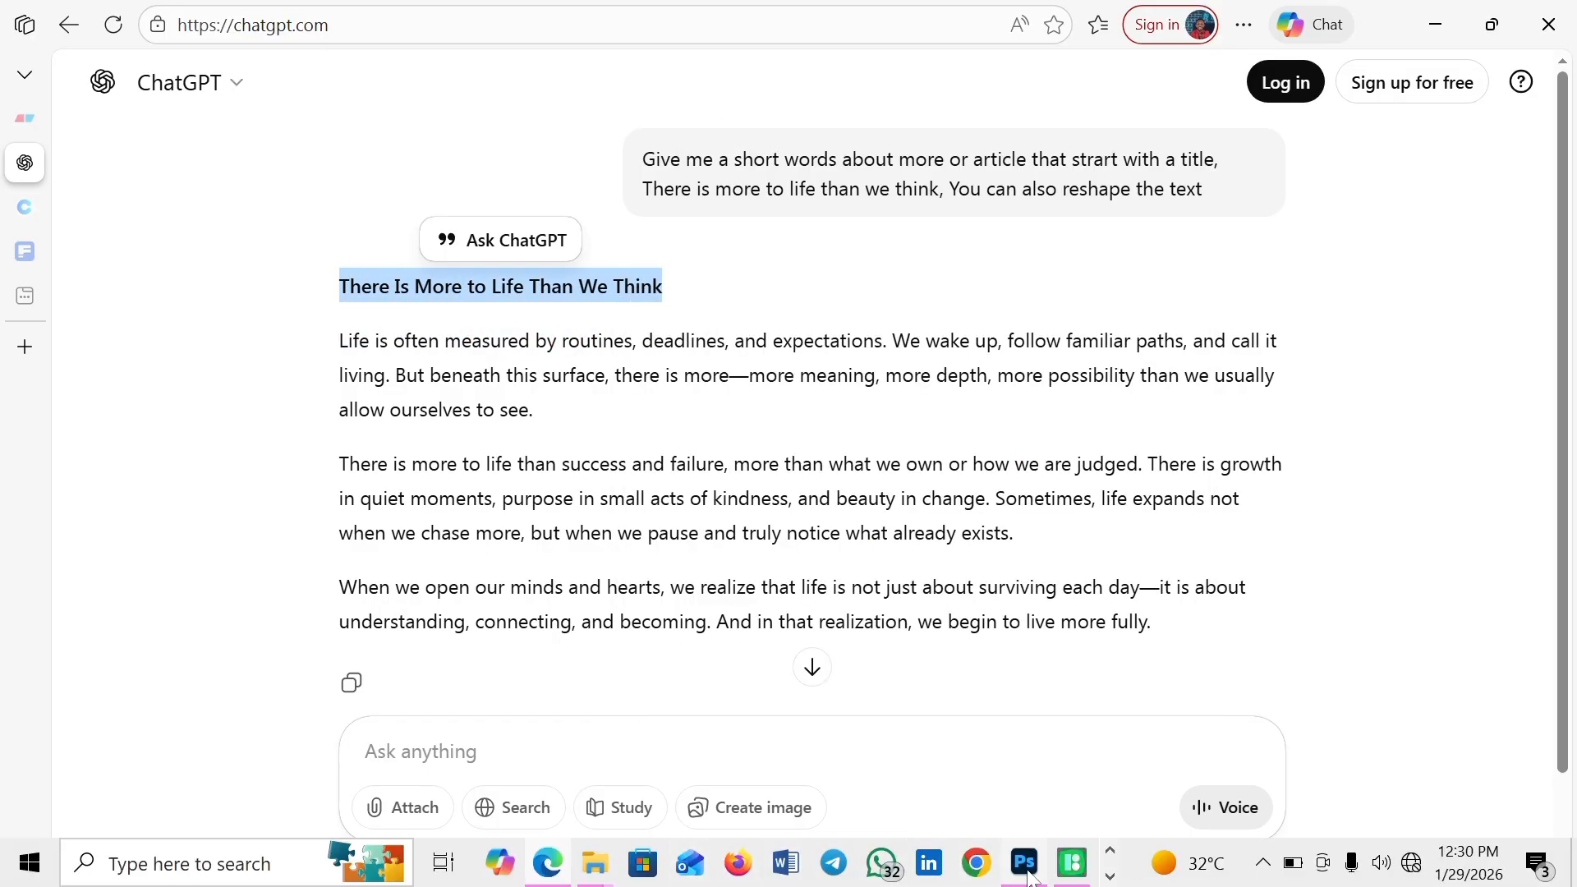
# Return to Photoshop and start a text line at the upper part of the dark area, set to 24 pt and white.
pyautogui.moveTo(1029, 875)
pyautogui.click(986, 809)
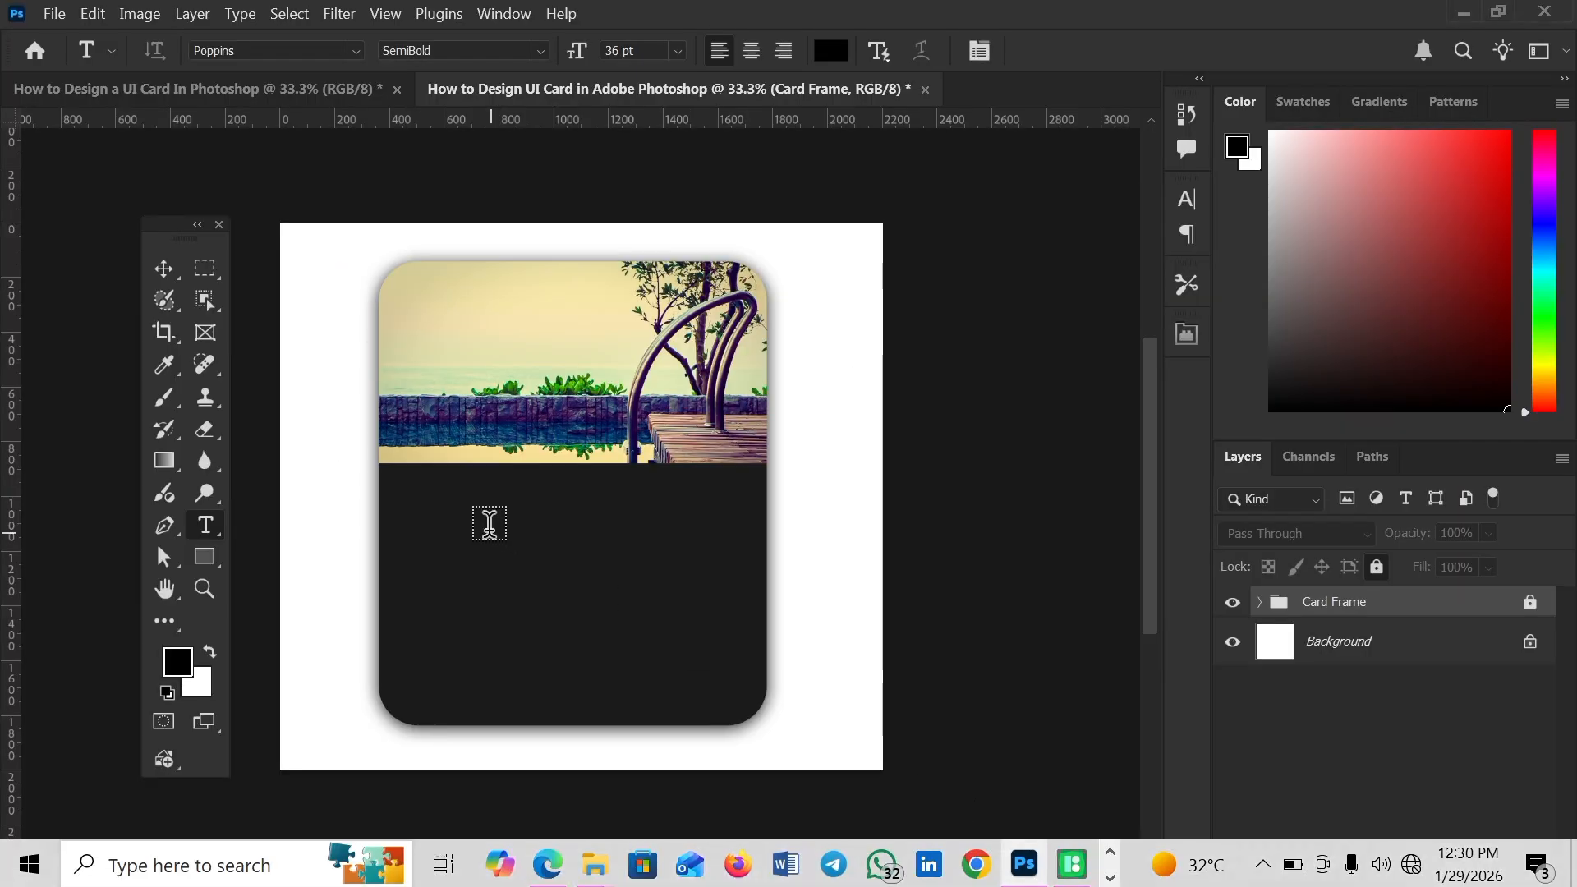
pyautogui.click(418, 506)
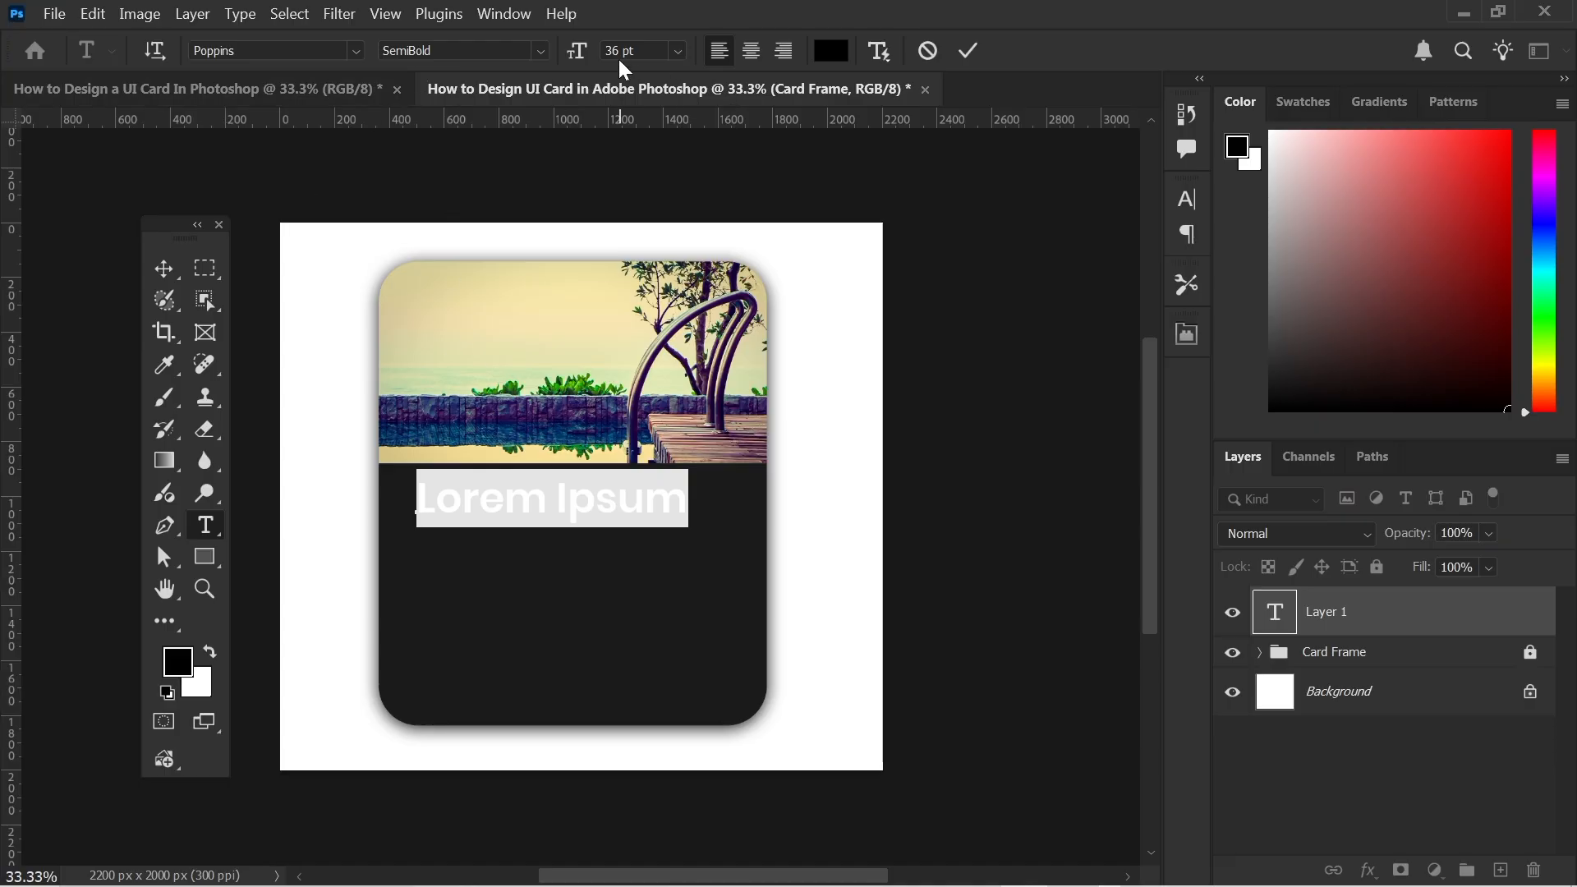
pyautogui.write('24')
pyautogui.press('Return')
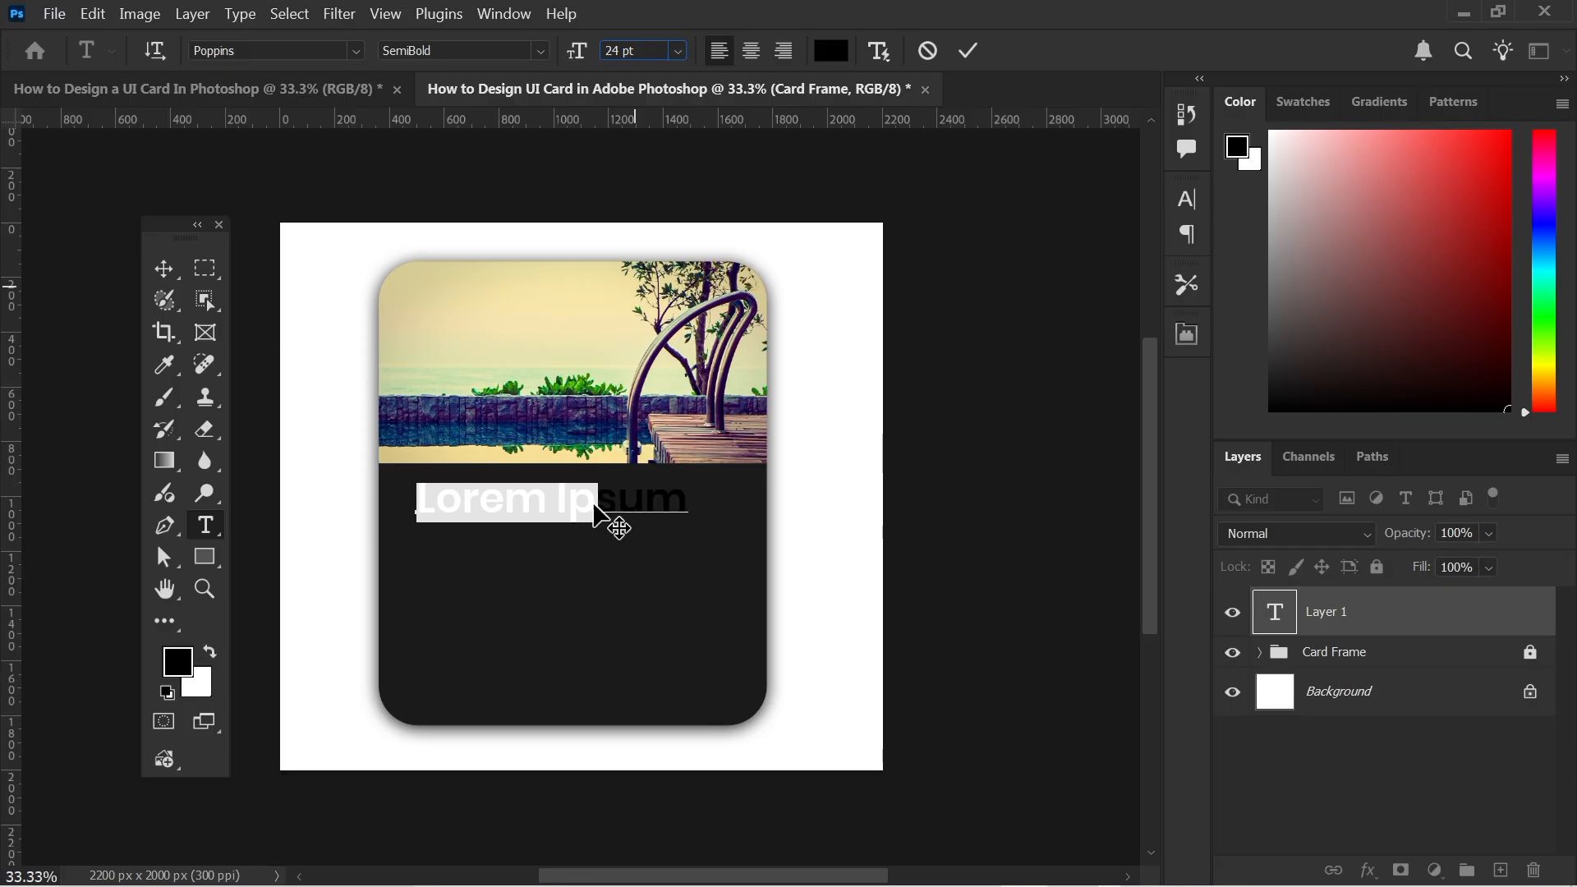
pyautogui.click(832, 58)
pyautogui.moveTo(674, 311)
pyautogui.mouseDown()
pyautogui.moveTo(236, 80)
pyautogui.moveTo(495, 109)
pyautogui.mouseUp()
pyautogui.click(1030, 151)
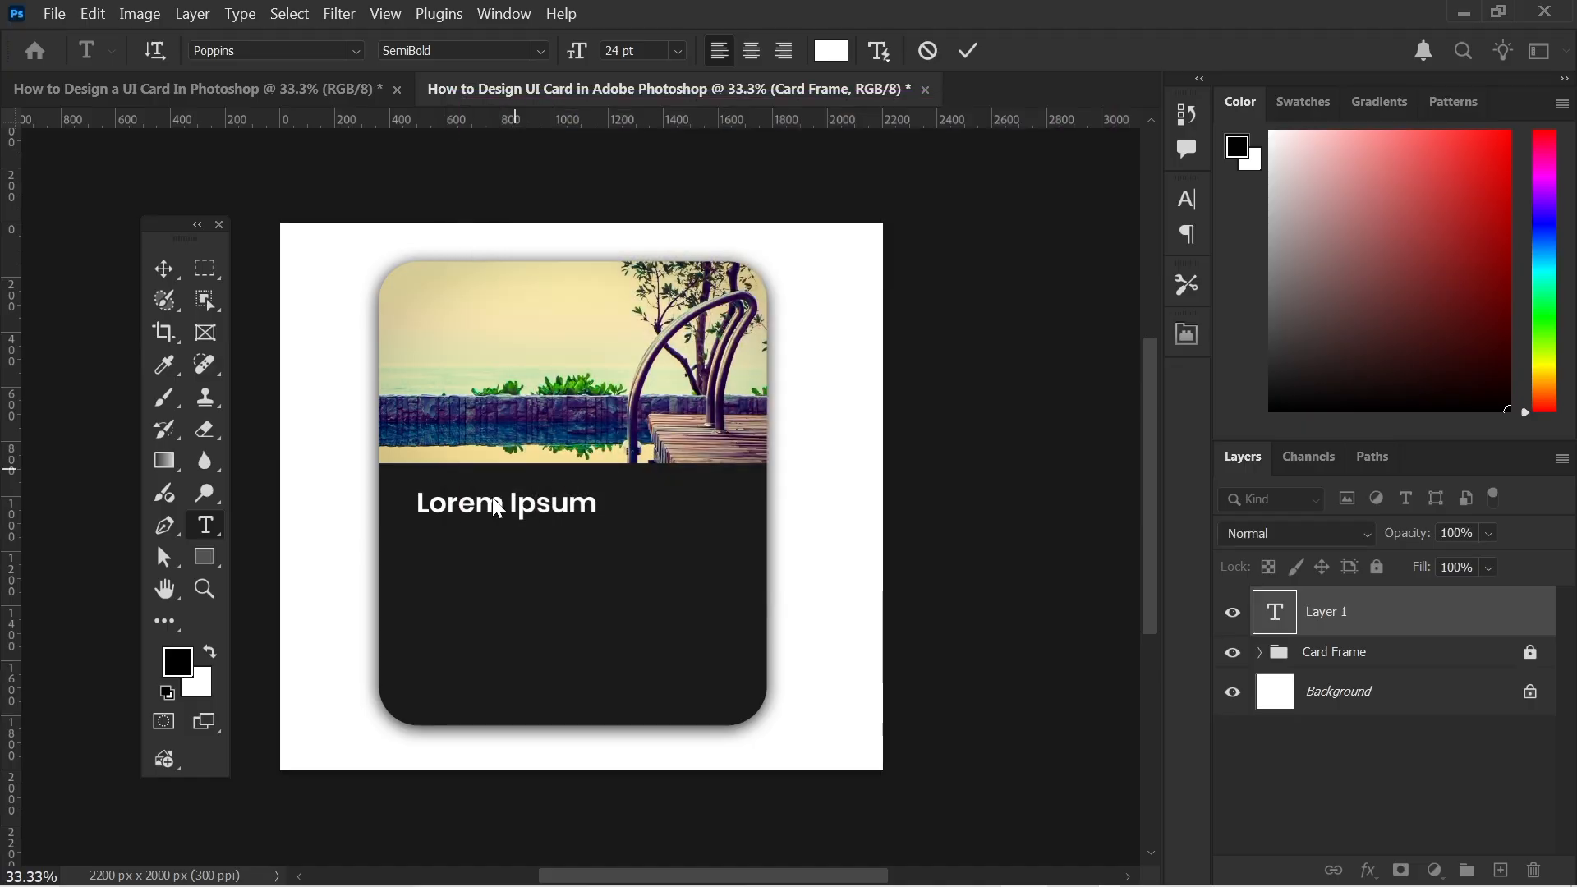
# Replace the placeholder text with the copied title and break it into two lines before "Than".
pyautogui.hotkey('ctrl', 'v')
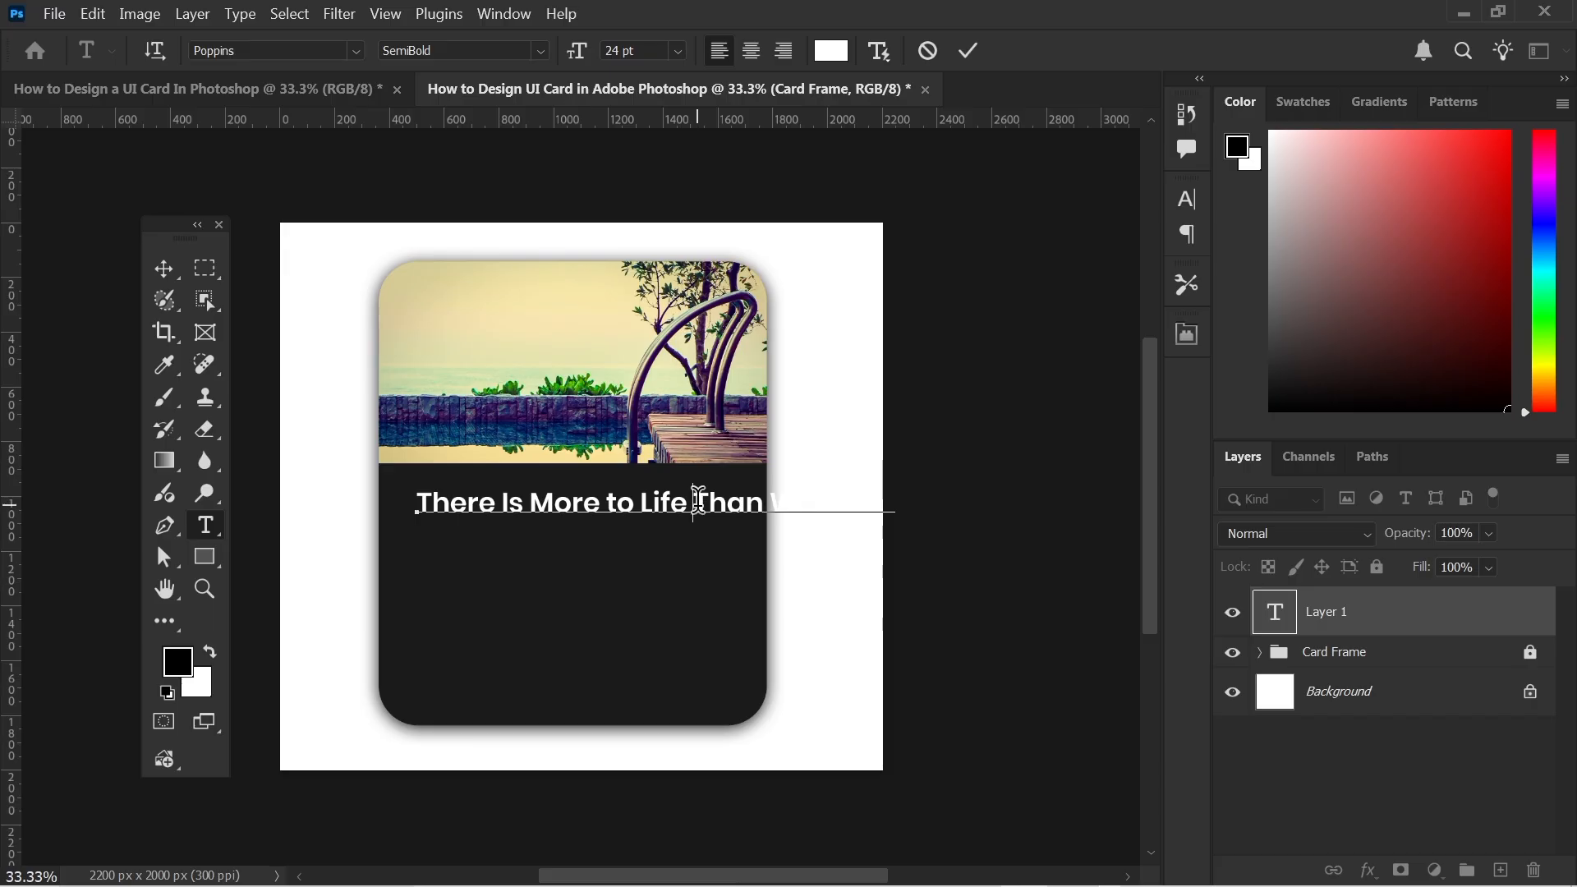
pyautogui.press('Delete')
pyautogui.press('Return')
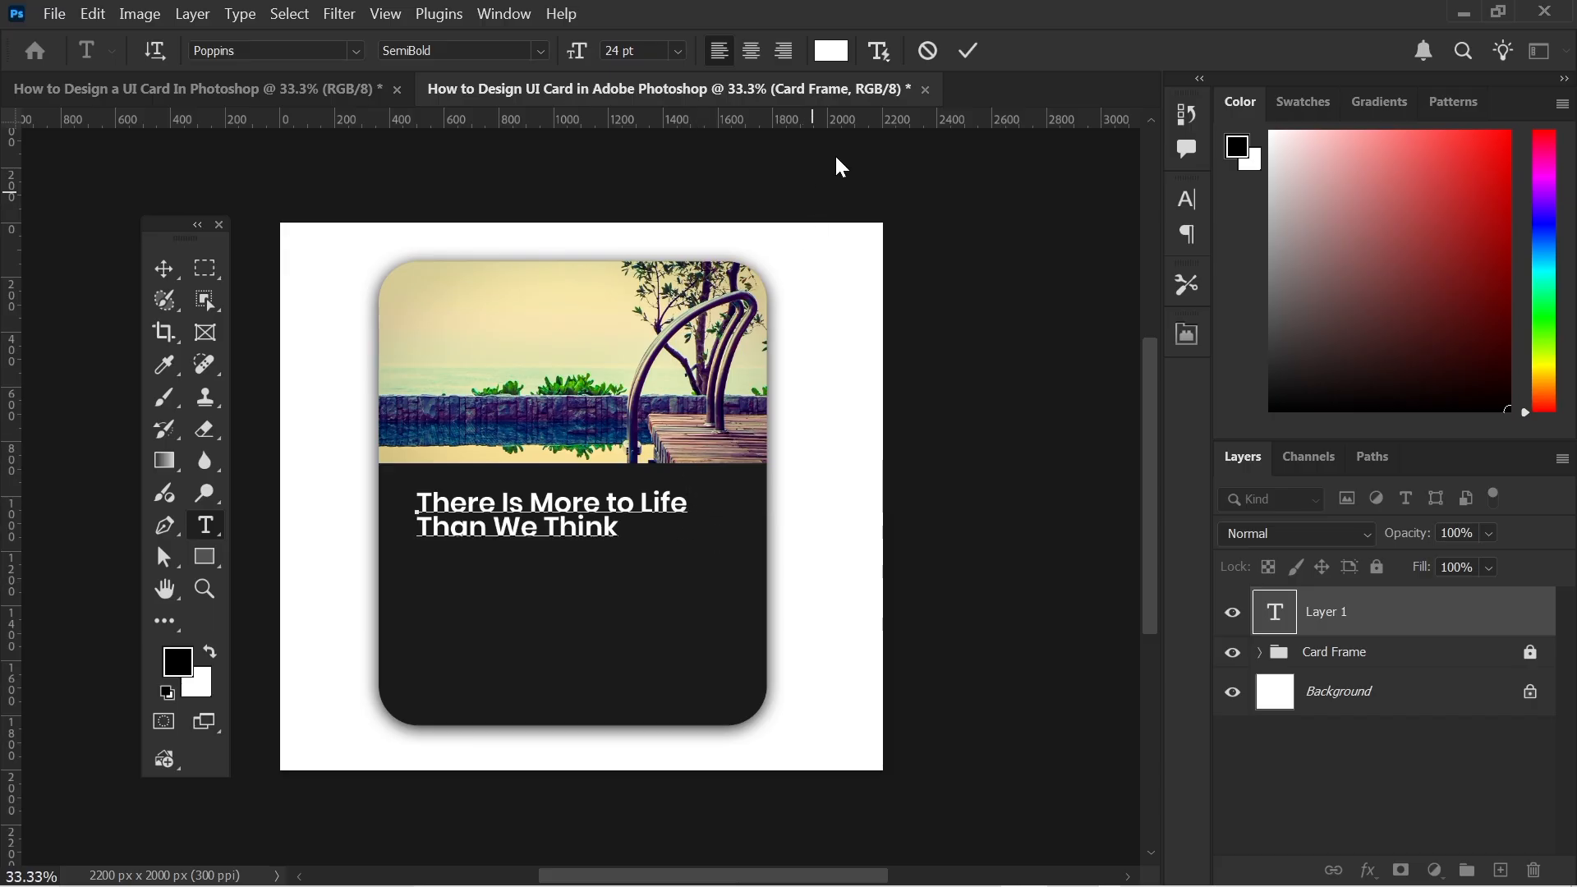
pyautogui.click(966, 62)
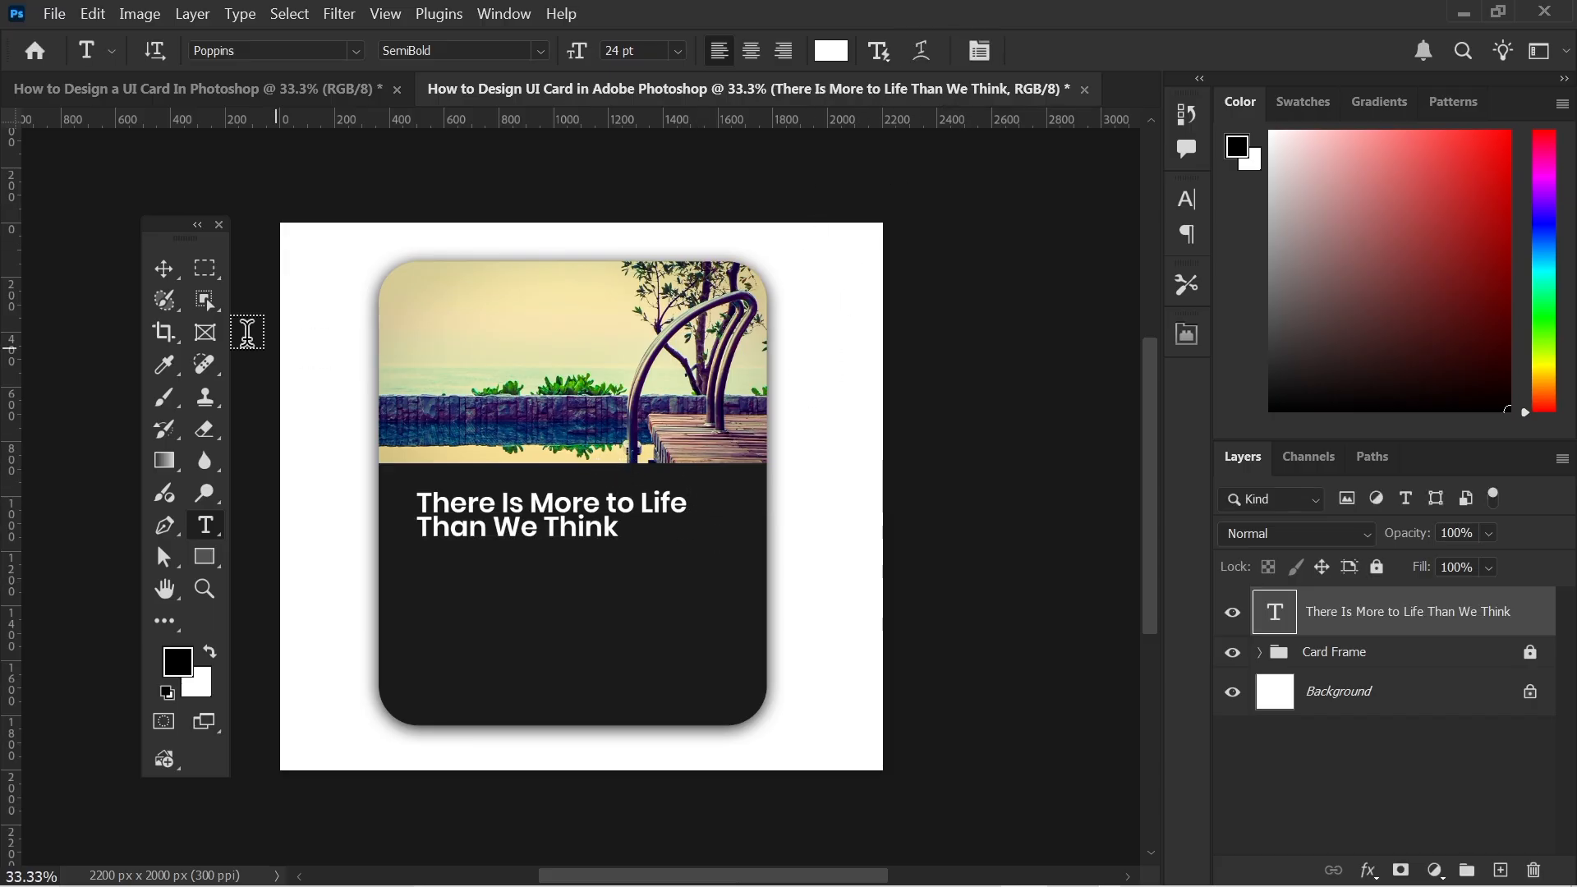
# Move the title slightly upward and place a vertical guide along its left edge.
pyautogui.click(175, 274)
pyautogui.moveTo(531, 526); pyautogui.dragTo(530, 505)
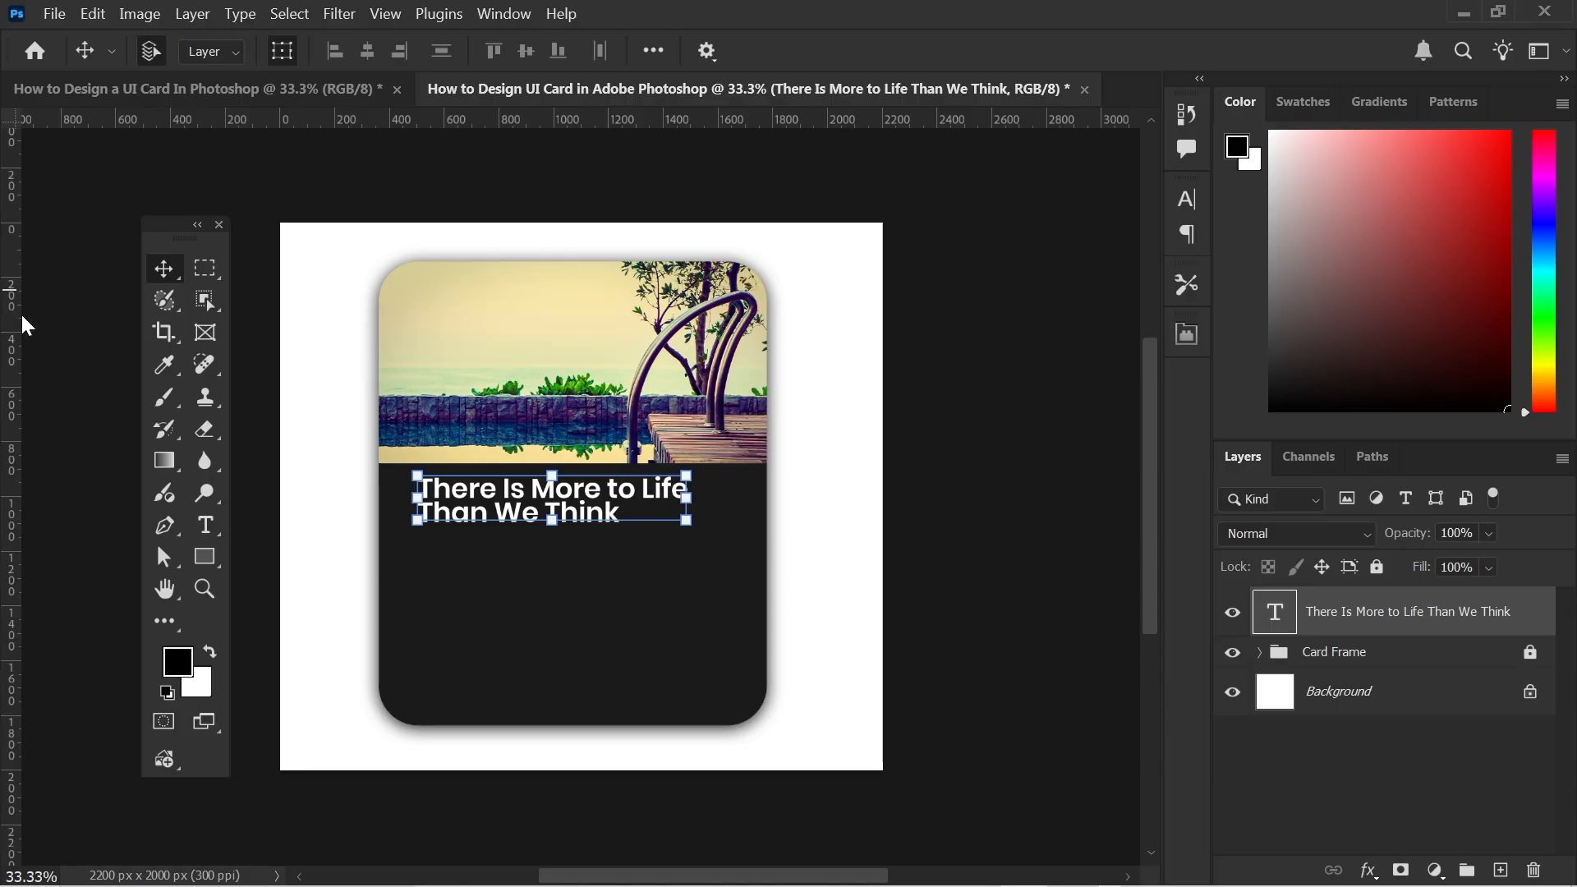
pyautogui.moveTo(25, 325); pyautogui.dragTo(410, 379)
pyautogui.click(320, 549)
# Nudge the title down about 18 px along the guide and deselect it.
pyautogui.click(494, 520)
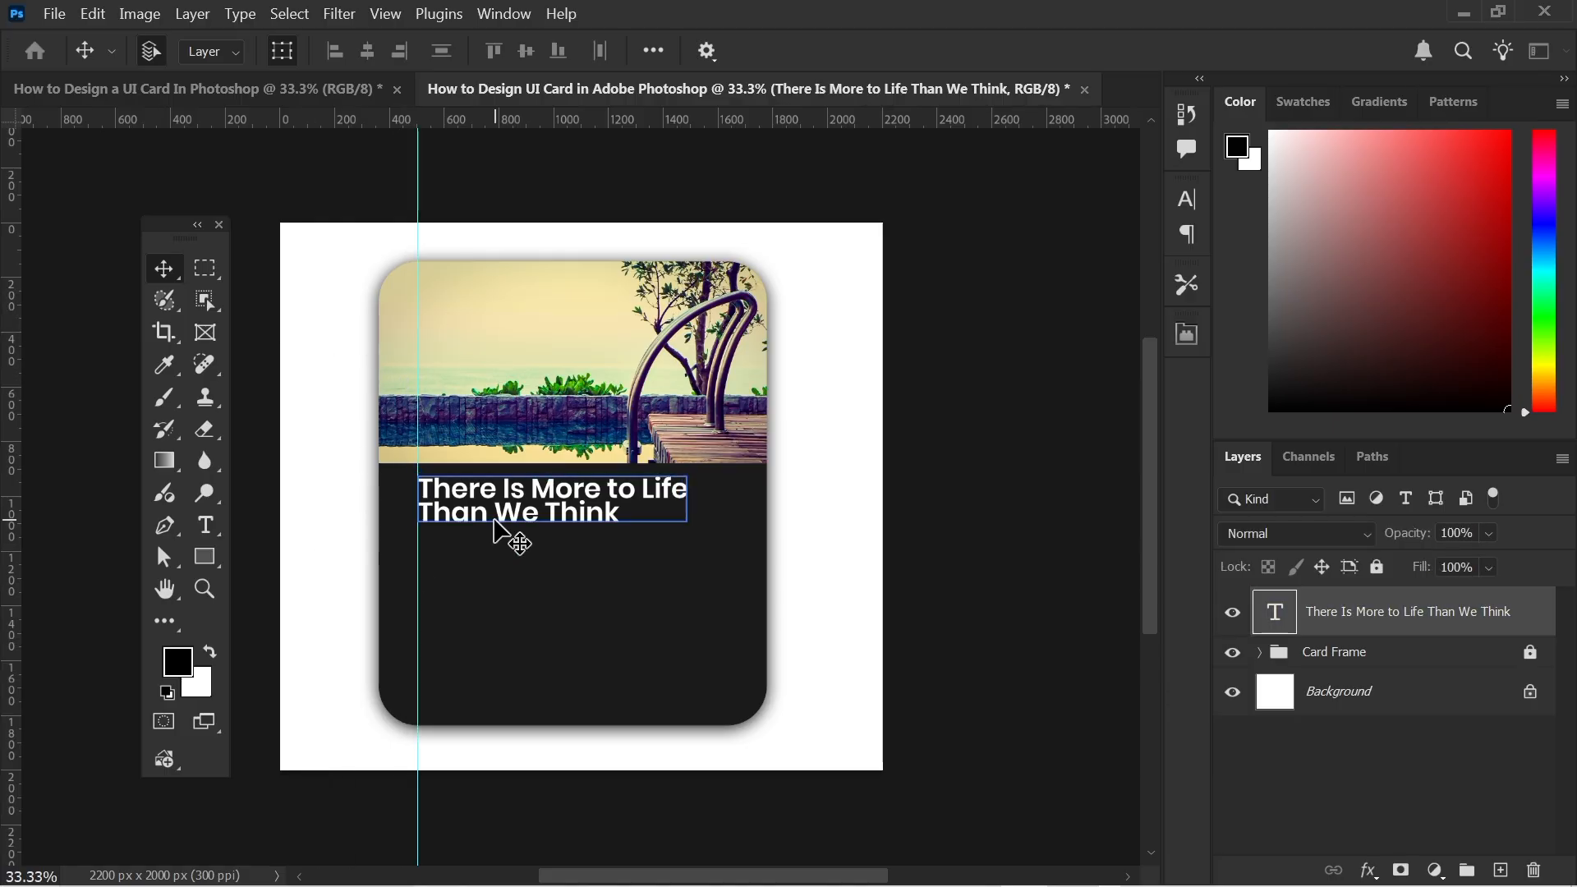
pyautogui.press('Down')
pyautogui.press('Down')
pyautogui.press('Down')
pyautogui.press('Down')
pyautogui.press('Down')
pyautogui.press('Down')
pyautogui.press('Down')
pyautogui.press('Down')
pyautogui.press('Down')
pyautogui.press('Down')
pyautogui.press('Down')
pyautogui.press('Down')
pyautogui.press('Down')
pyautogui.press('Down')
pyautogui.press('Down')
pyautogui.press('Down')
pyautogui.press('Down')
pyautogui.press('Down')
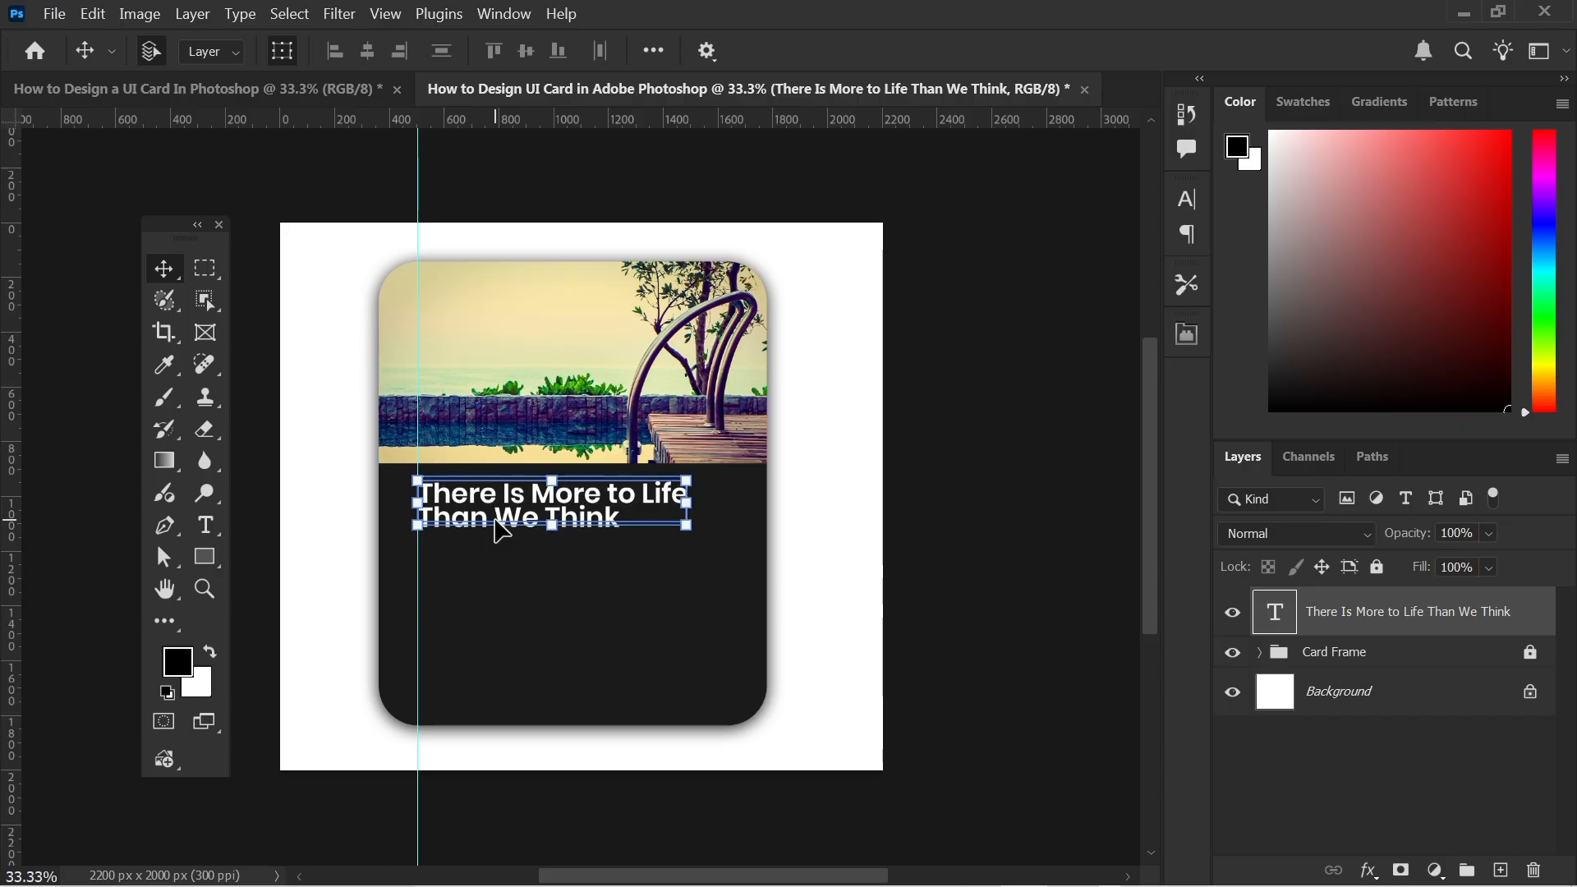
pyautogui.click(321, 462)
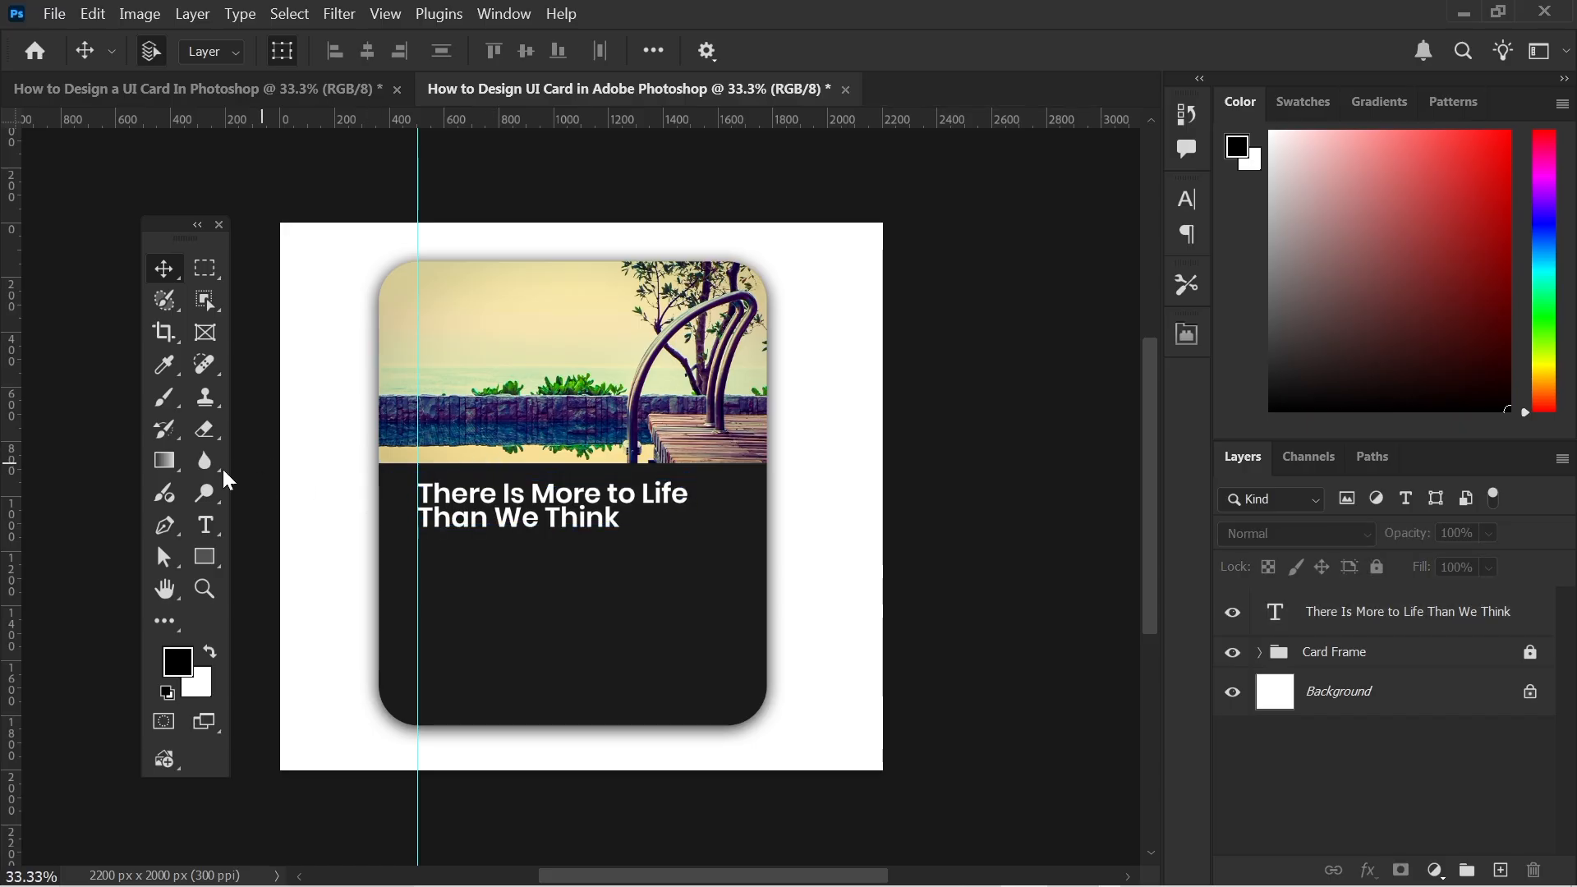
# Set up the Type tool for the body text with Poppins Regular at 11 pt.
pyautogui.click(197, 531)
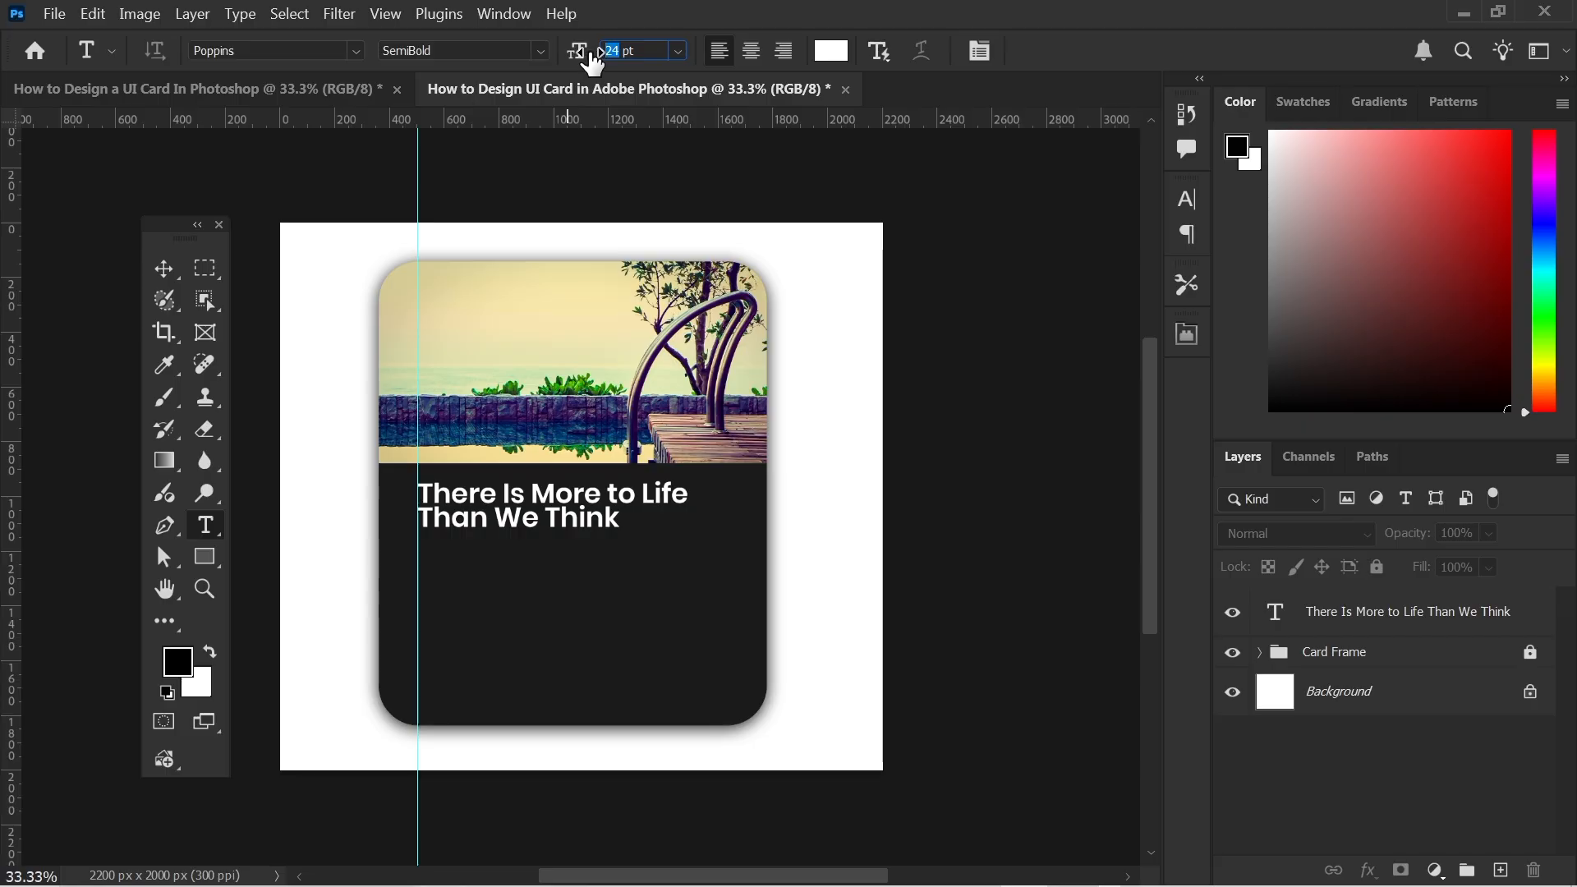
pyautogui.write('11')
pyautogui.click(538, 51)
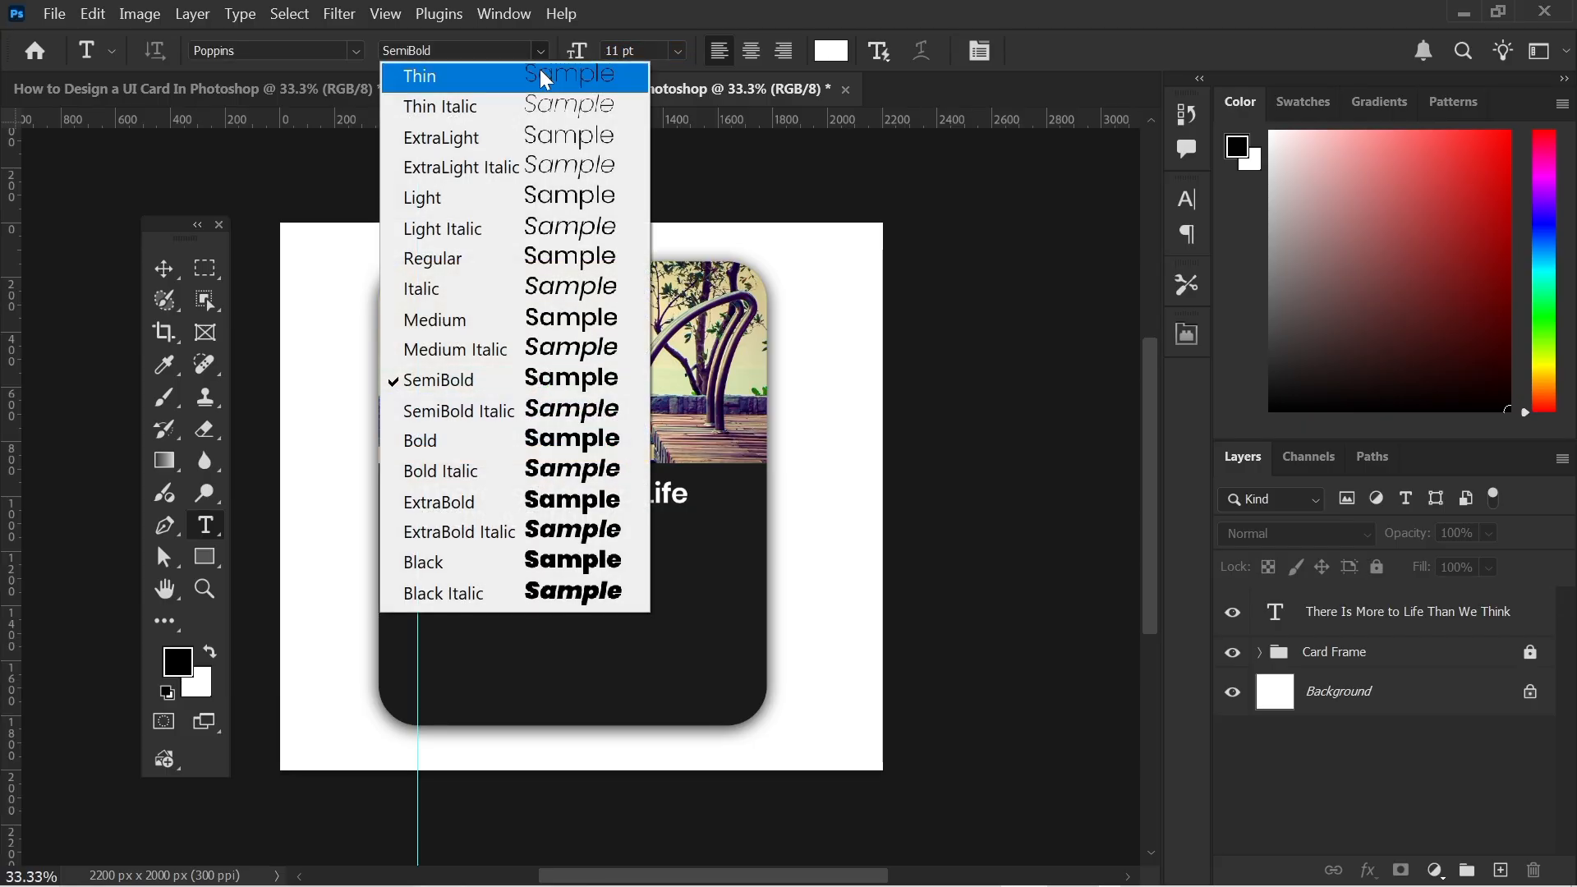
pyautogui.click(552, 269)
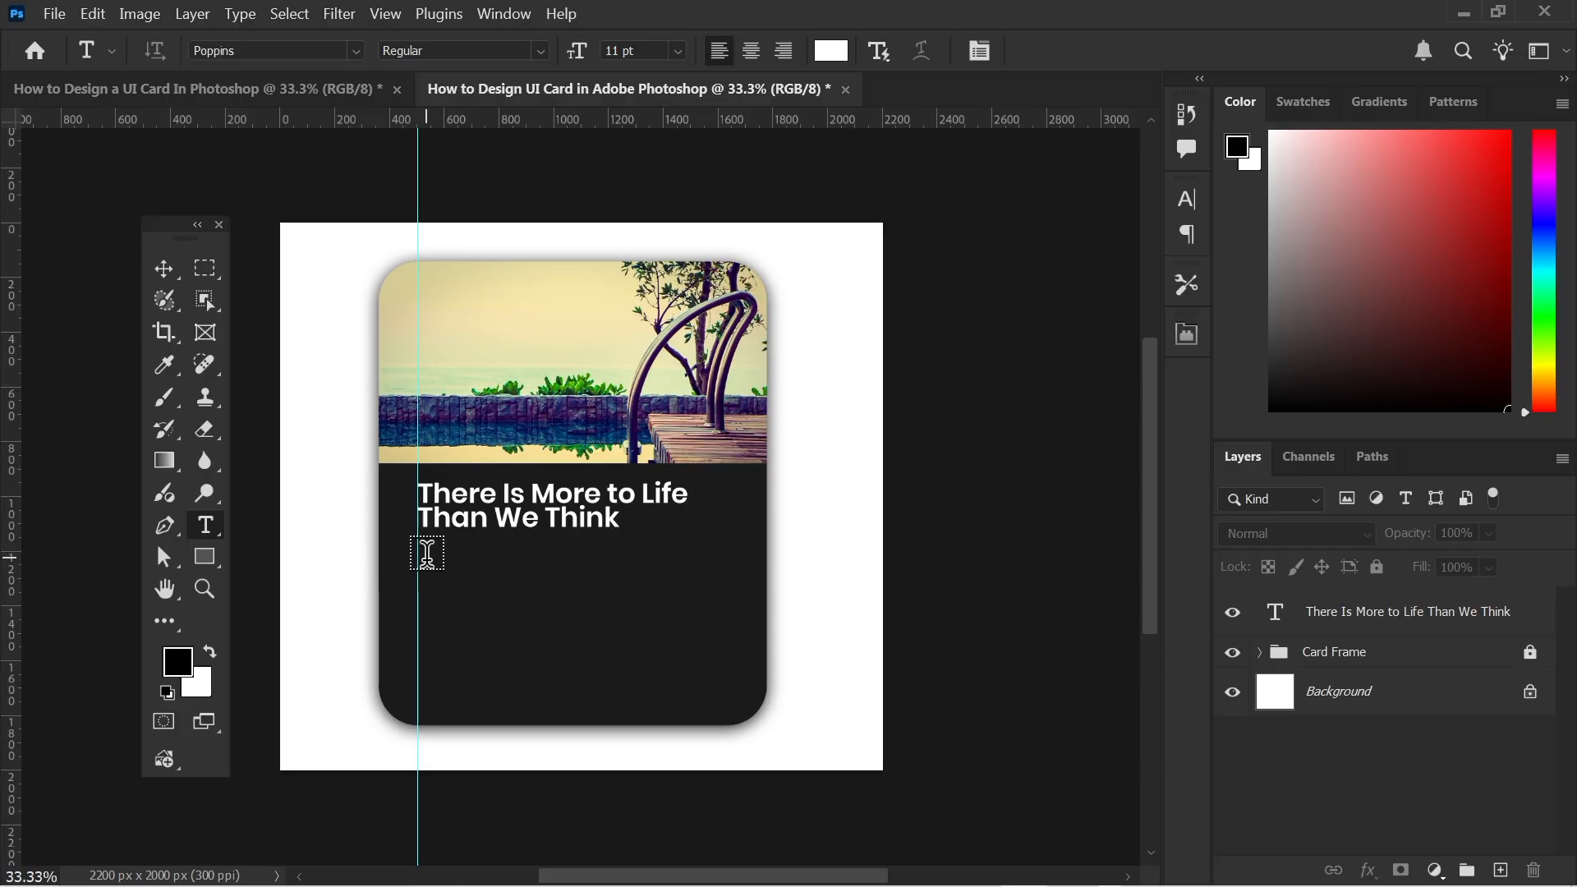
pyautogui.moveTo(738, 880)
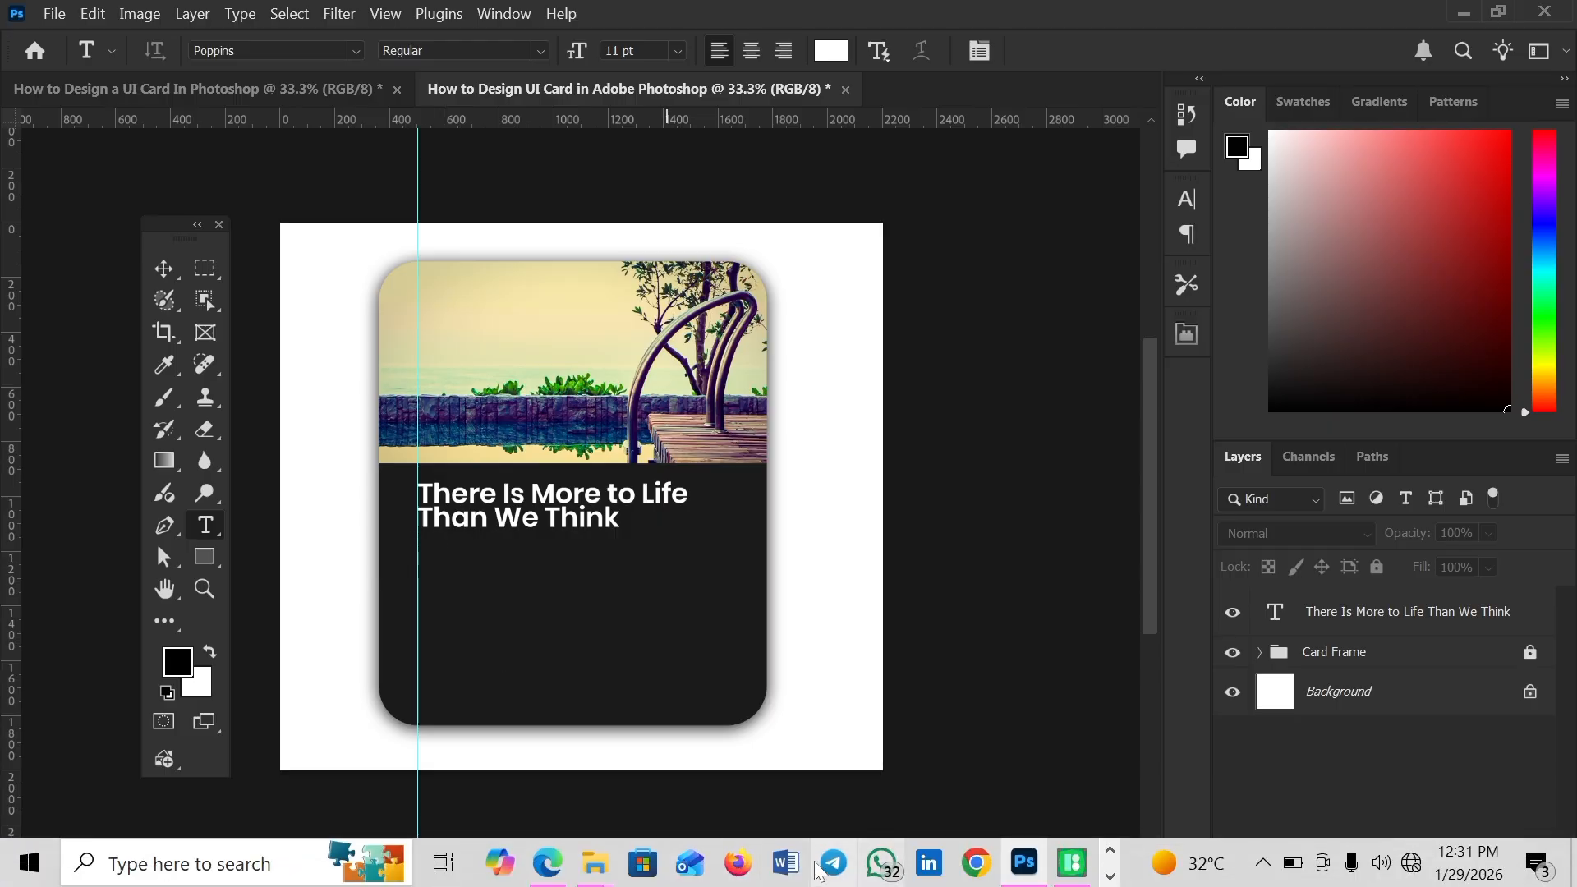
# Switch to the ChatGPT page in the browser, copy the article's first paragraph, and return to the card document in Photoshop.
pyautogui.moveTo(552, 871)
pyautogui.click(545, 813)
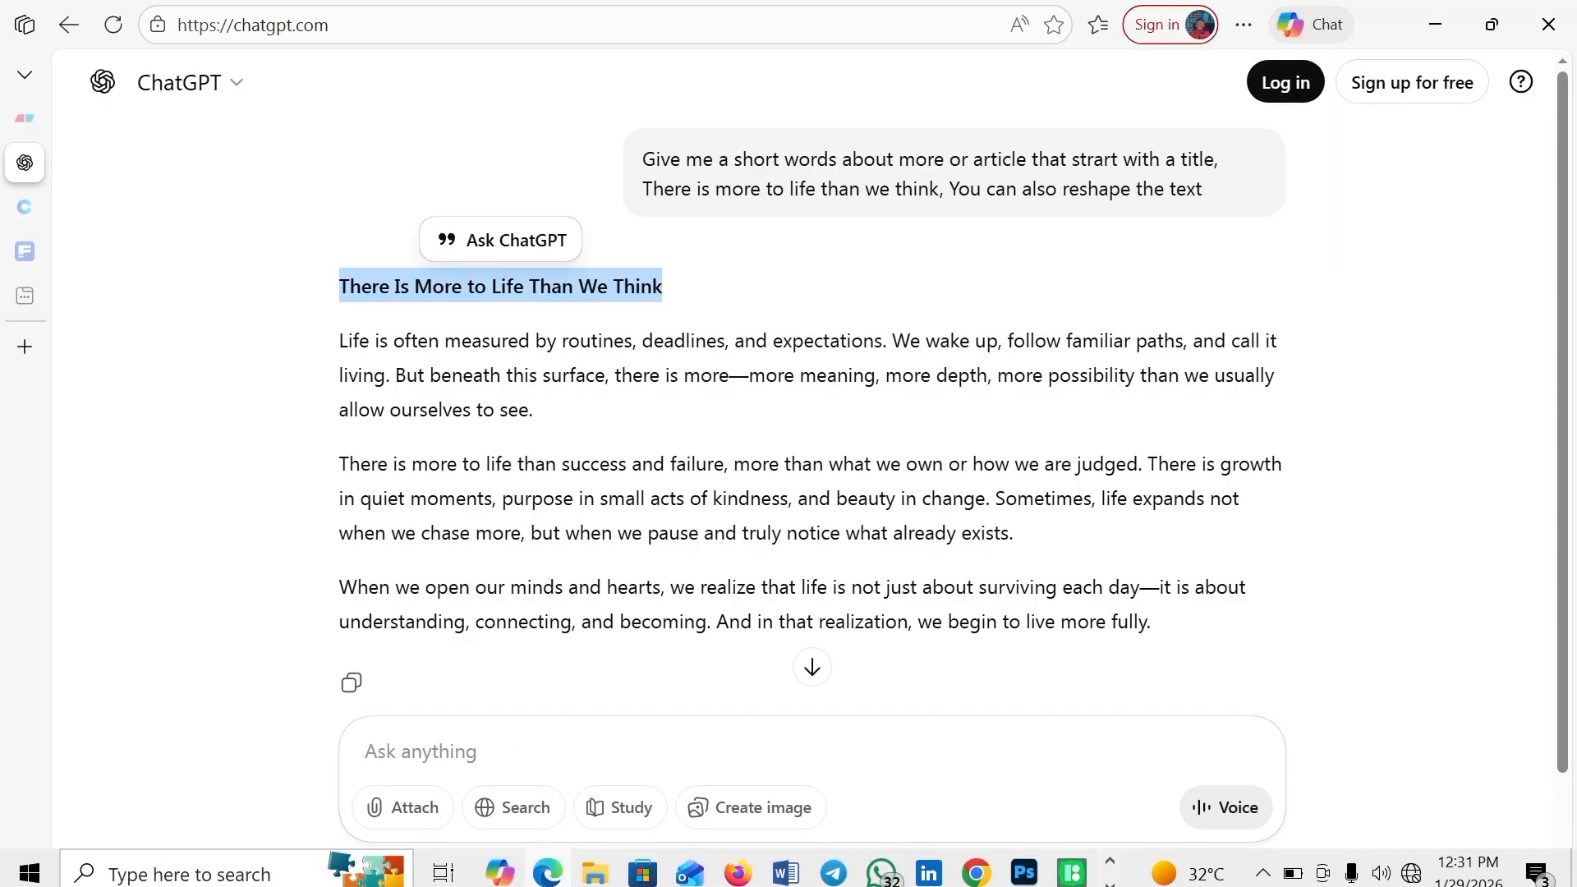
pyautogui.moveTo(340, 340); pyautogui.dragTo(556, 416)
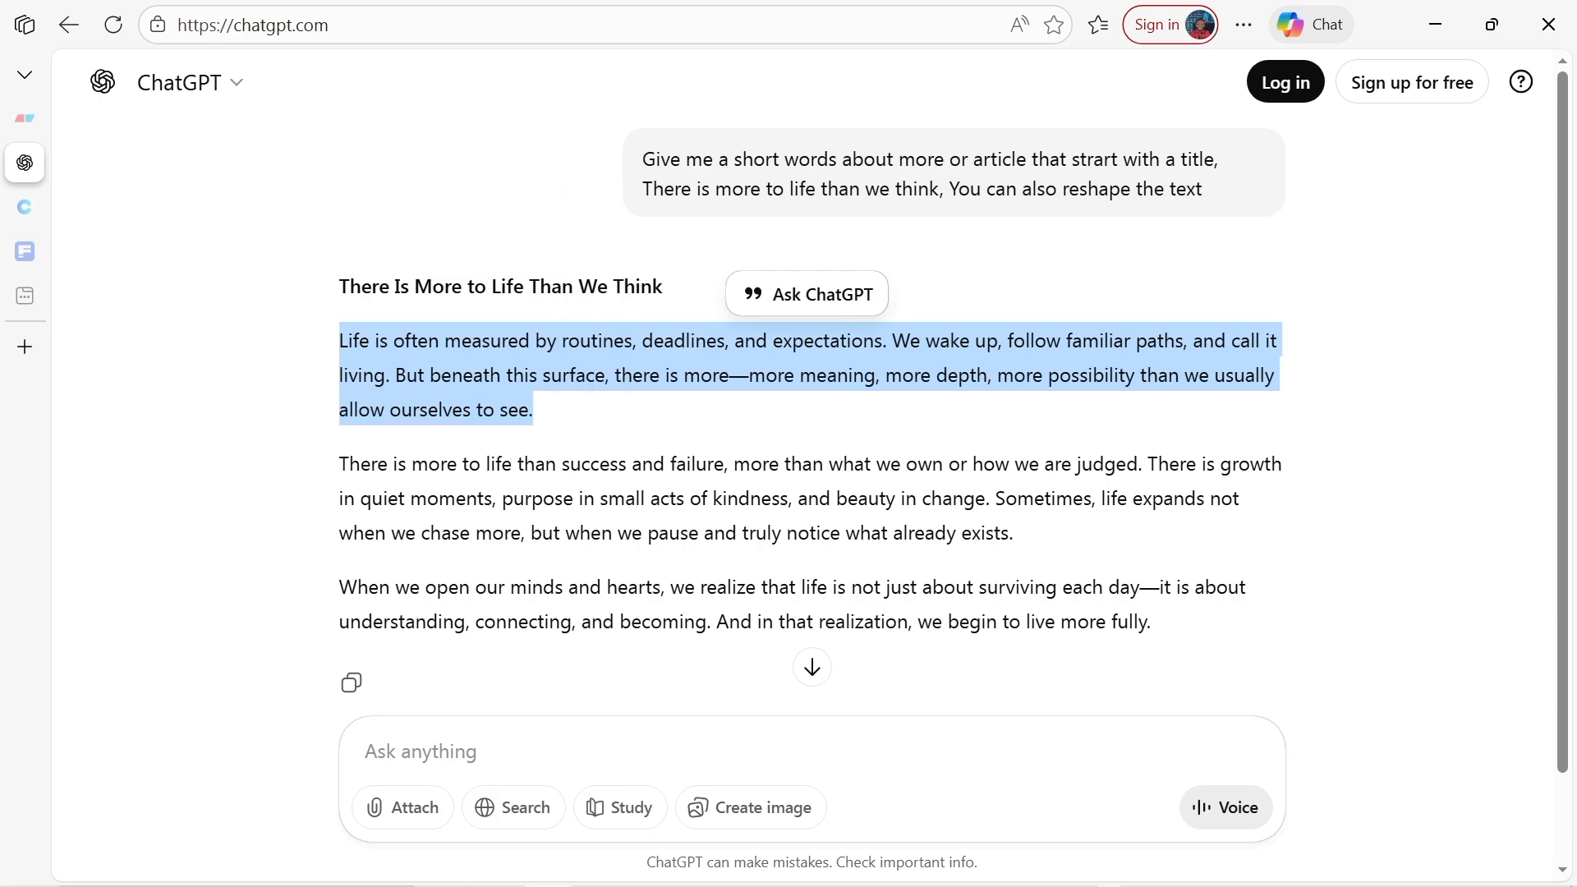
pyautogui.rightClick(511, 383)
pyautogui.click(559, 408)
pyautogui.moveTo(881, 862)
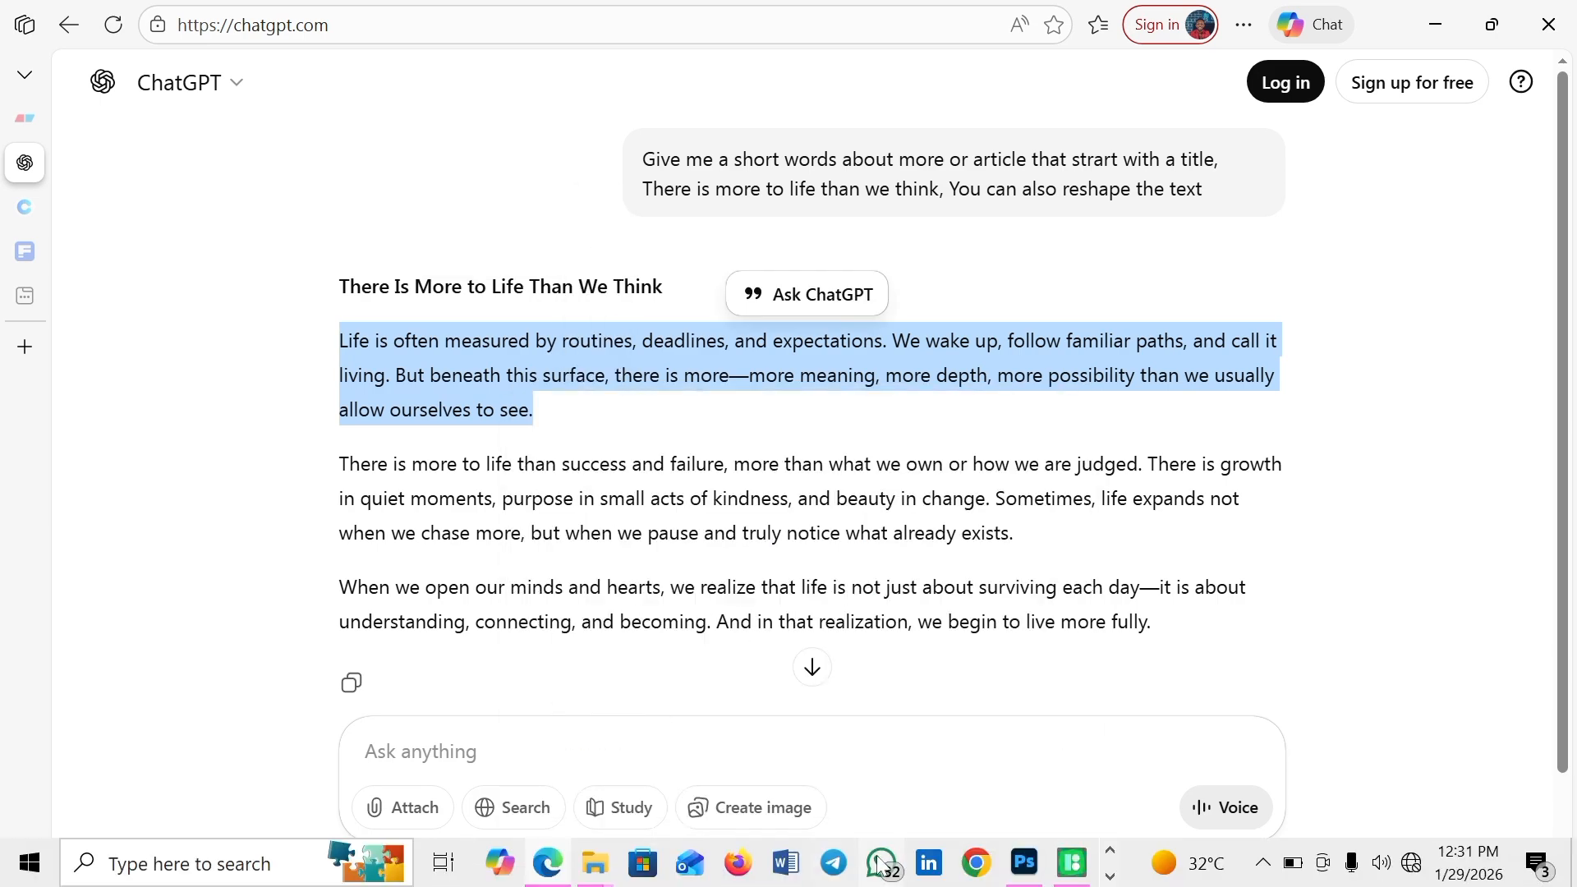
pyautogui.moveTo(1018, 867)
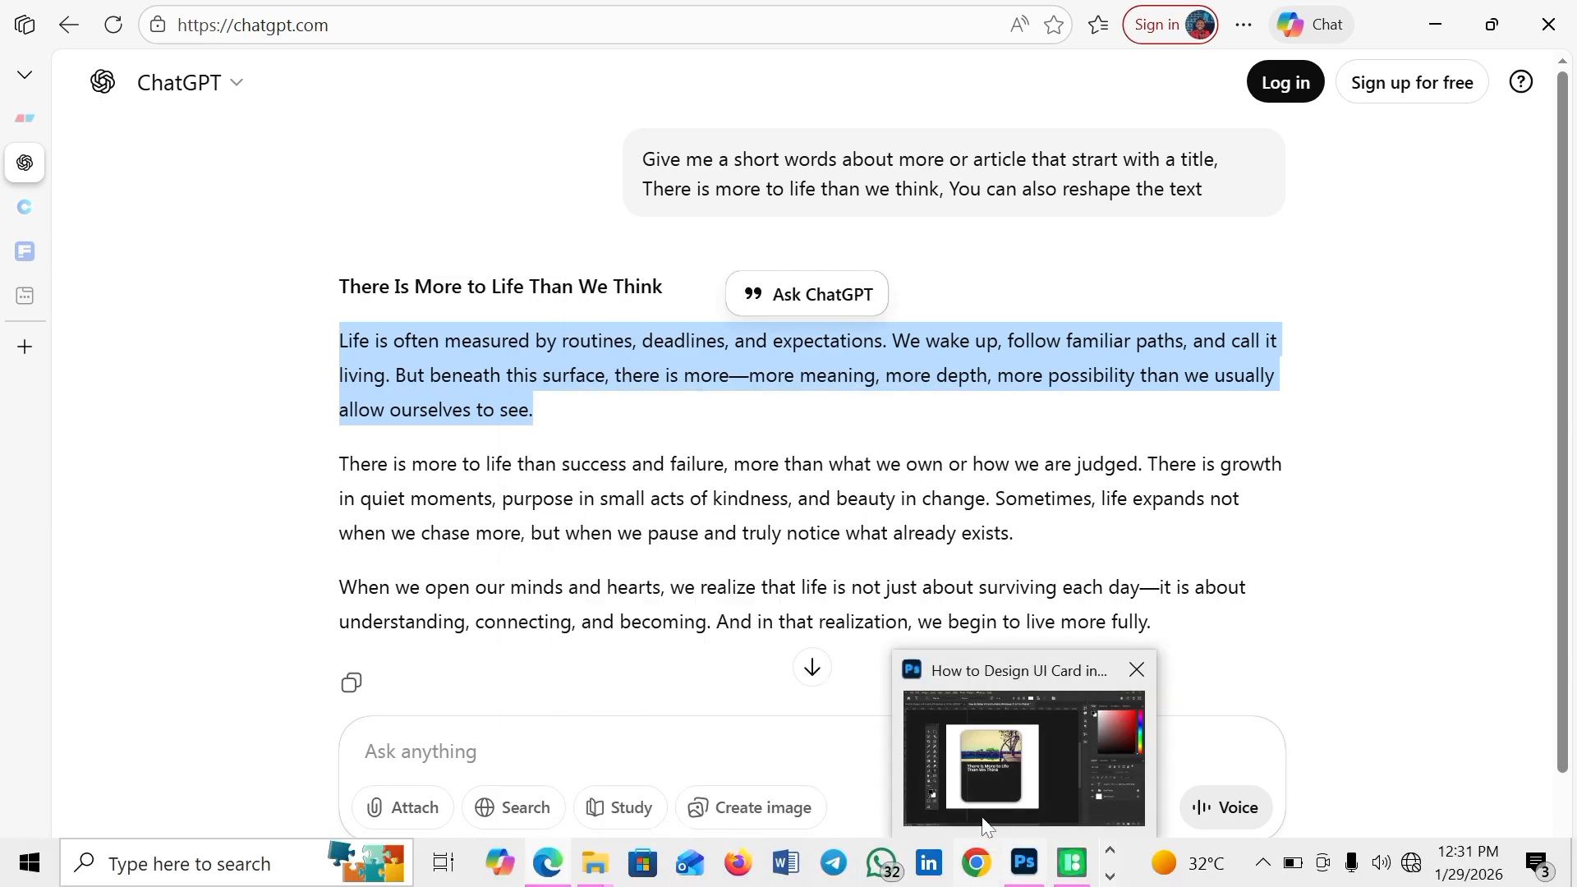
pyautogui.click(986, 810)
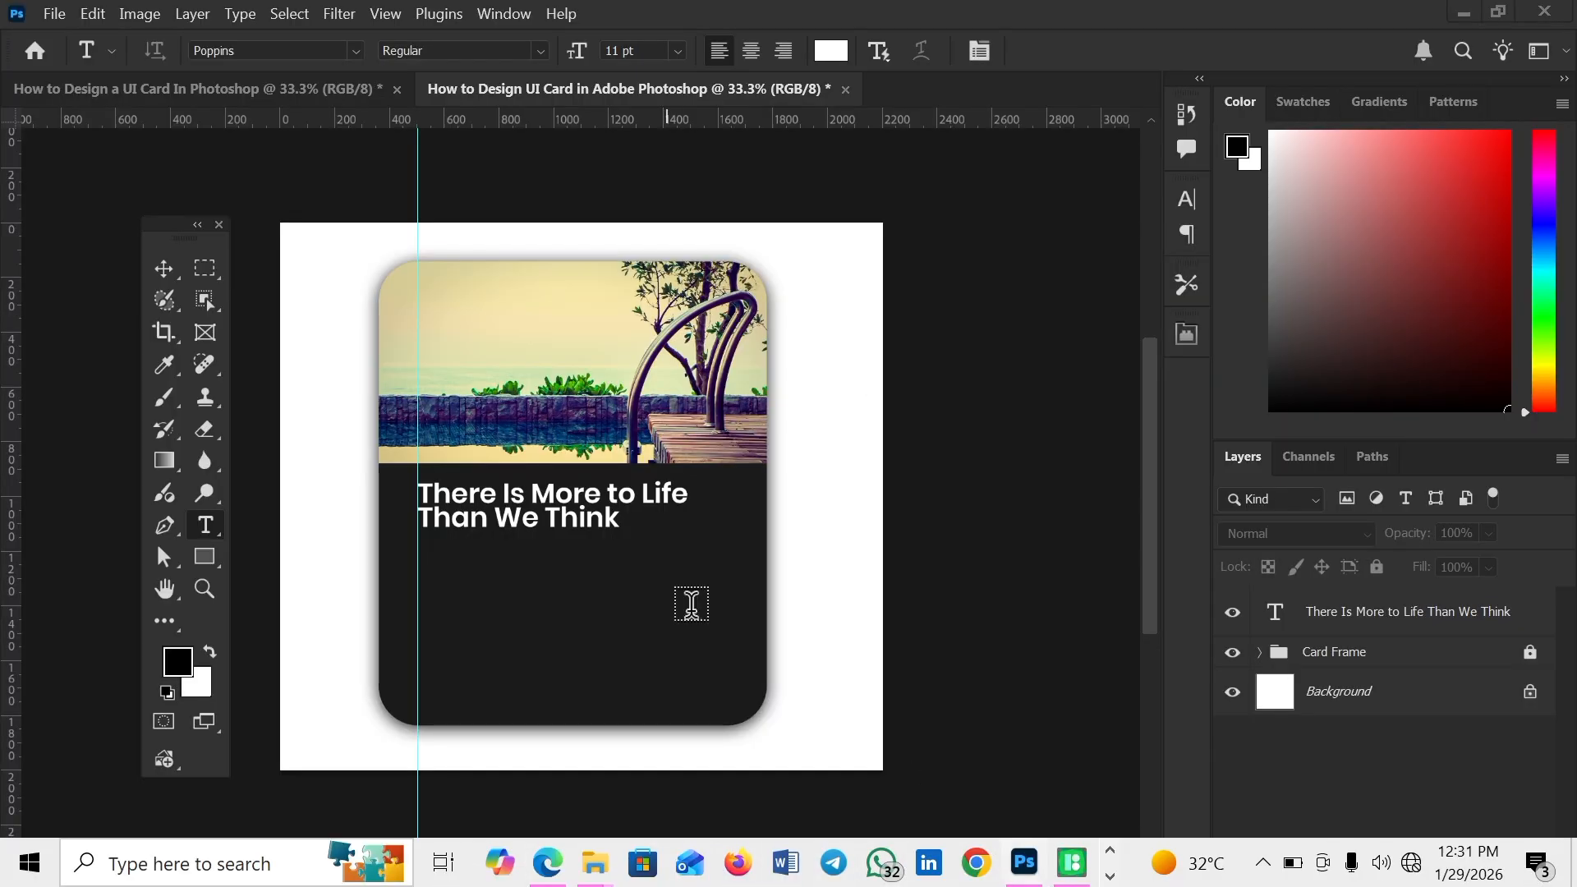
# Paste the copied paragraph as text below the title and break it into five lines that roughly fit the card's width.
pyautogui.click(444, 568)
pyautogui.hotkey('ctrl', 'v')
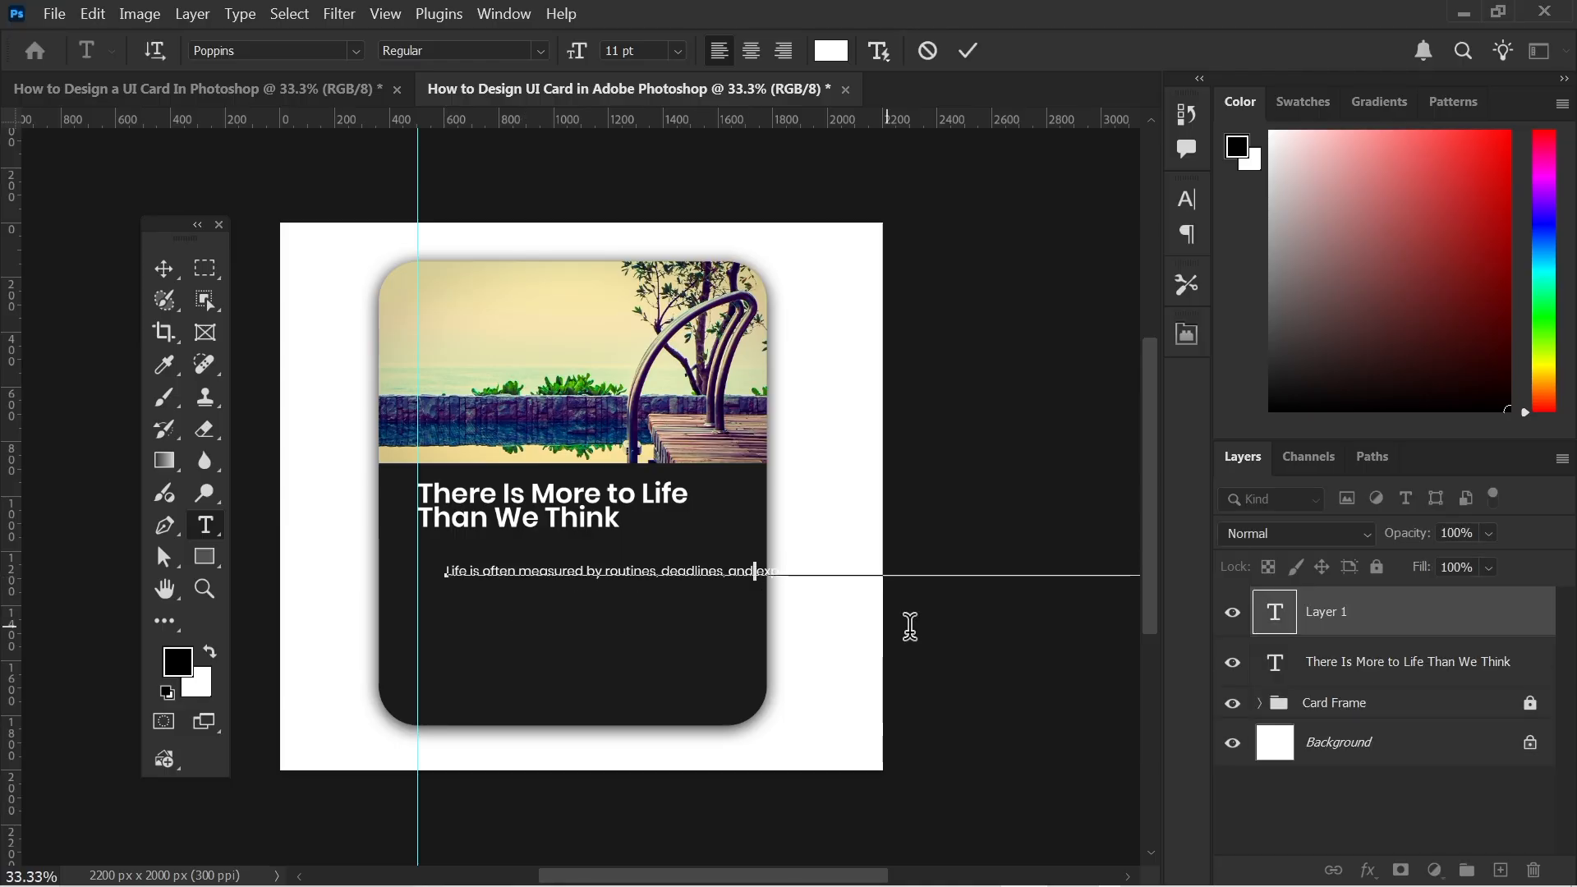
pyautogui.press('Return')
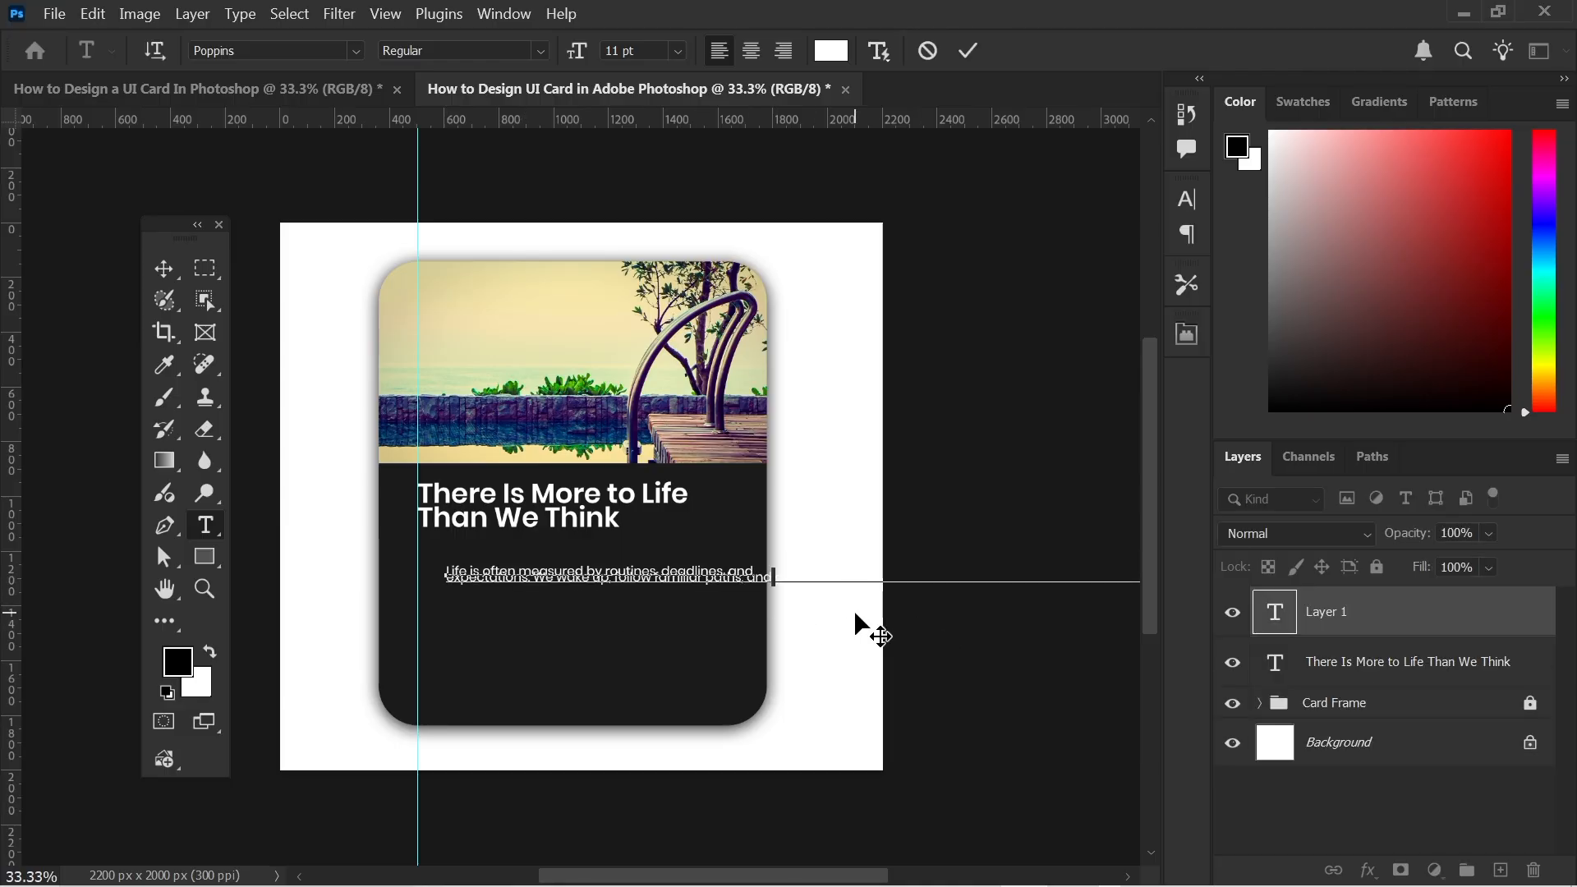
pyautogui.press('Return')
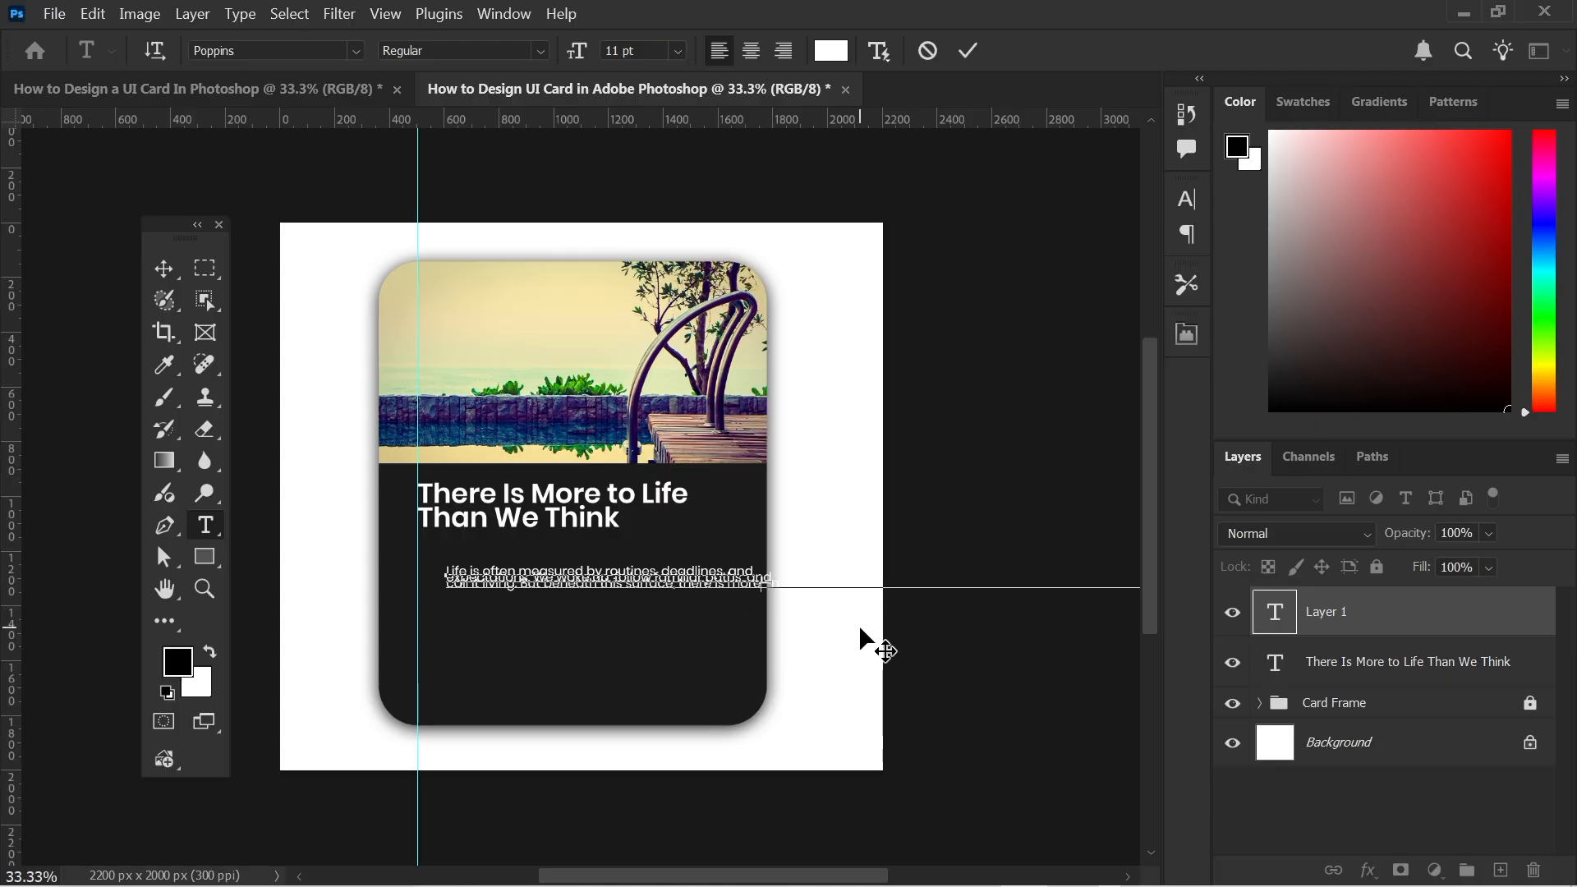
pyautogui.press('Return')
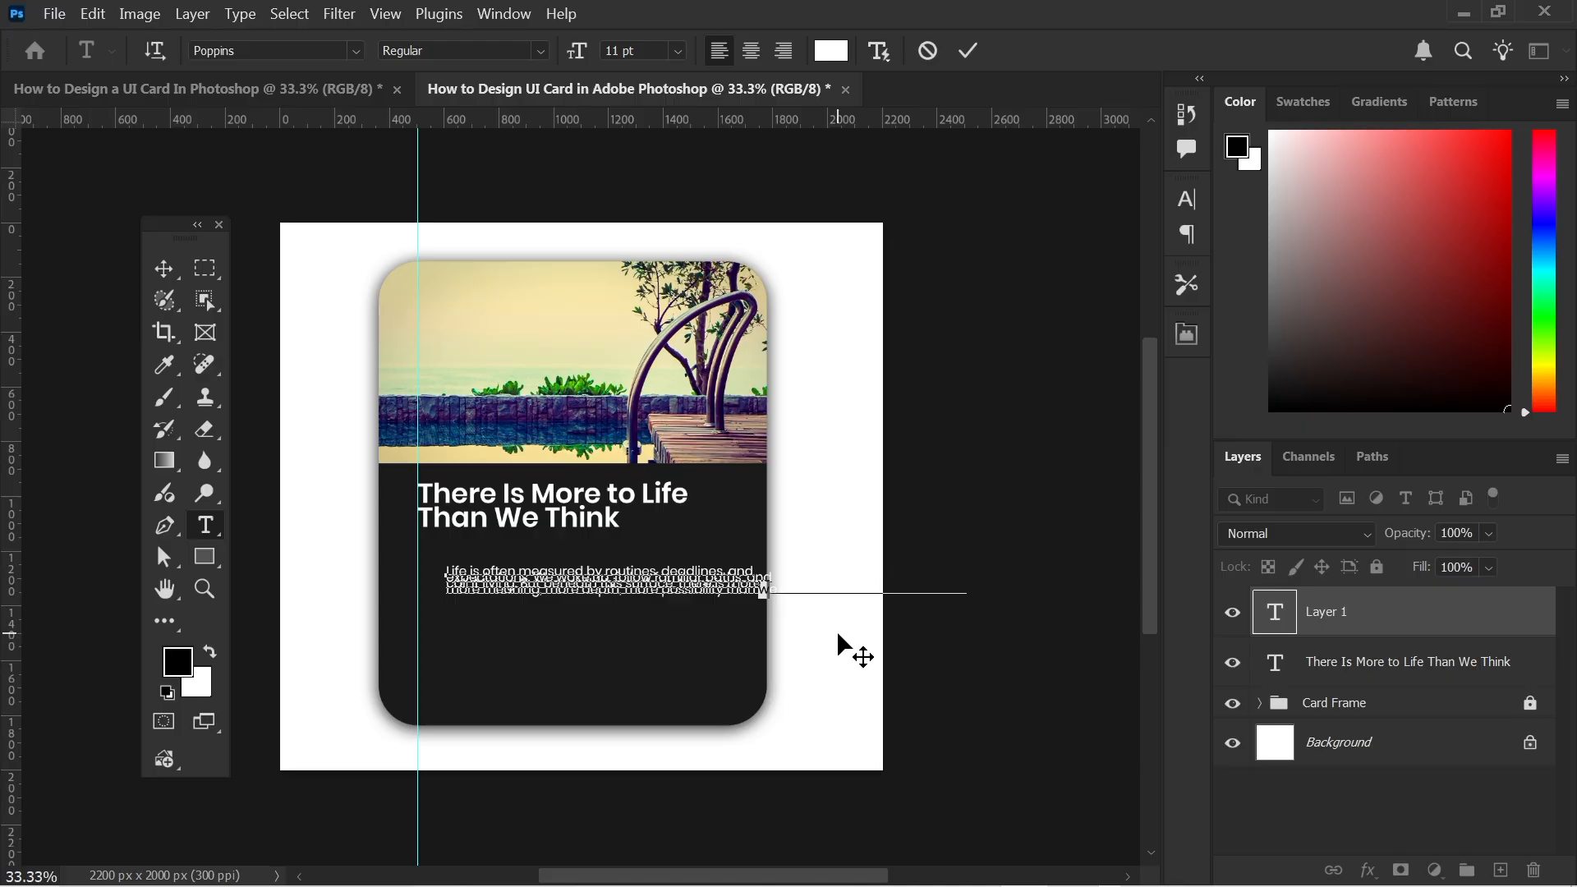
pyautogui.press('Return')
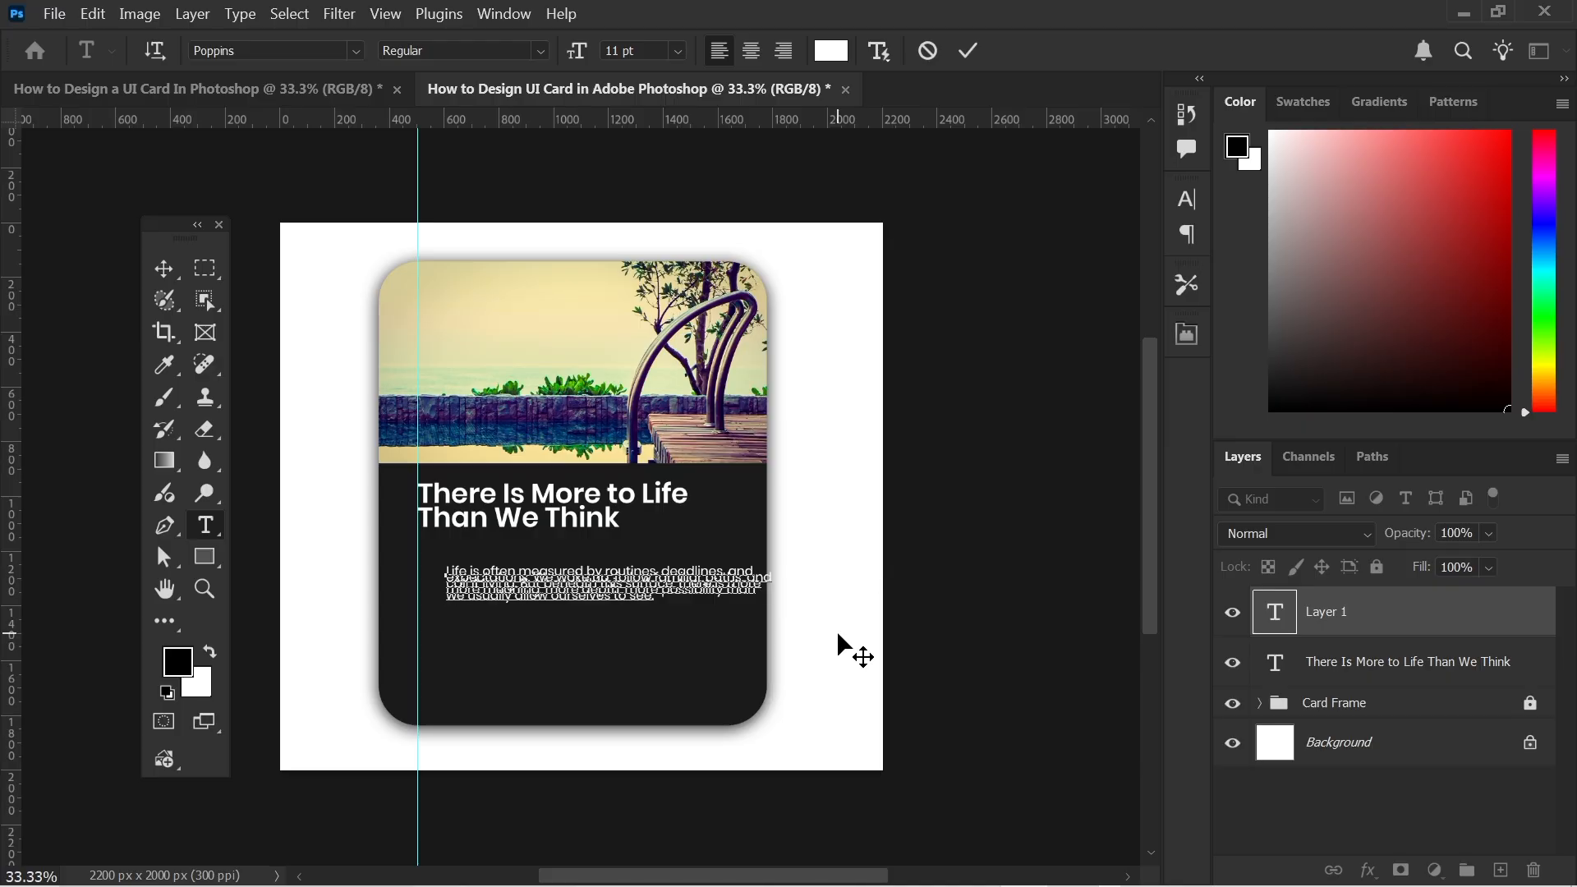
pyautogui.click(961, 51)
# Set the body text's space after paragraph to 0 pt and move it just below the title, flush with the vertical guide.
pyautogui.click(1187, 236)
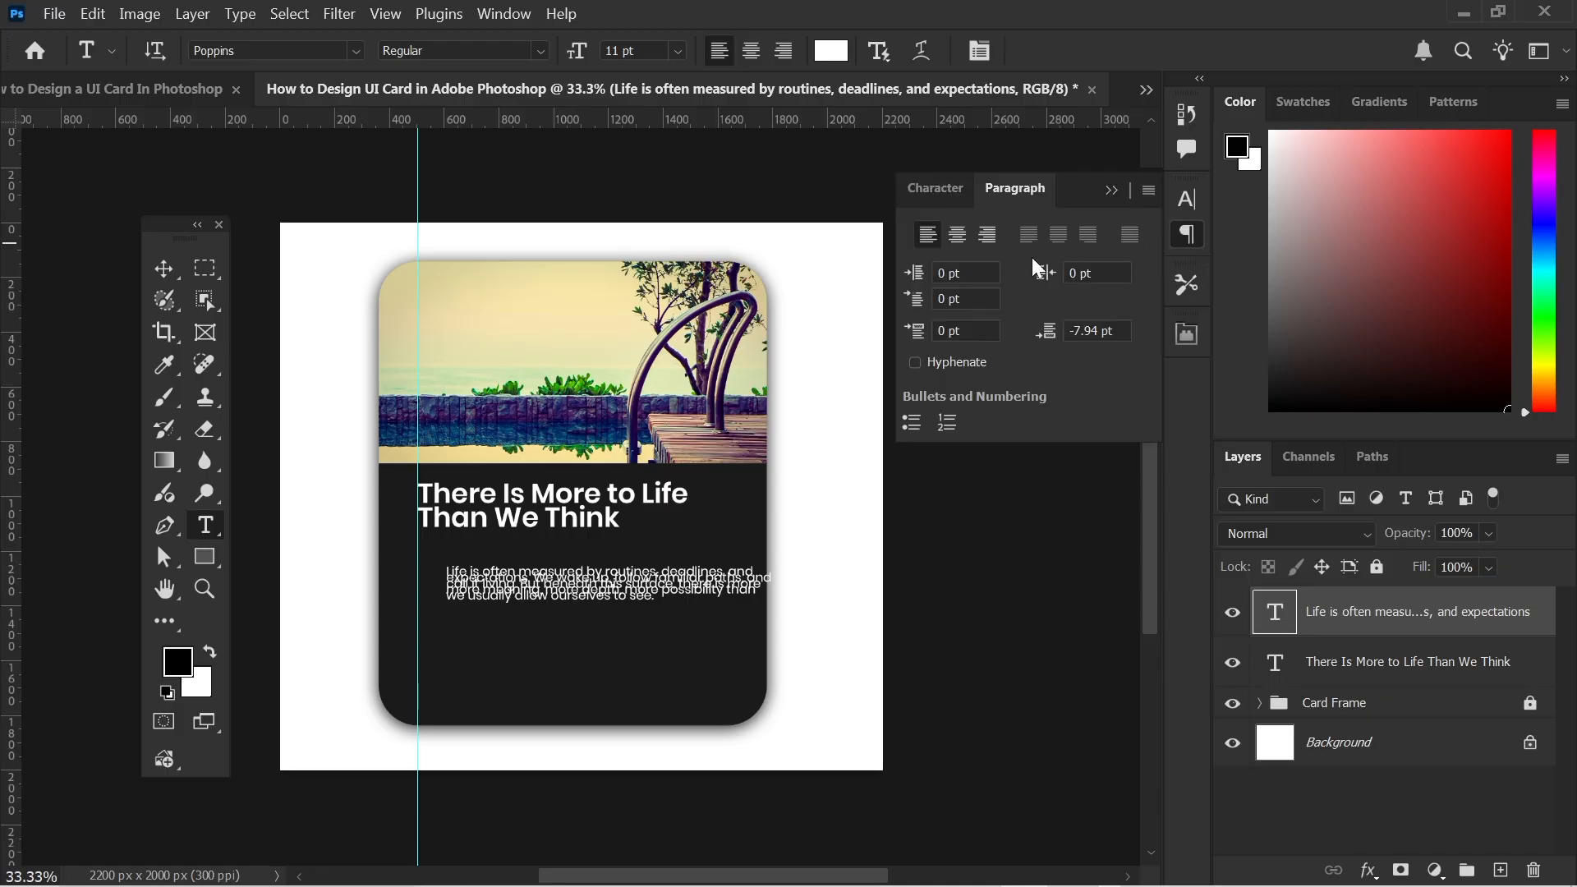
pyautogui.write('0')
pyautogui.press('Return')
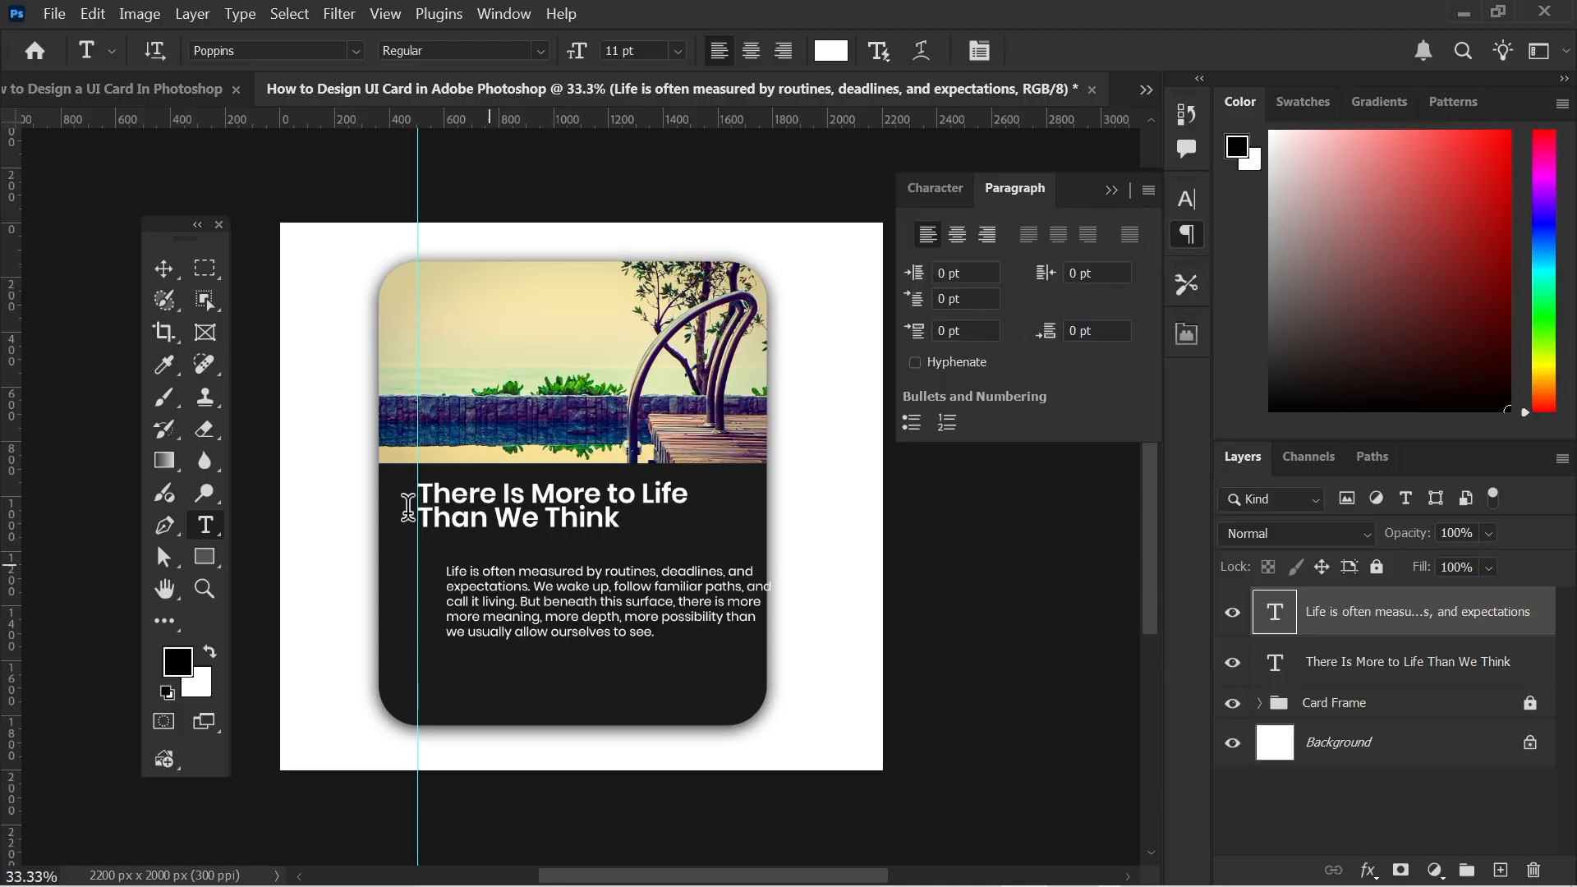
pyautogui.click(162, 273)
pyautogui.moveTo(595, 600); pyautogui.dragTo(565, 575)
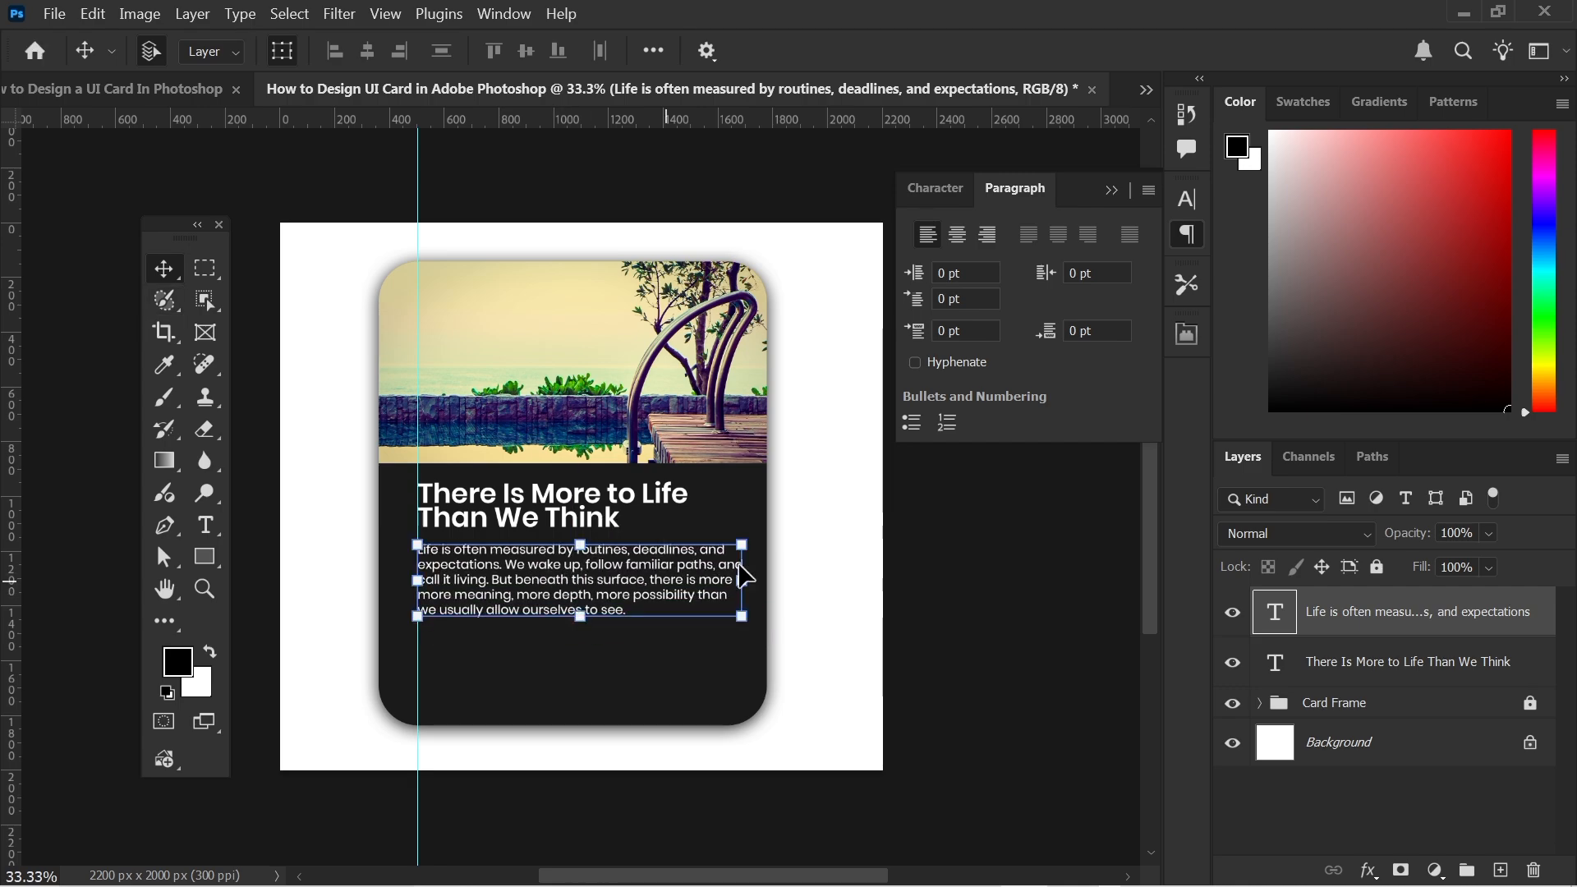
# Reduce the body text to 10.5 pt and set its layer opacity to 45%.
pyautogui.click(1187, 202)
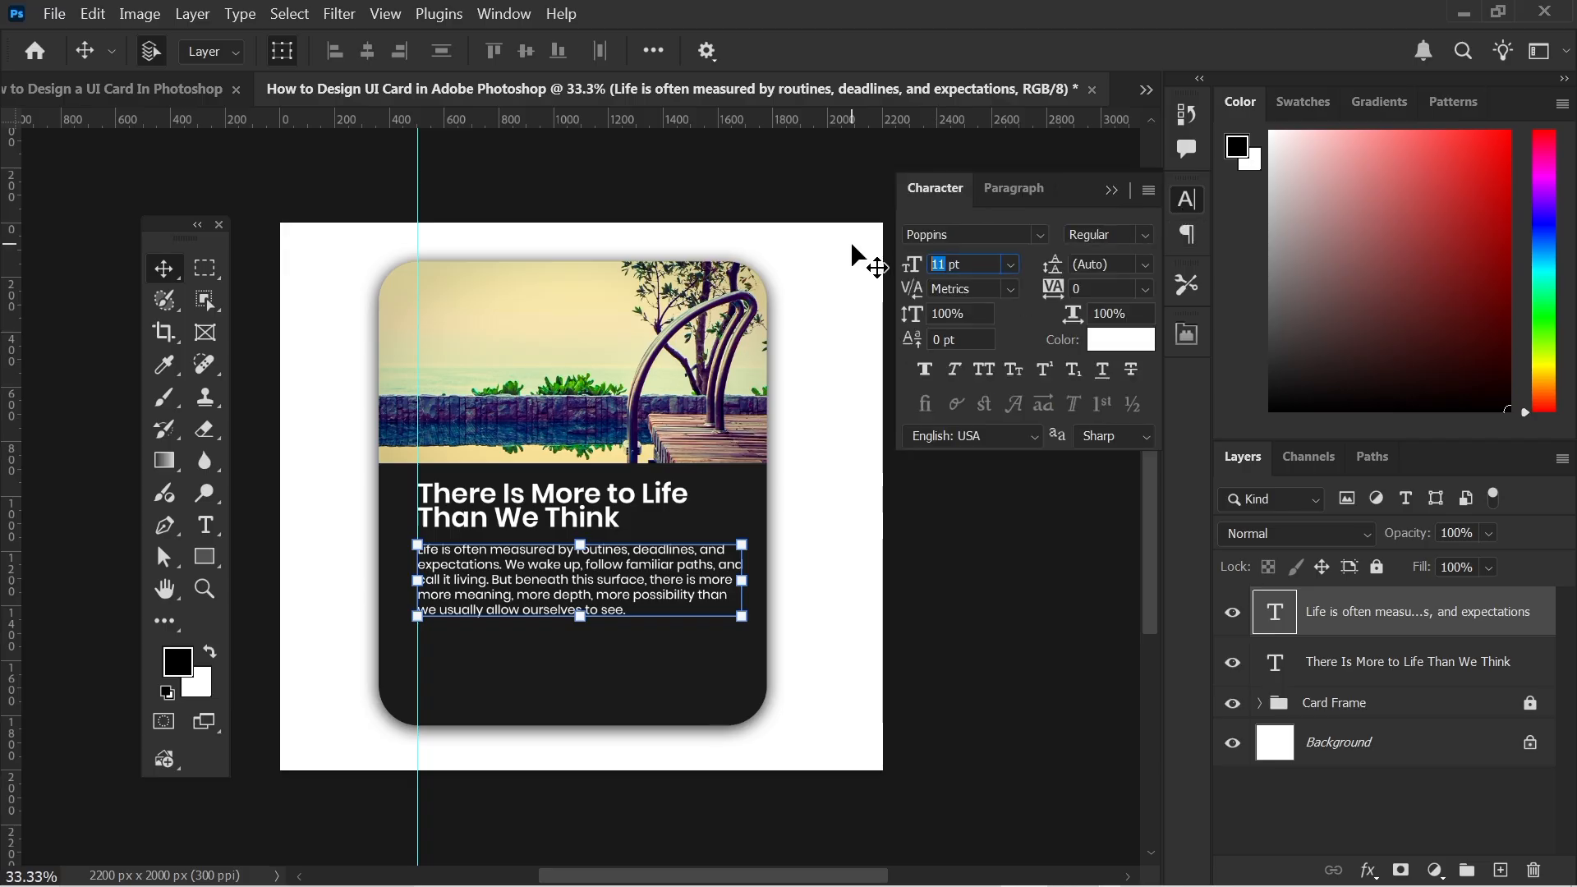
pyautogui.write('10.5')
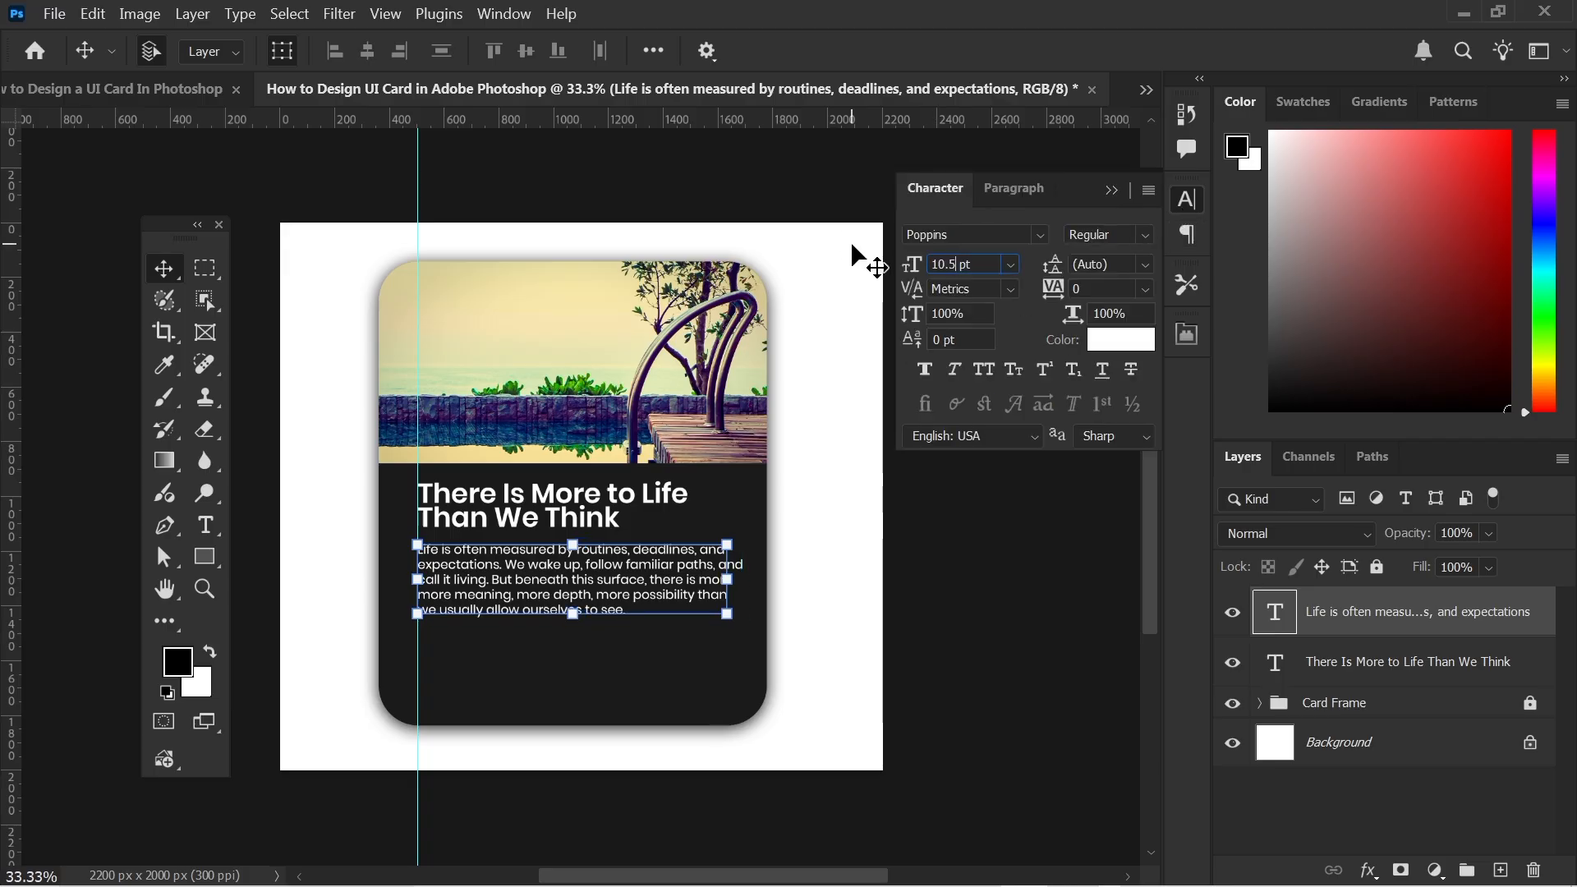
pyautogui.press('Return')
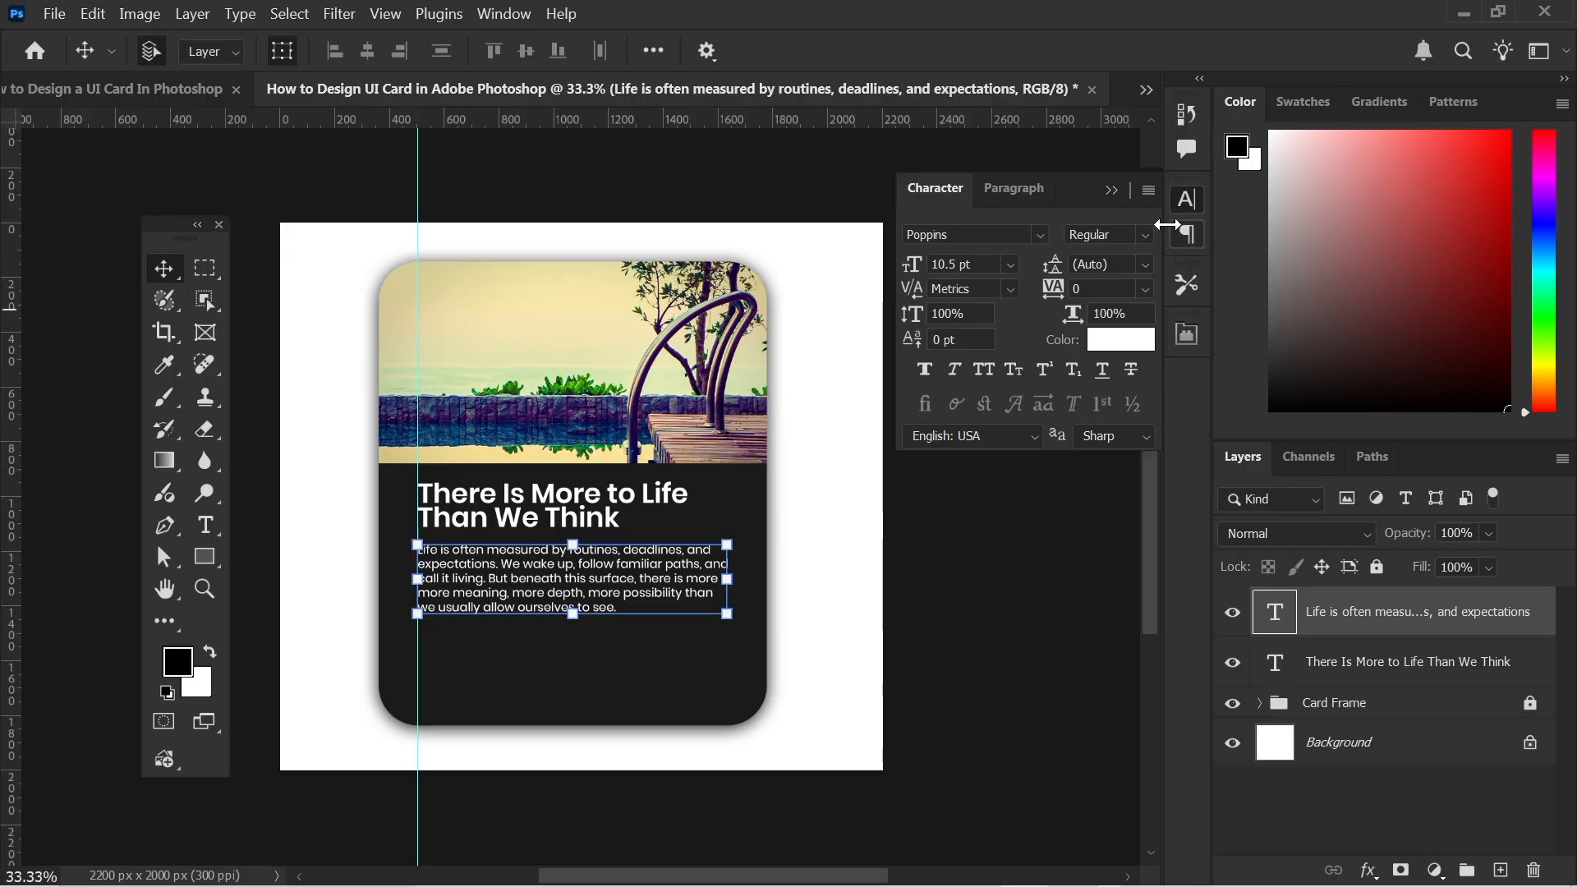
pyautogui.click(1186, 203)
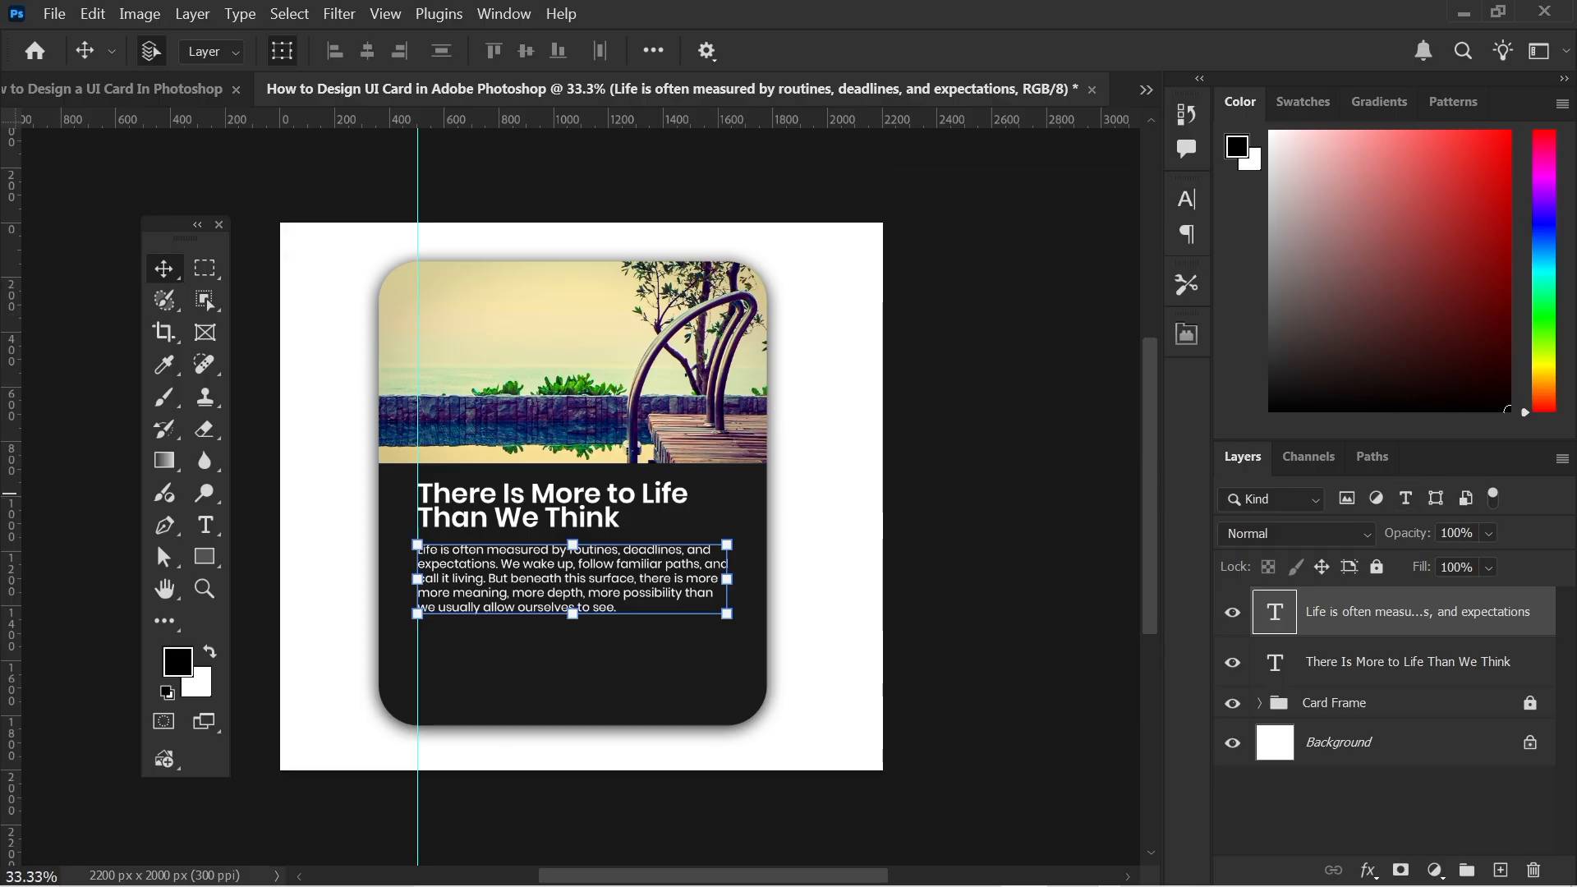
pyautogui.write('45')
pyautogui.press('Return')
pyautogui.click(844, 545)
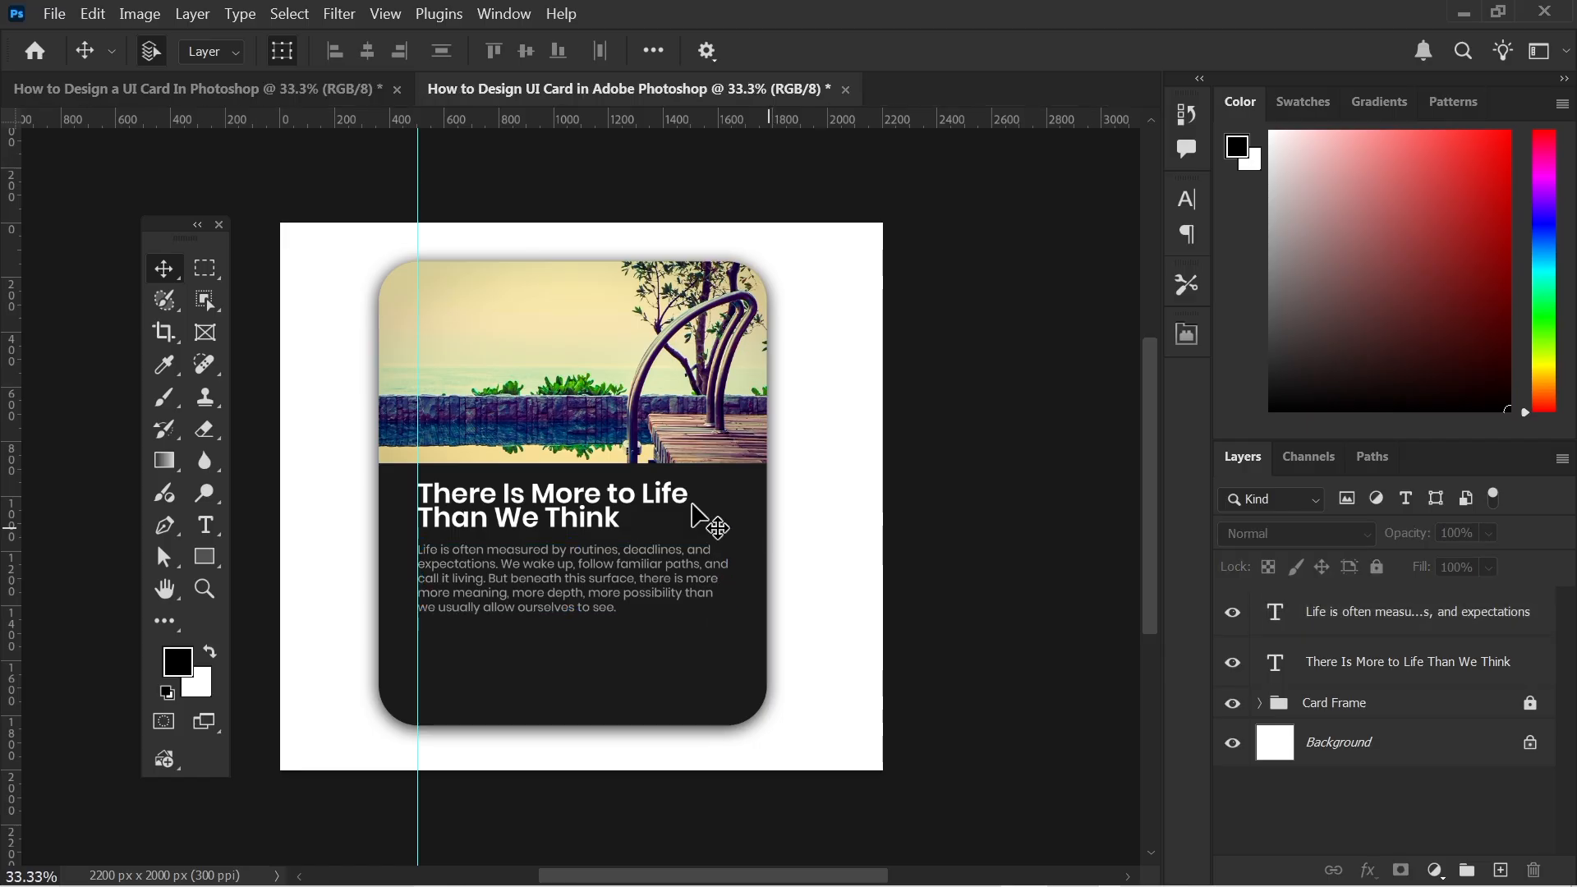
# Shift the vertical guide slightly closer to the card's left edge and move the title and body text together onto it.
pyautogui.click(707, 584)
pyautogui.click(422, 396)
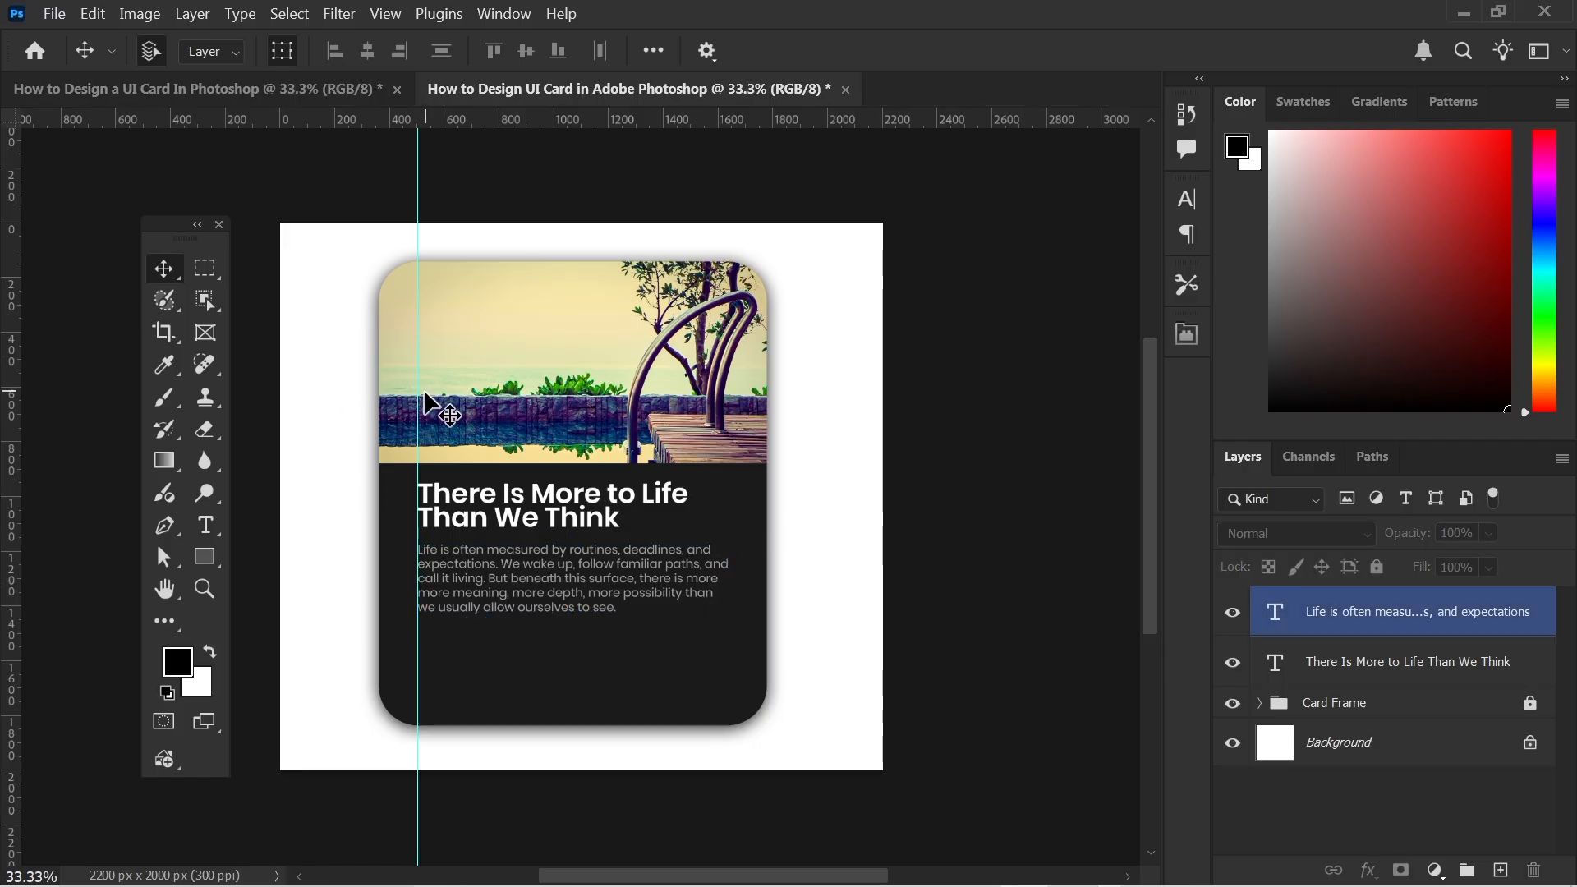
pyautogui.moveTo(417, 396); pyautogui.dragTo(406, 396)
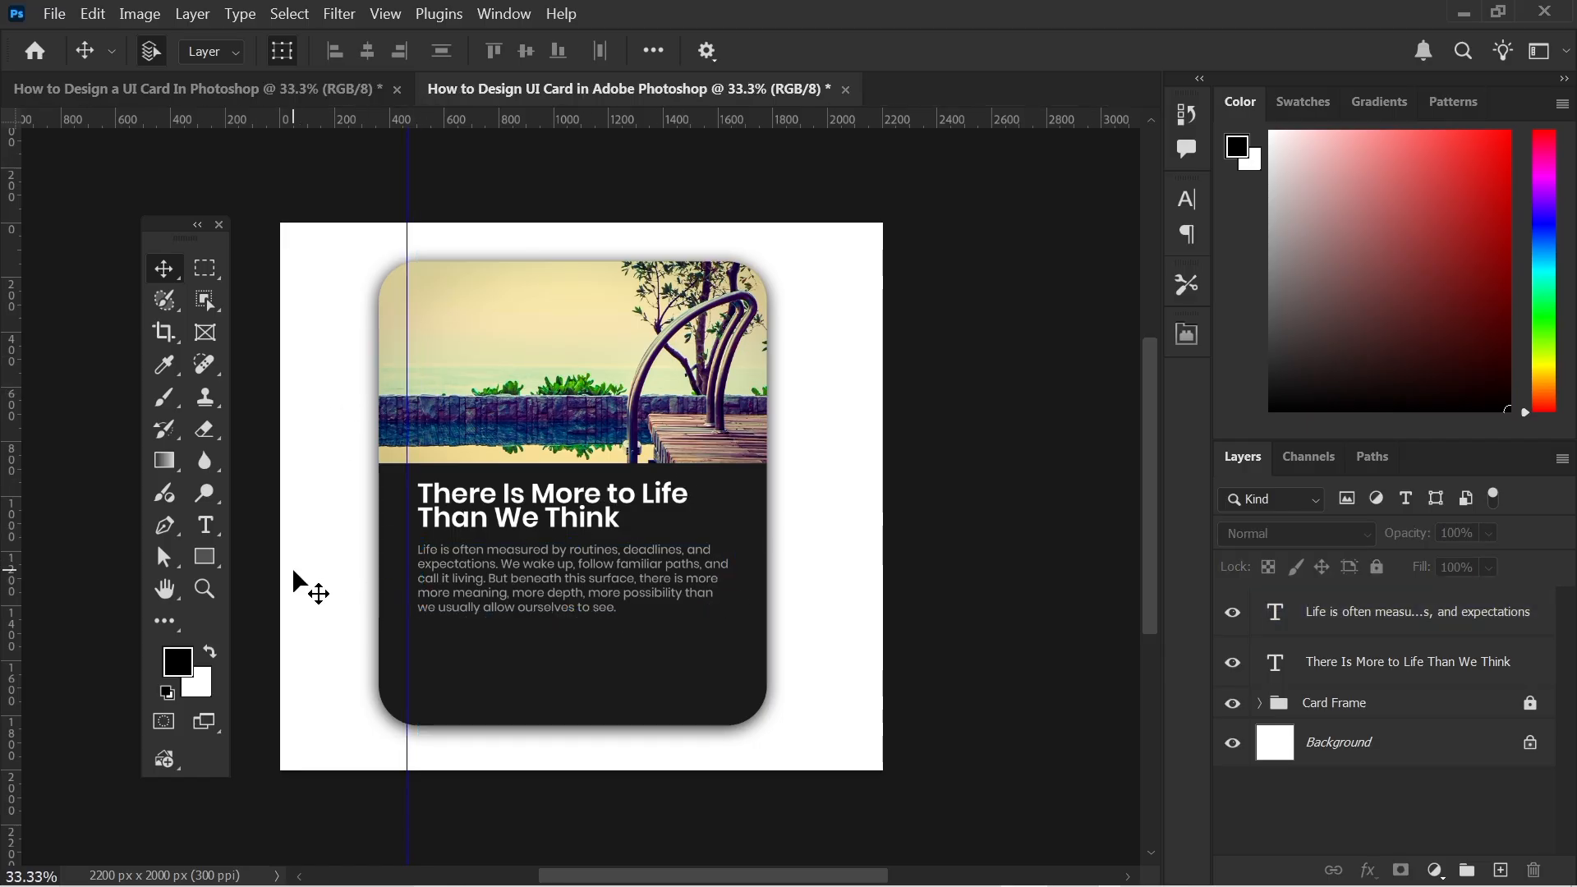
pyautogui.moveTo(340, 484)
pyautogui.mouseDown()
pyautogui.moveTo(519, 586)
pyautogui.moveTo(496, 576)
pyautogui.mouseUp()
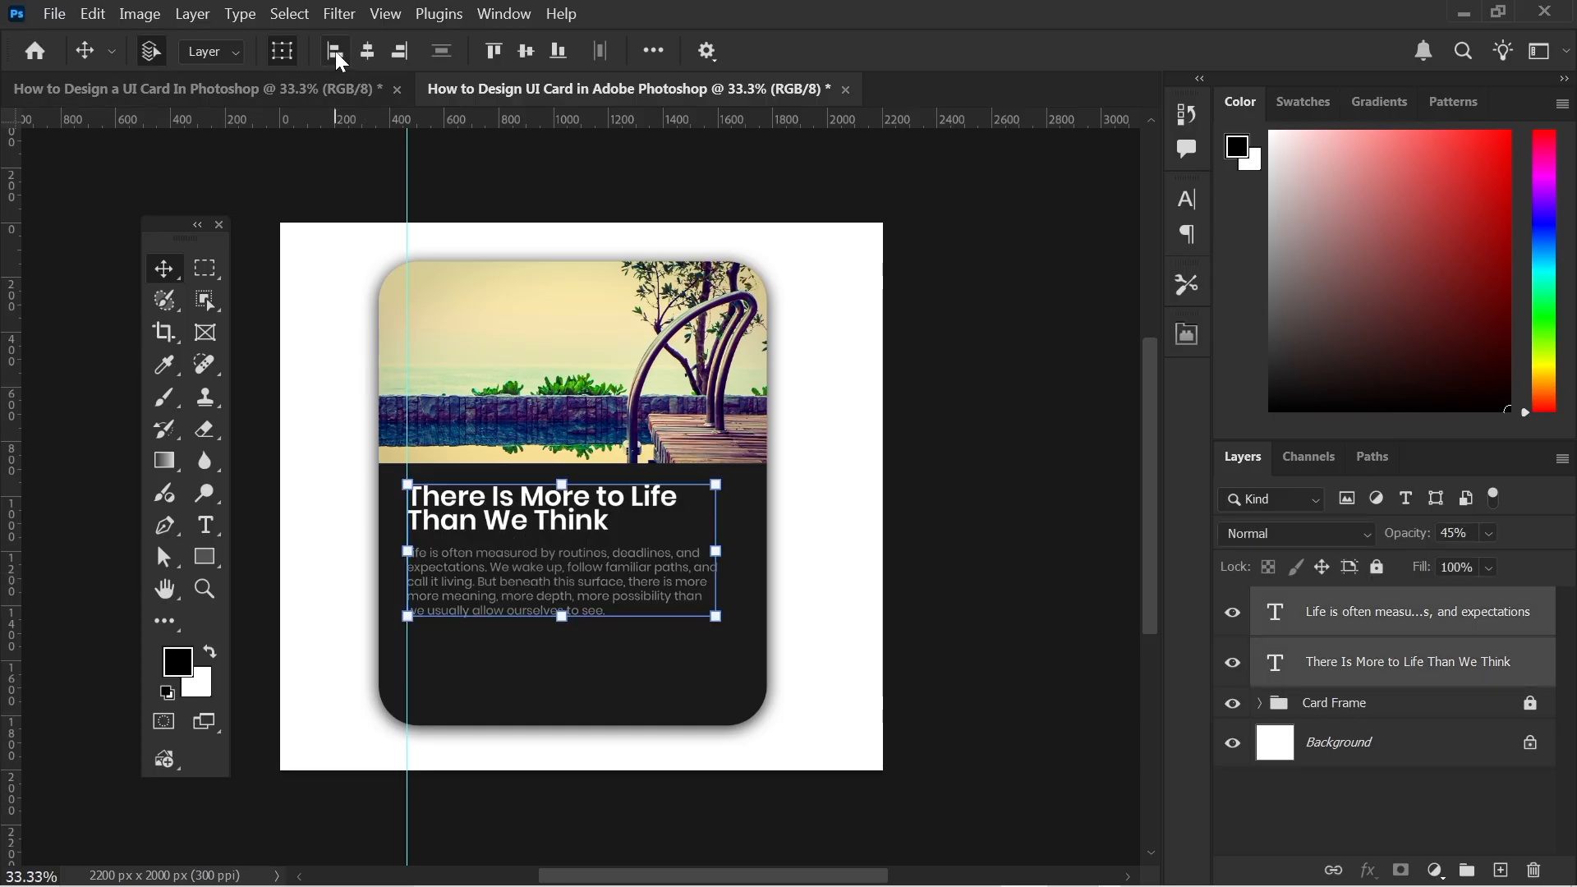
pyautogui.click(306, 420)
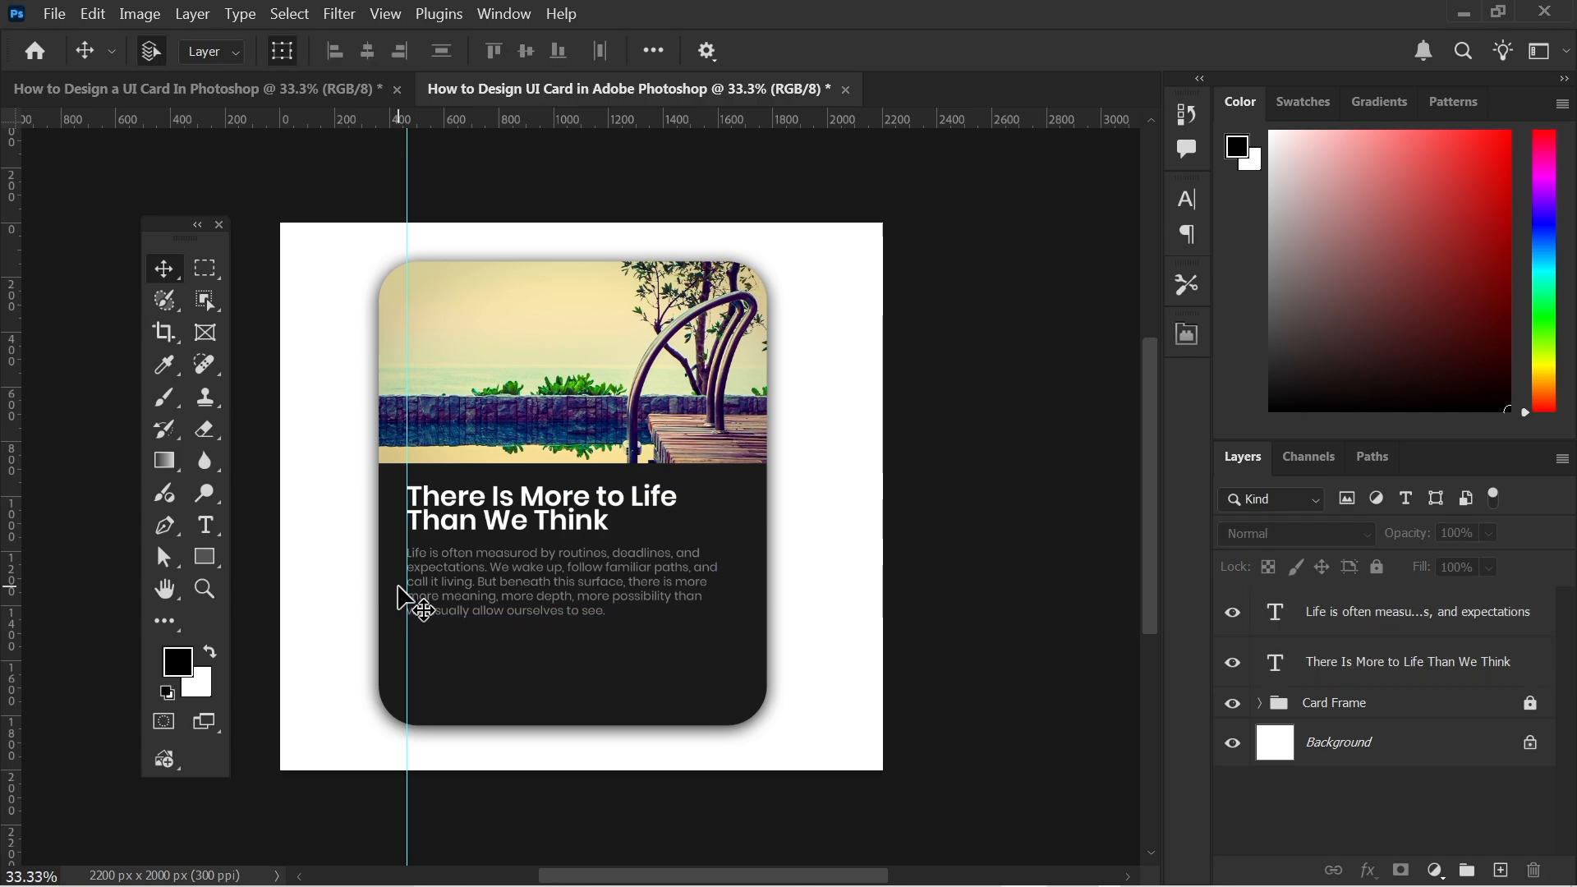
# Set the title's space after paragraph to -5 pt to loosen its two lines, and deselect it.
pyautogui.click(547, 526)
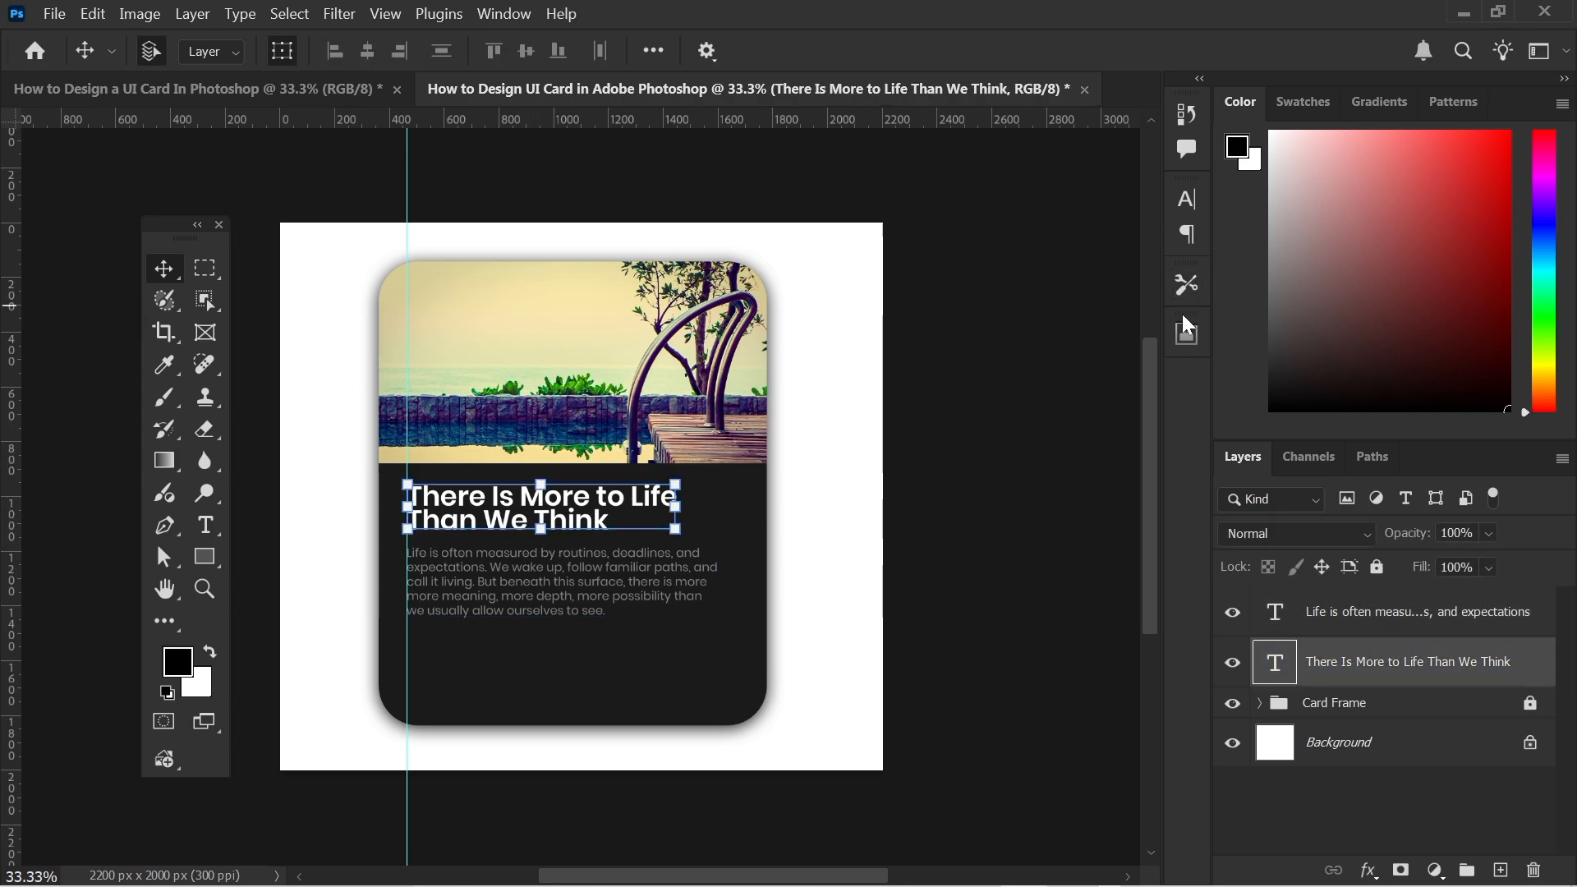
pyautogui.click(1185, 245)
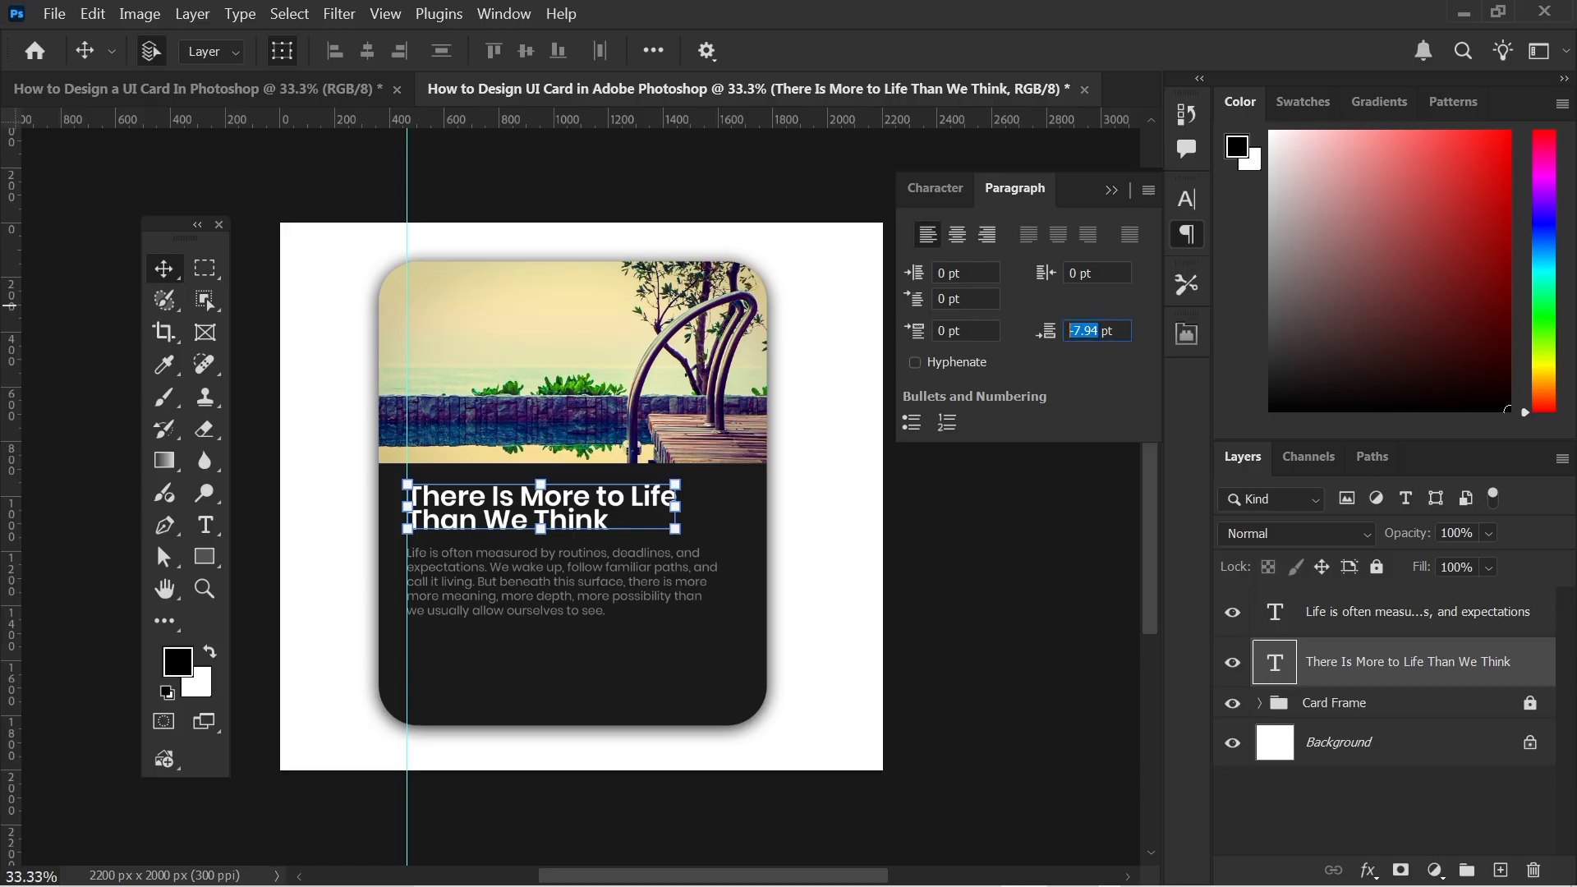
pyautogui.write('-5')
pyautogui.press('Return')
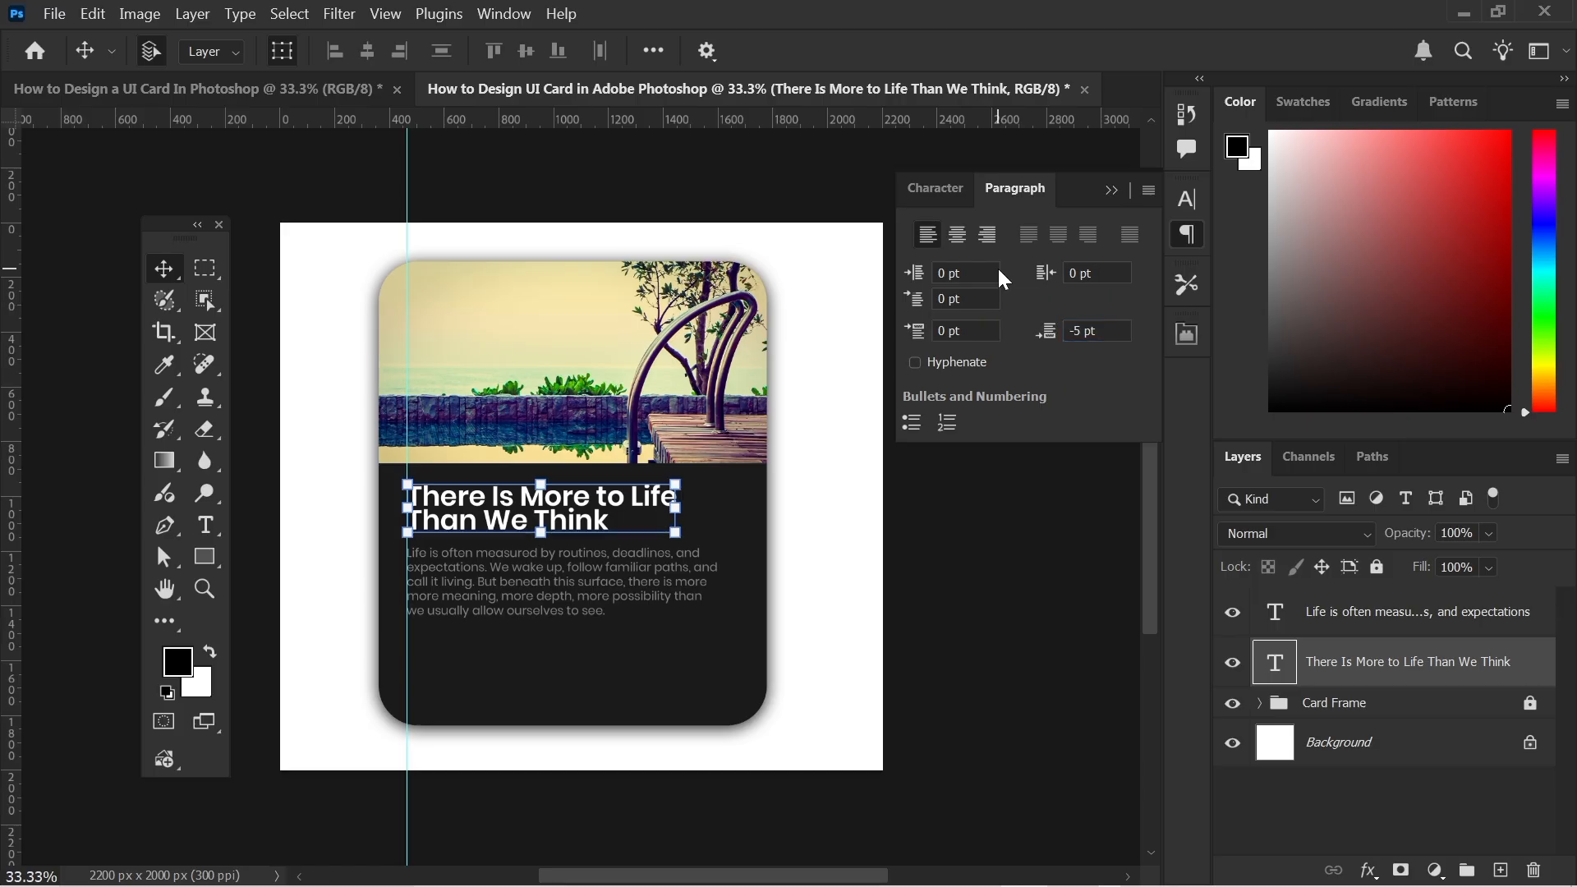
pyautogui.click(813, 450)
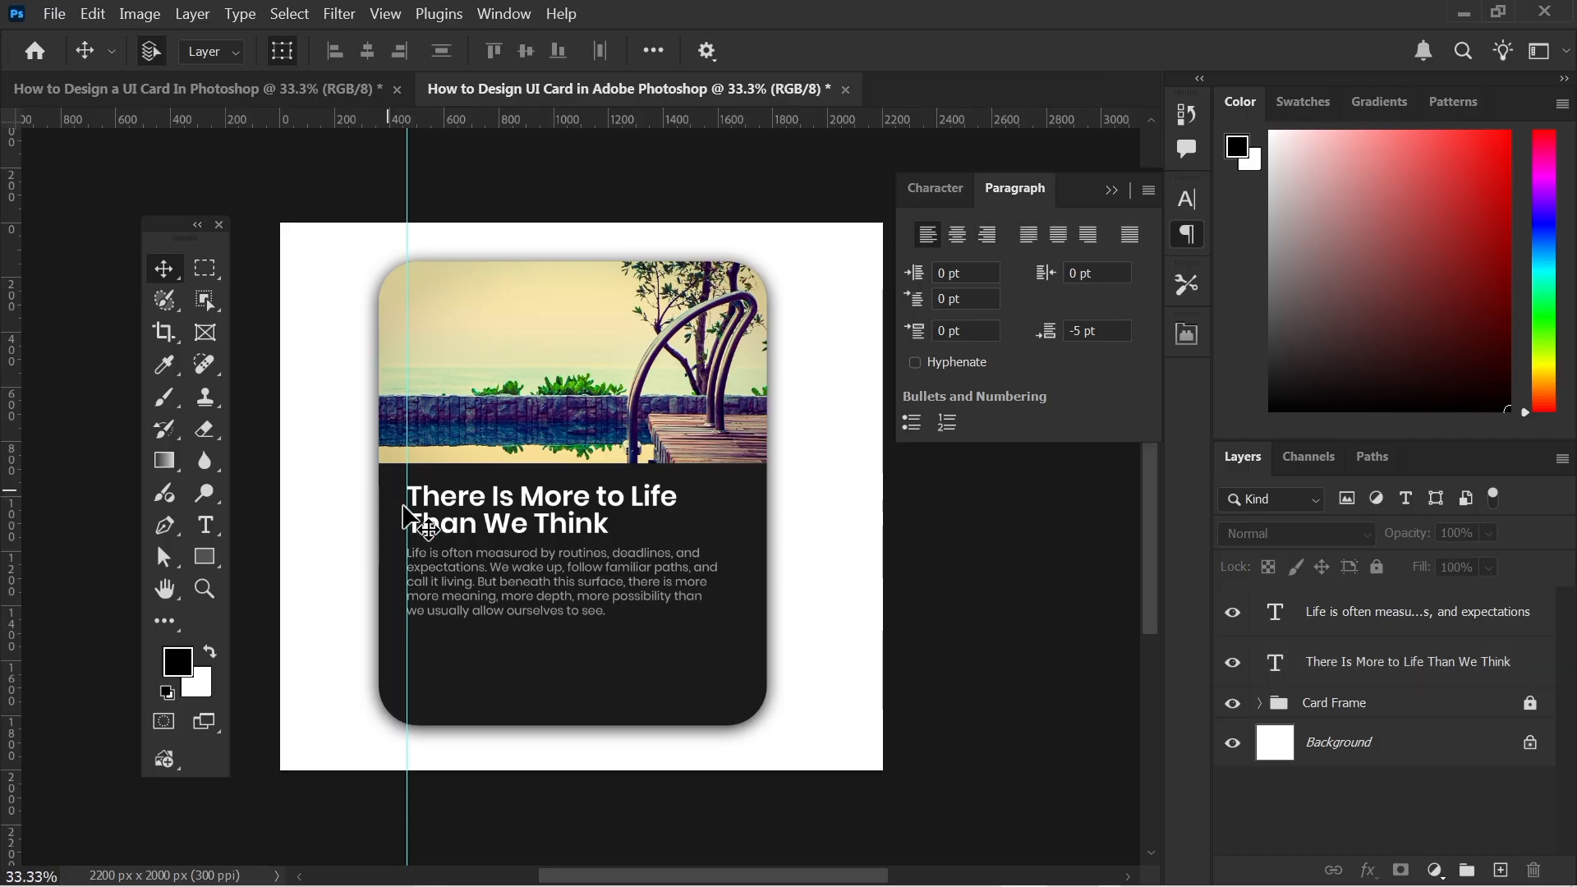
pyautogui.click(1112, 192)
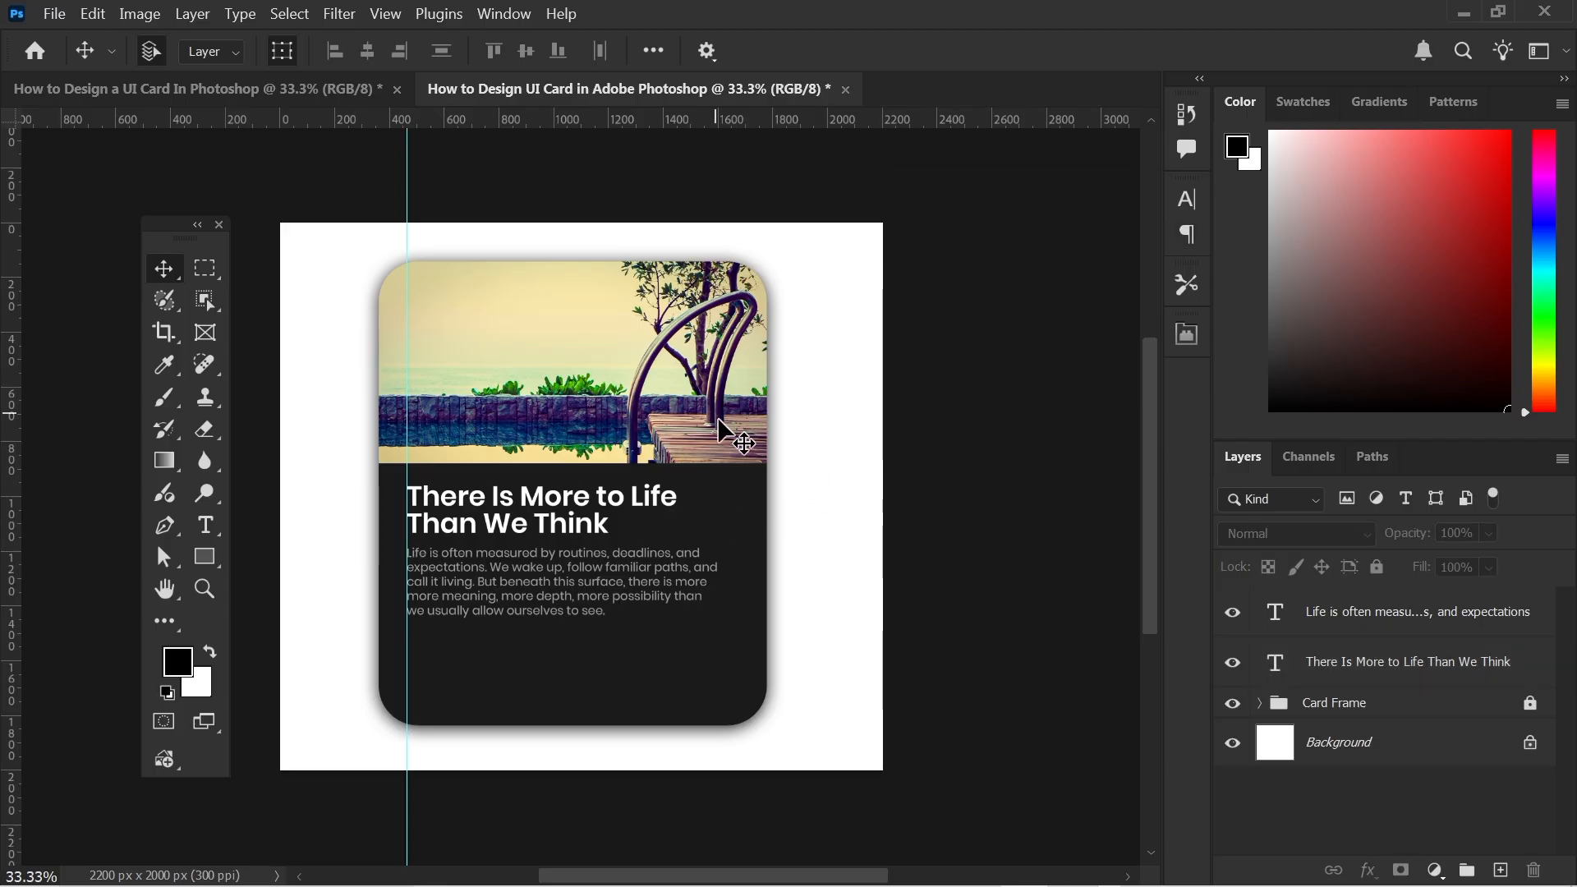
# Duplicate the title layer and place the copy below the body text, along the vertical guide.
pyautogui.click(511, 532)
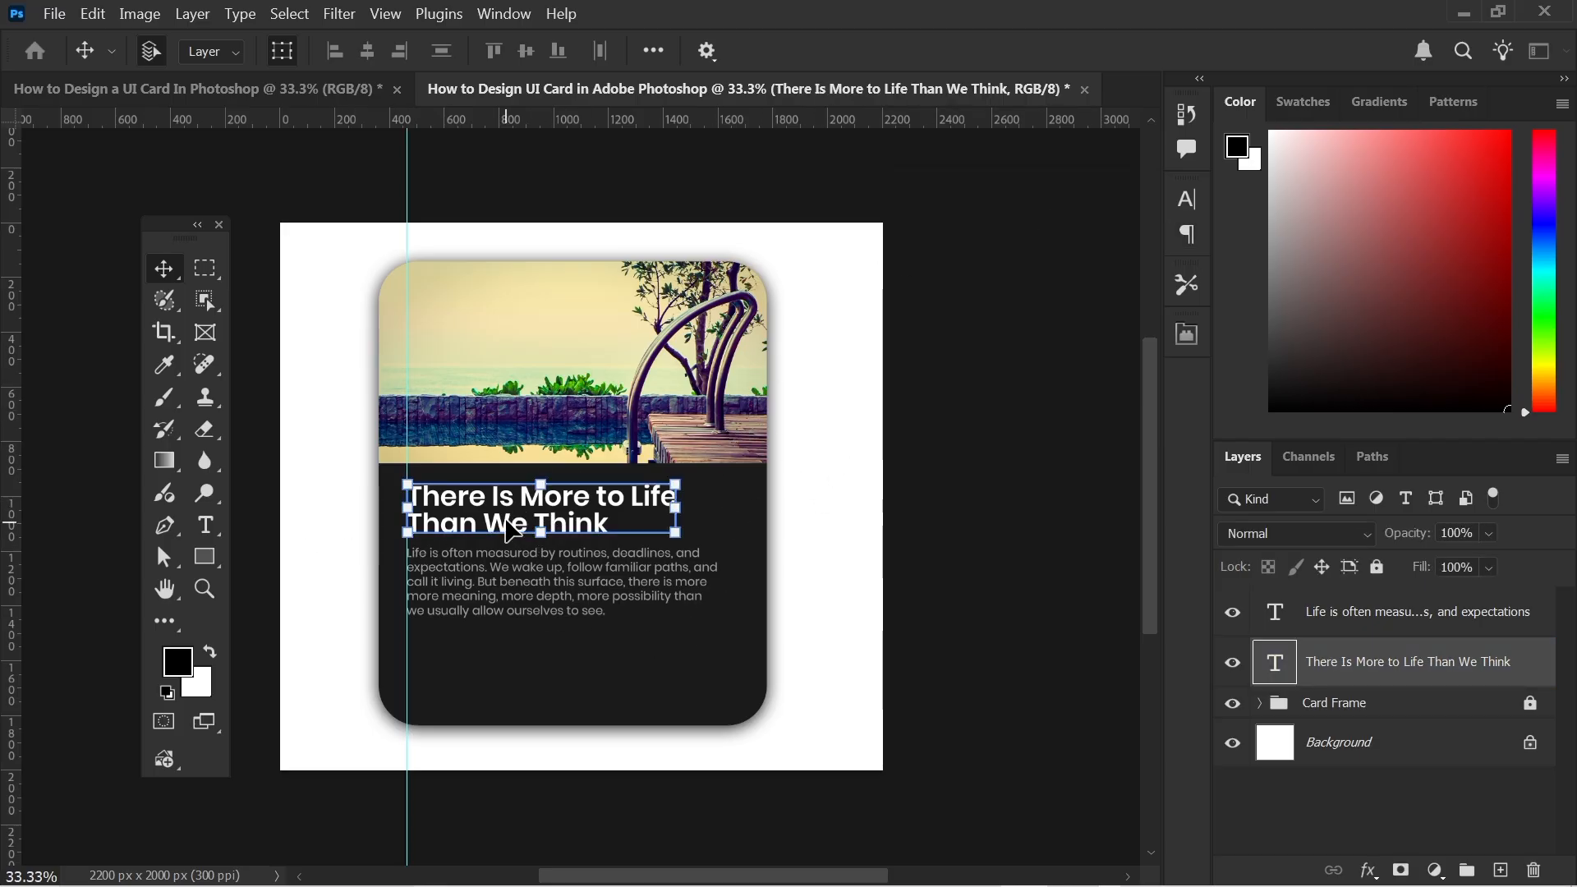
pyautogui.hotkey('ctrl', 'j')
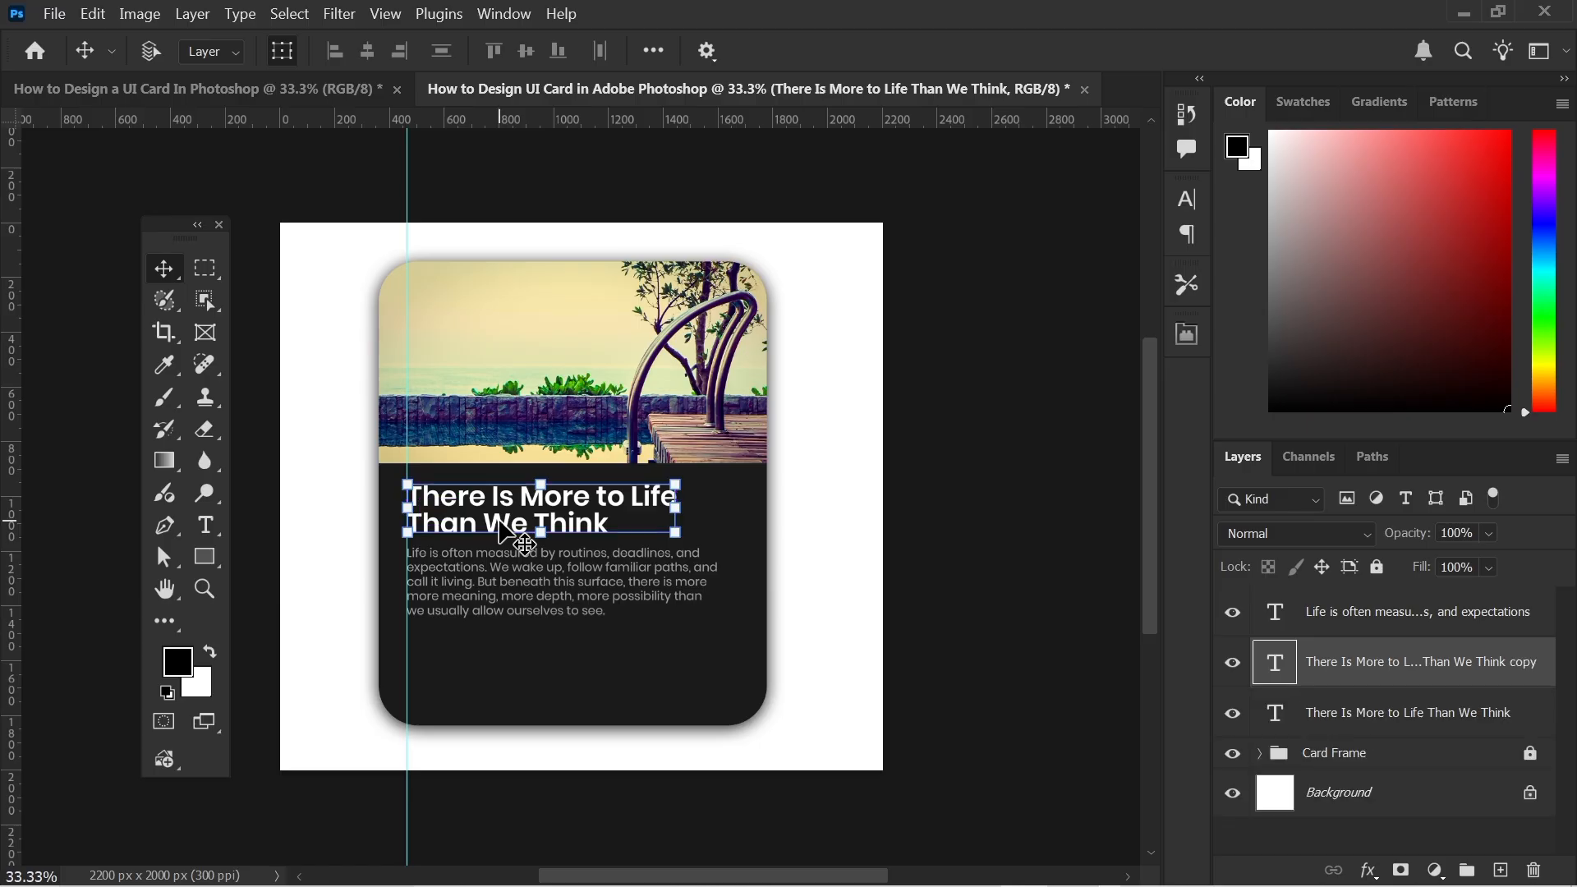
pyautogui.moveTo(511, 522); pyautogui.dragTo(516, 675)
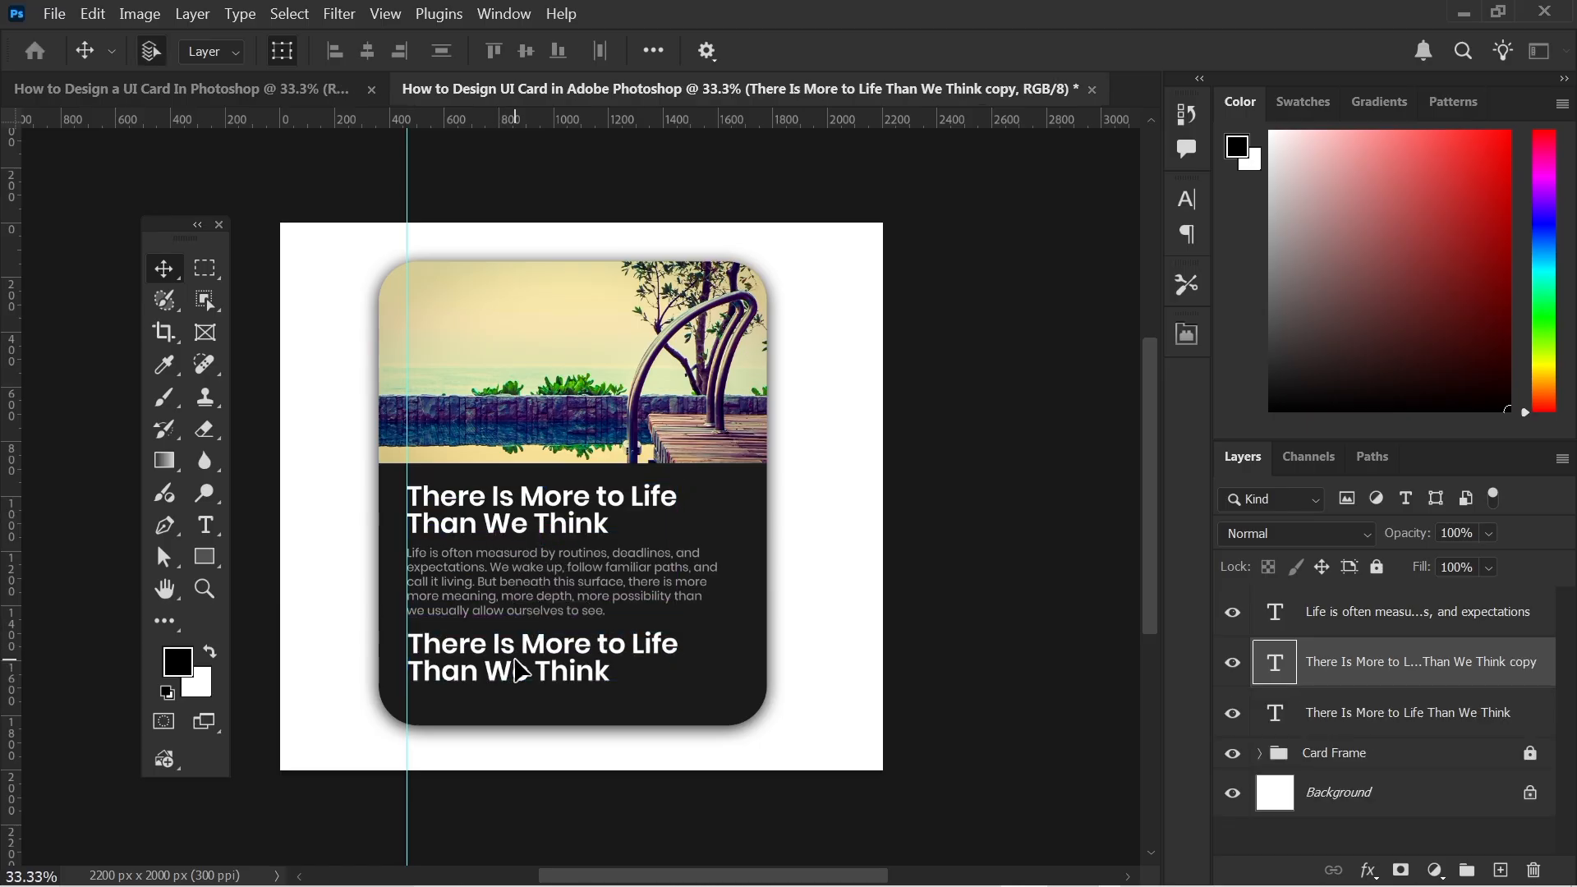
# Replace the duplicated title's text with "Read More!" and commit it.
pyautogui.doubleClick(516, 655)
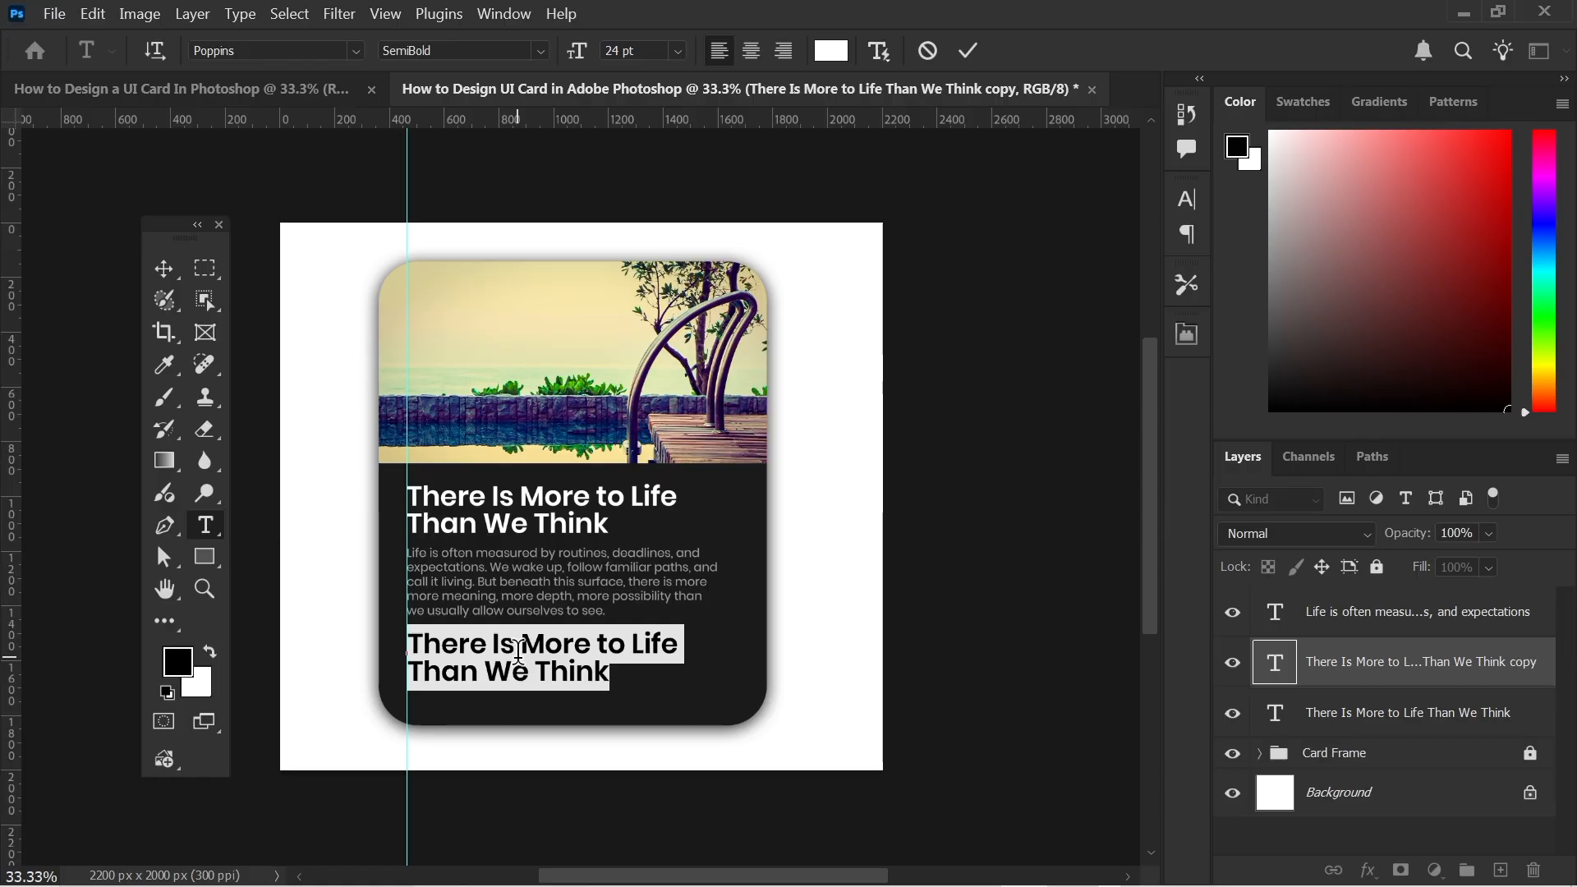
pyautogui.write('Read Mo')
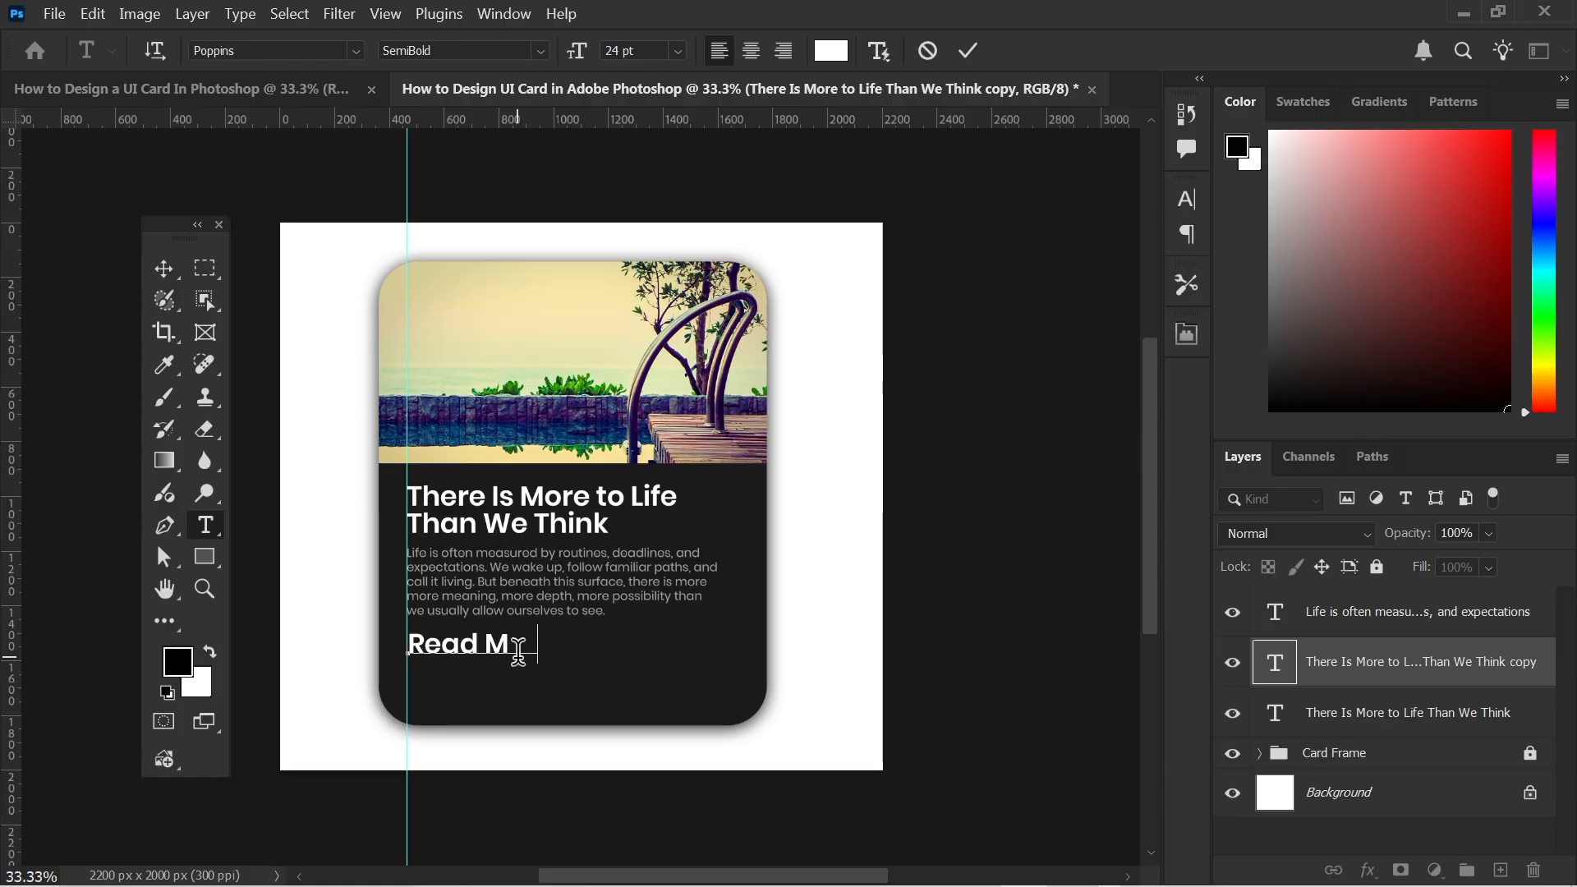
pyautogui.write('re !')
pyautogui.press('Left')
pyautogui.press('BackSpace')
pyautogui.press('Right')
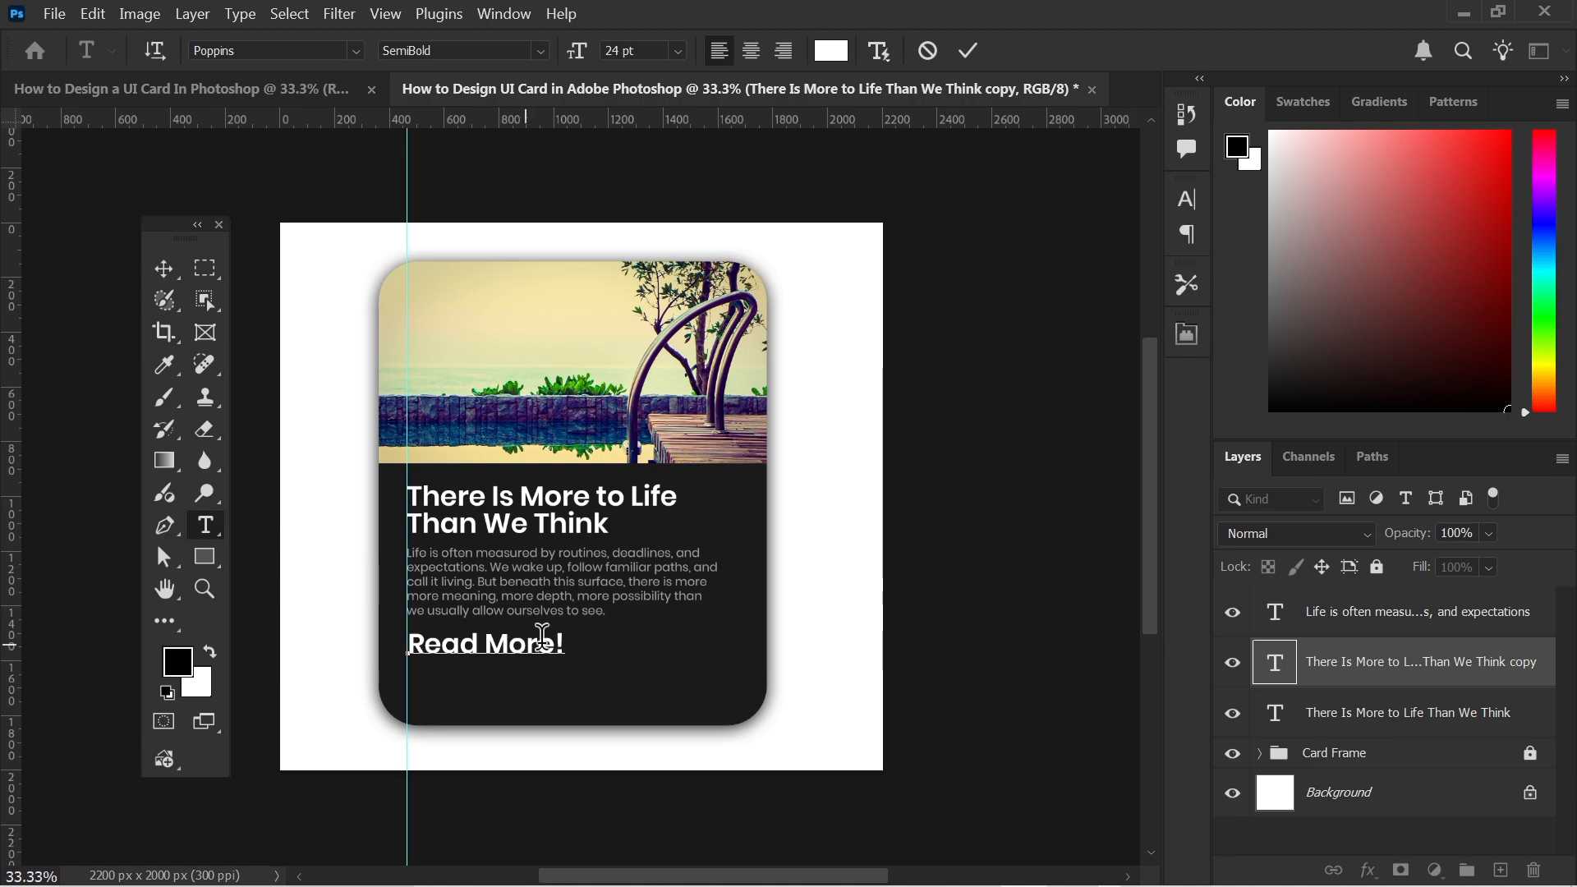
pyautogui.click(970, 50)
pyautogui.press('v')
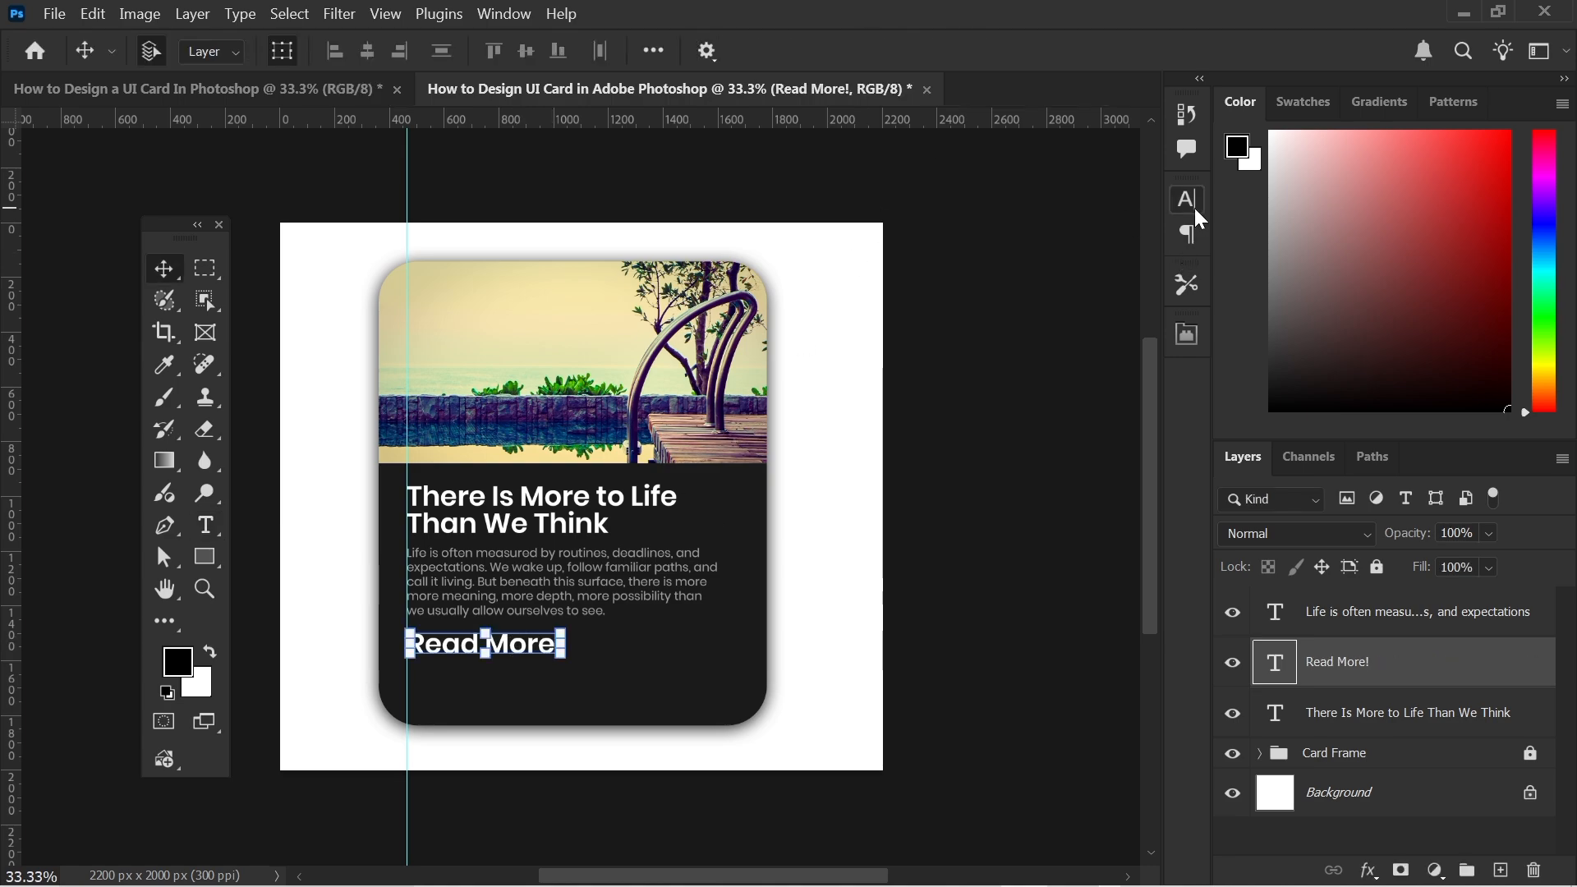
# Set the "Read More!" label to 16 pt in the SemiBold style.
pyautogui.click(1187, 198)
pyautogui.click(1146, 239)
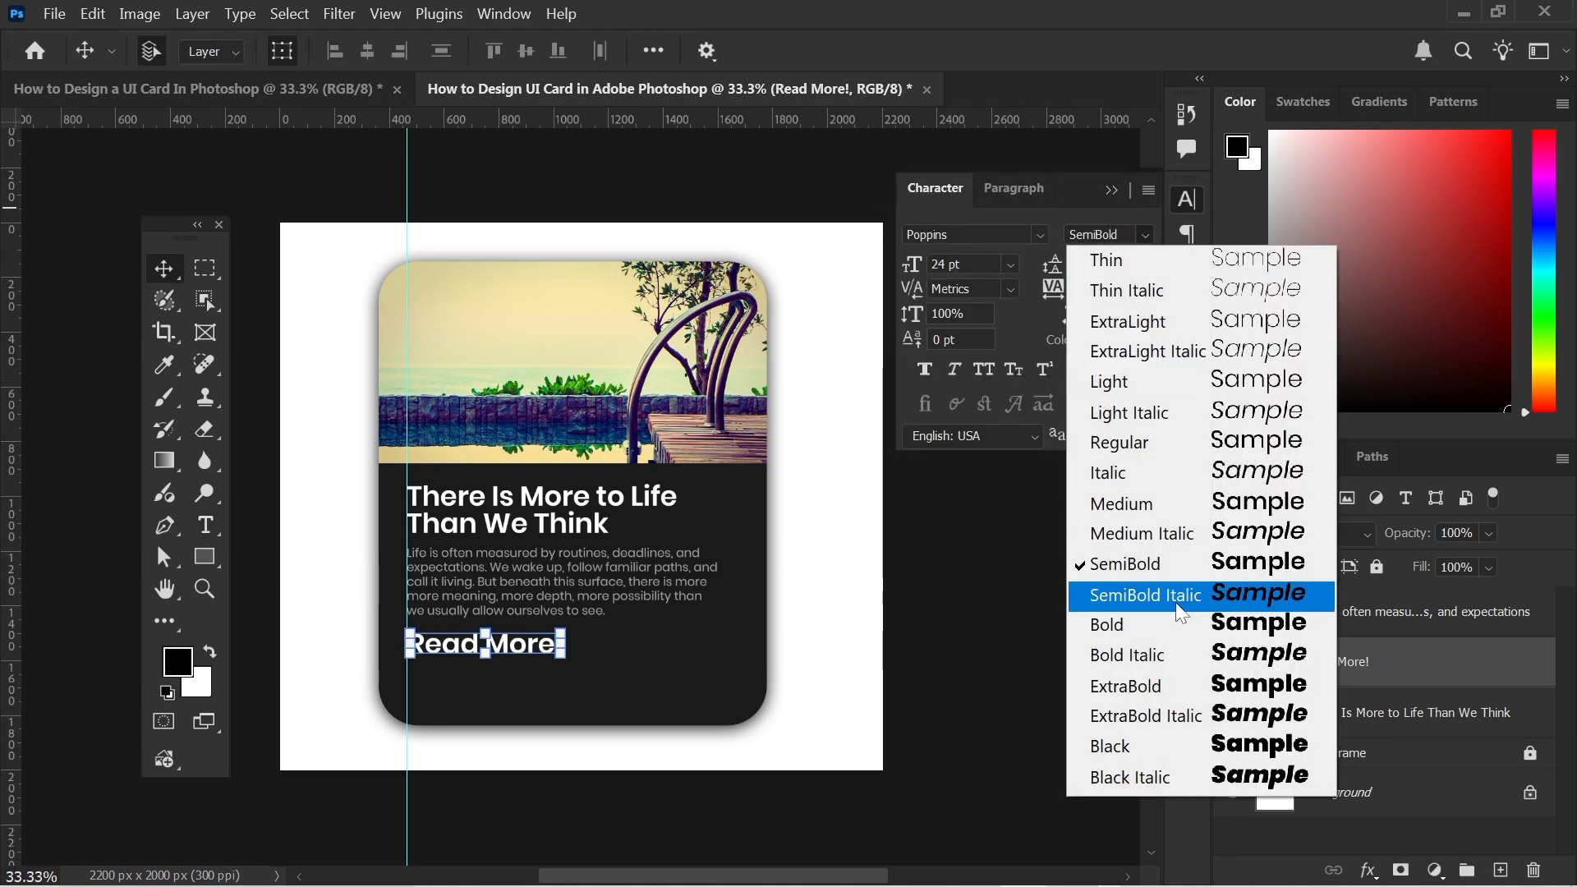
pyautogui.click(1137, 517)
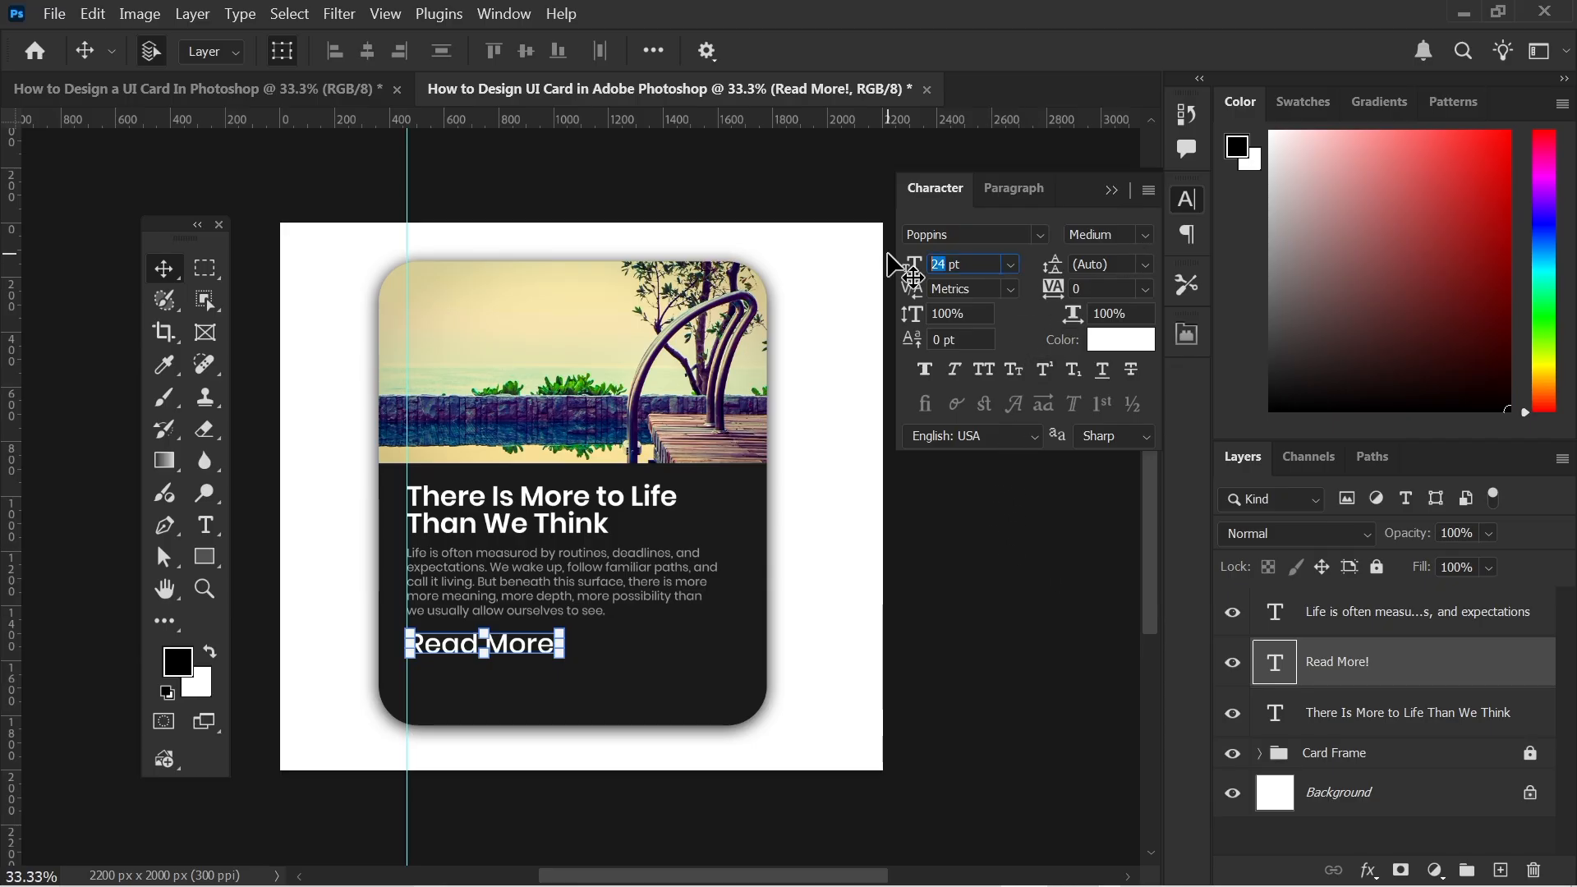
pyautogui.write('14')
pyautogui.press('Return')
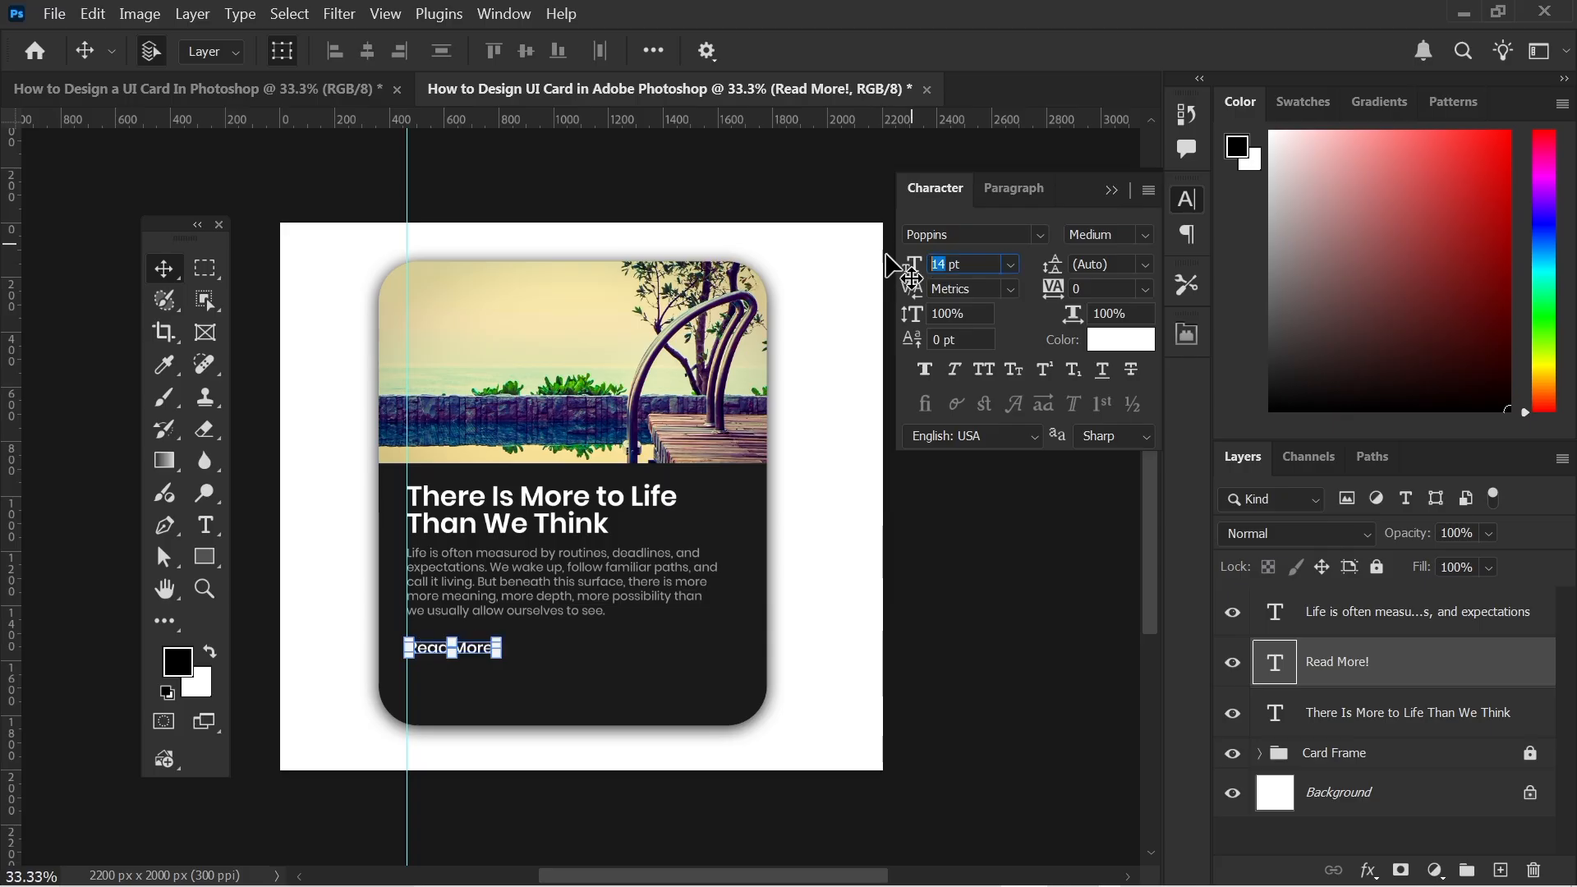
pyautogui.write('16')
pyautogui.press('Return')
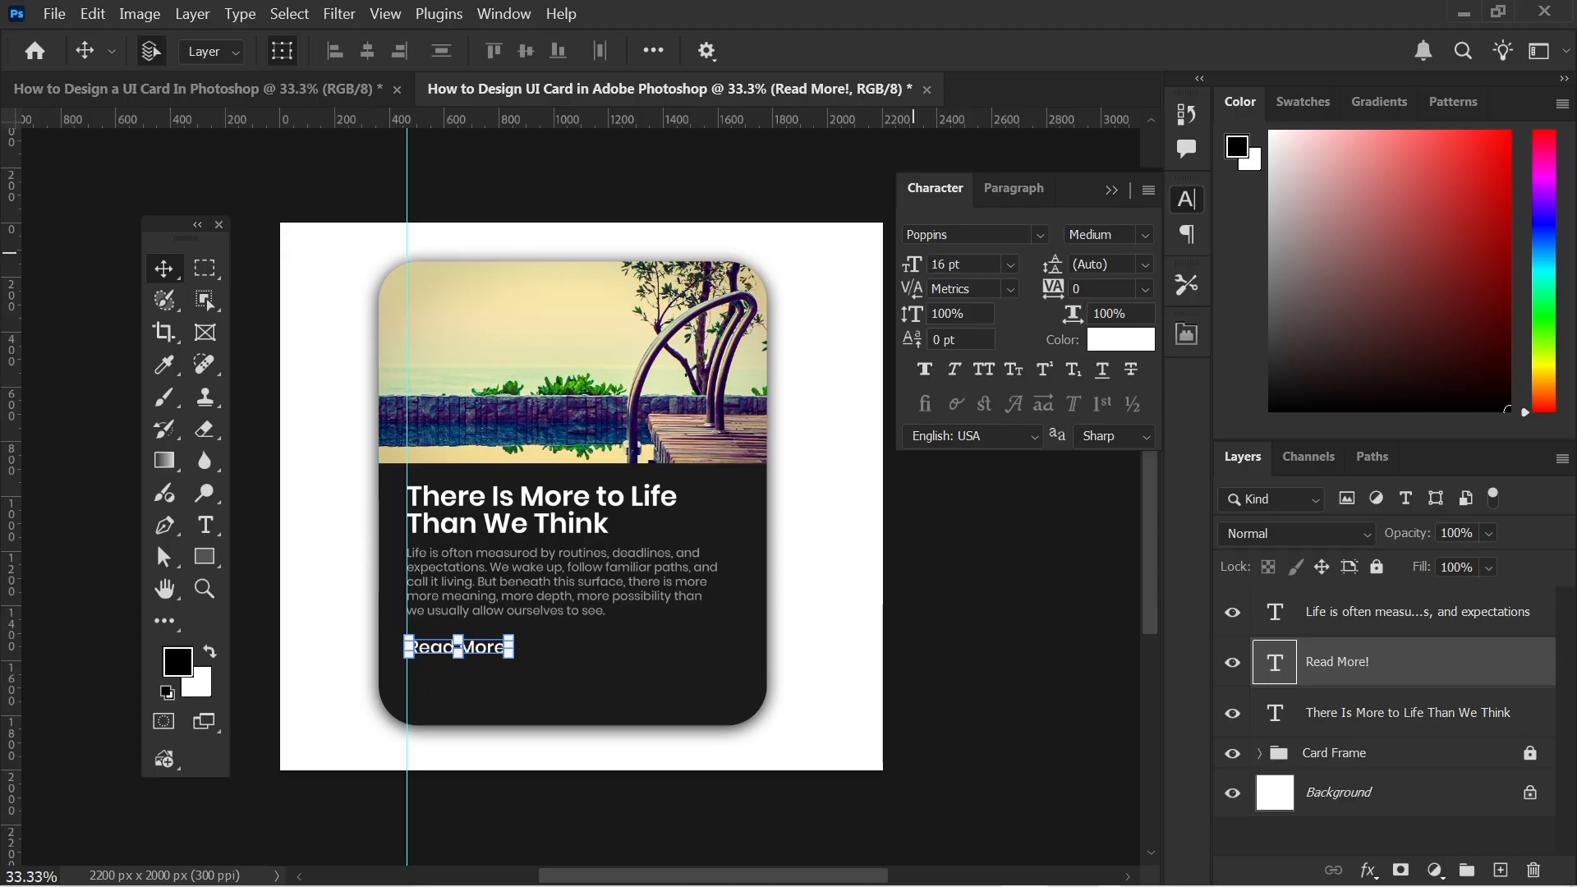
pyautogui.click(1144, 235)
pyautogui.click(1163, 557)
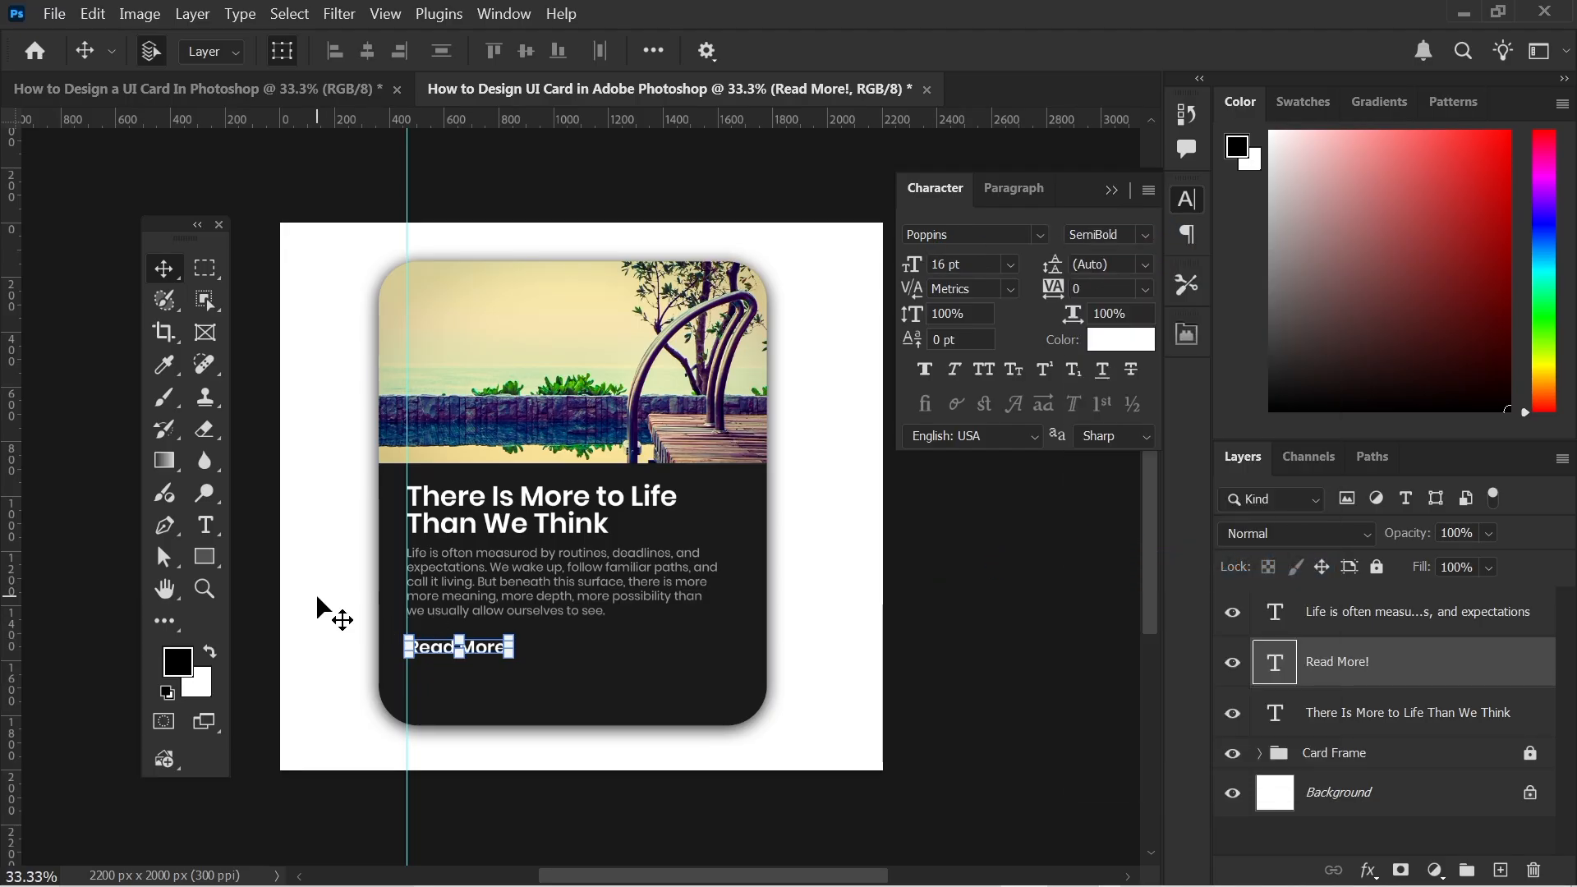
# Duplicate the "Read More!" label and place the copy just below it along the vertical guide.
pyautogui.click(380, 660)
pyautogui.click(493, 653)
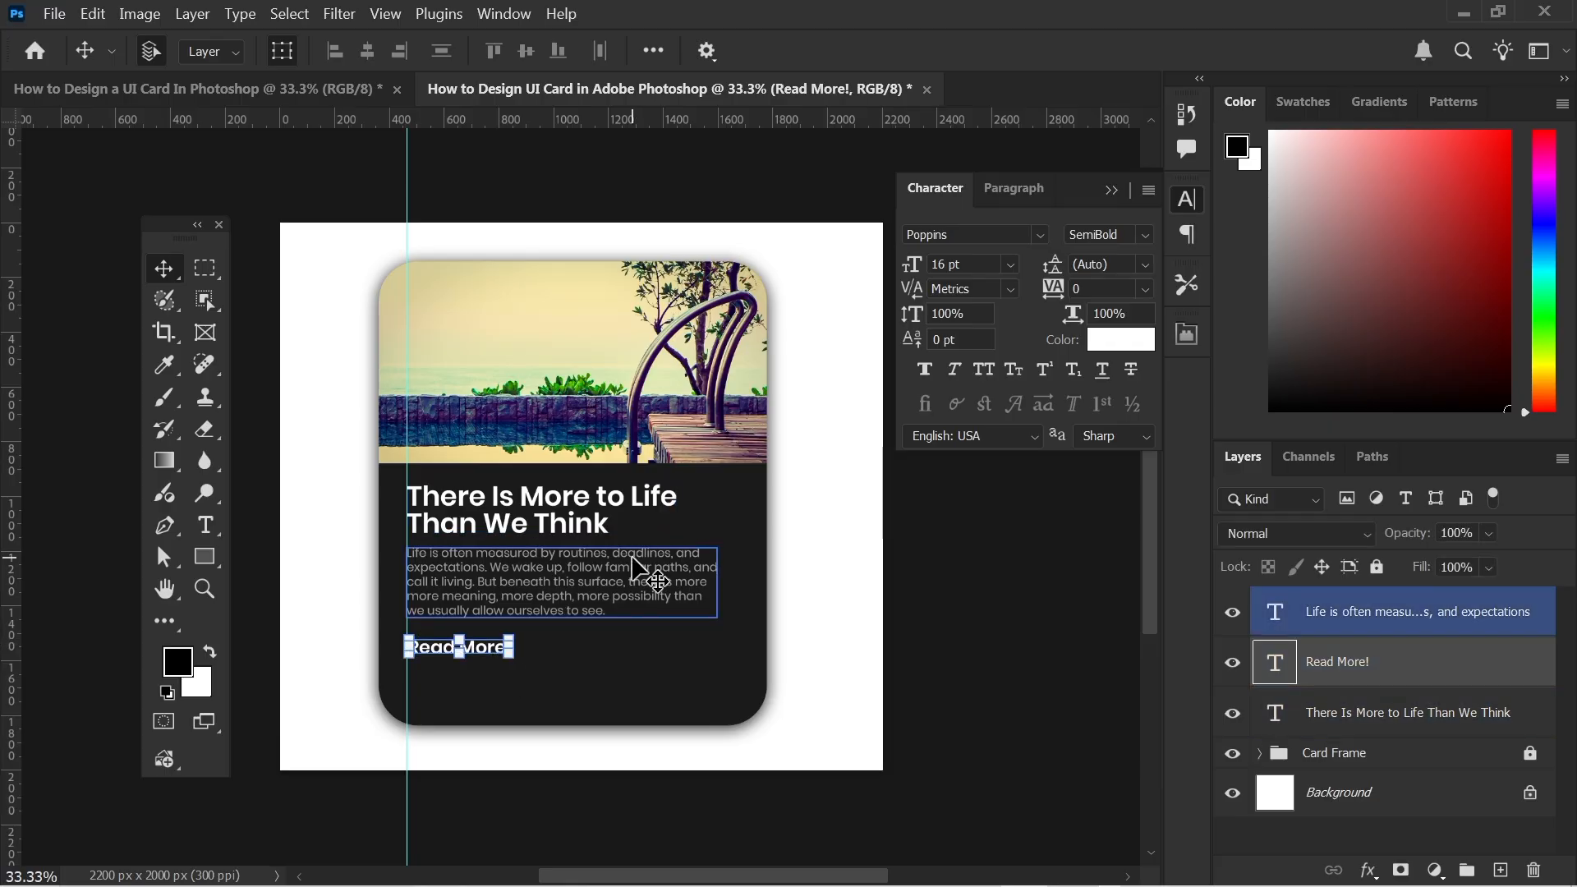
pyautogui.hotkey('ctrl', 'j')
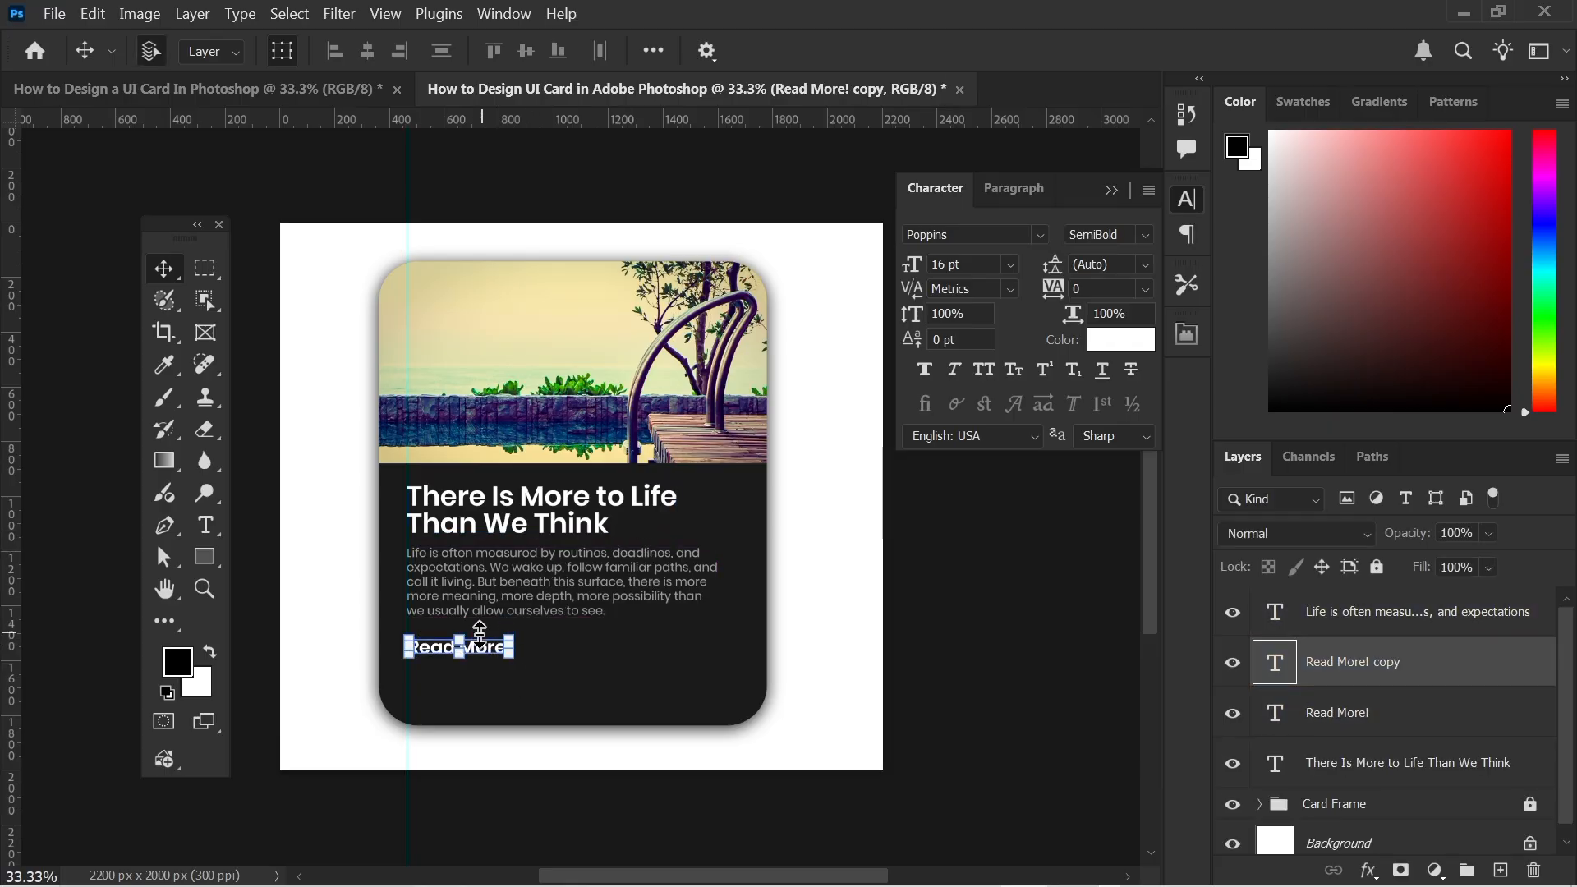
pyautogui.moveTo(483, 649); pyautogui.dragTo(486, 663)
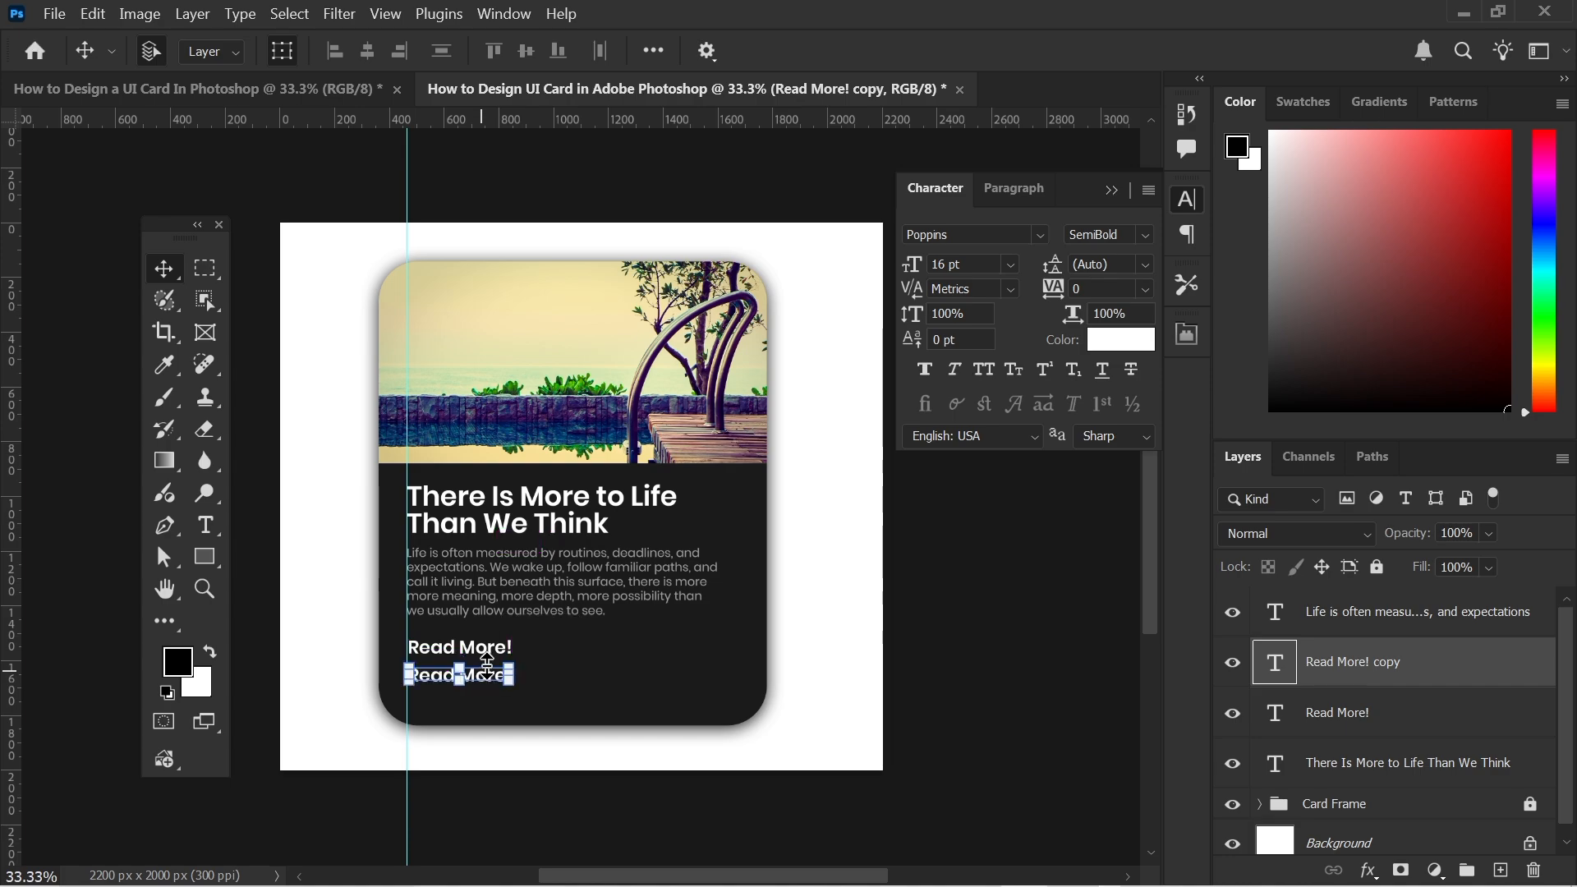
# Replace the duplicated label's text with "3.3k", commit it and return to the Move tool.
pyautogui.doubleClick(1276, 664)
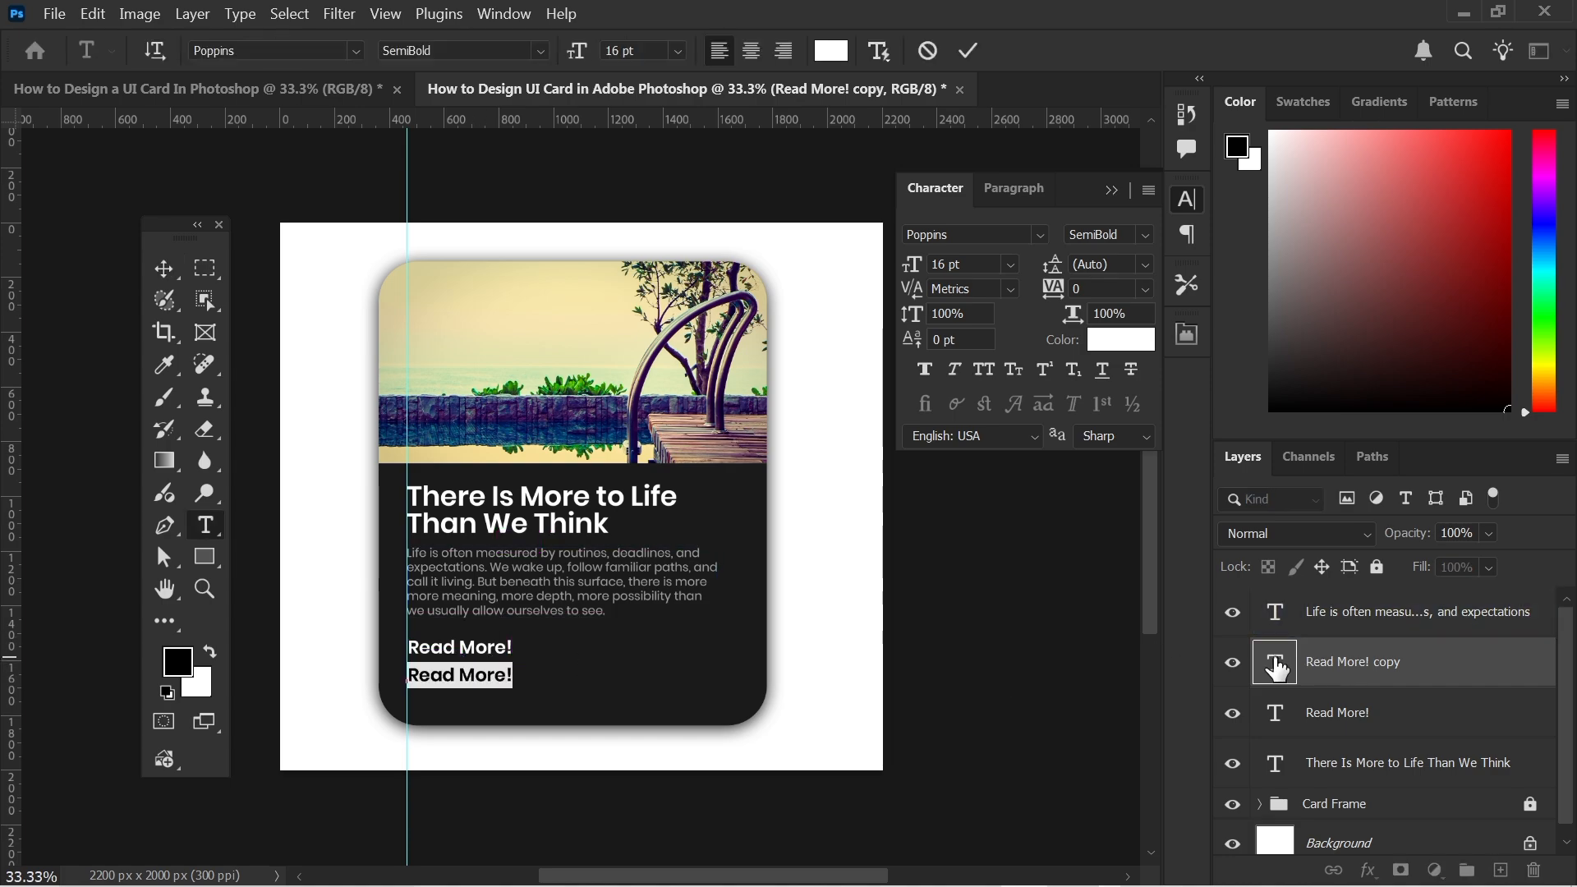
pyautogui.write('3.33')
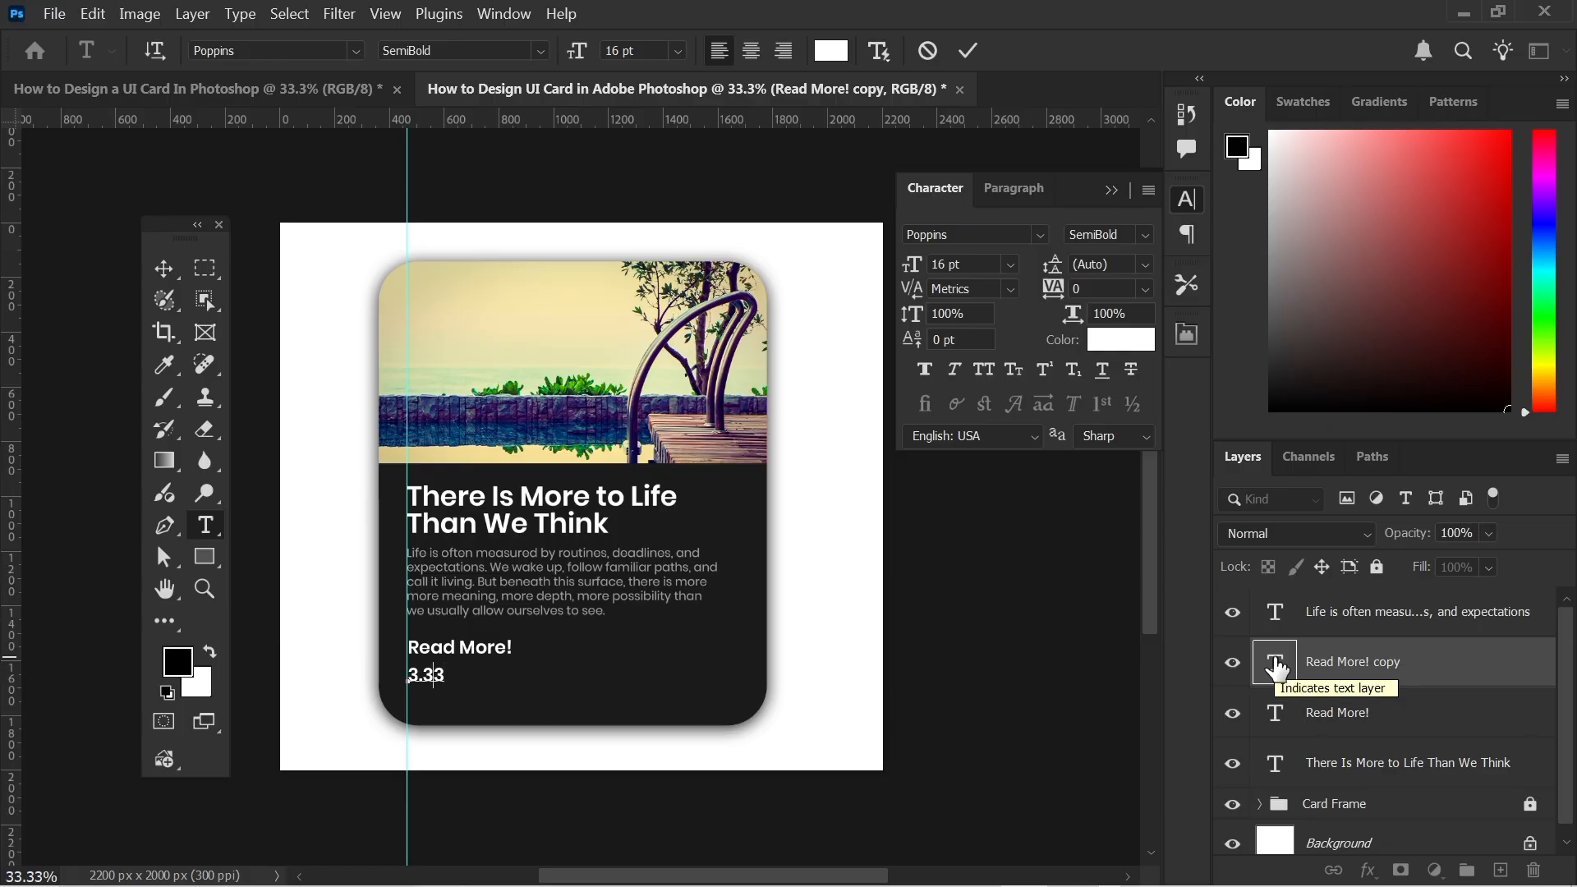
pyautogui.click(968, 52)
pyautogui.press('v')
pyautogui.click(291, 645)
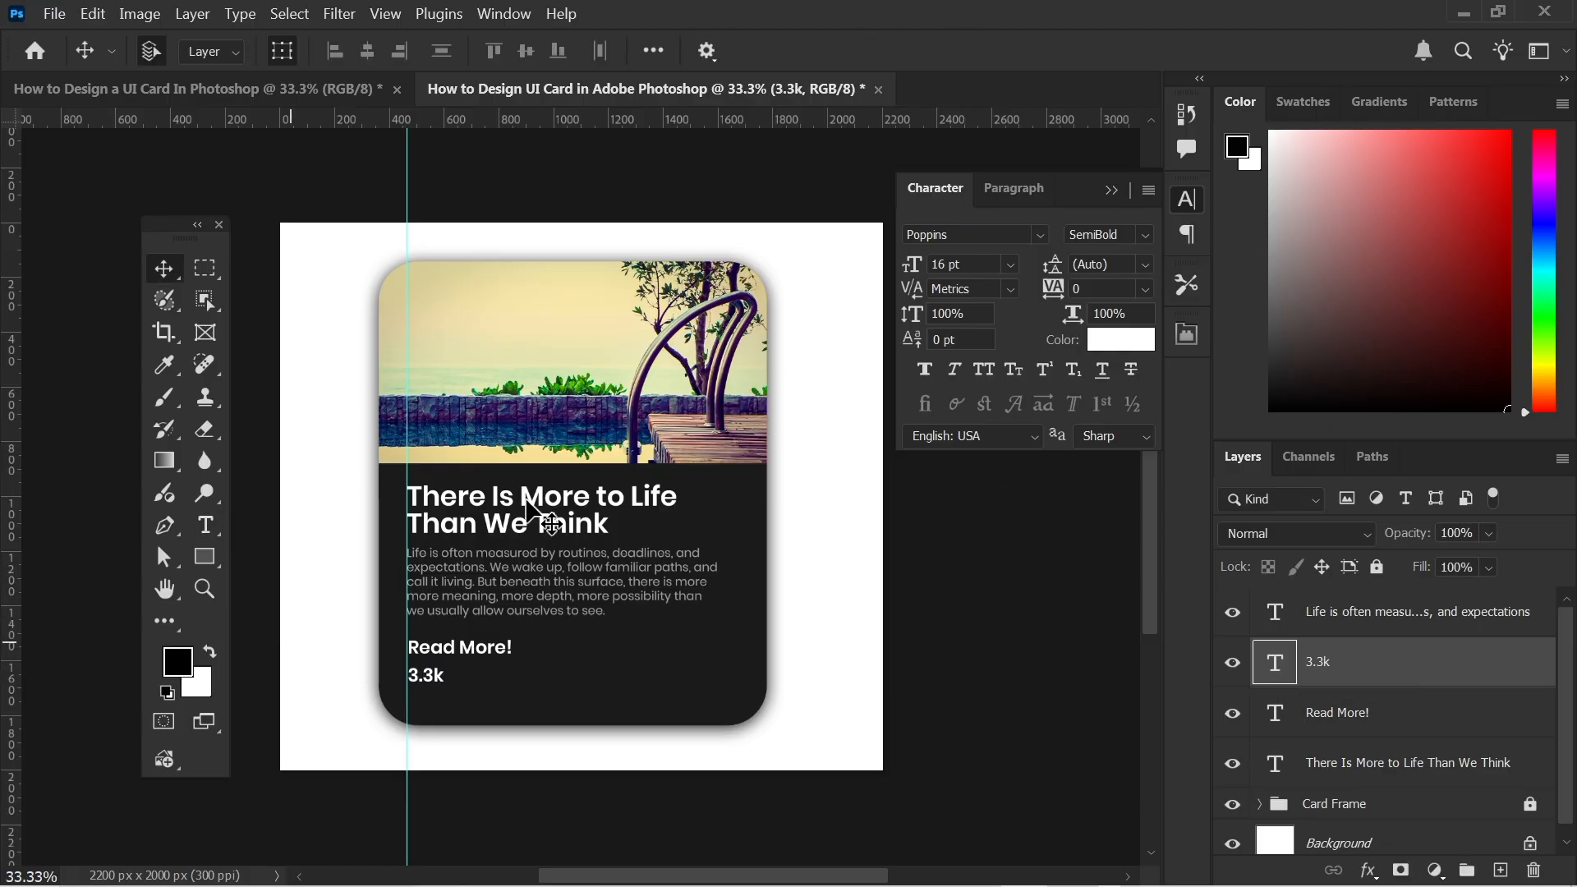
# Change the "3.3k" label's font style to Medium.
pyautogui.click(589, 559)
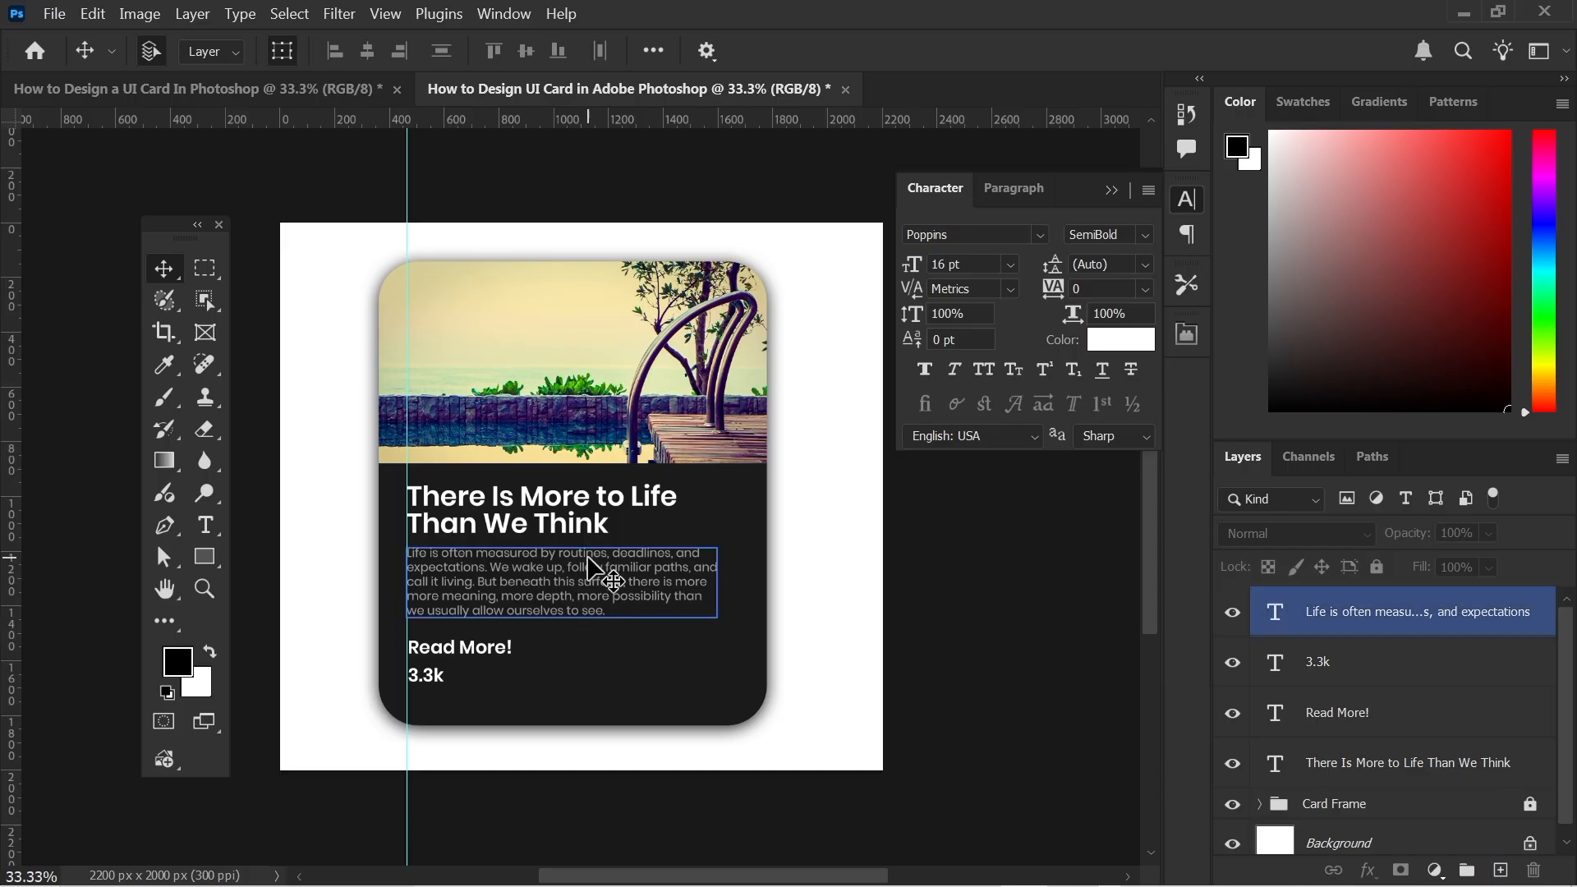
pyautogui.hotkey('ctrl', '+')
pyautogui.hotkey('ctrl', '+')
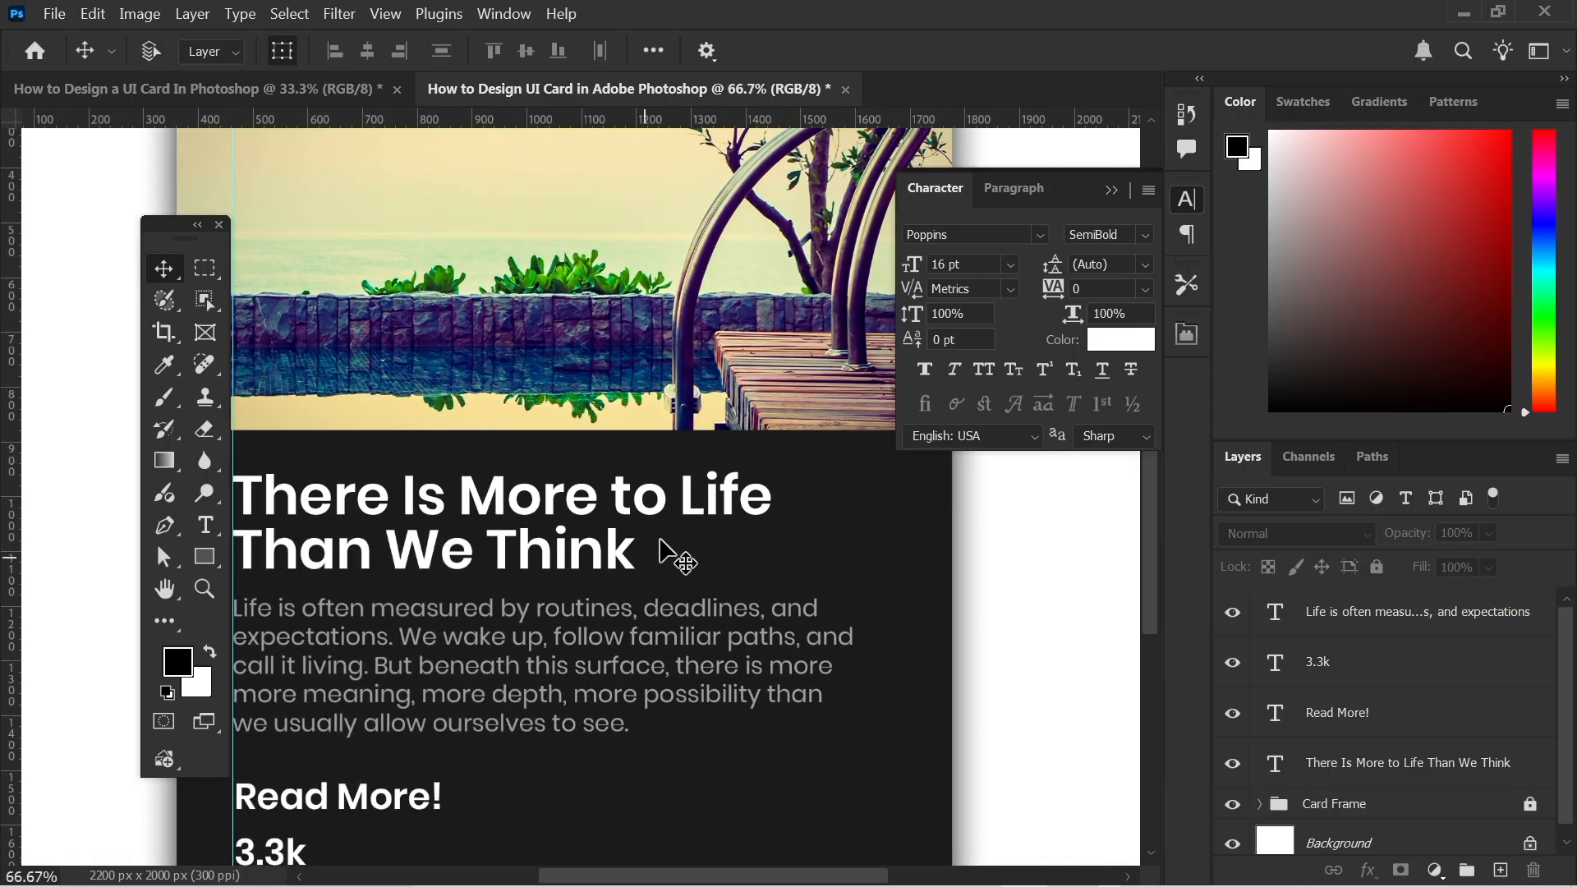
pyautogui.scroll(-2, 661, 545)
pyautogui.moveTo(636, 872); pyautogui.dragTo(605, 872)
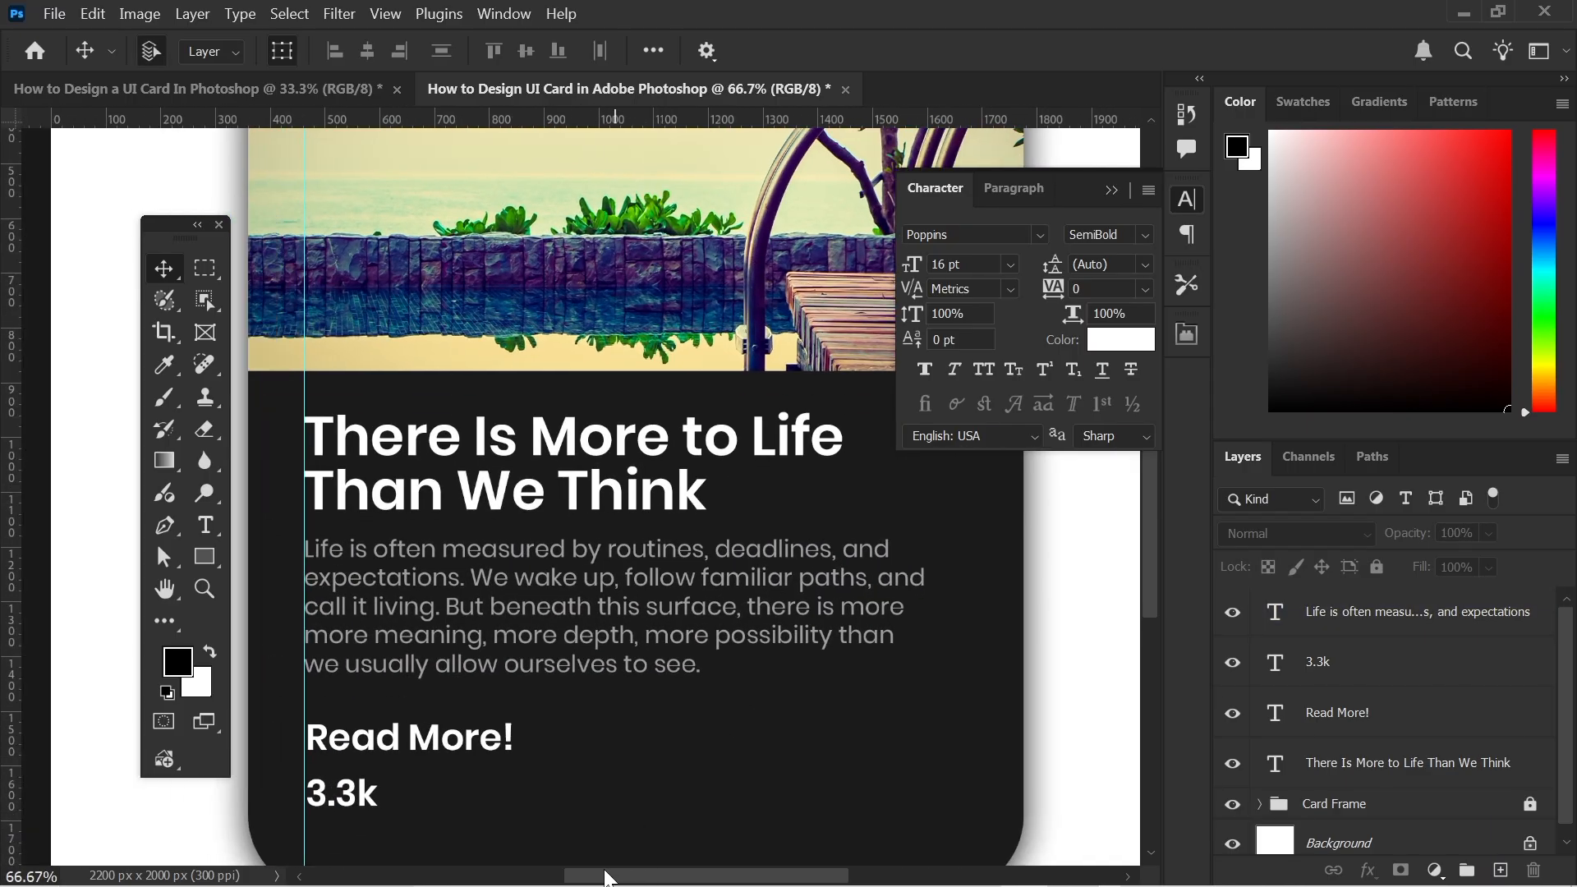
pyautogui.scroll(-3, 605, 644)
pyautogui.click(419, 659)
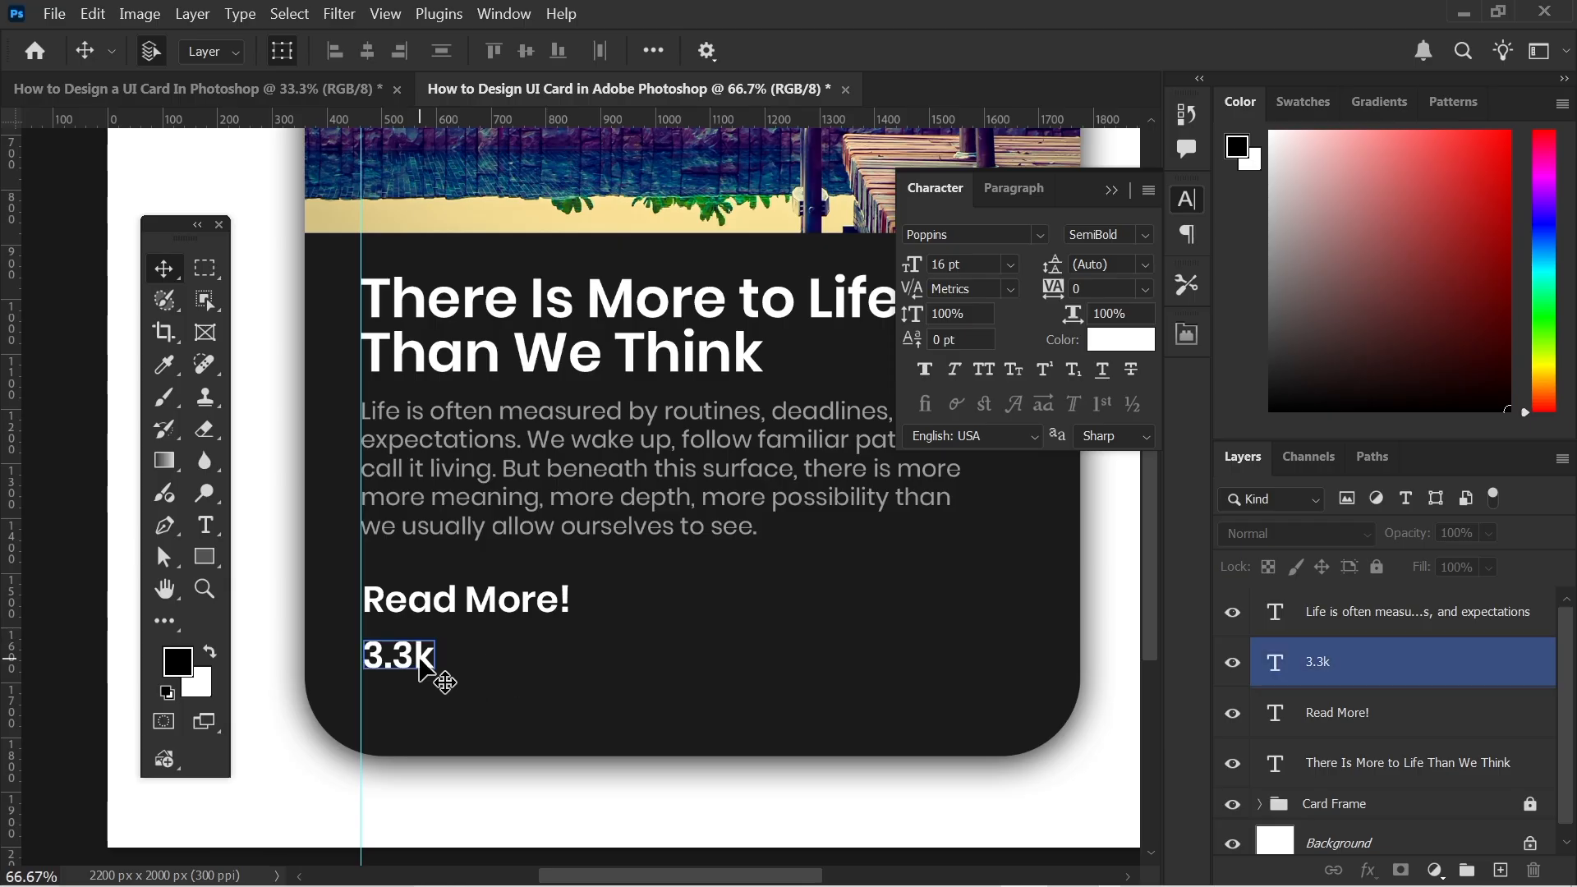
pyautogui.click(1143, 235)
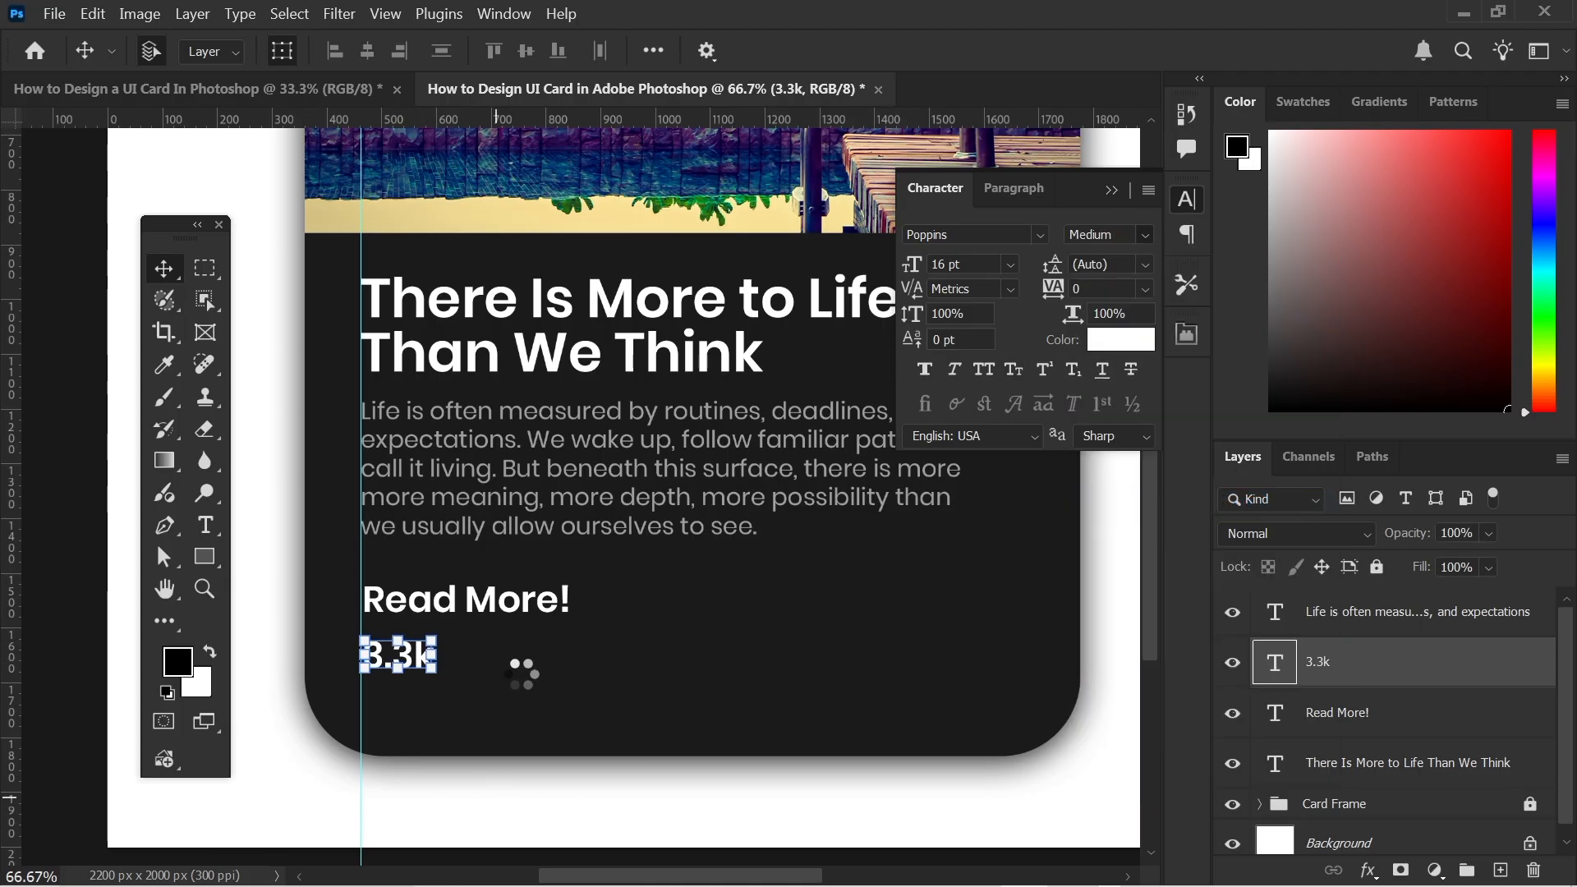
pyautogui.click(475, 665)
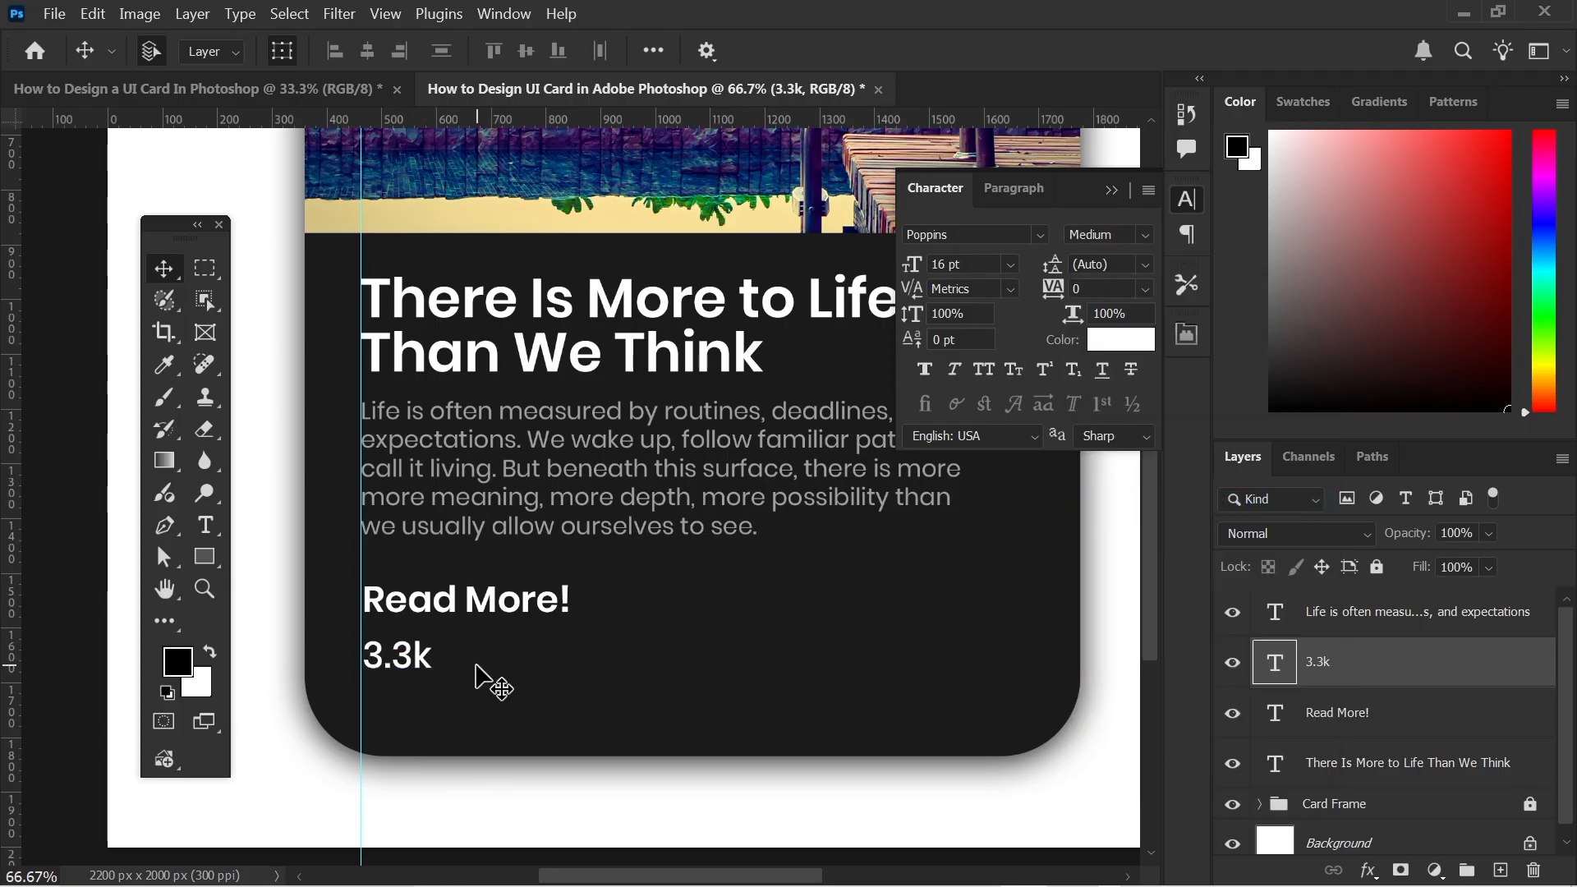
pyautogui.click(413, 657)
pyautogui.click(414, 639)
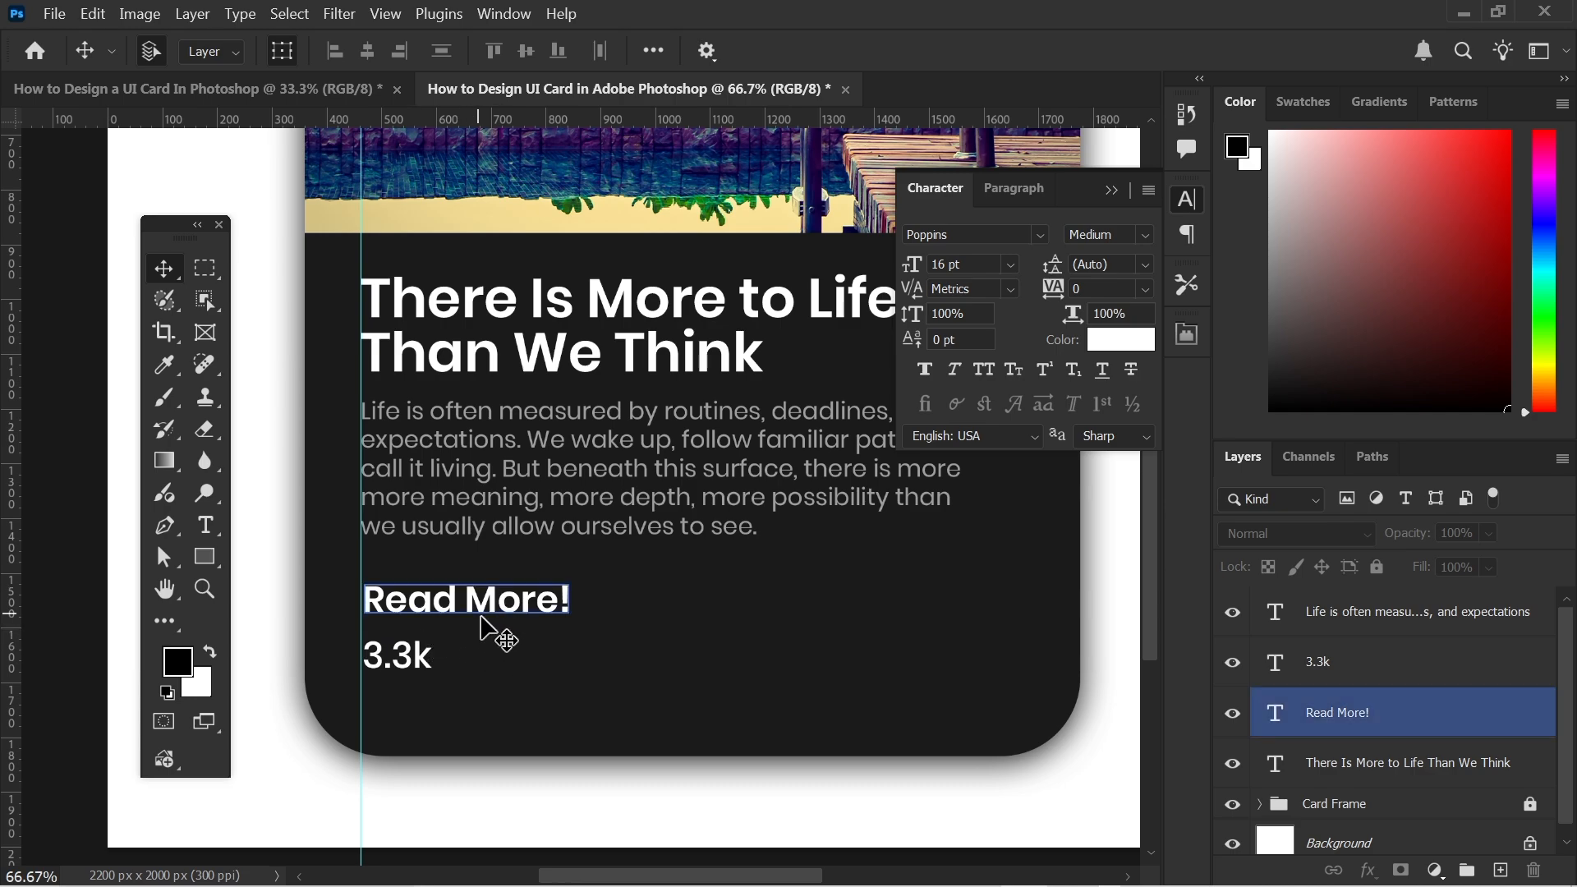
pyautogui.click(398, 673)
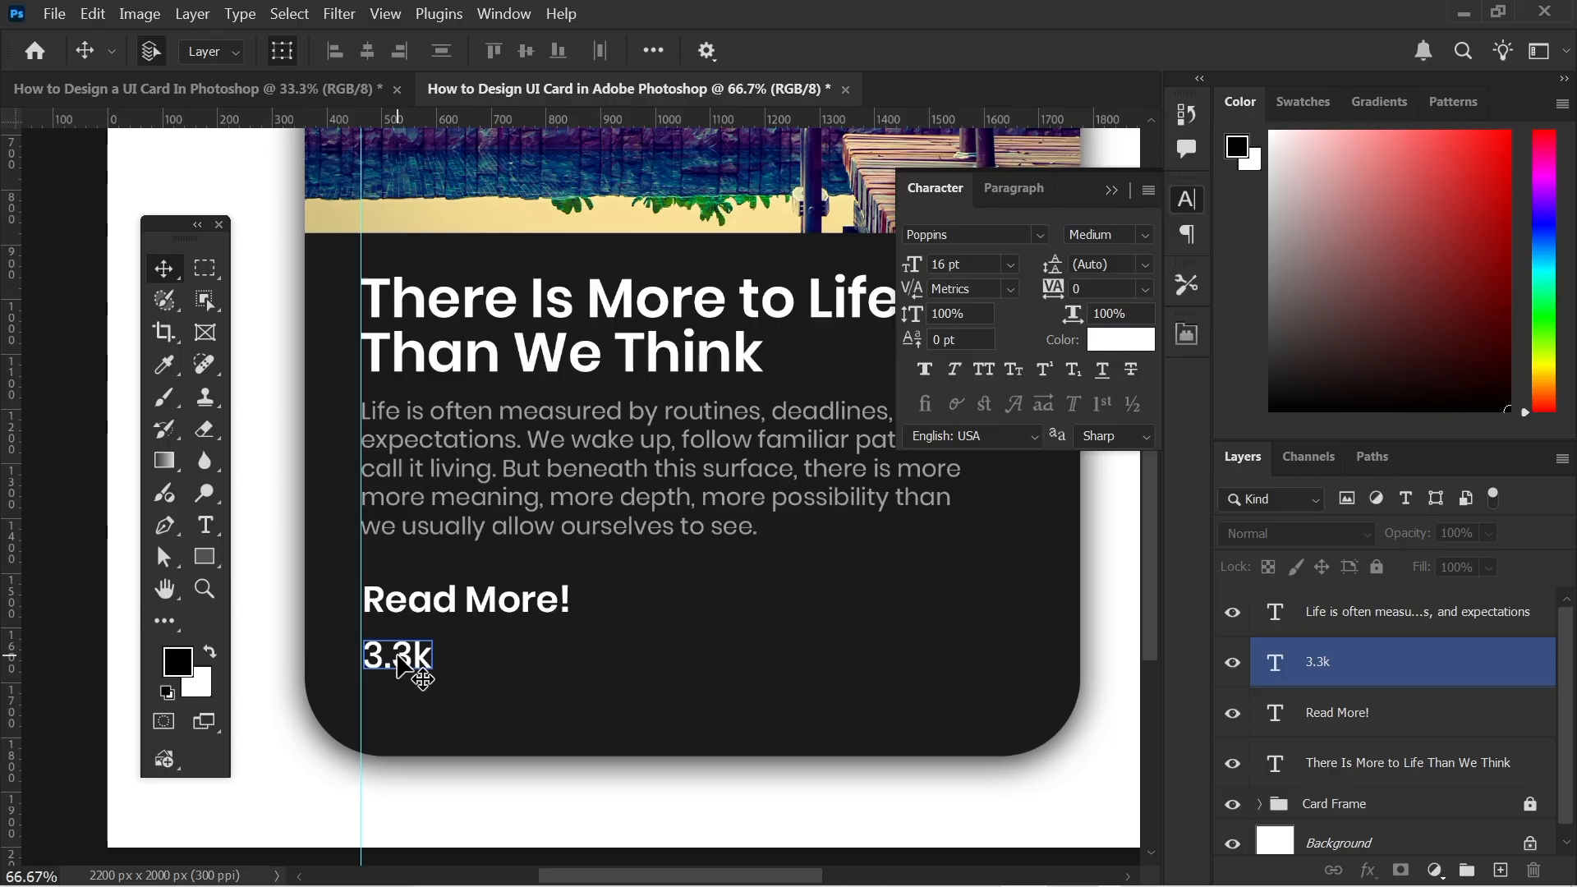
# Create a 100 px by 100 px circle on the card's lower area and fill it with bright green.
pyautogui.moveTo(207, 560); pyautogui.dragTo(324, 588)
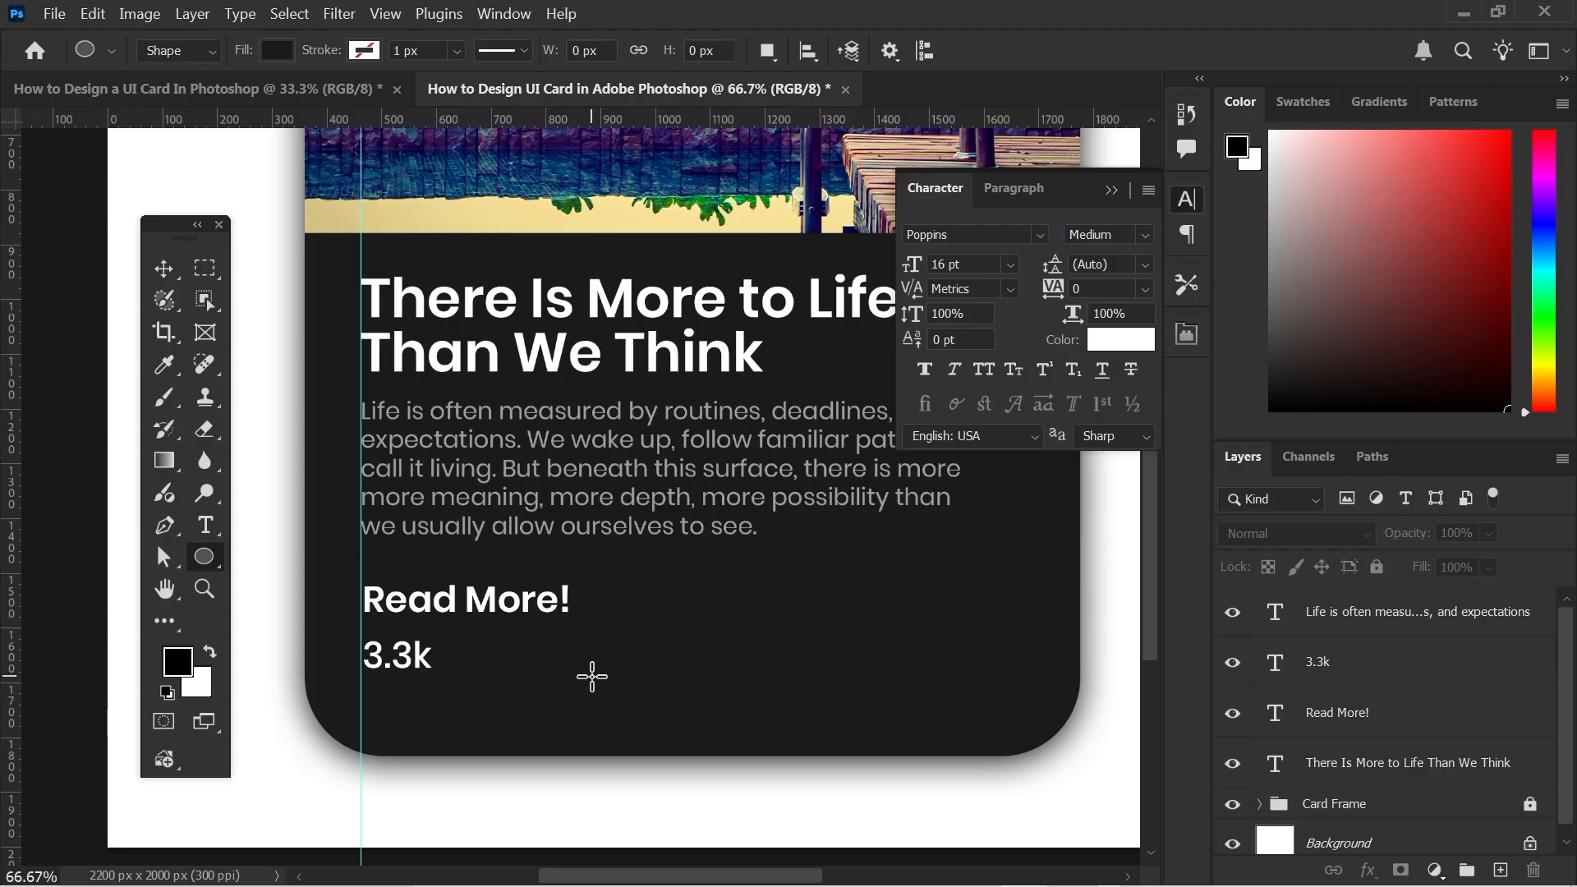
pyautogui.click(519, 662)
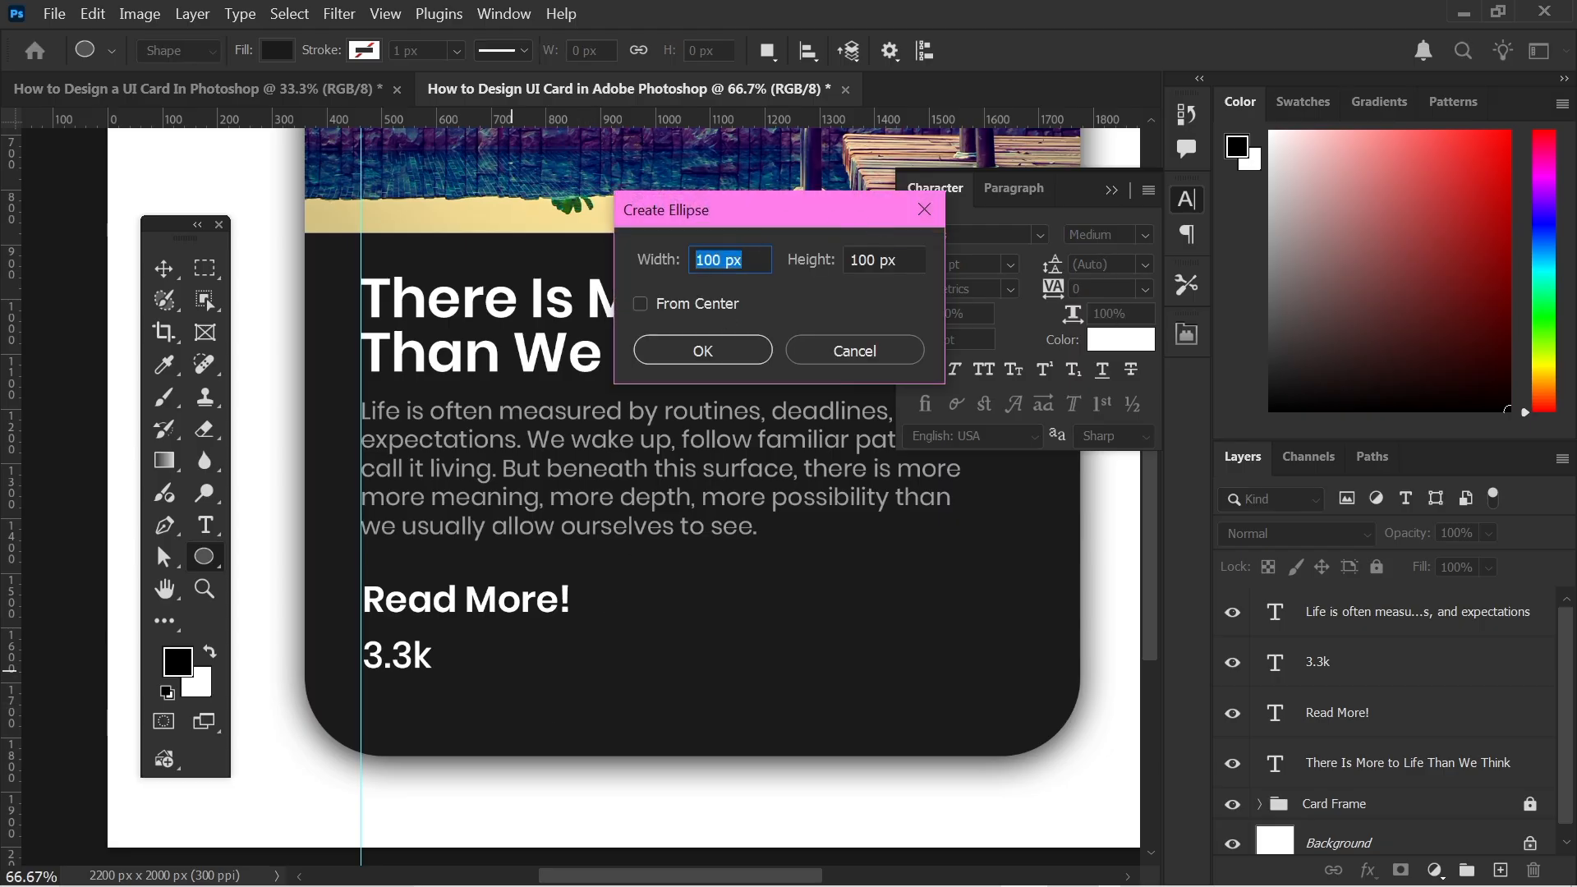
pyautogui.click(716, 351)
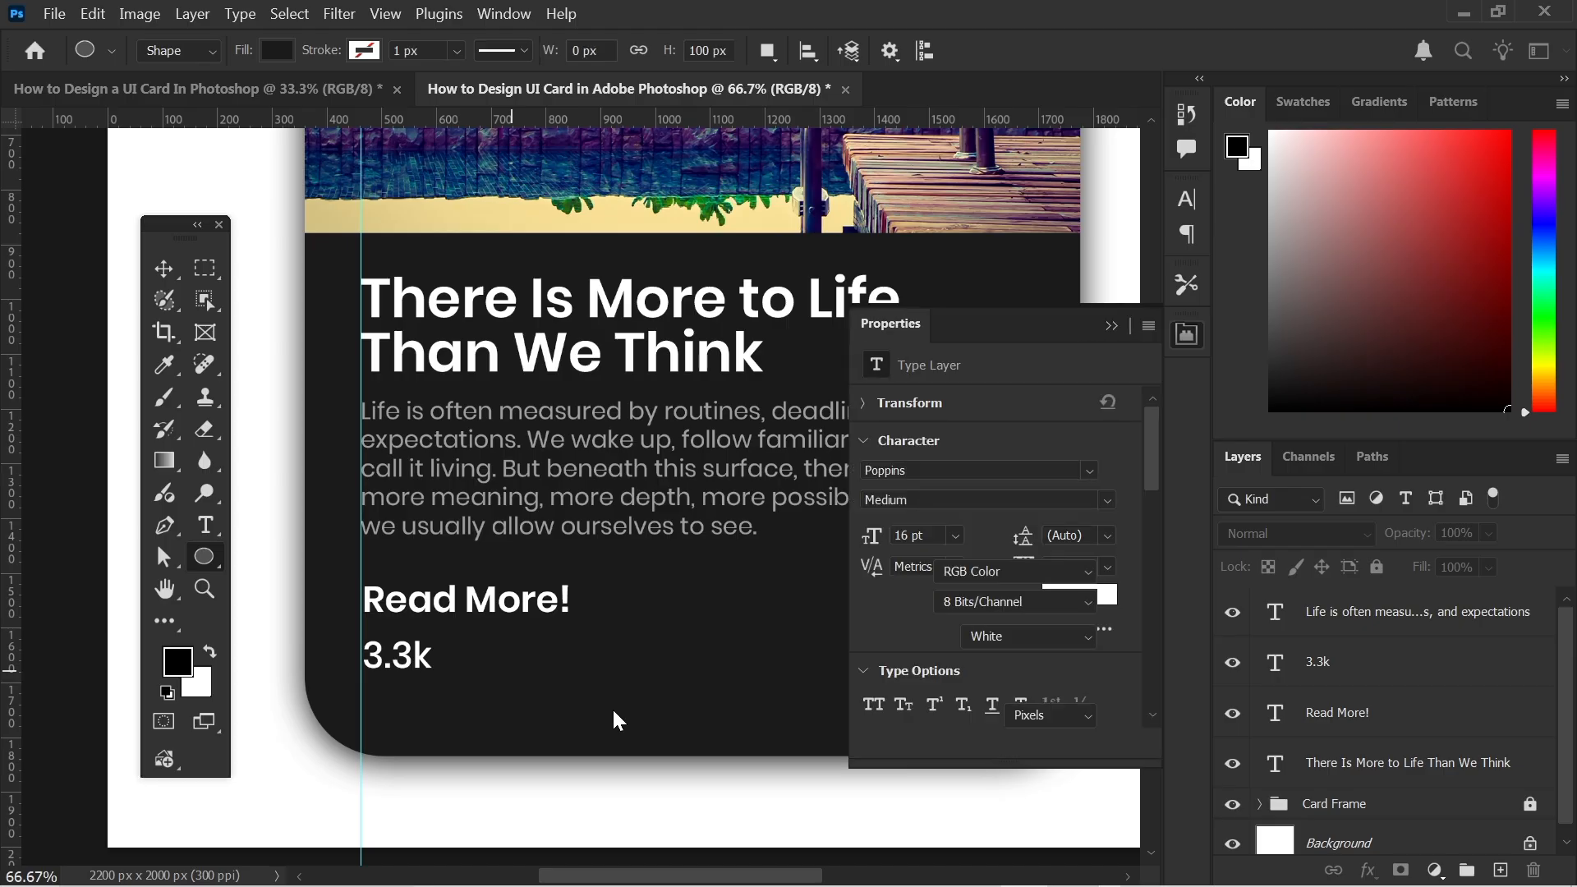
pyautogui.click(937, 580)
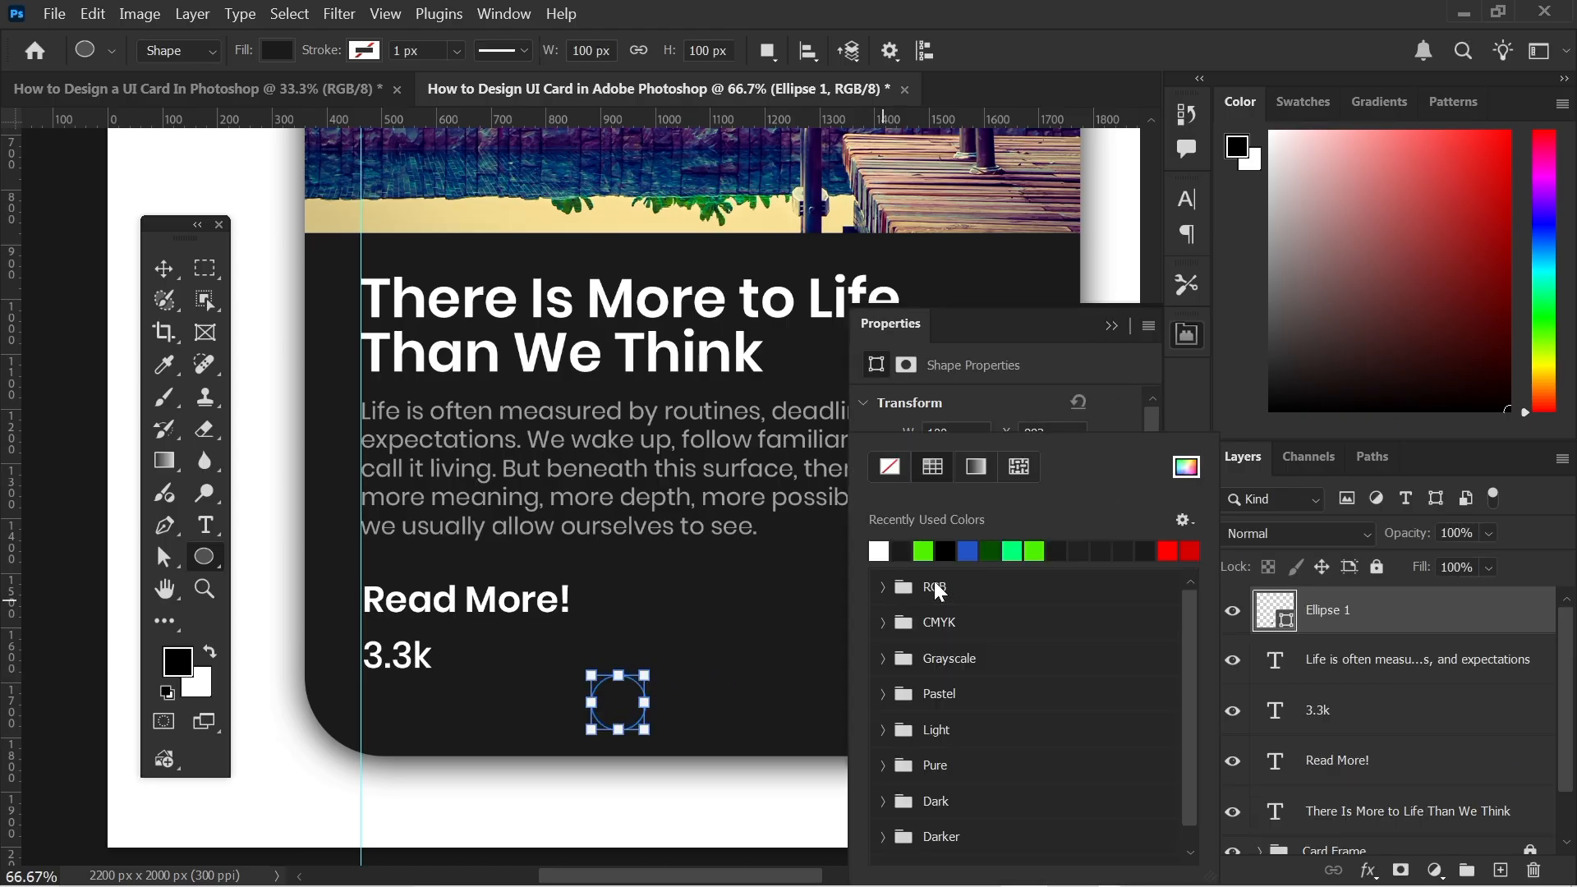
pyautogui.click(928, 552)
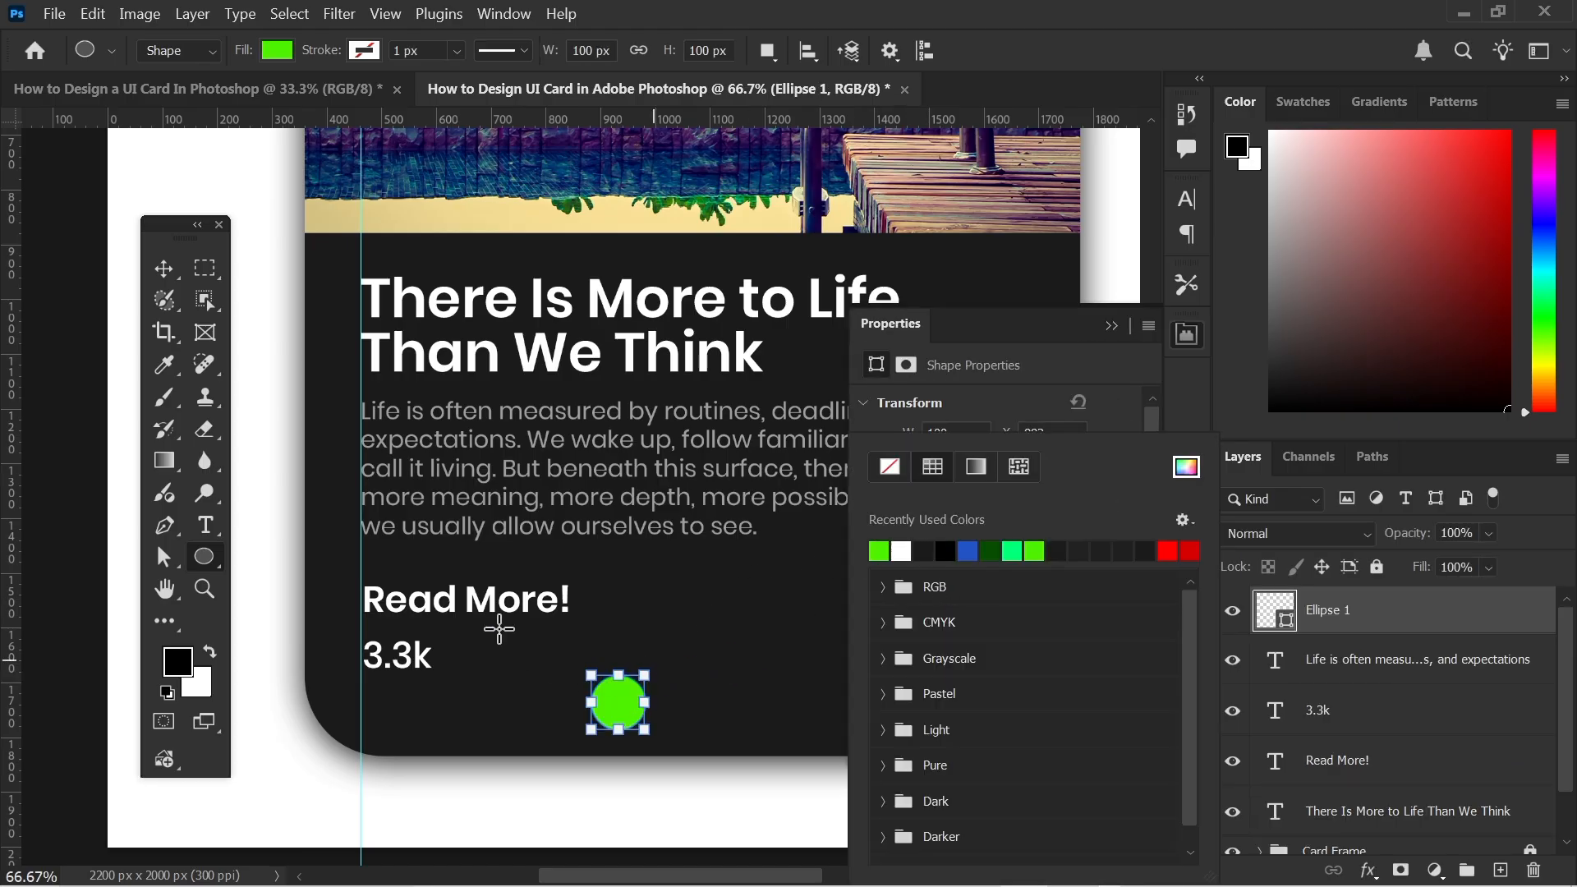
# Move the green circle beside the "3.3k" label, vertically centered with it.
pyautogui.click(169, 272)
pyautogui.click(169, 273)
pyautogui.moveTo(628, 695); pyautogui.dragTo(527, 656)
# Duplicate the circle twice, offsetting each copy about 50 px to the right so the three overlap in a row.
pyautogui.hotkey('ctrl', 'j')
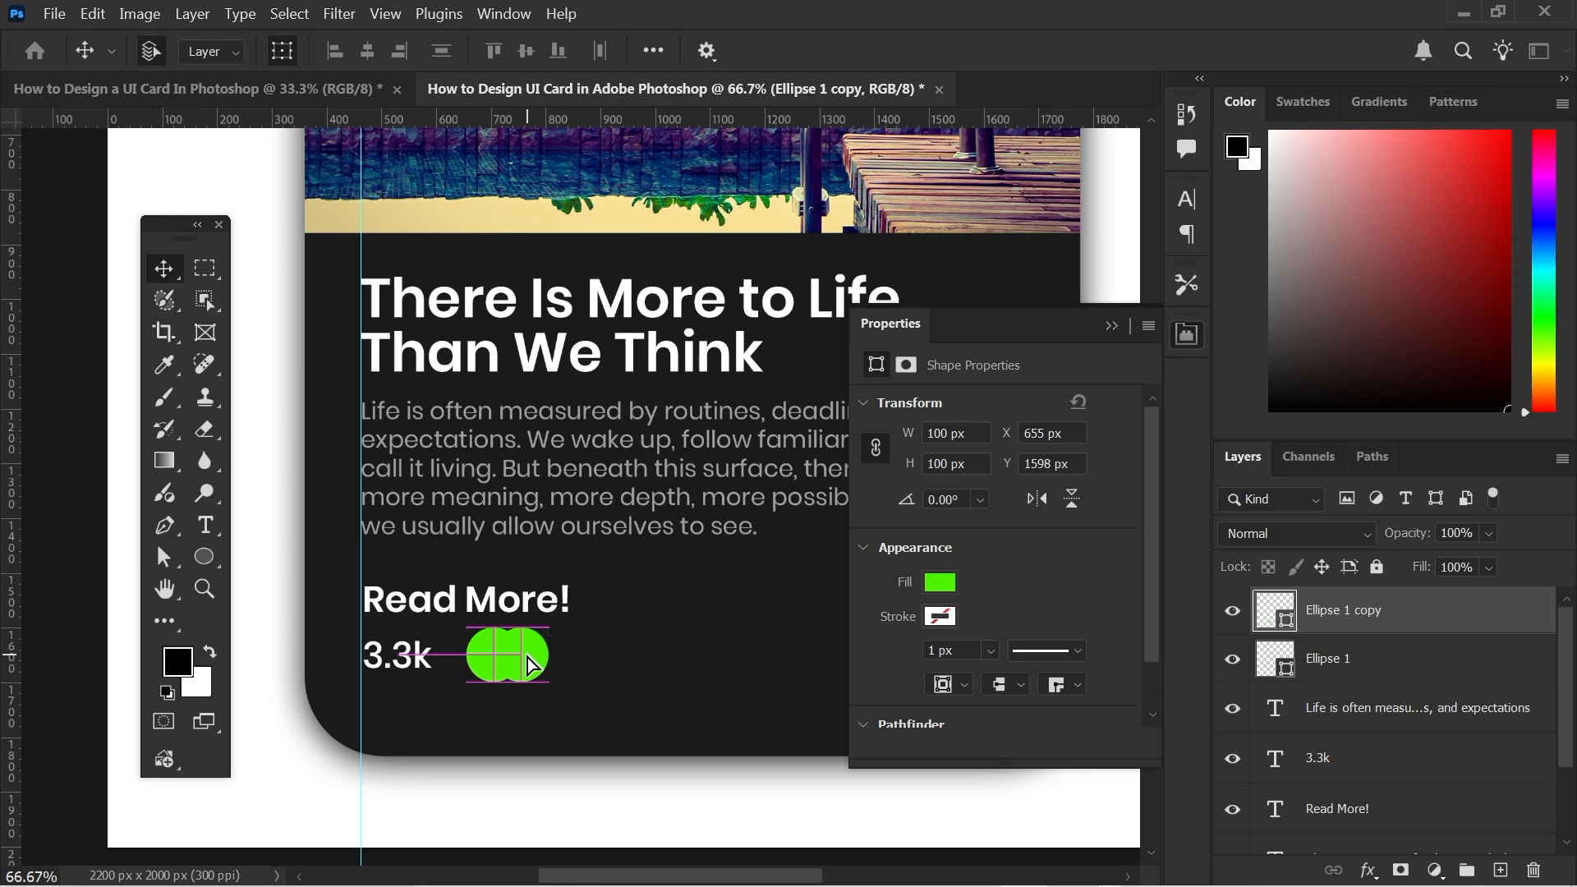
pyautogui.hotkey('ctrl', 'j')
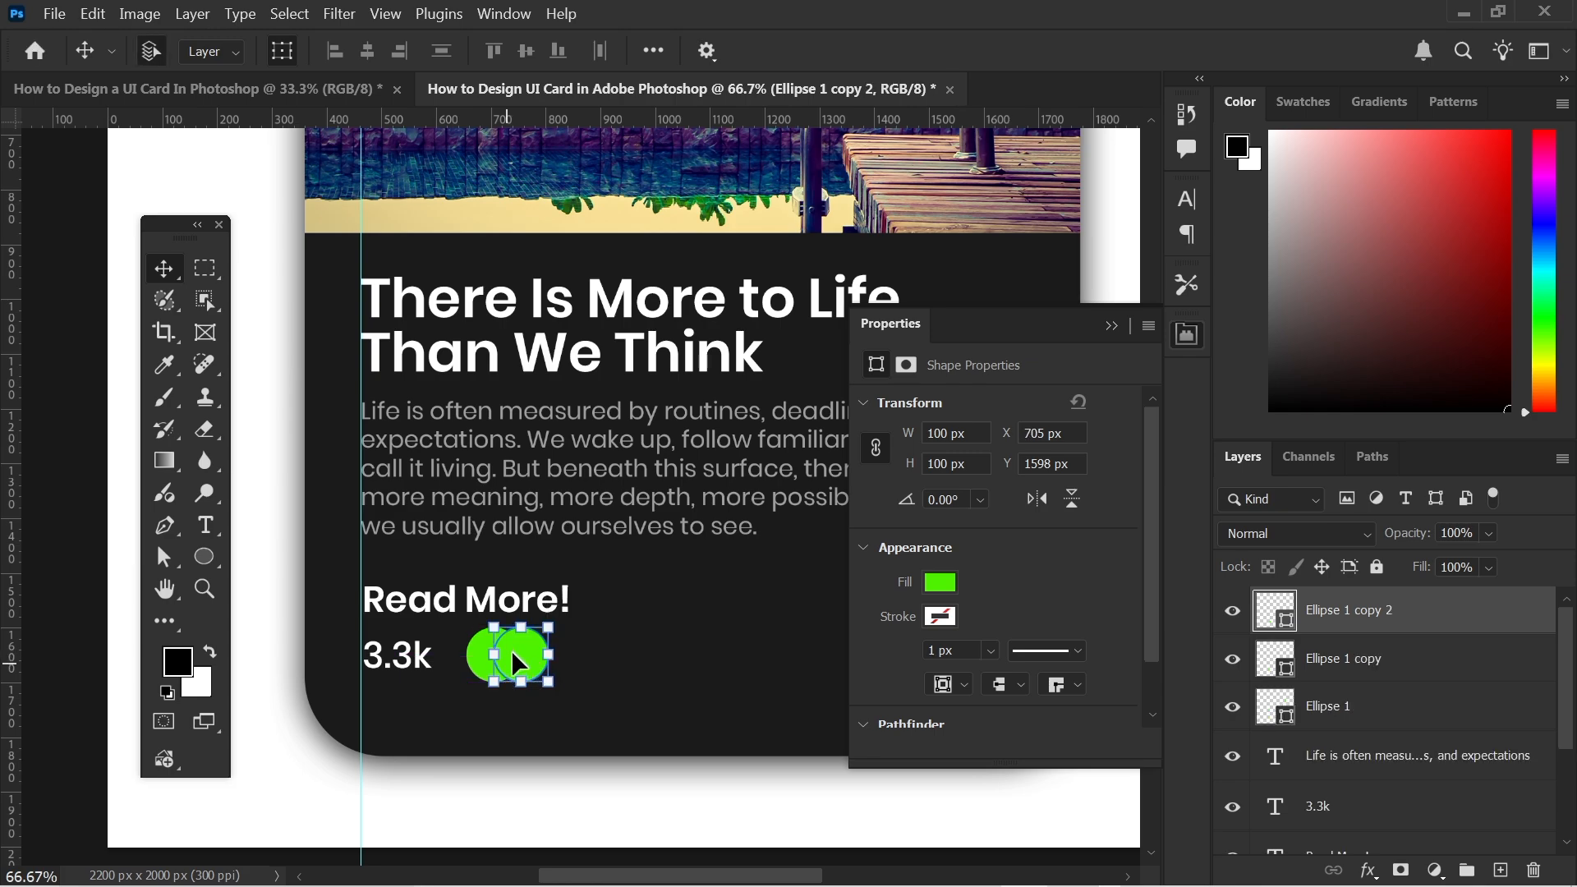
pyautogui.moveTo(516, 647); pyautogui.dragTo(551, 650)
pyautogui.click(699, 622)
# Fill the middle circle with dark green.
pyautogui.click(1451, 667)
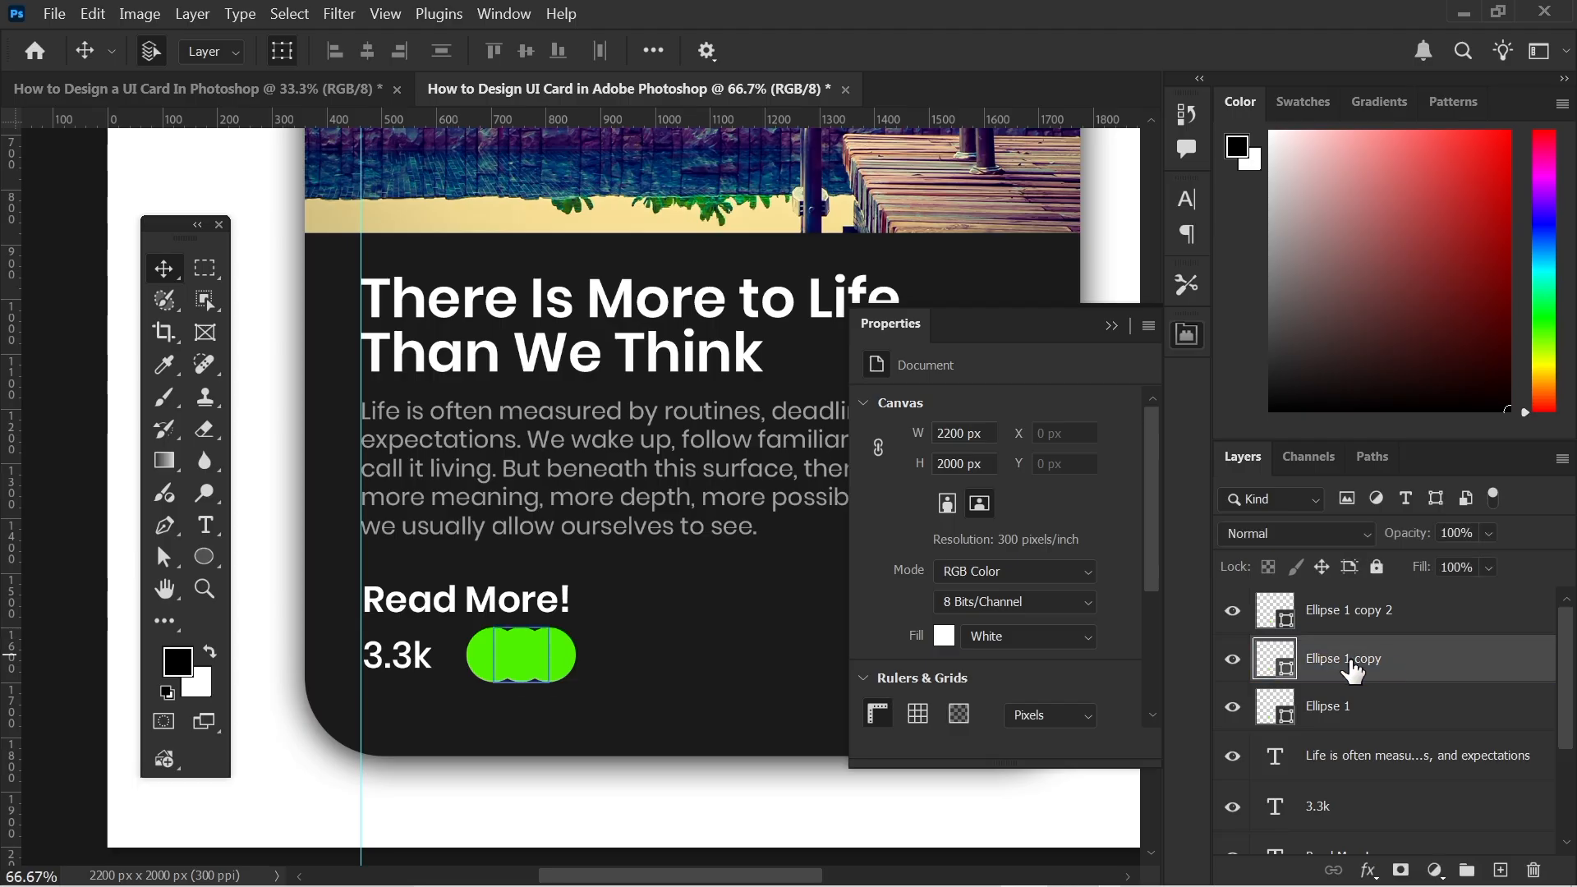
pyautogui.click(942, 585)
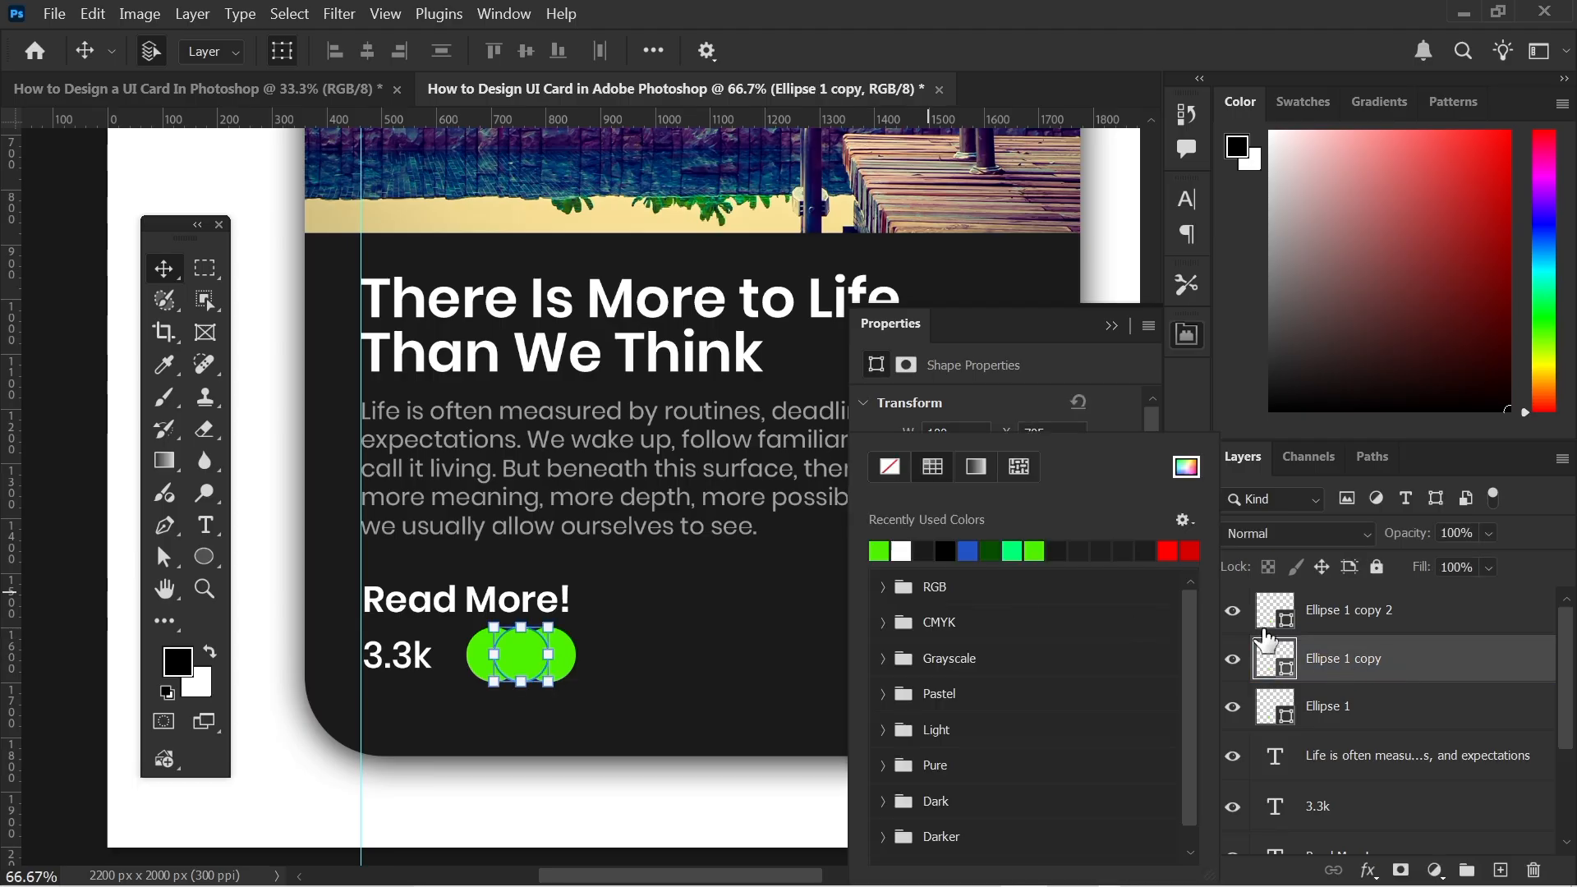
pyautogui.click(989, 552)
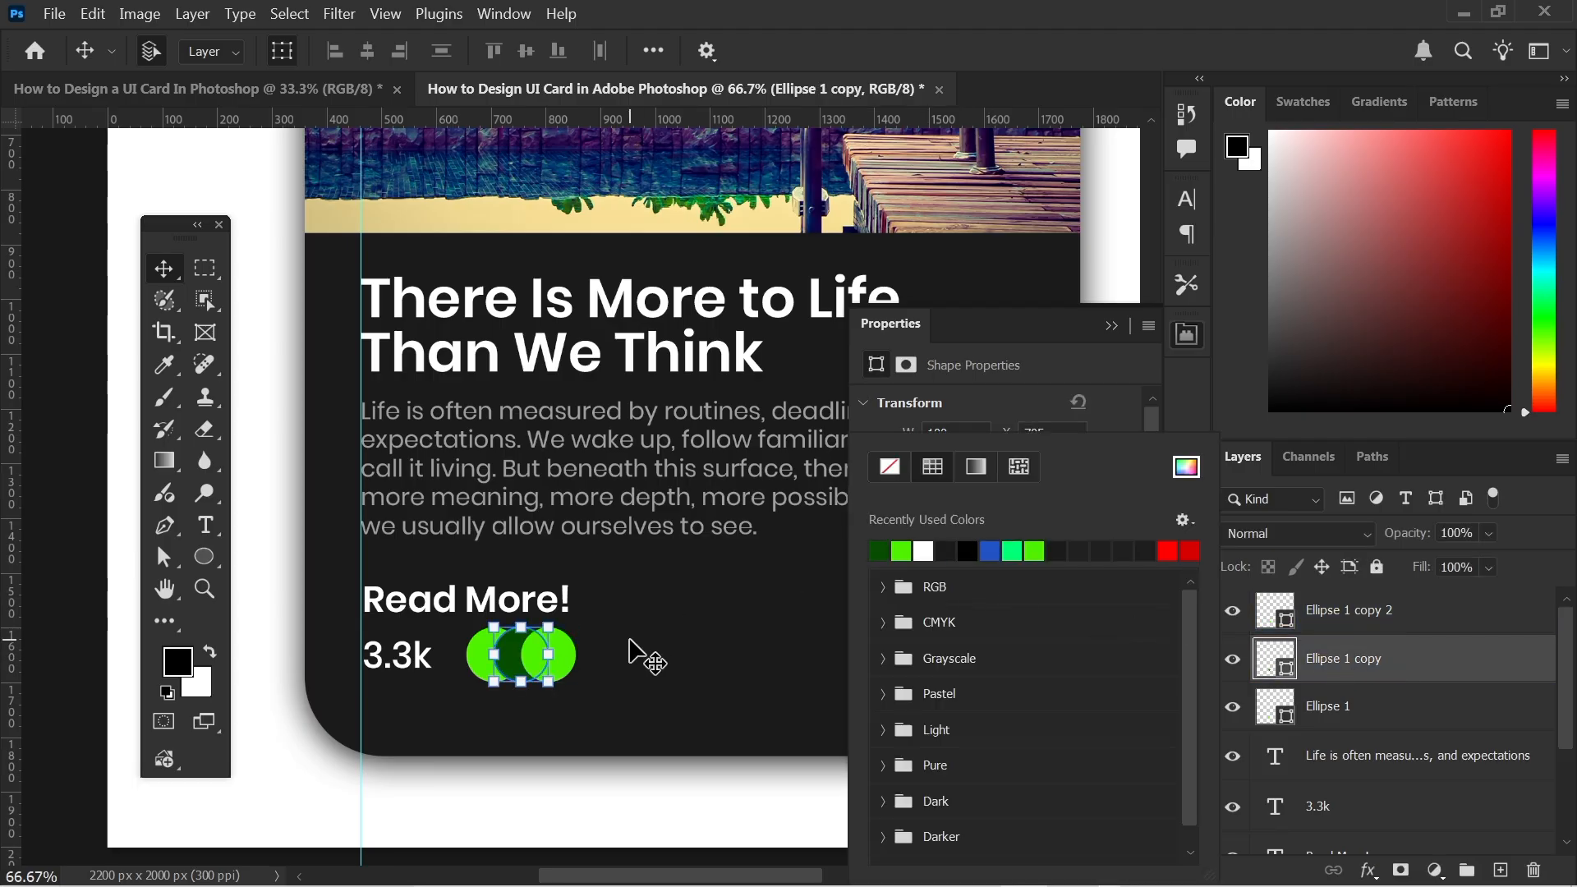
pyautogui.click(656, 639)
# Fill the rightmost circle with white and deselect it.
pyautogui.click(568, 661)
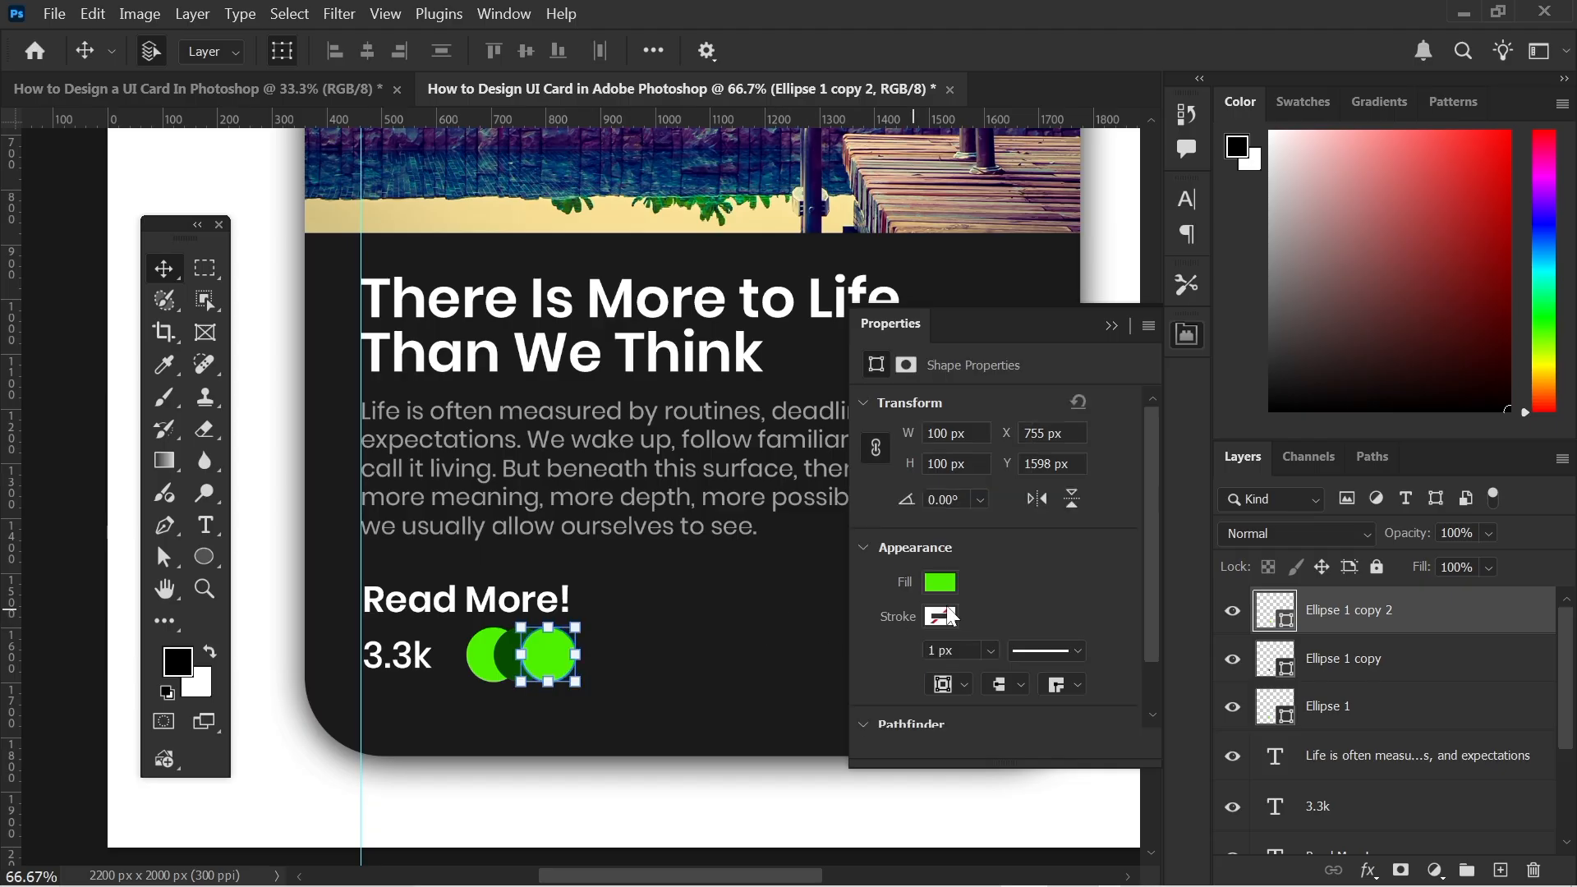
pyautogui.click(941, 586)
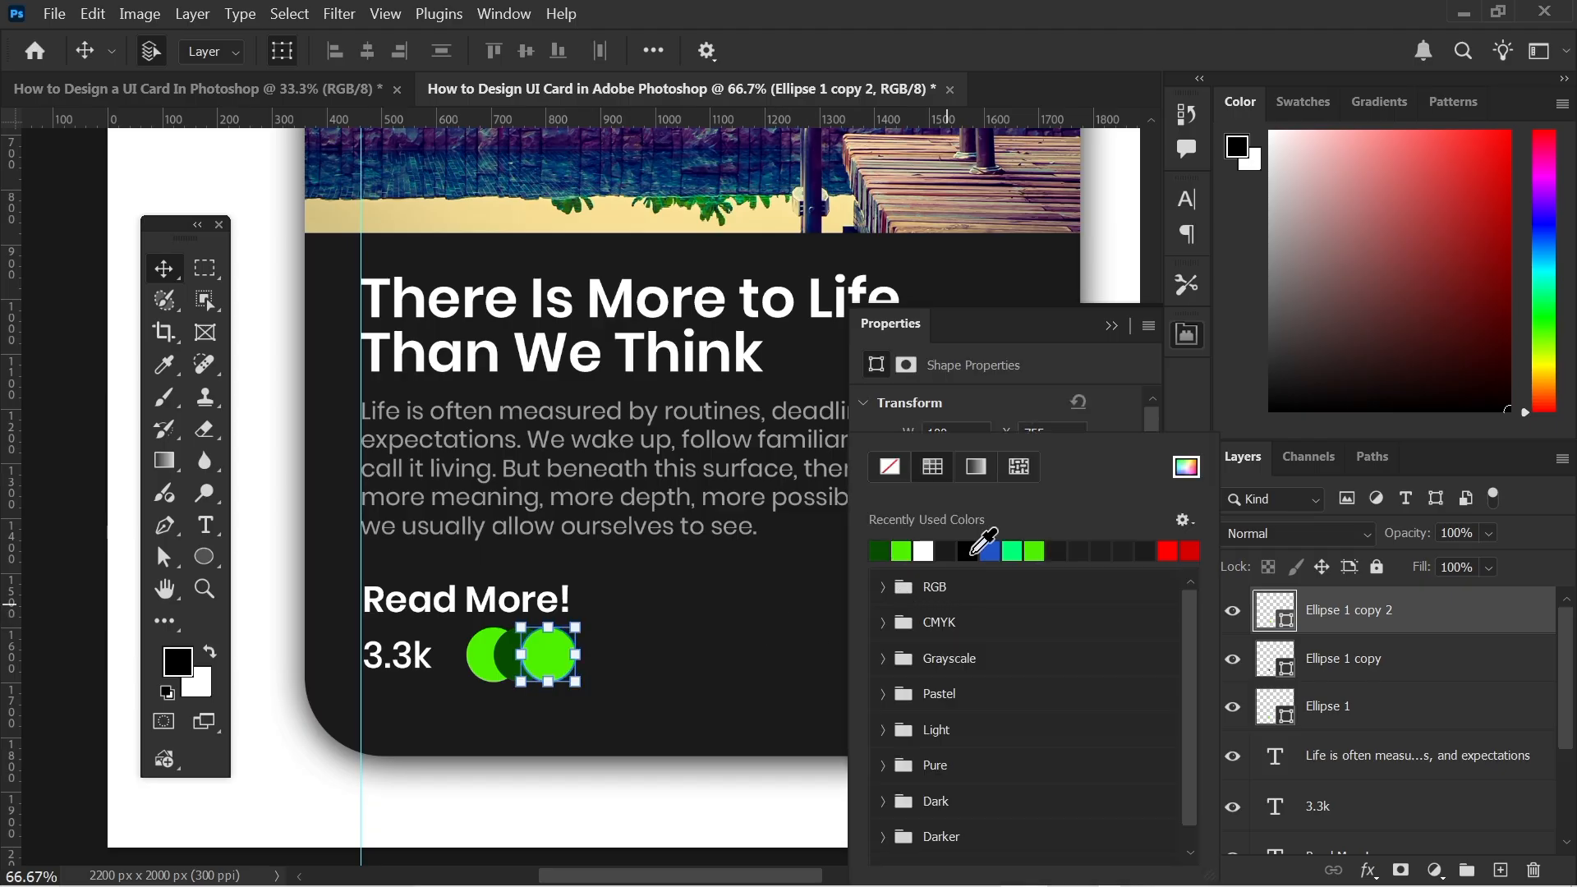
pyautogui.click(923, 551)
pyautogui.click(717, 649)
pyautogui.click(665, 624)
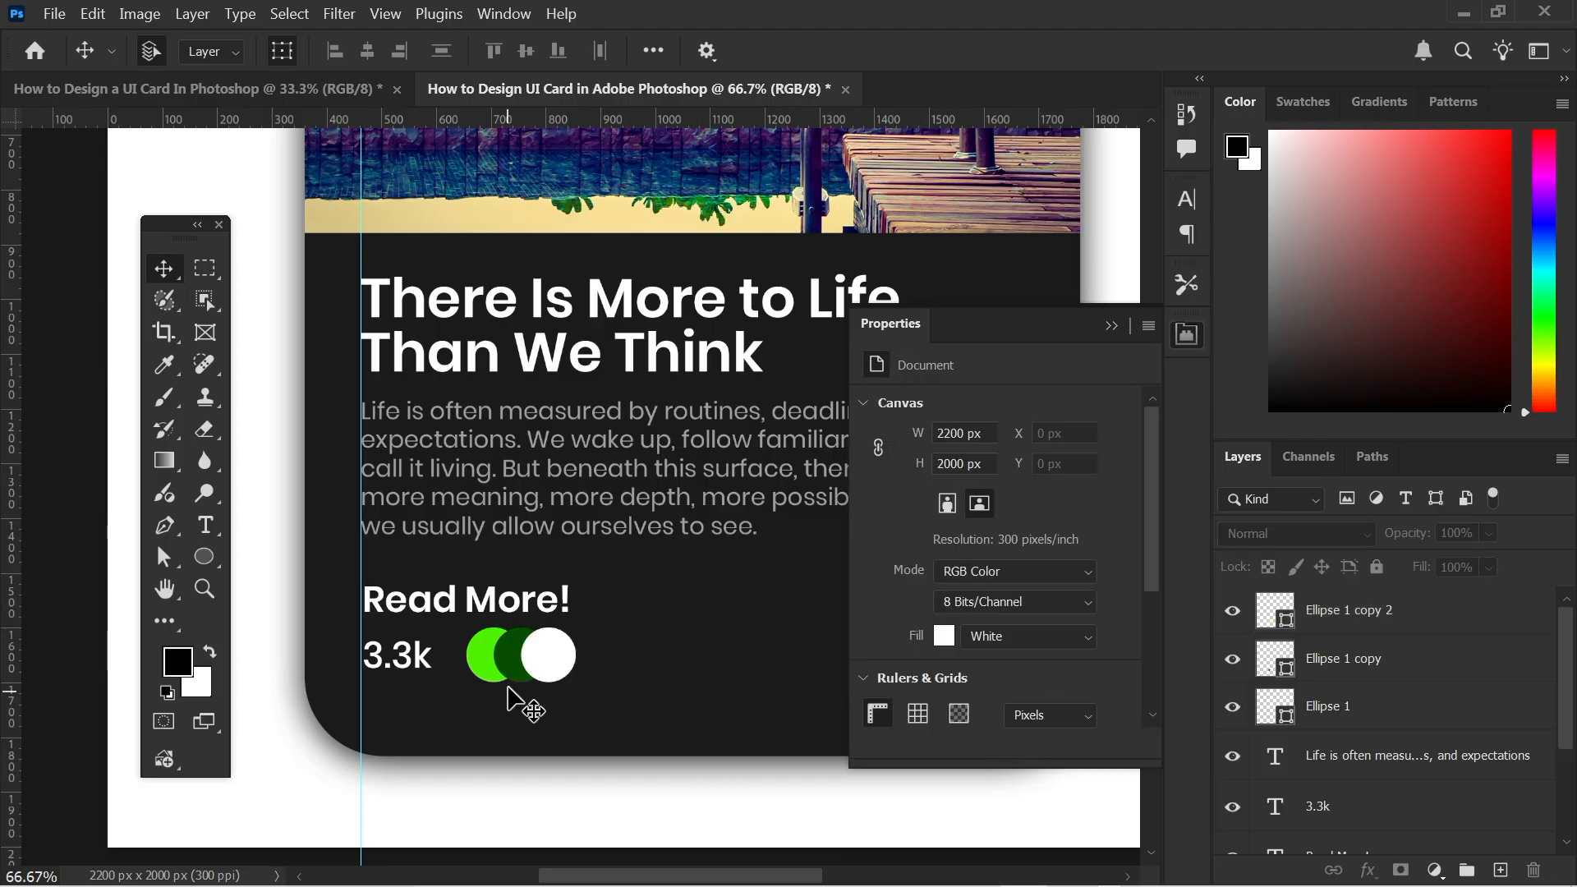
# Nudge the middle circle to X 708 px and the white circle to X 762 px to spread them slightly.
pyautogui.click(1380, 672)
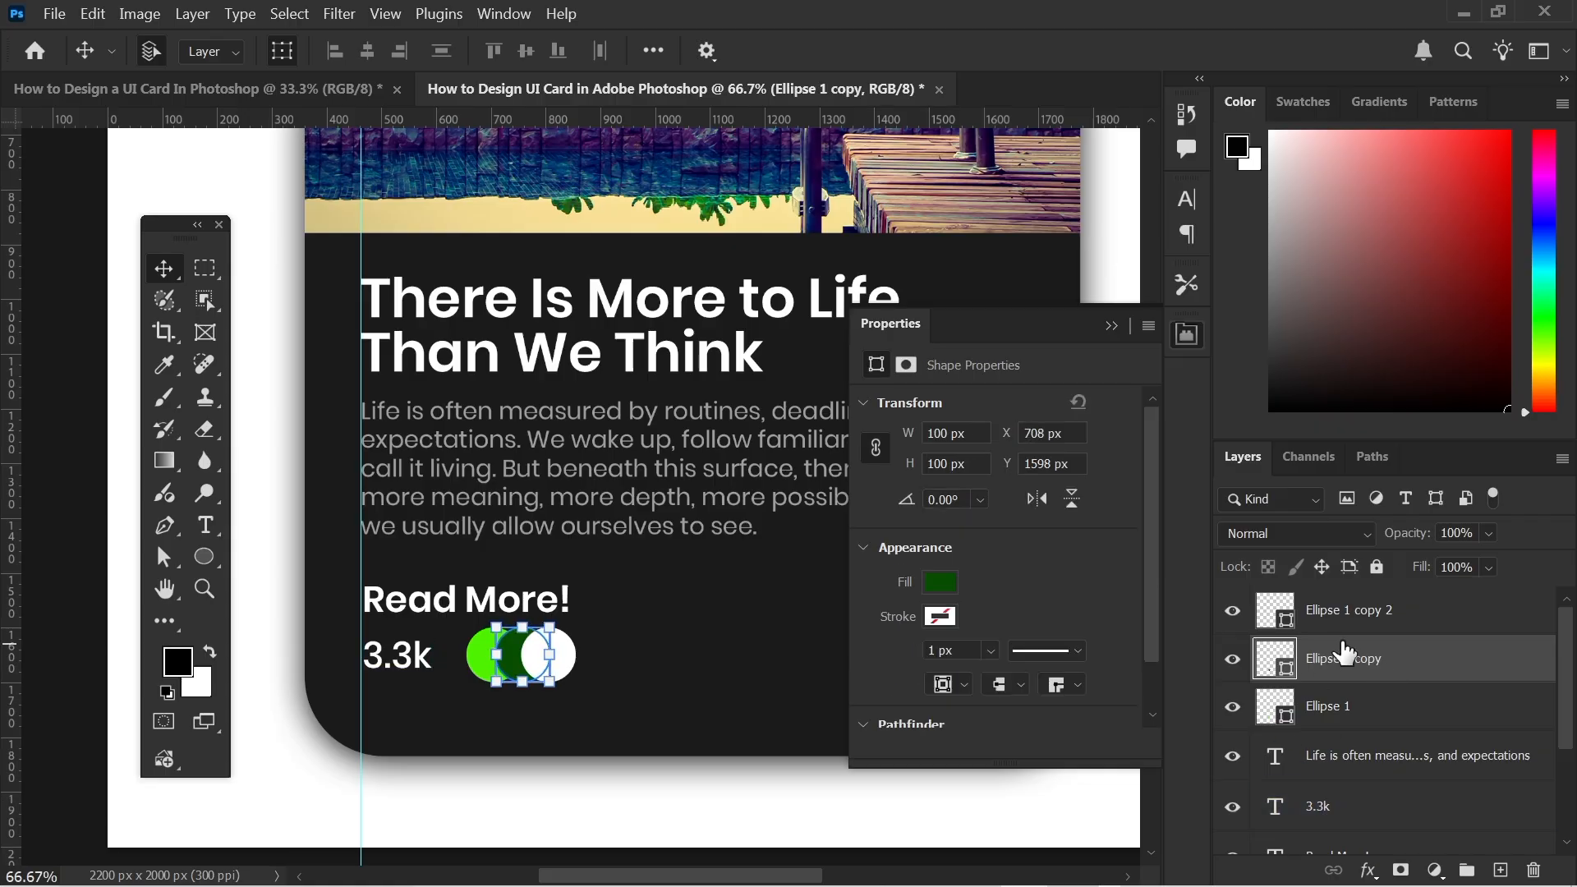
pyautogui.click(1357, 616)
pyautogui.press('Right')
pyautogui.press('Right')
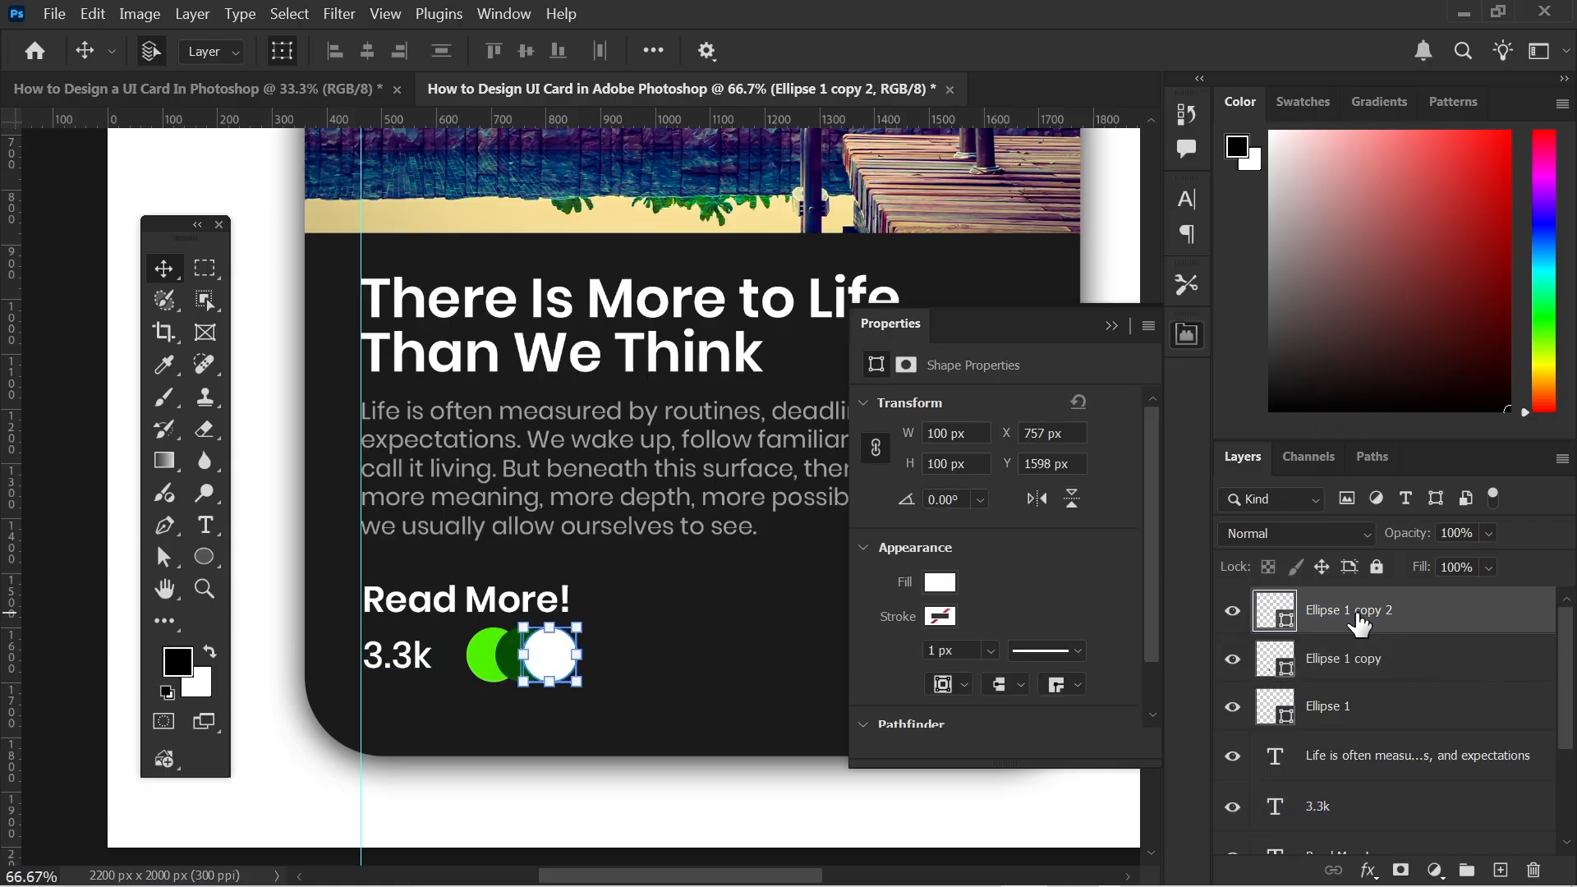
pyautogui.press('Right')
pyautogui.press('Right')
pyautogui.press('Right')
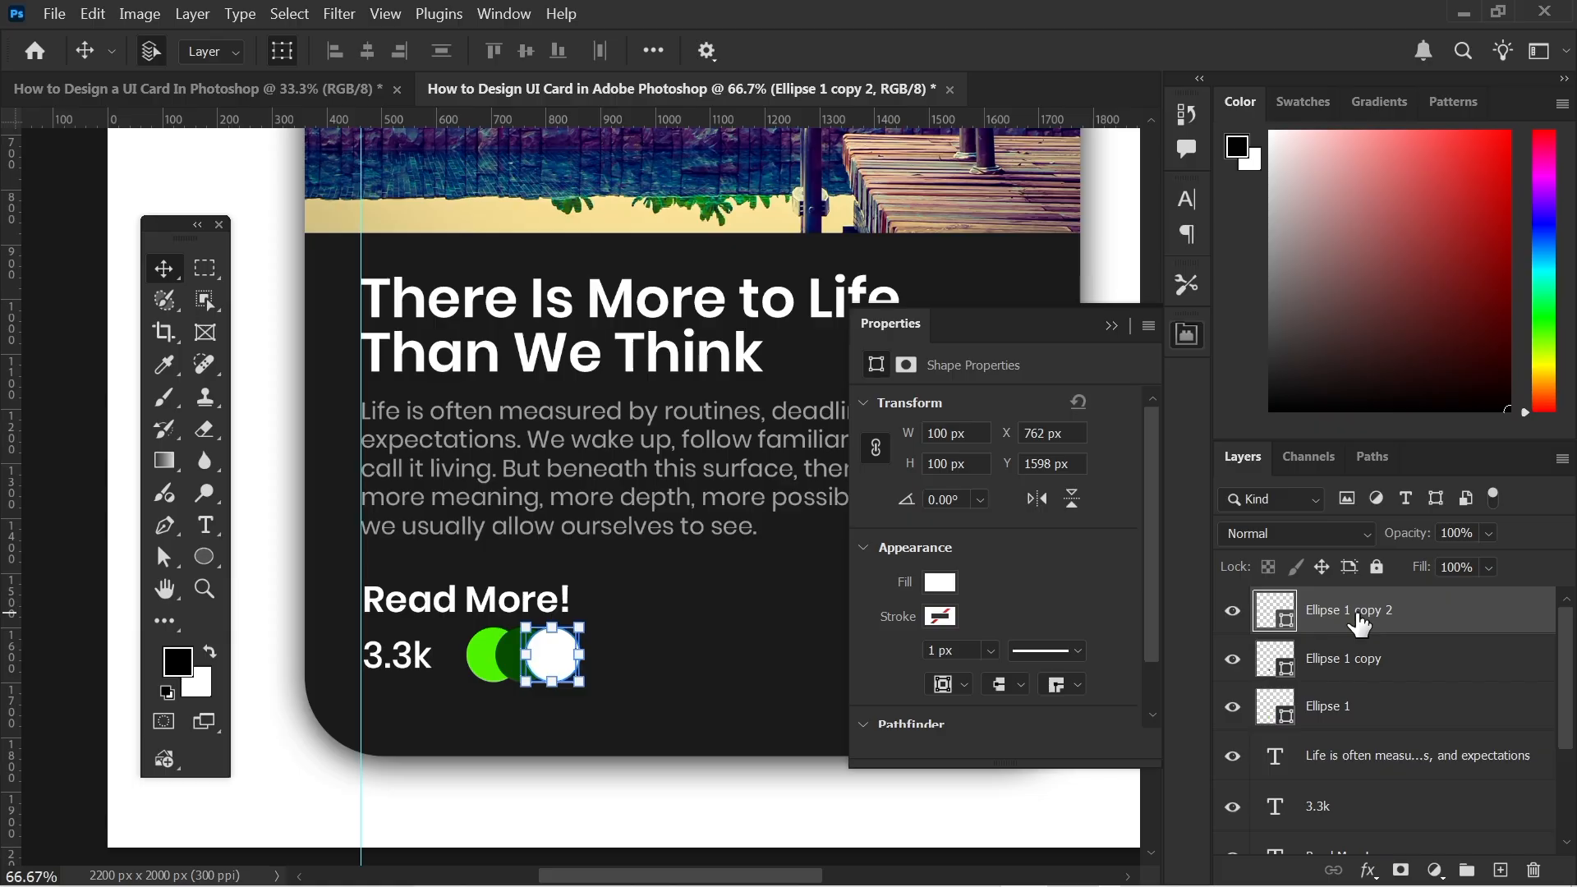
# Shift the 3.3k label slightly right so it sits closer to the overlapping circles.
pyautogui.click(710, 665)
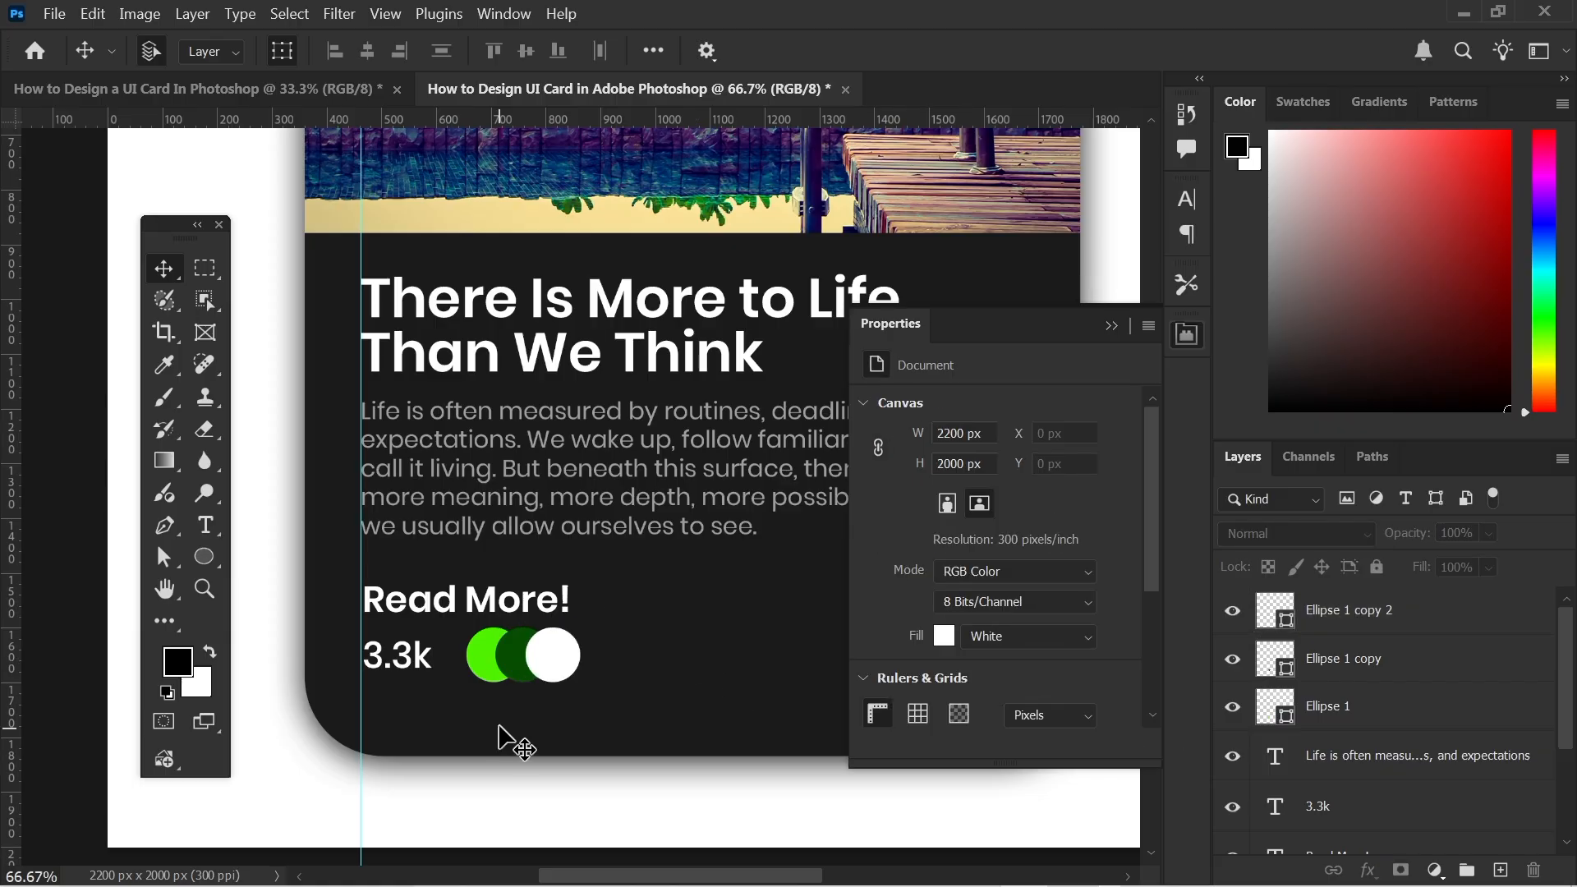
pyautogui.click(422, 667)
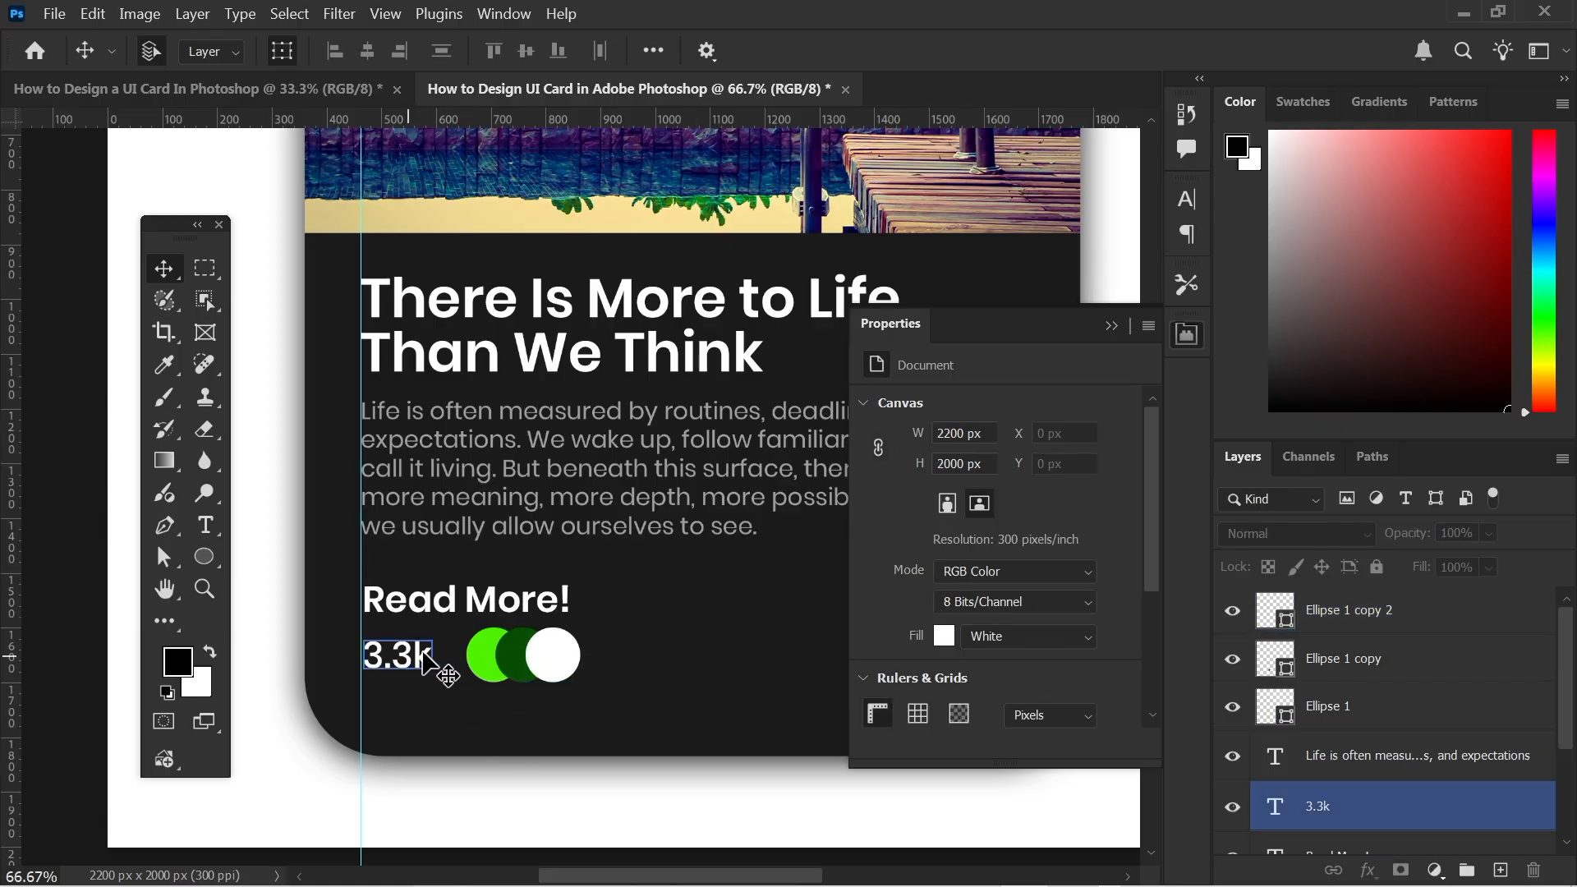
pyautogui.moveTo(408, 655); pyautogui.dragTo(423, 654)
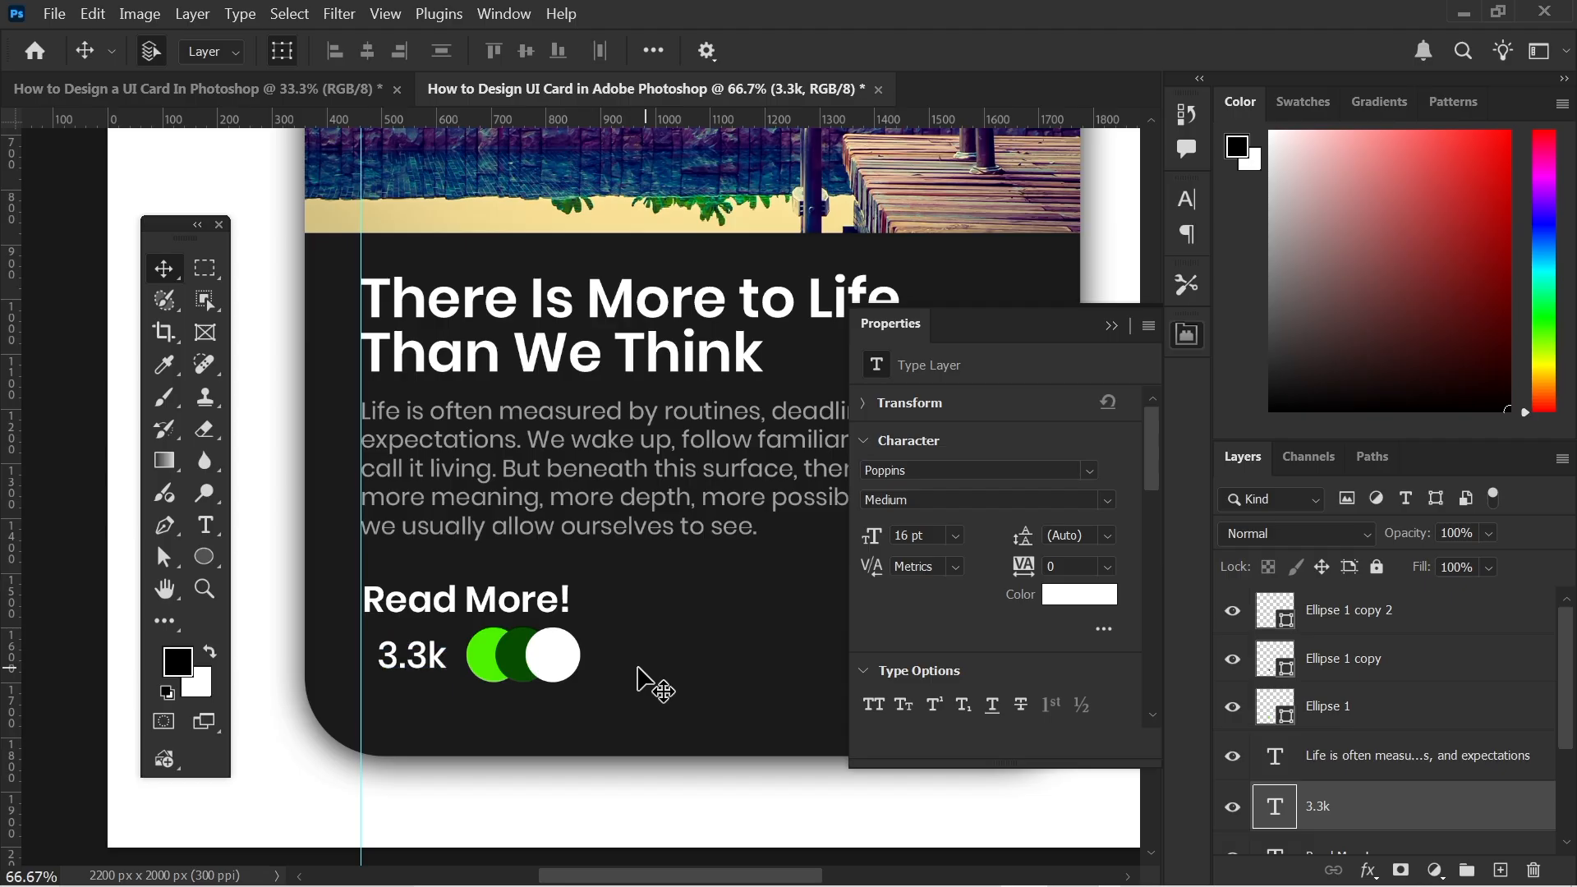
# Nudge the 3.3k label and all three circles left together to line up with the vertical guide.
pyautogui.moveTo(682, 654); pyautogui.dragTo(384, 678)
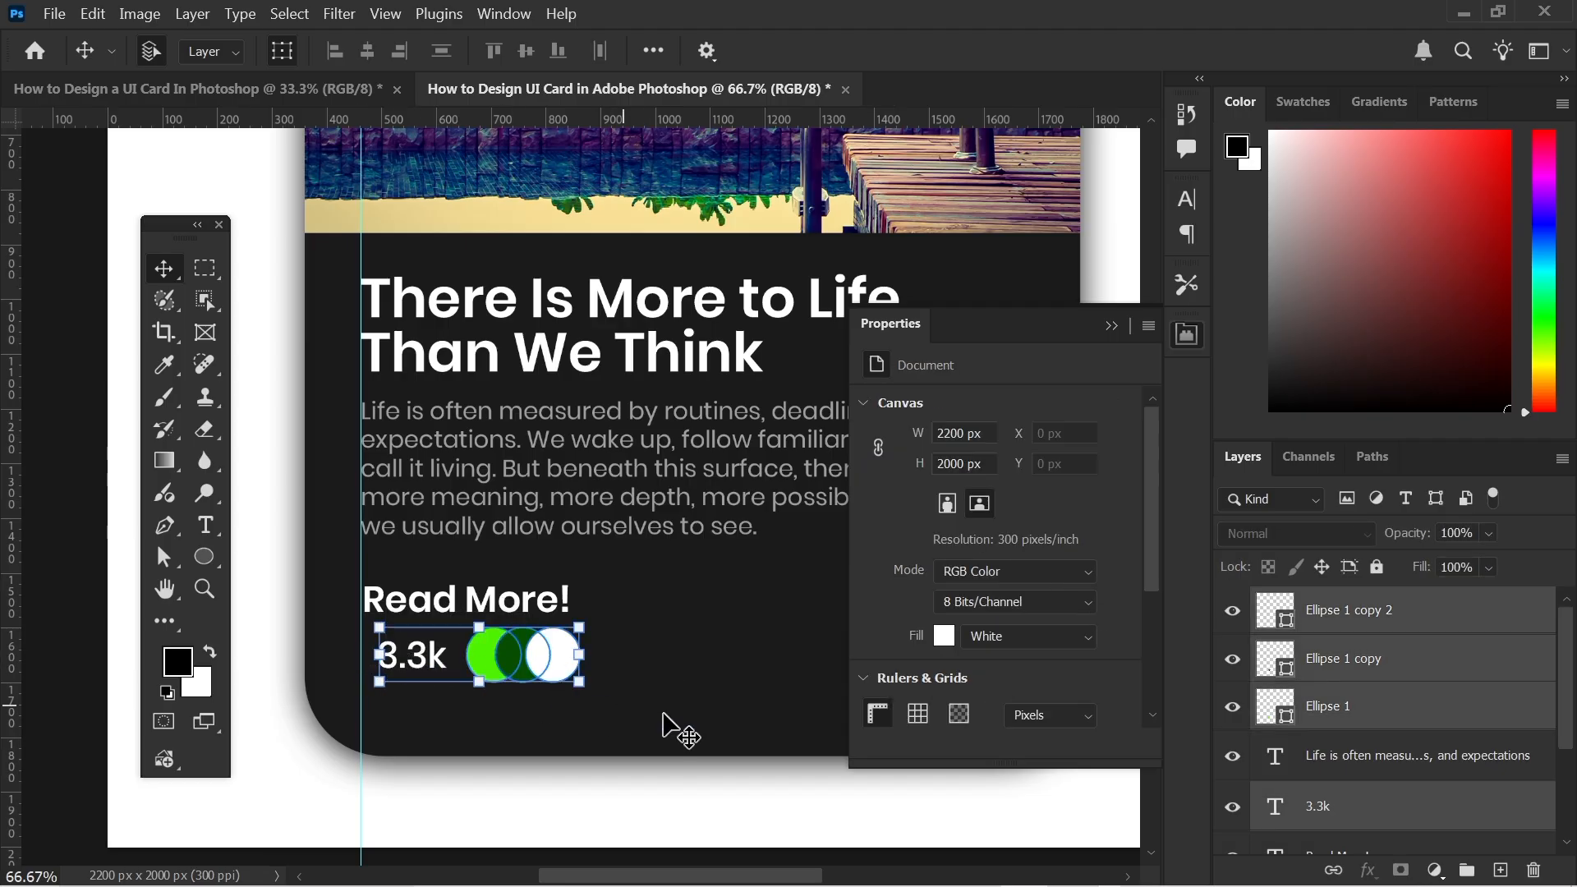
pyautogui.press('Left')
pyautogui.press('Left')
pyautogui.press('Left')
pyautogui.press('Left')
pyautogui.press('Left')
pyautogui.press('Left')
pyautogui.press('Left')
pyautogui.press('Left')
pyautogui.press('Left')
pyautogui.press('Left')
pyautogui.press('Left')
pyautogui.press('Left')
pyautogui.press('Left')
pyautogui.press('Left')
pyautogui.press('Left')
pyautogui.press('Left')
pyautogui.press('Left')
pyautogui.press('Left')
pyautogui.press('Left')
pyautogui.press('Left')
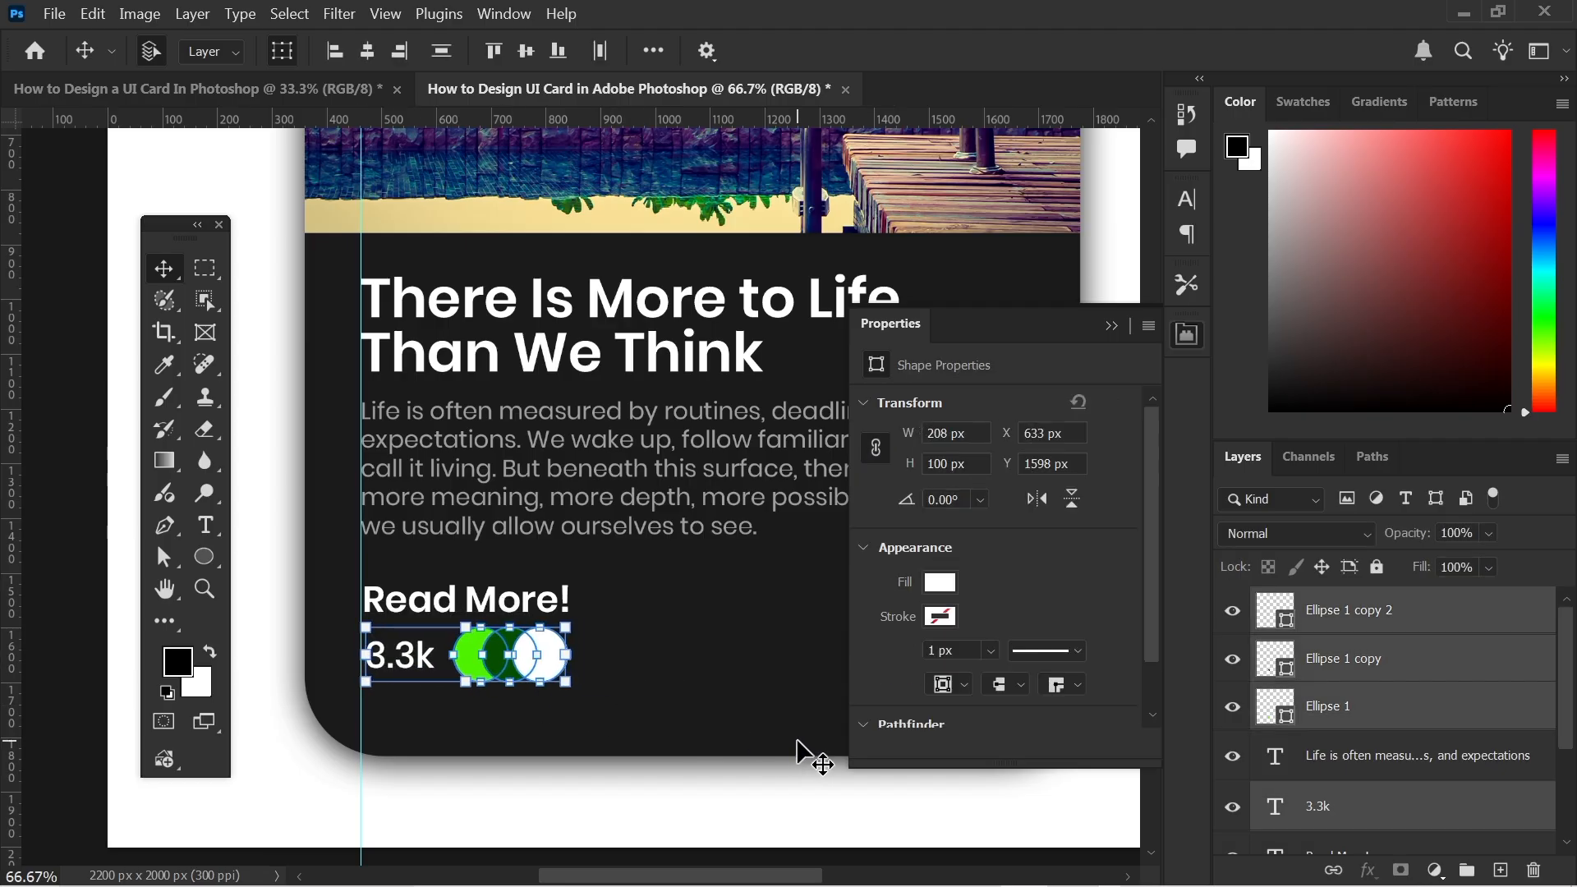
# Nudge the 3.3k label and the three circles down about 15 px to widen the gap below Read More!
pyautogui.moveTo(332, 657); pyautogui.dragTo(552, 676)
pyautogui.press('Down')
pyautogui.press('Down')
pyautogui.press('Down')
pyautogui.press('Down')
pyautogui.hotkey('shift', 'Down')
pyautogui.click(321, 636)
# Nudge the Read More! label up about 6 px and deselect it.
pyautogui.moveTo(316, 583); pyautogui.dragTo(544, 612)
pyautogui.press('Up')
pyautogui.press('Up')
pyautogui.press('Up')
pyautogui.press('Up')
pyautogui.press('Up')
pyautogui.press('Up')
pyautogui.click(440, 665)
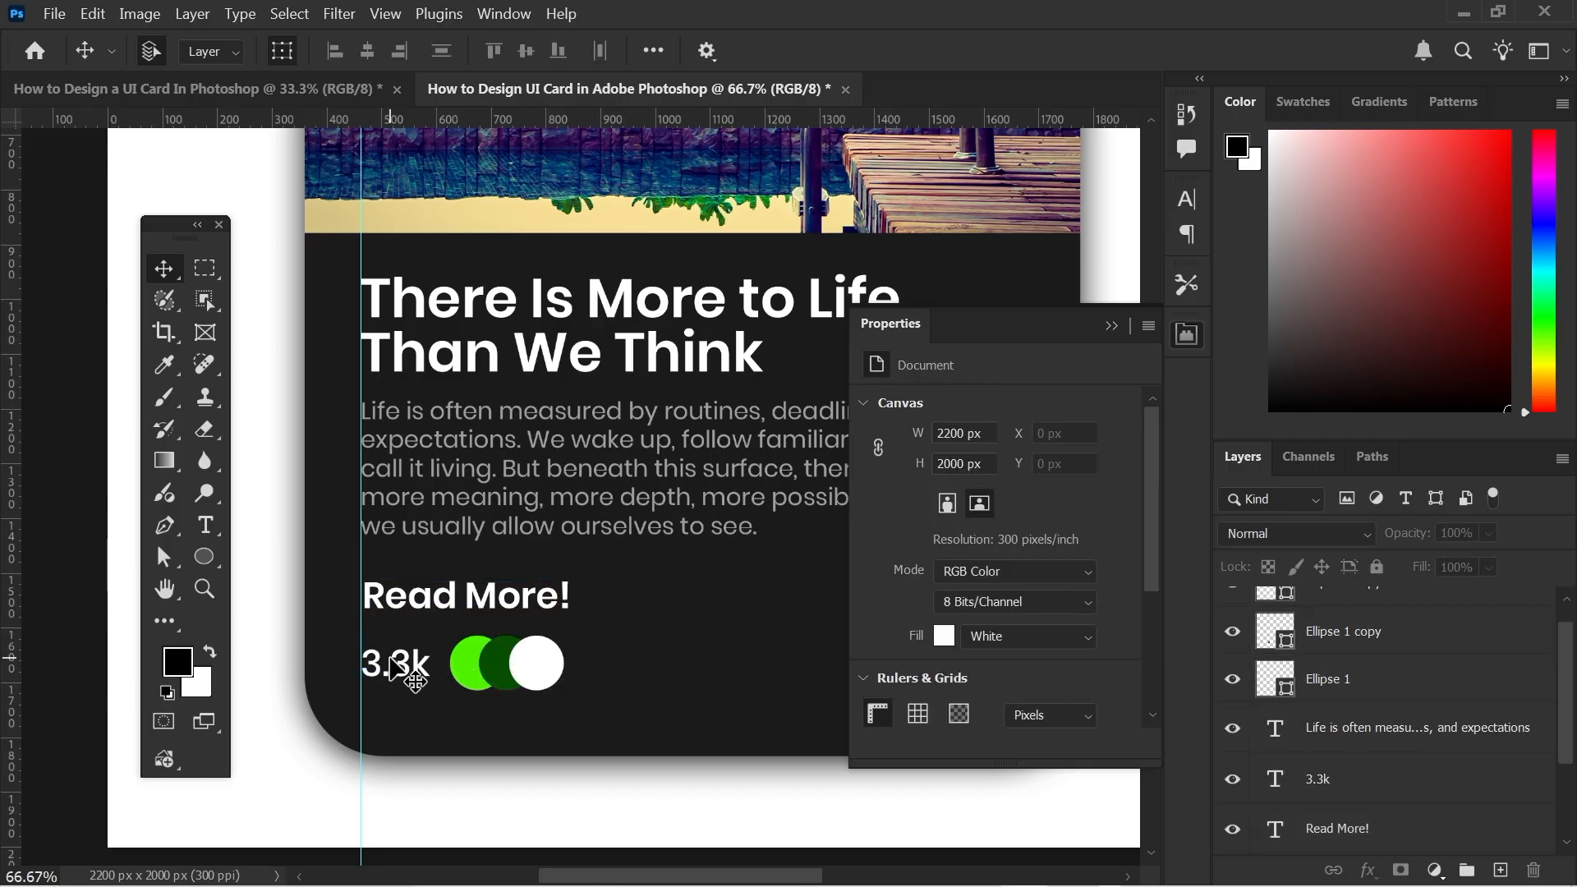
# Duplicate the 3.3k label to the right of the circles and change the copy's text to 489k.
pyautogui.click(423, 670)
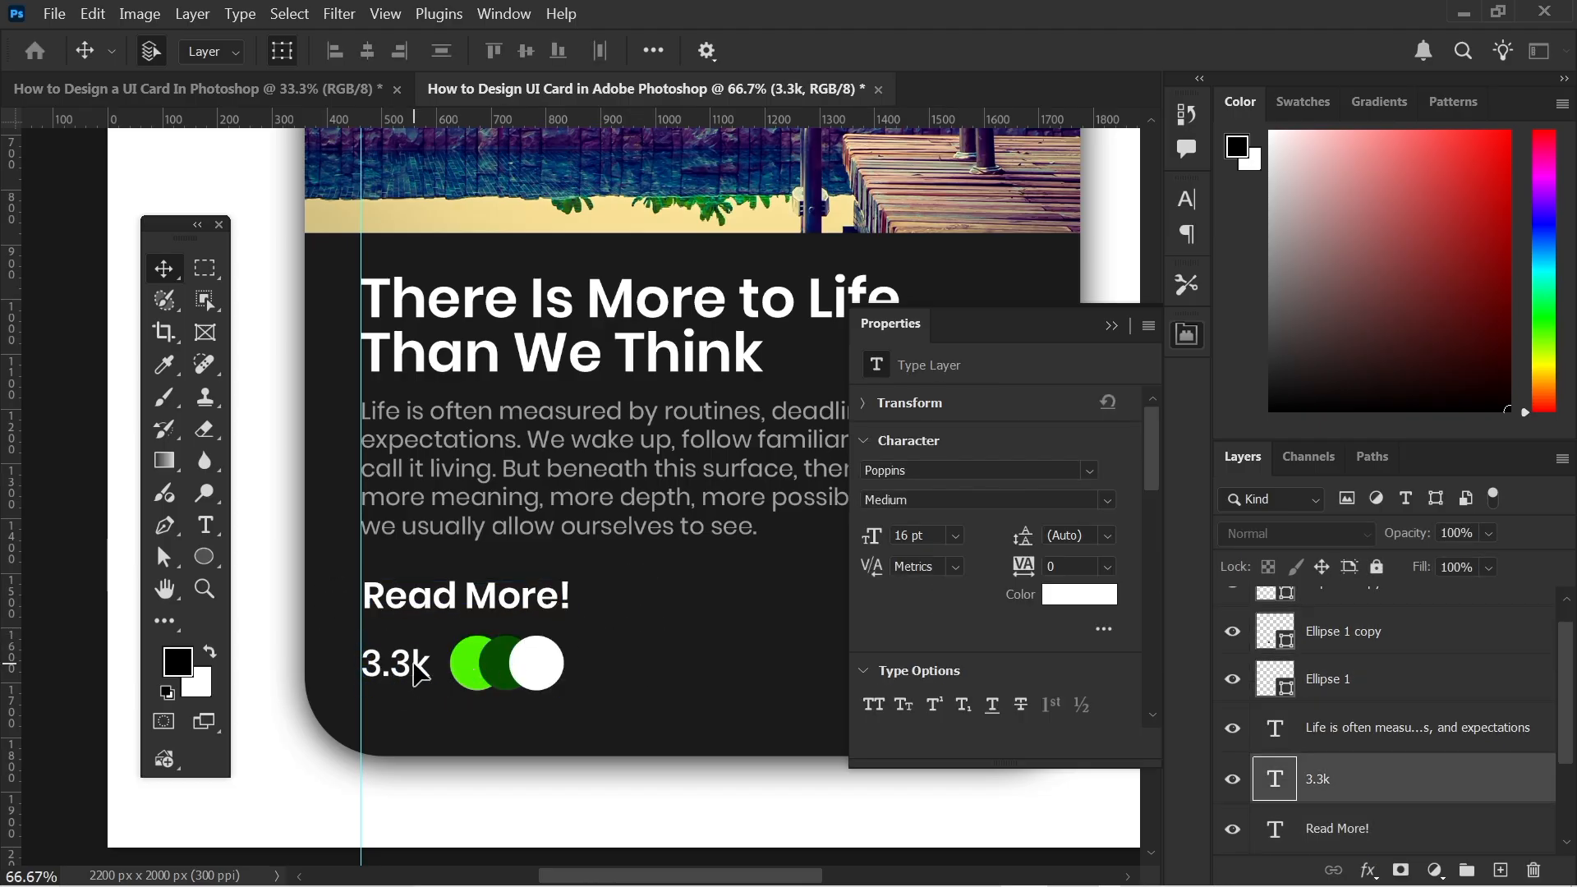
pyautogui.moveTo(433, 671); pyautogui.dragTo(785, 667)
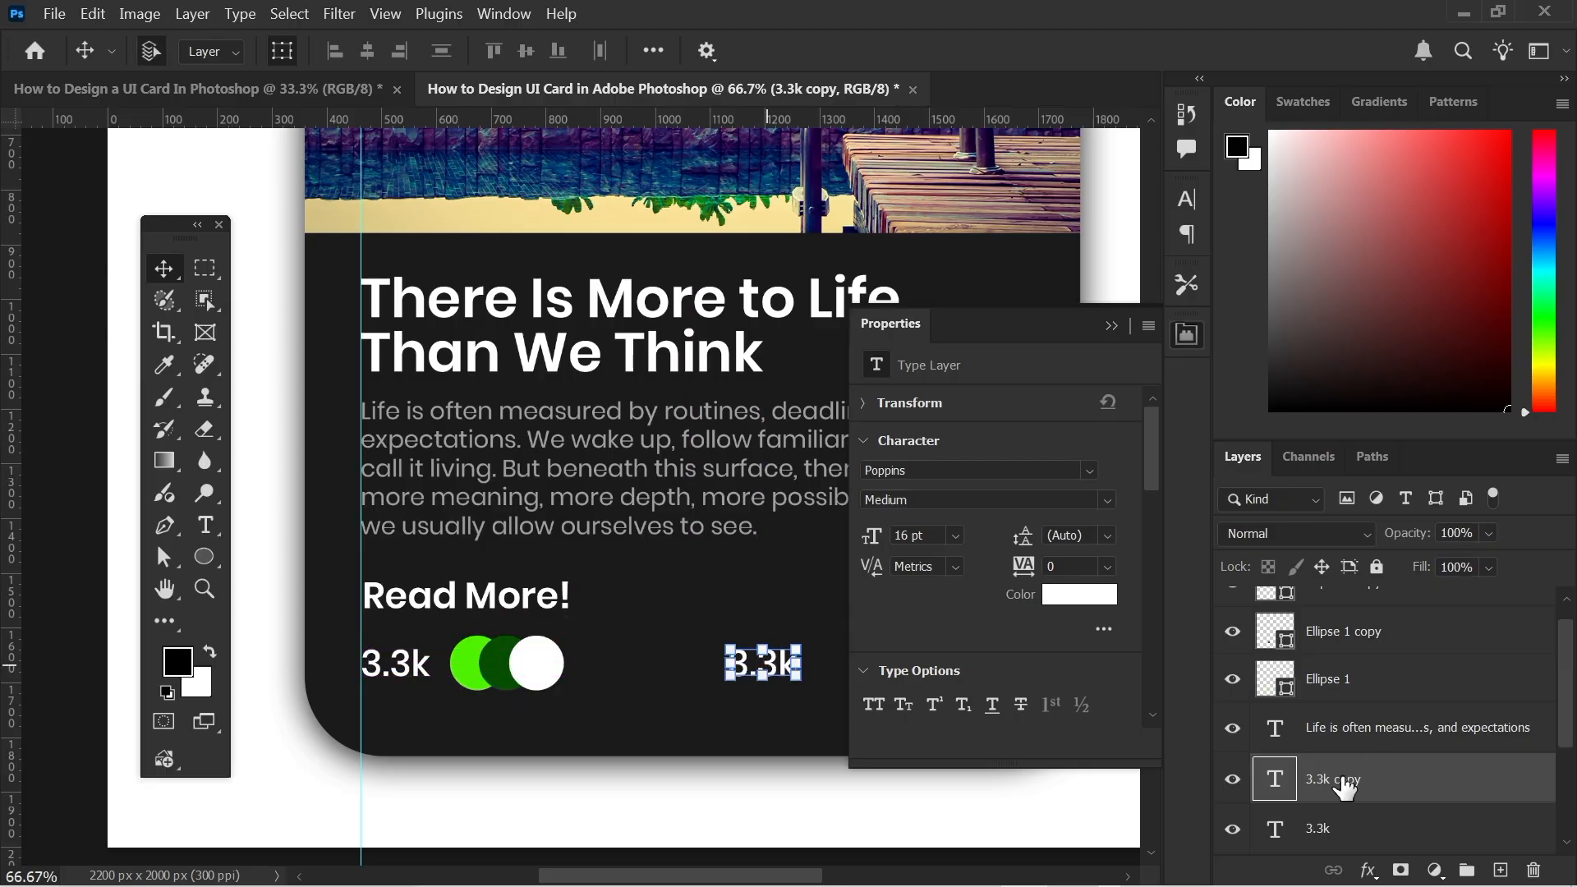
pyautogui.doubleClick(1281, 787)
pyautogui.write('48')
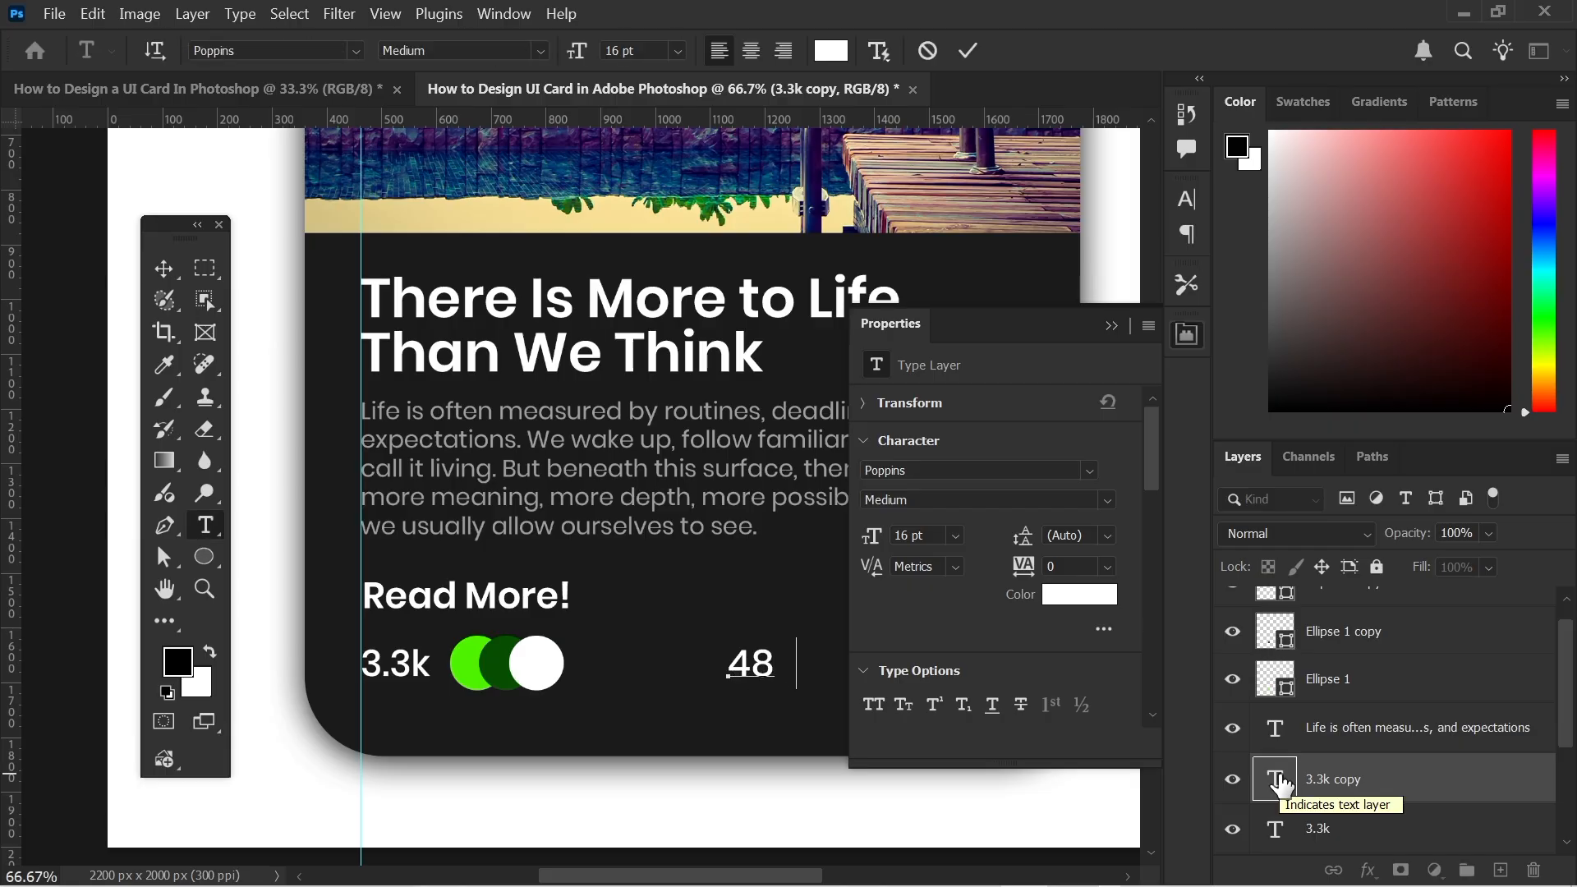
pyautogui.write('9k')
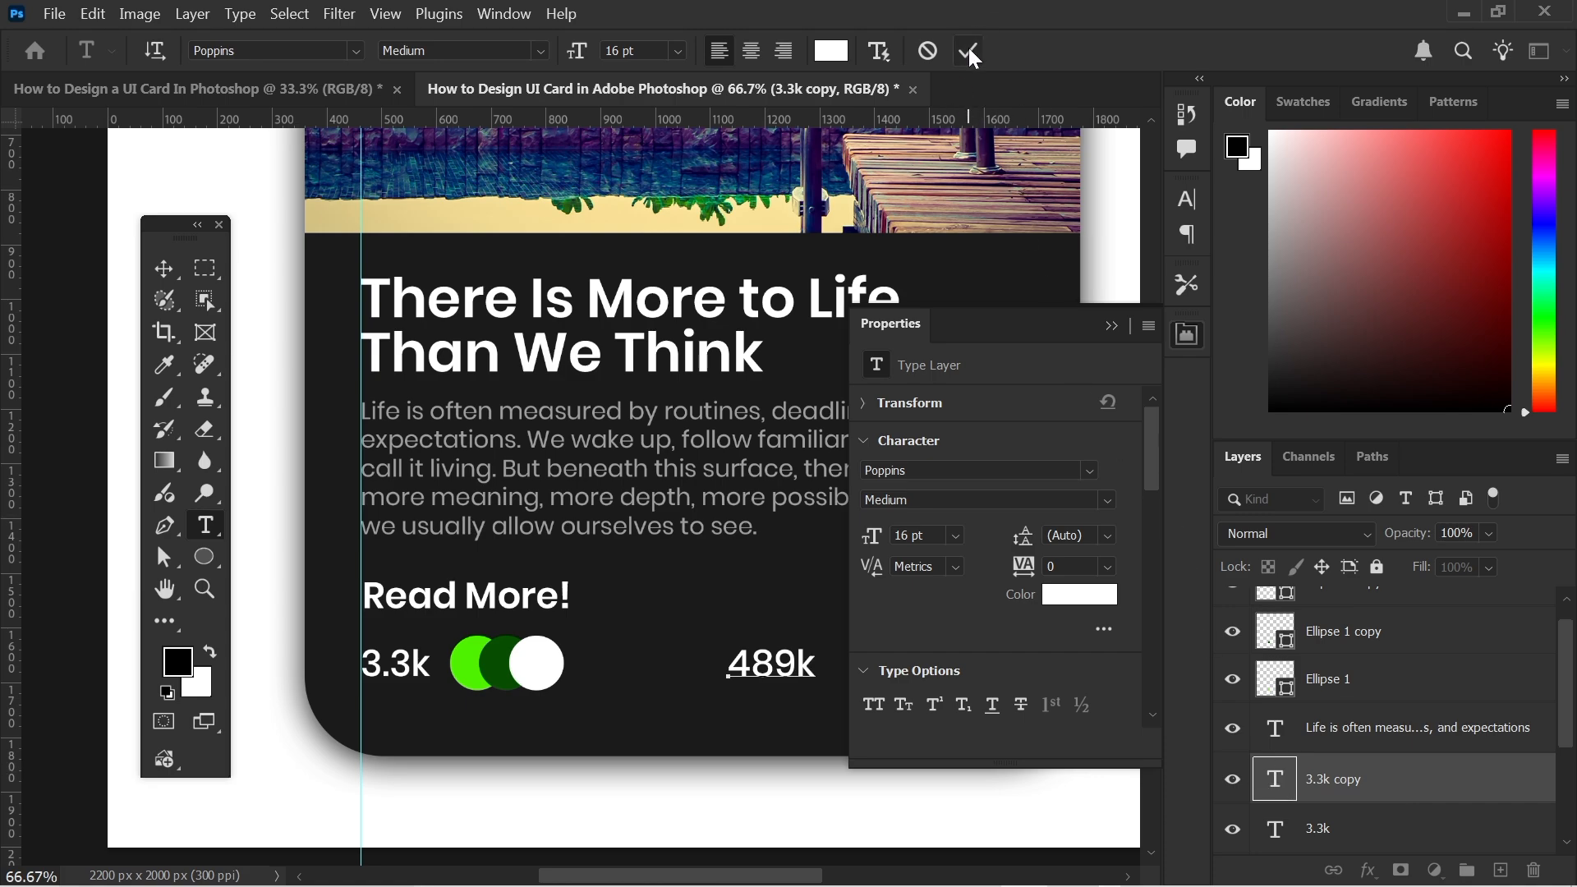
pyautogui.click(969, 51)
pyautogui.press('v')
pyautogui.click(1112, 326)
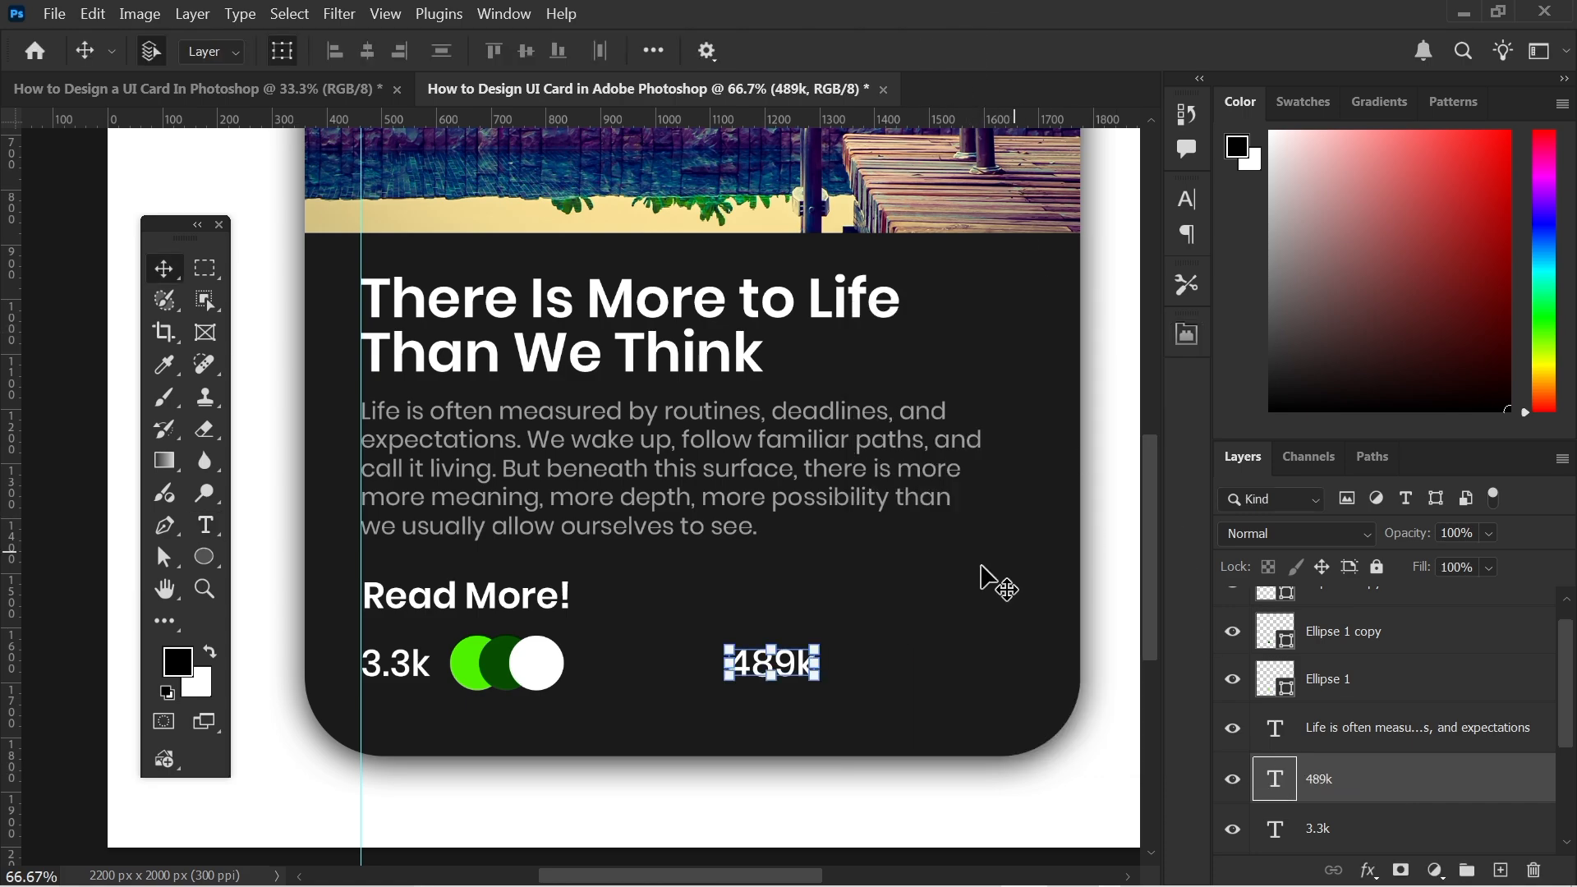
pyautogui.click(636, 671)
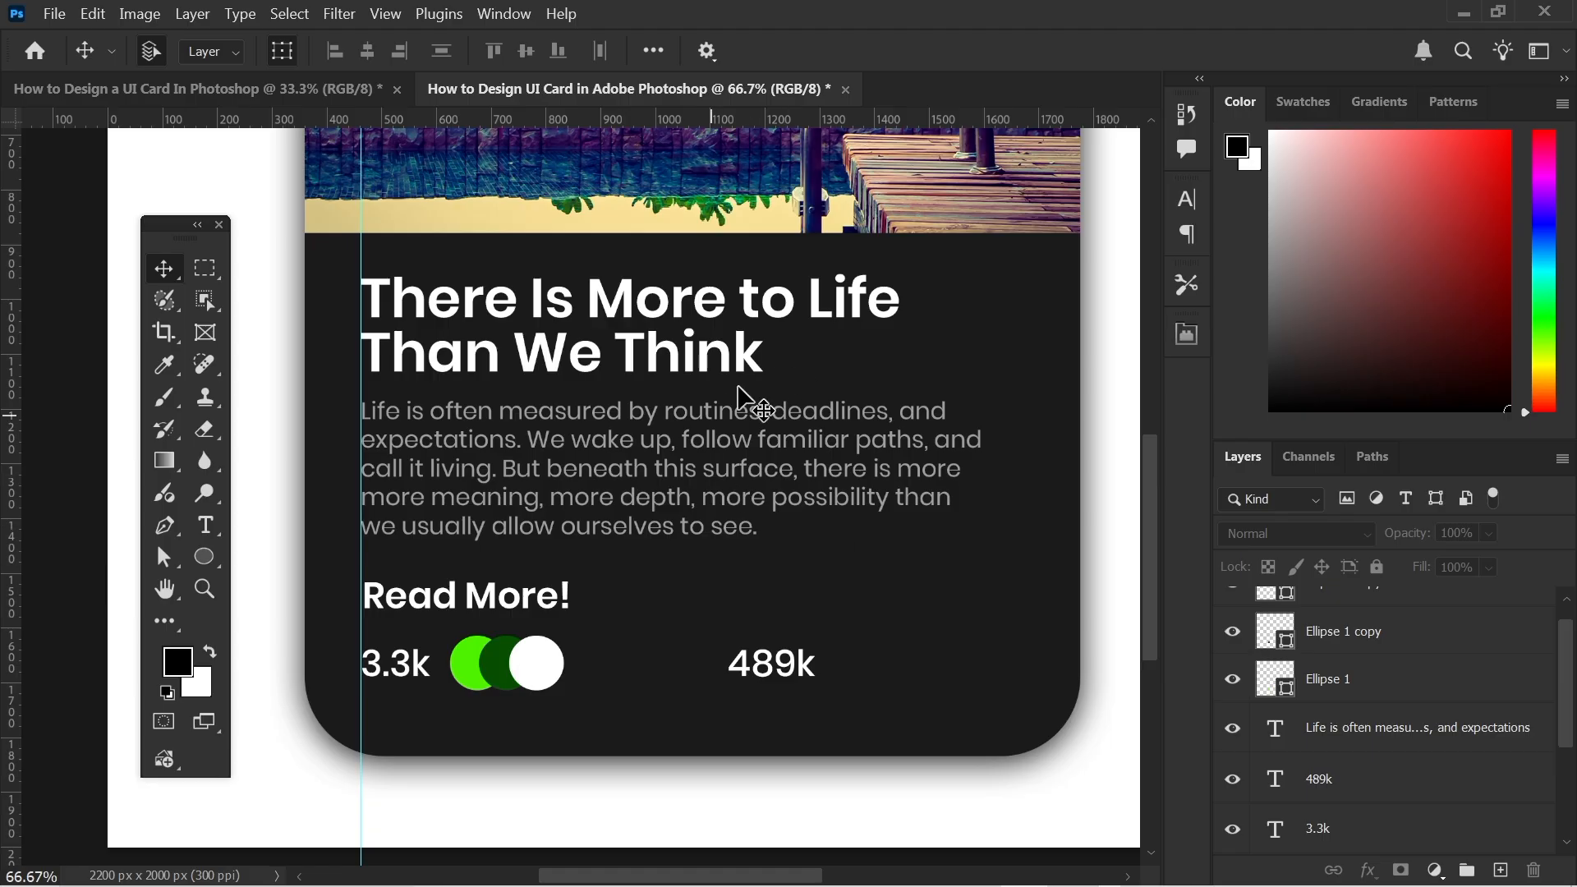
# Switch to the Pichon icon app, search for emoji and place the Face With Tongue icon in the card document.
pyautogui.moveTo(883, 879)
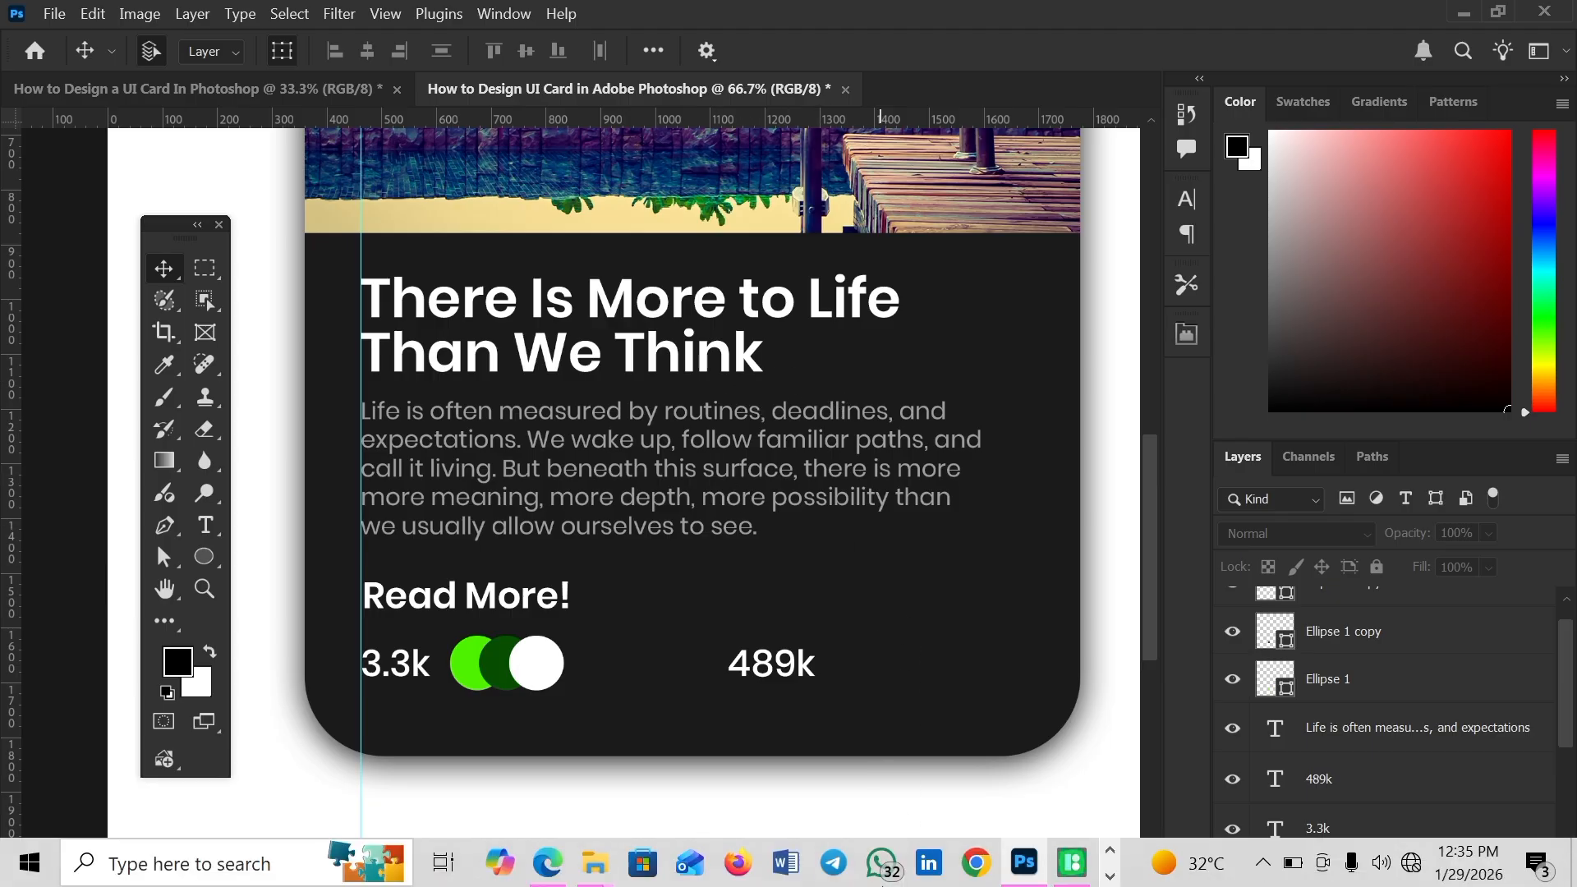
pyautogui.moveTo(1072, 863)
pyautogui.click(1072, 739)
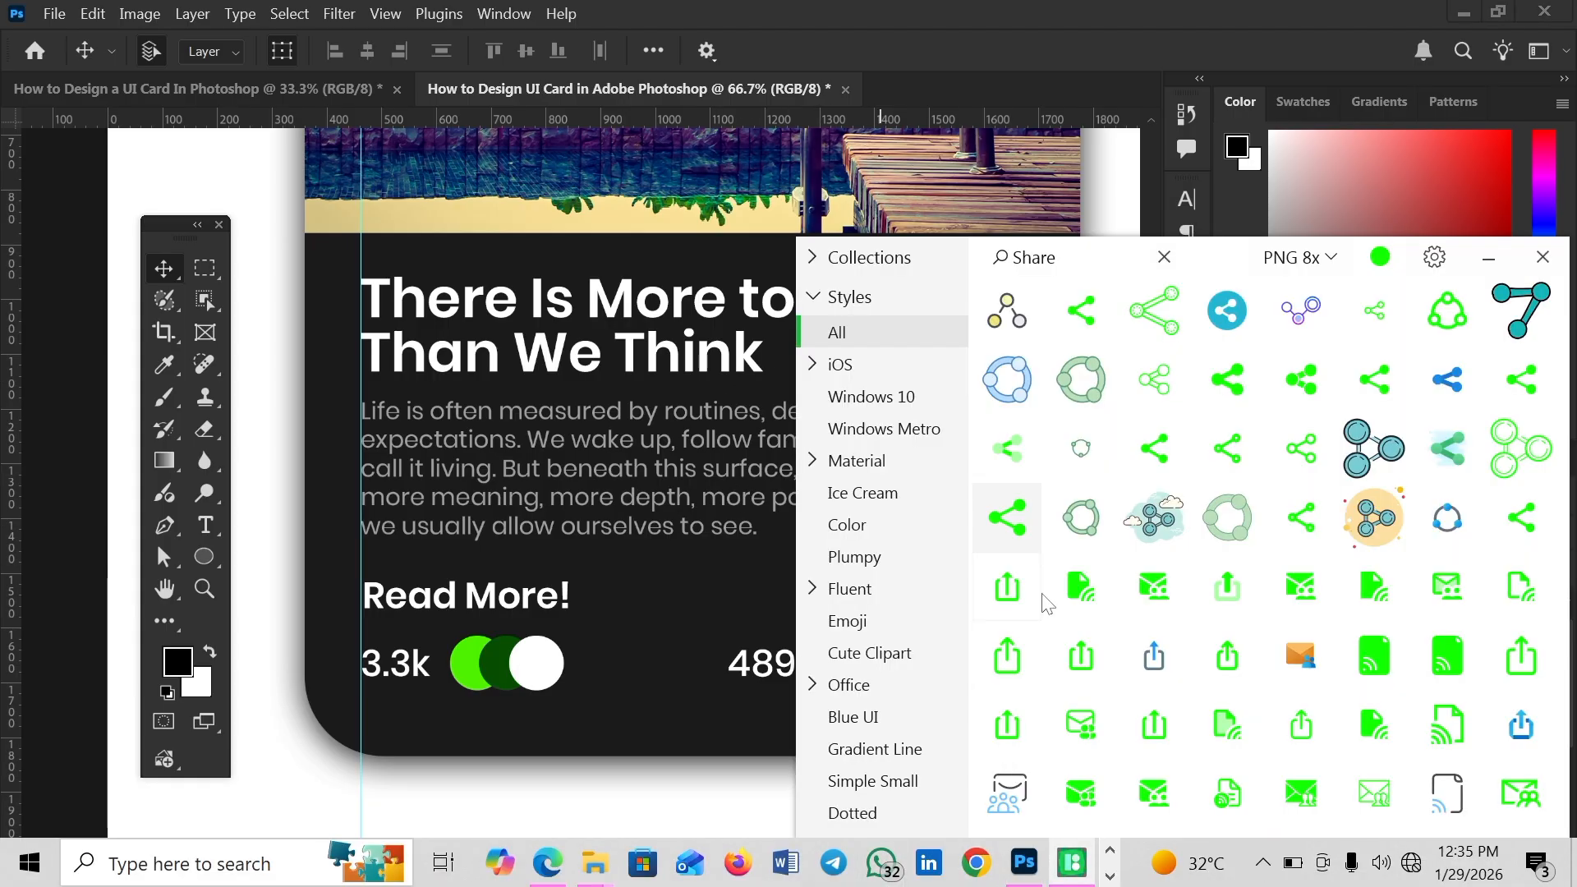
pyautogui.moveTo(1059, 257); pyautogui.dragTo(968, 259)
pyautogui.write('emoji')
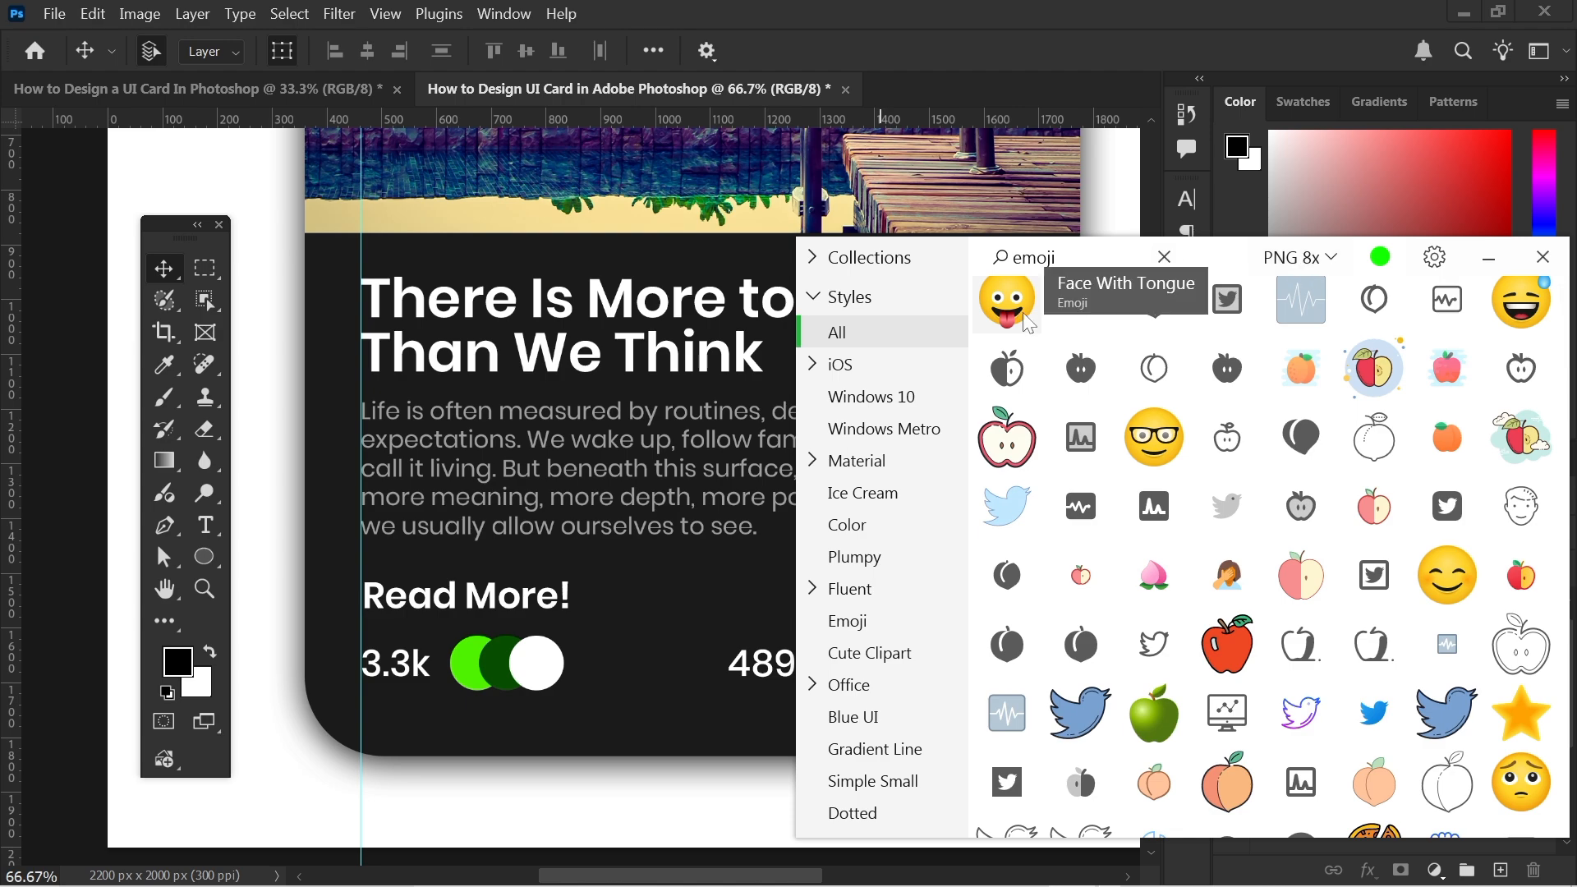
pyautogui.moveTo(1027, 318); pyautogui.dragTo(675, 417)
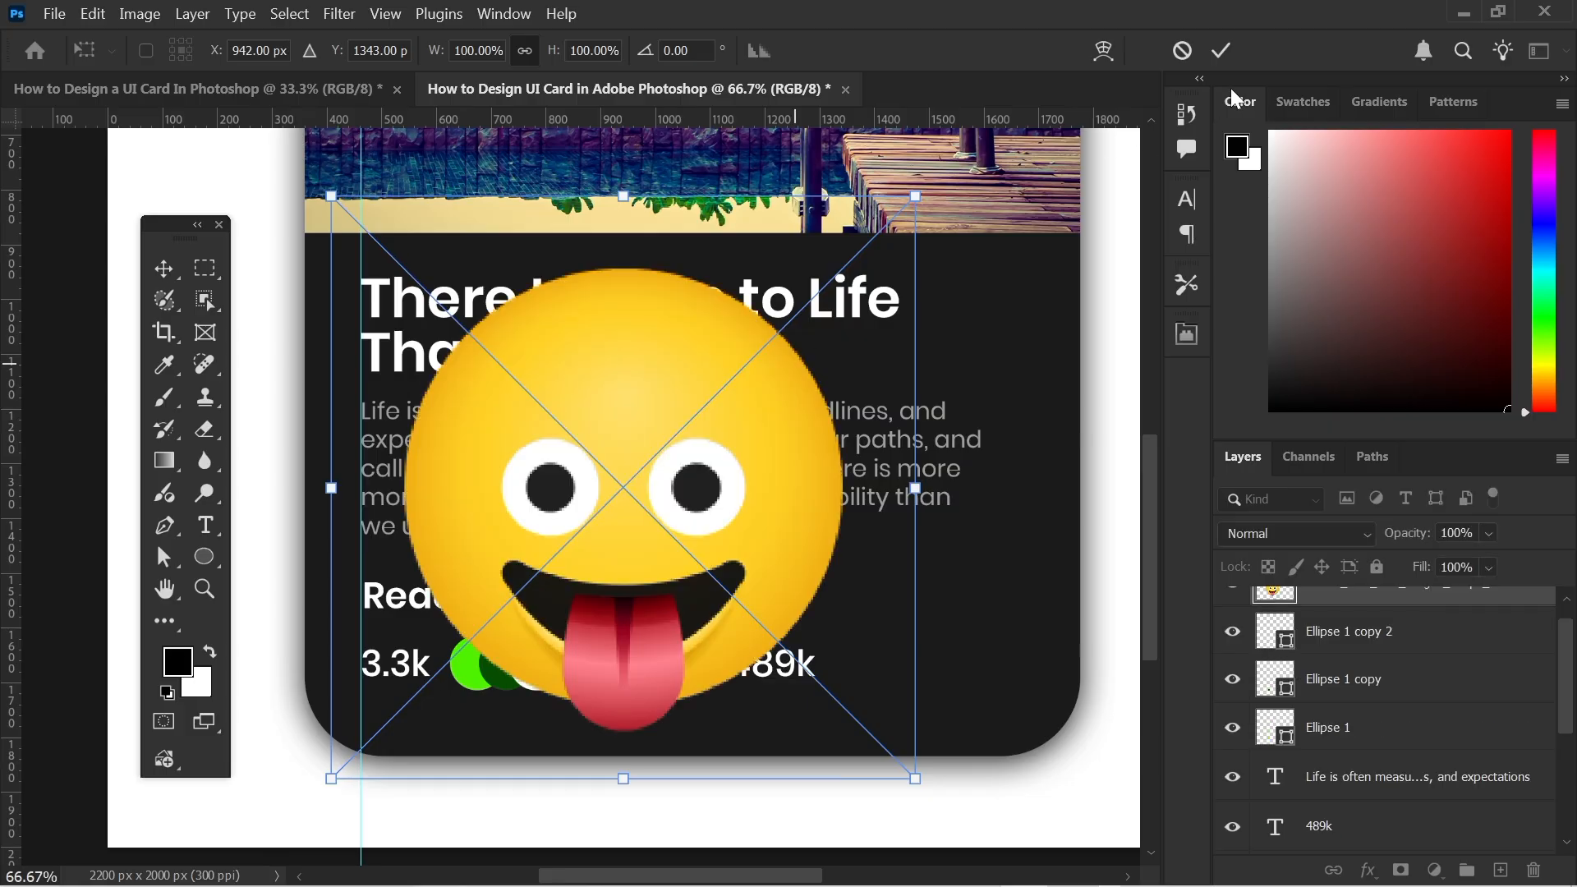
pyautogui.click(1221, 50)
# Place the Nerd Face and Grinning Face With Sweat icons from Pichon into the card document at full size.
pyautogui.moveTo(943, 883)
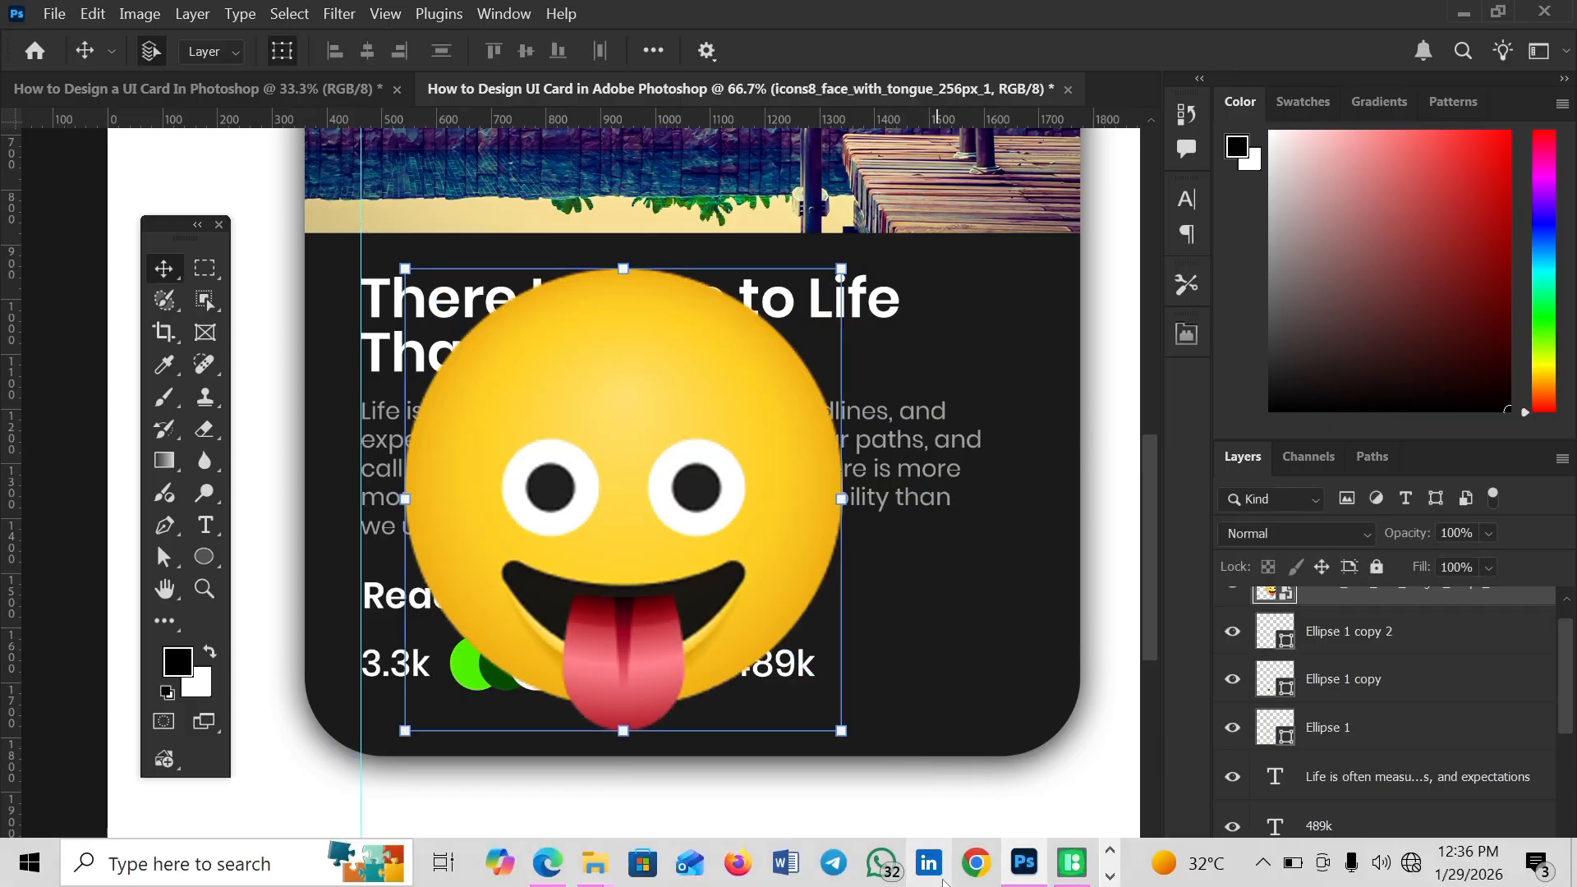
pyautogui.moveTo(1072, 862)
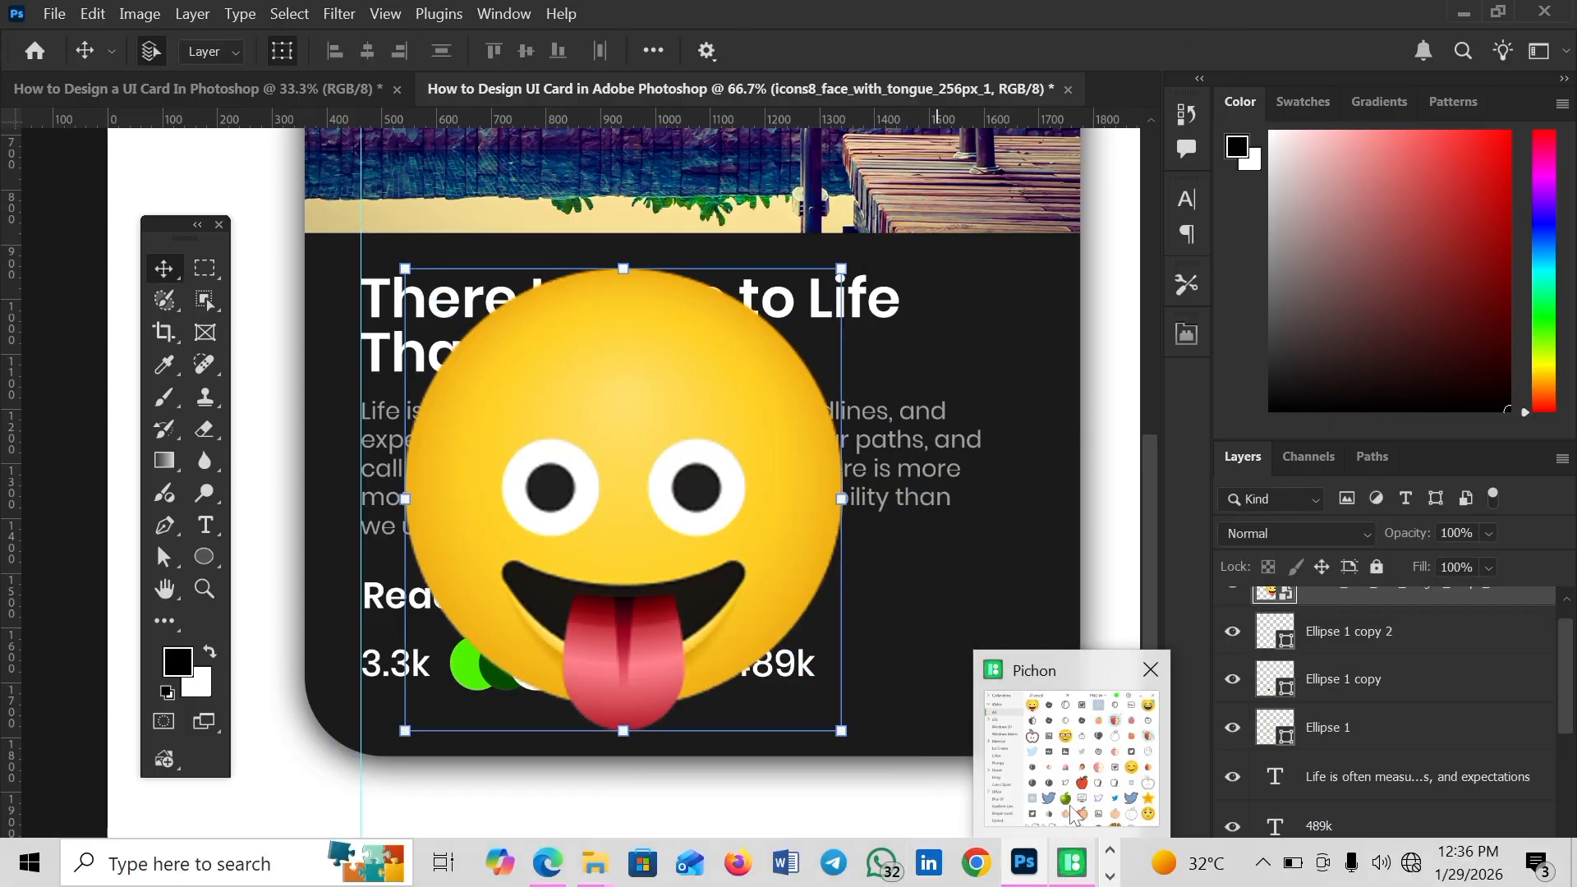
pyautogui.click(1101, 723)
pyautogui.moveTo(1171, 420); pyautogui.dragTo(570, 515)
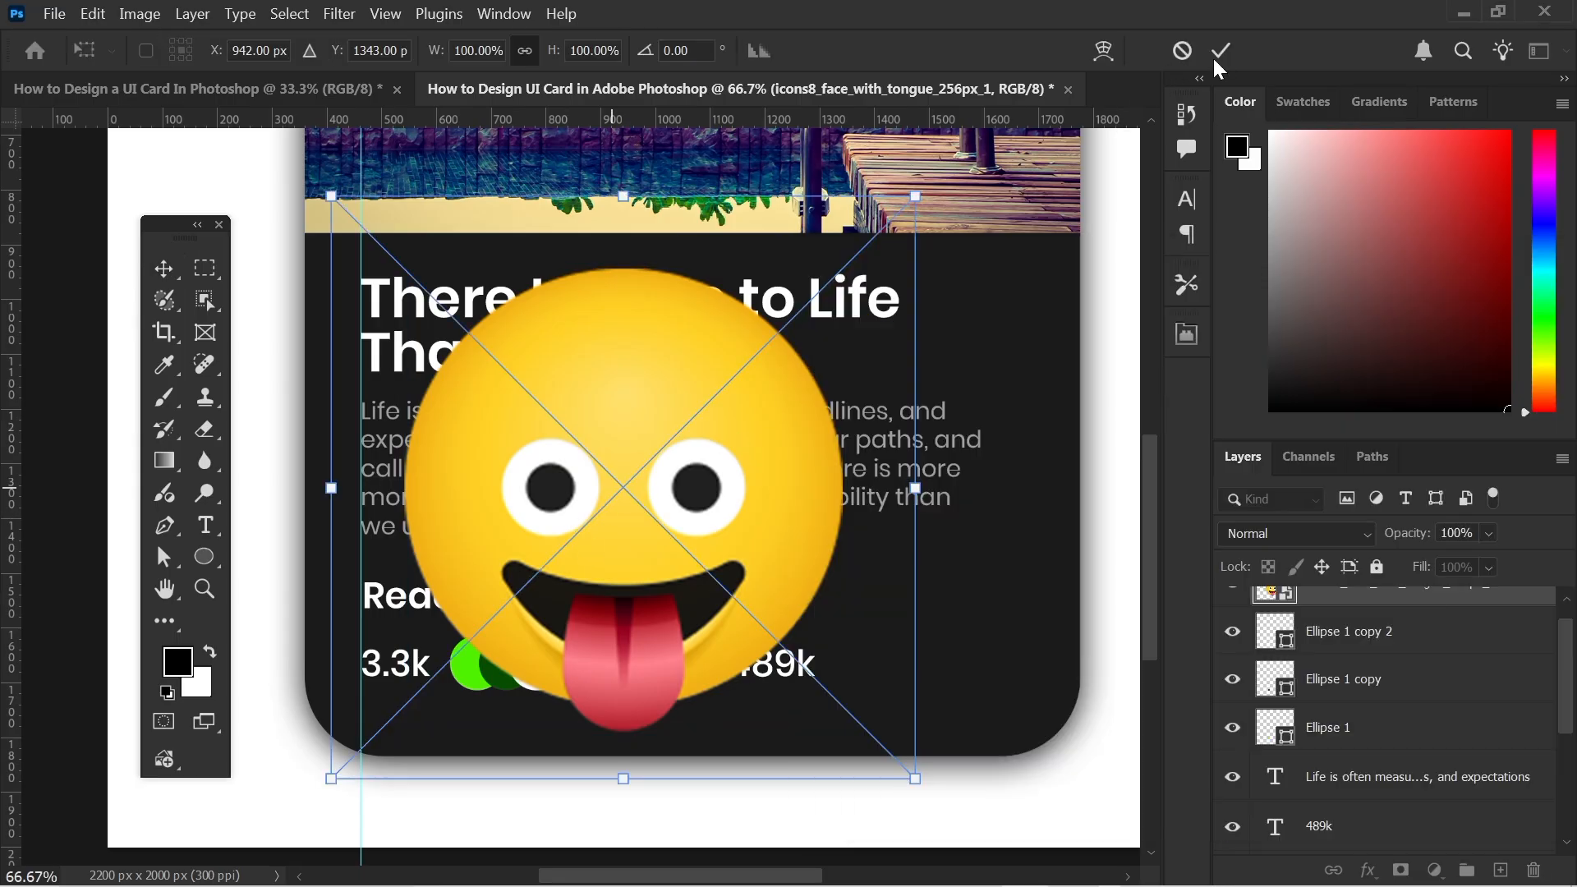
pyautogui.click(1212, 56)
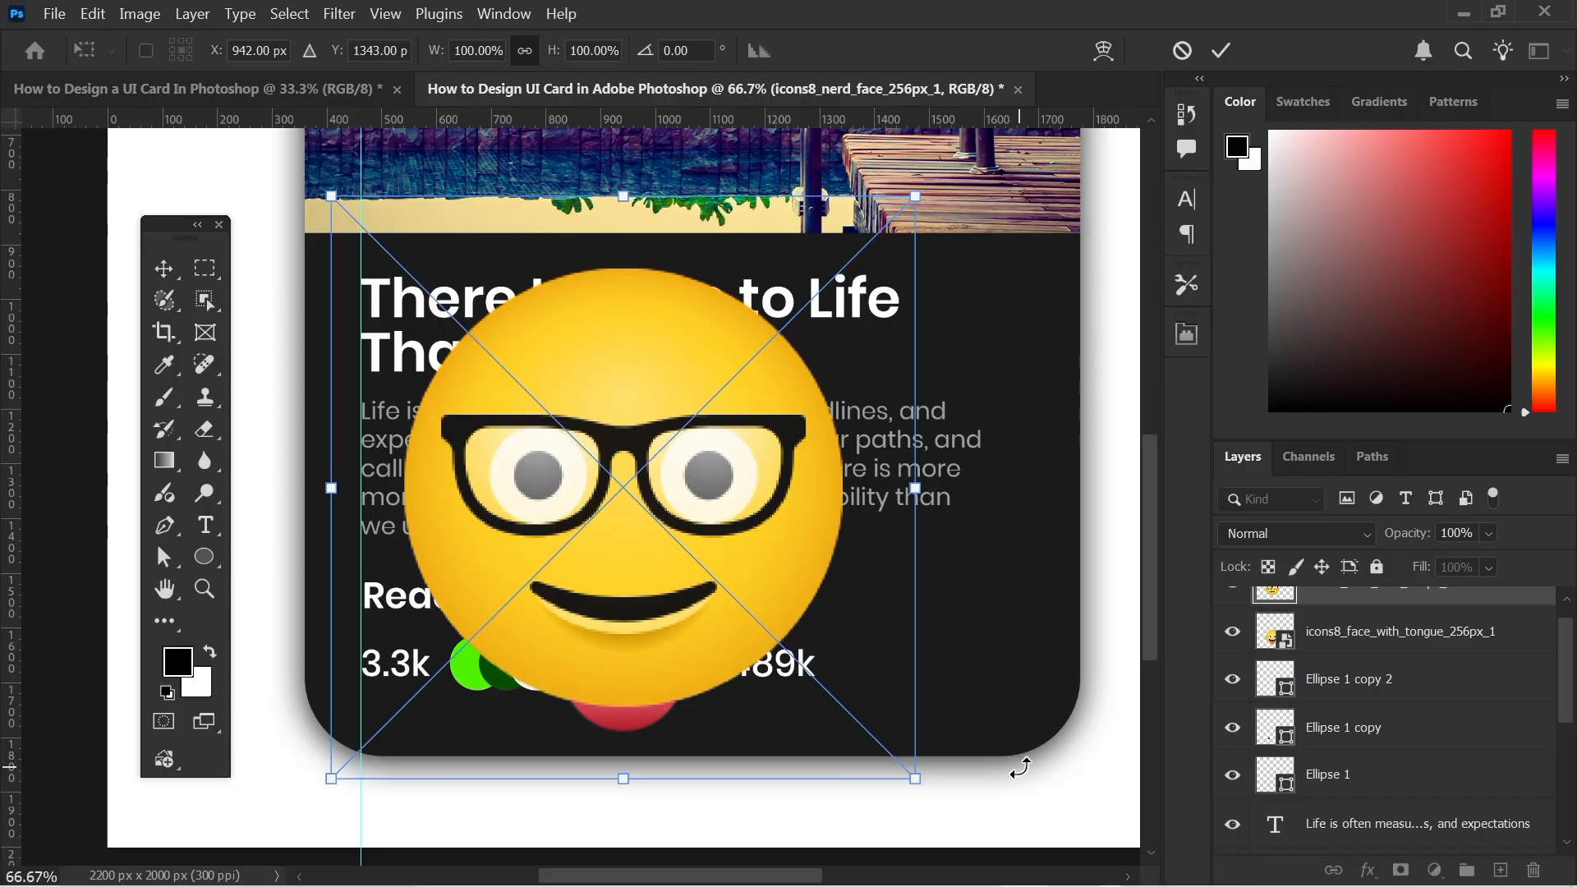
pyautogui.press('Return')
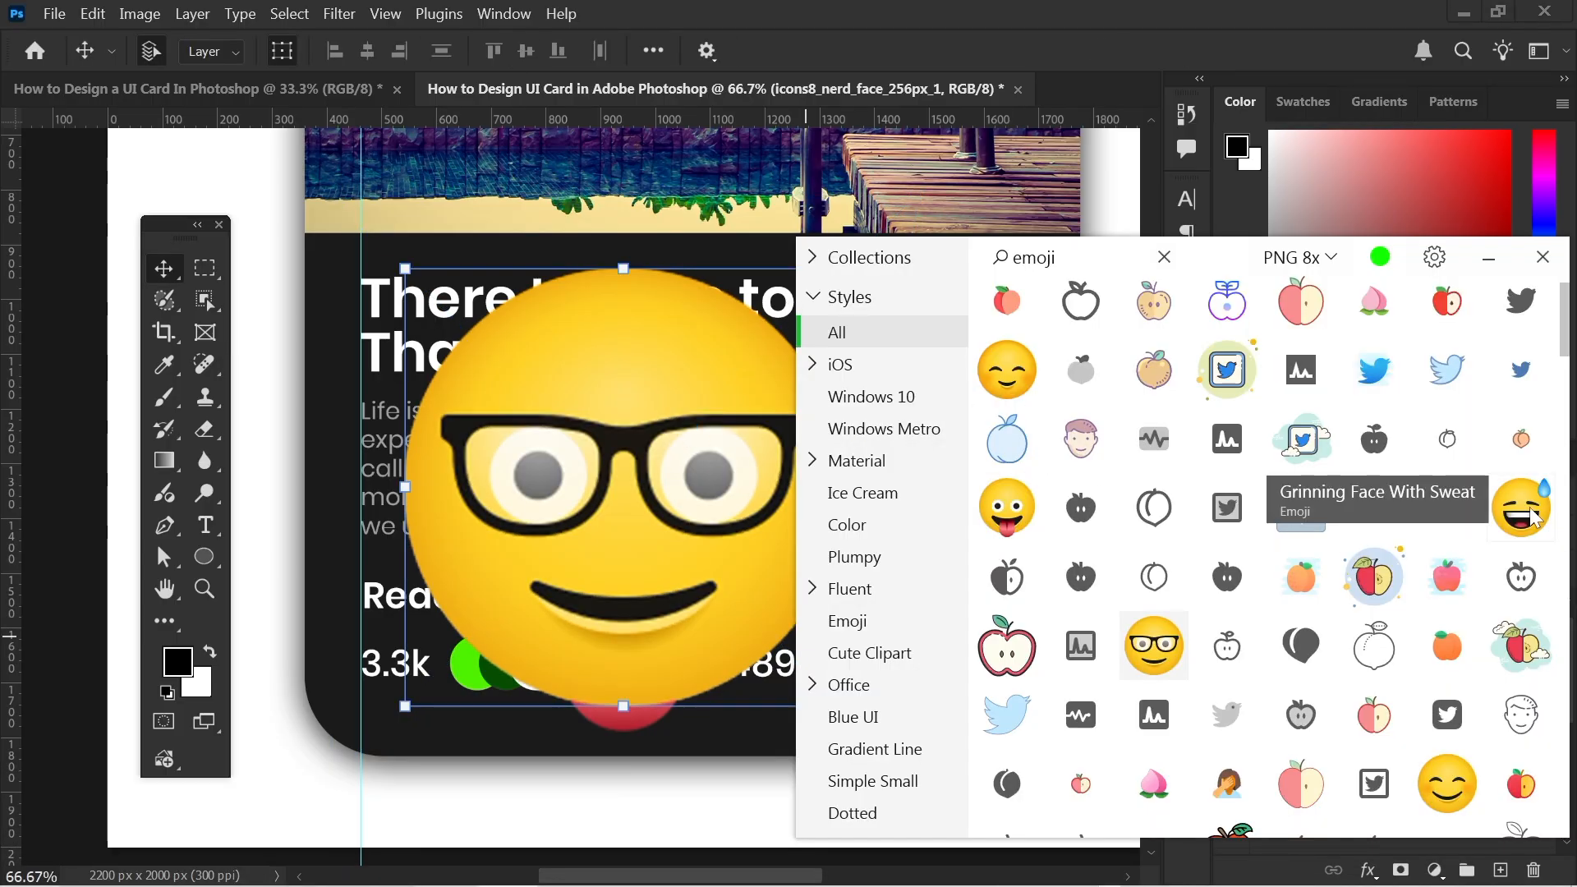
pyautogui.moveTo(1509, 454); pyautogui.dragTo(667, 467)
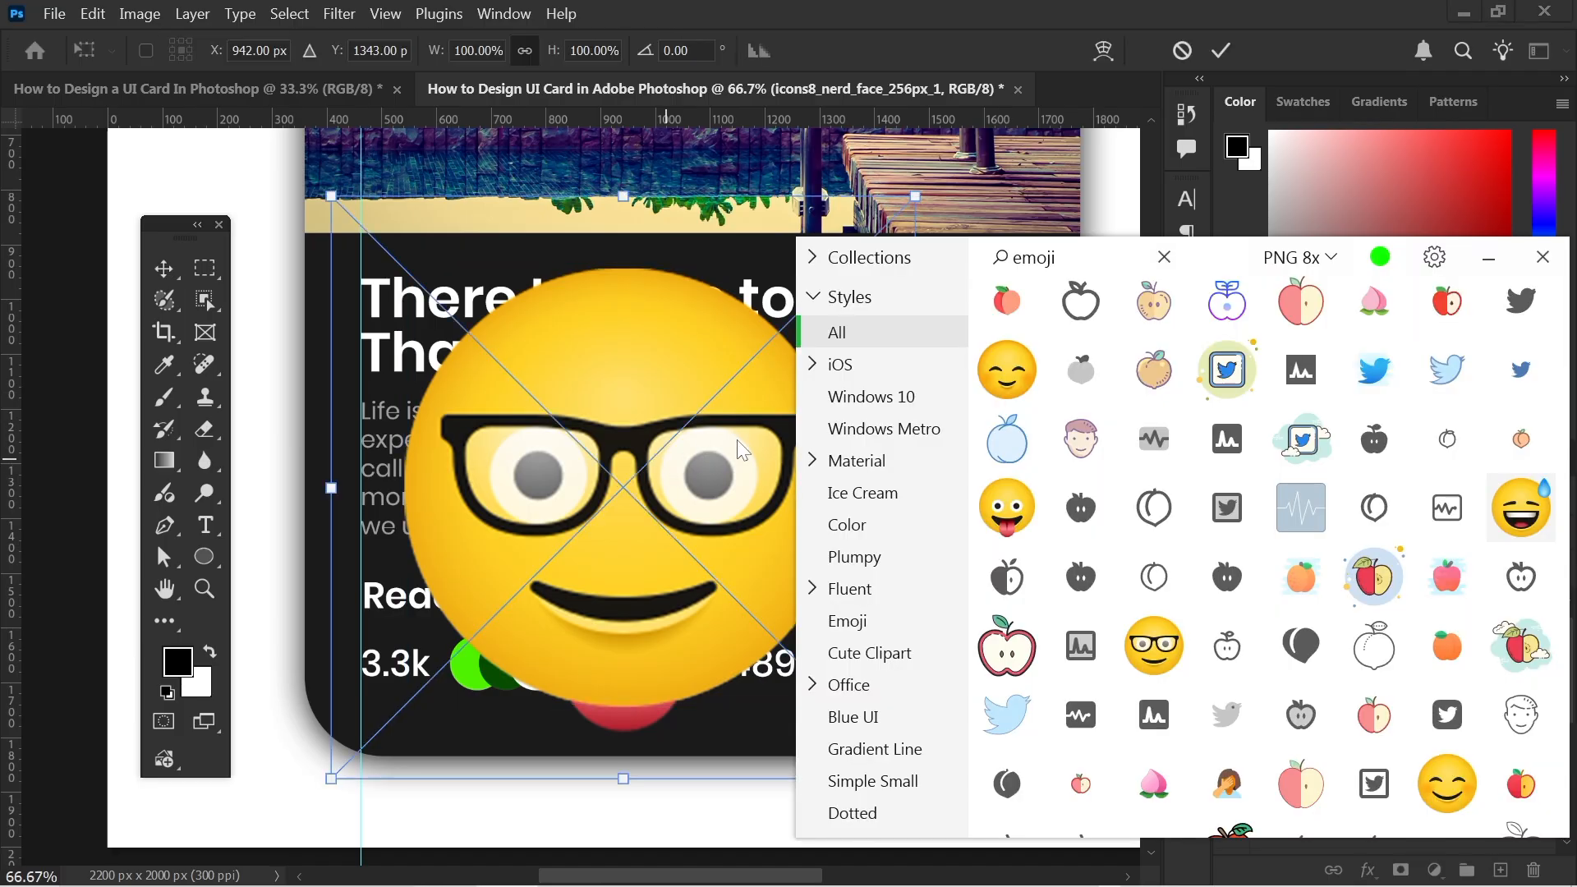
pyautogui.click(1219, 56)
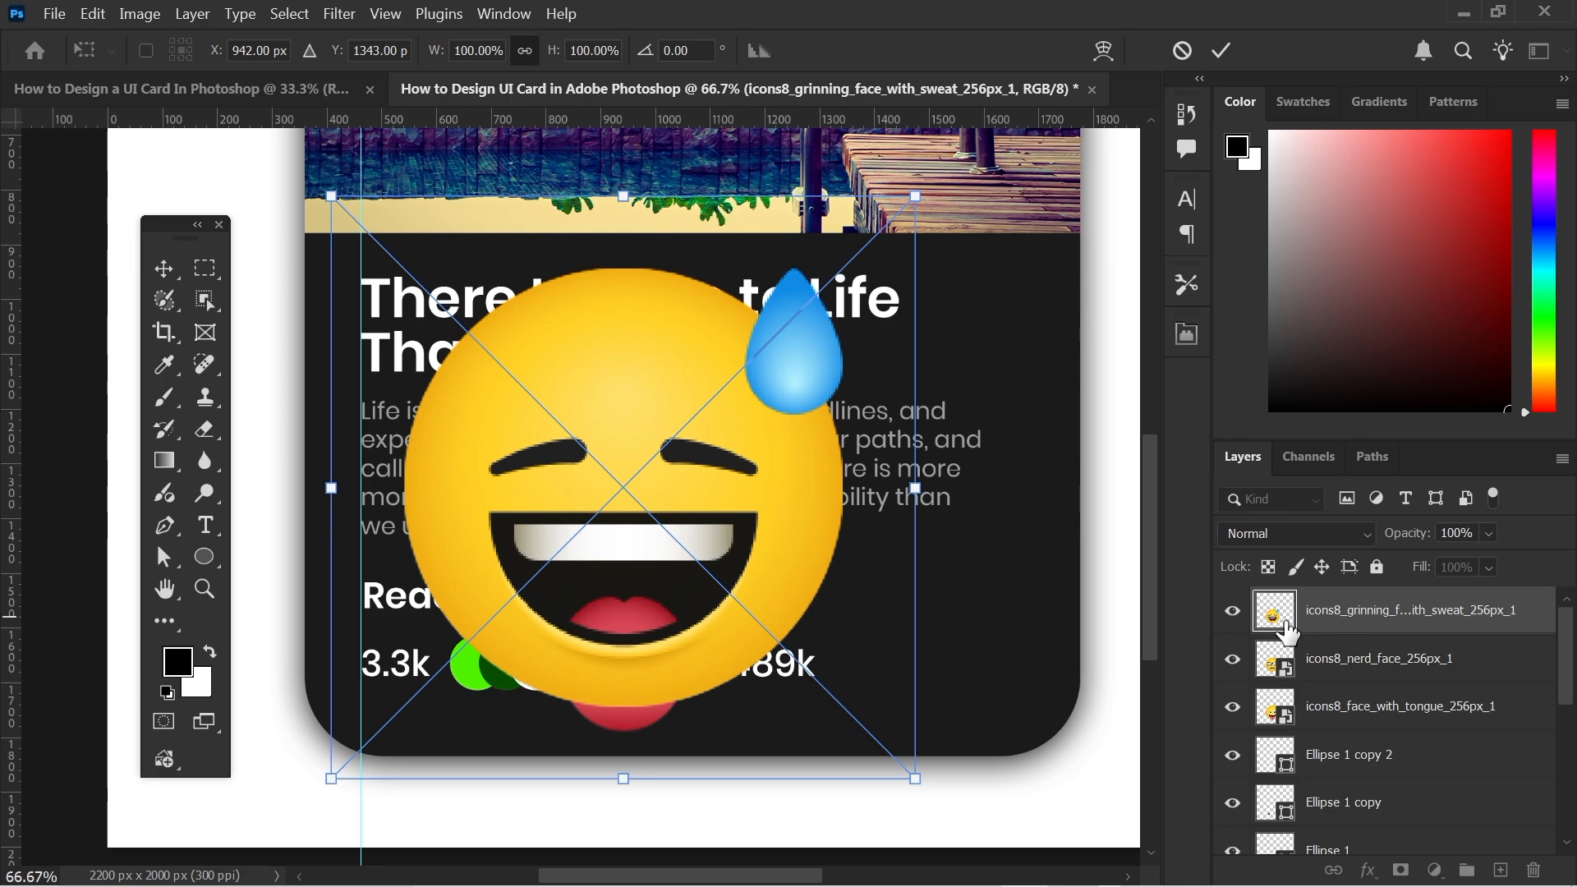
# Group the three emoji layers and set the group's blend mode to Normal.
pyautogui.keyDown('shift'); pyautogui.click(1349, 722); pyautogui.keyUp('shift')
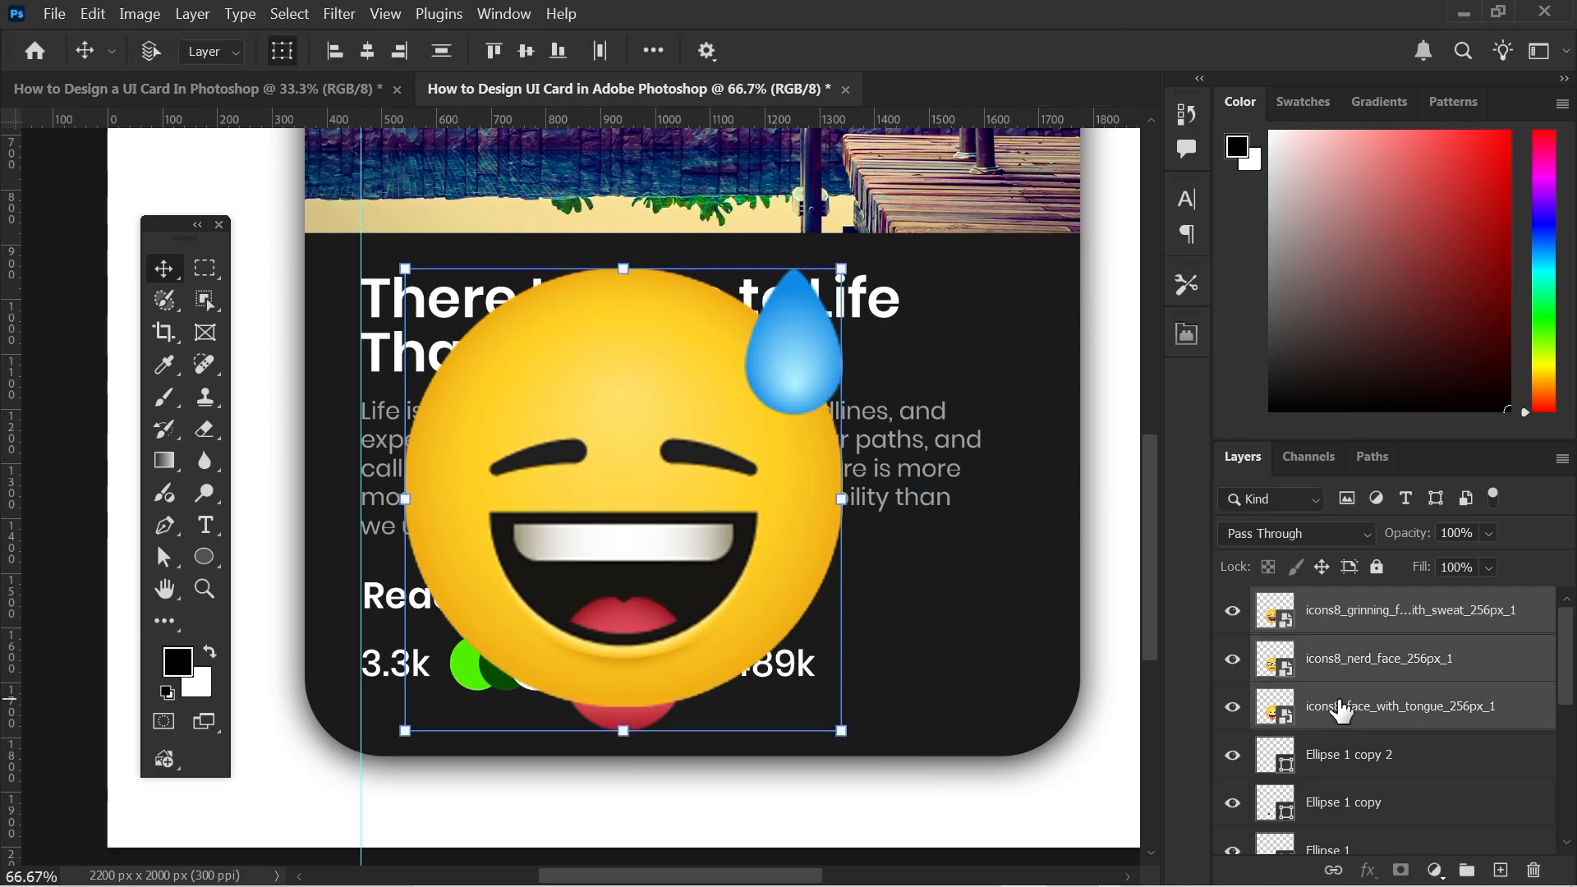
pyautogui.hotkey('ctrl', 'g')
pyautogui.click(1280, 539)
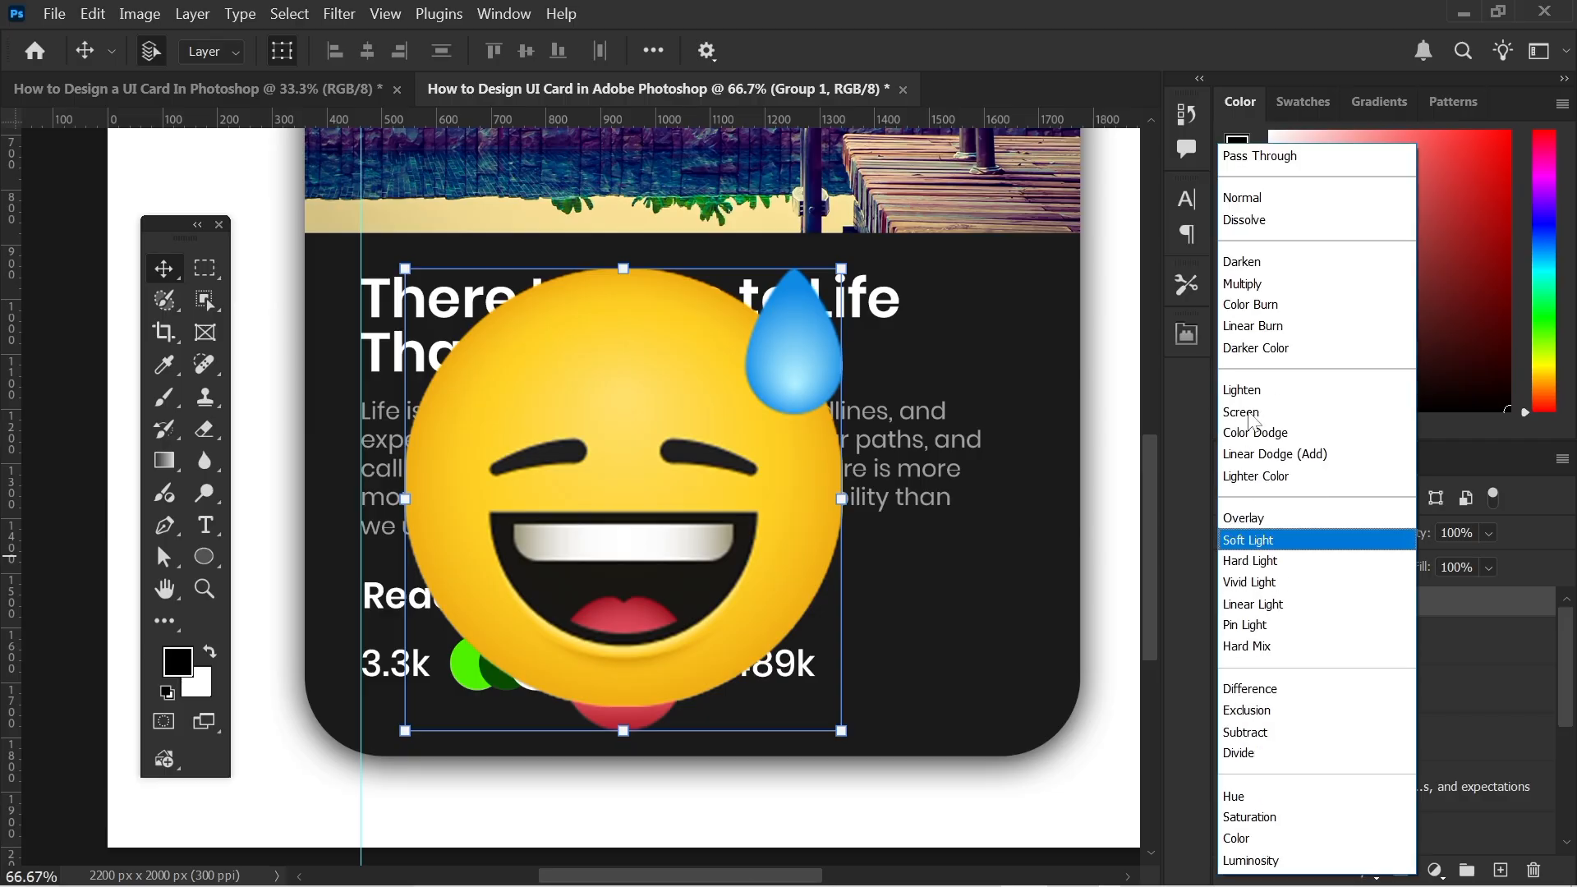
pyautogui.click(1257, 194)
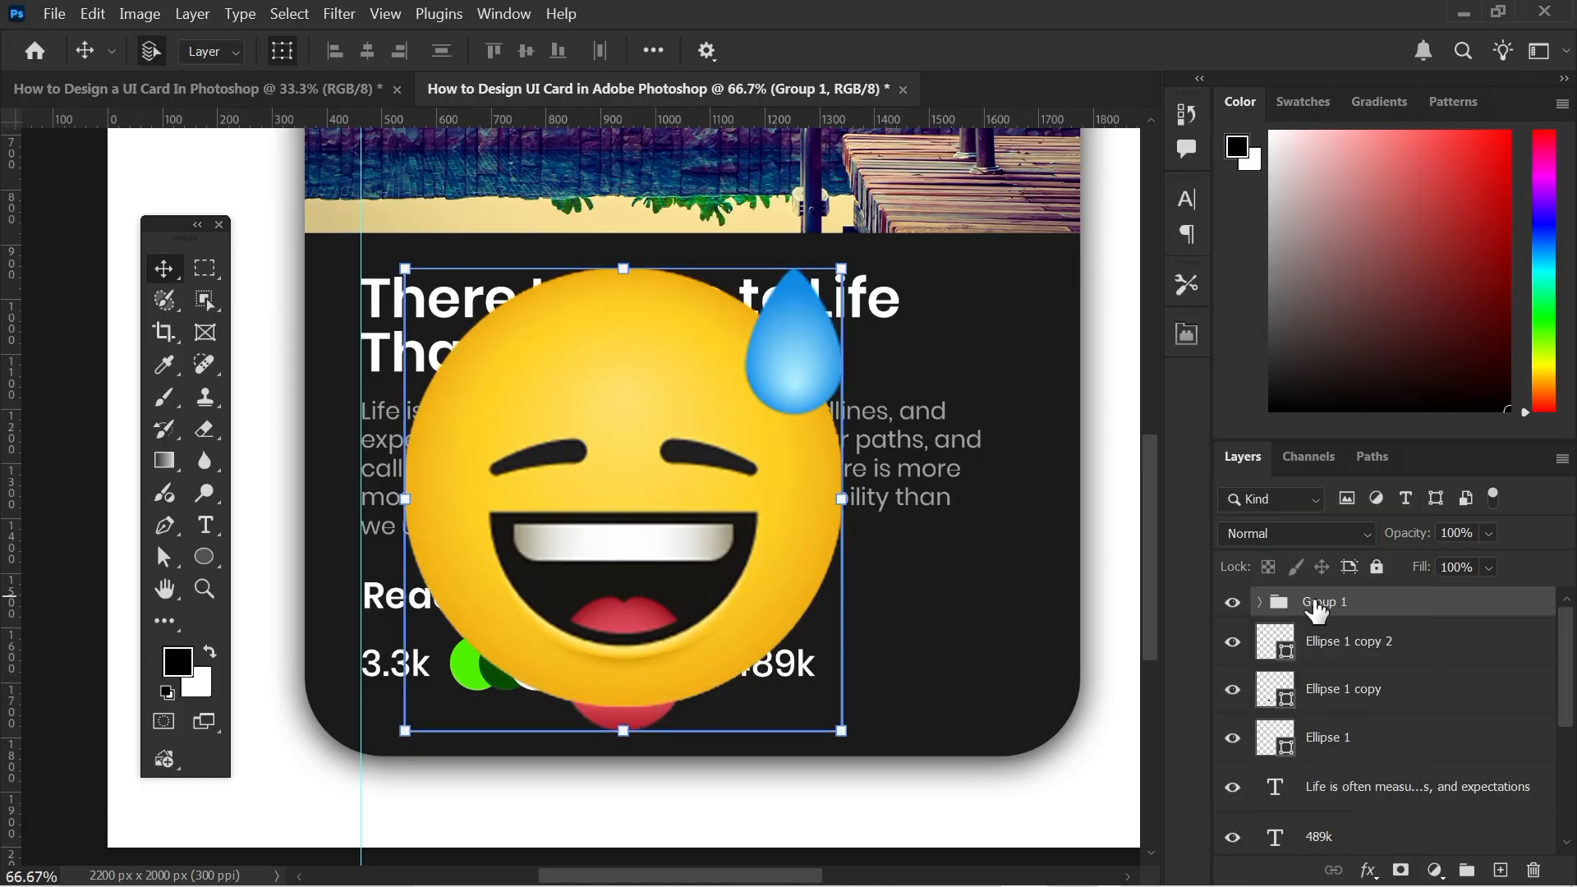
# Rename the new emoji layer group to Emoji.
pyautogui.doubleClick(1310, 602)
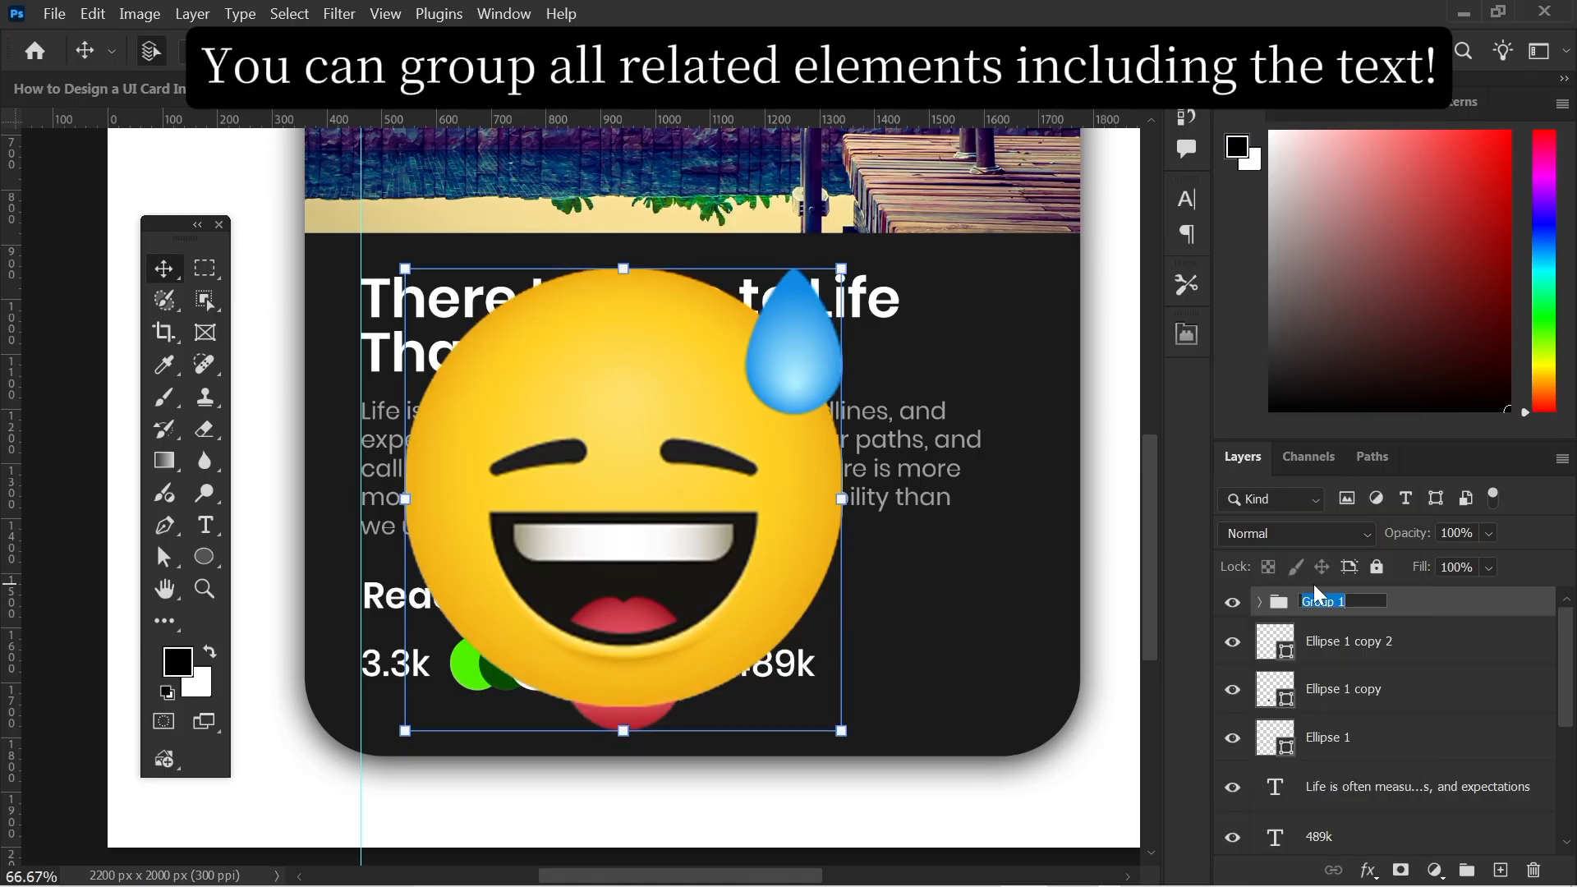
pyautogui.write('Emoji')
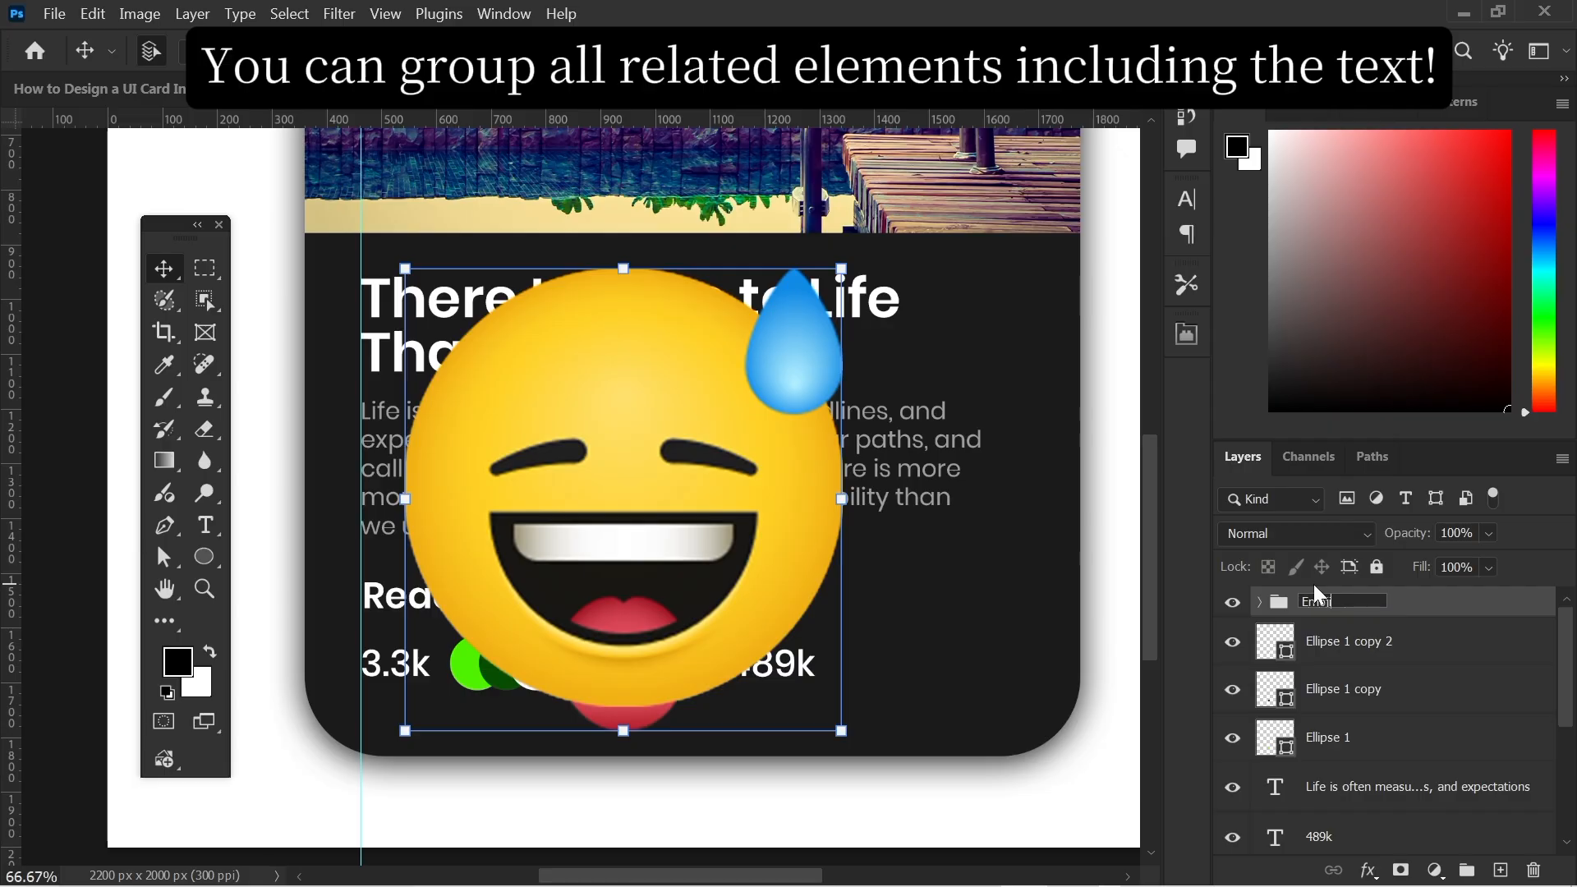
pyautogui.press('Return')
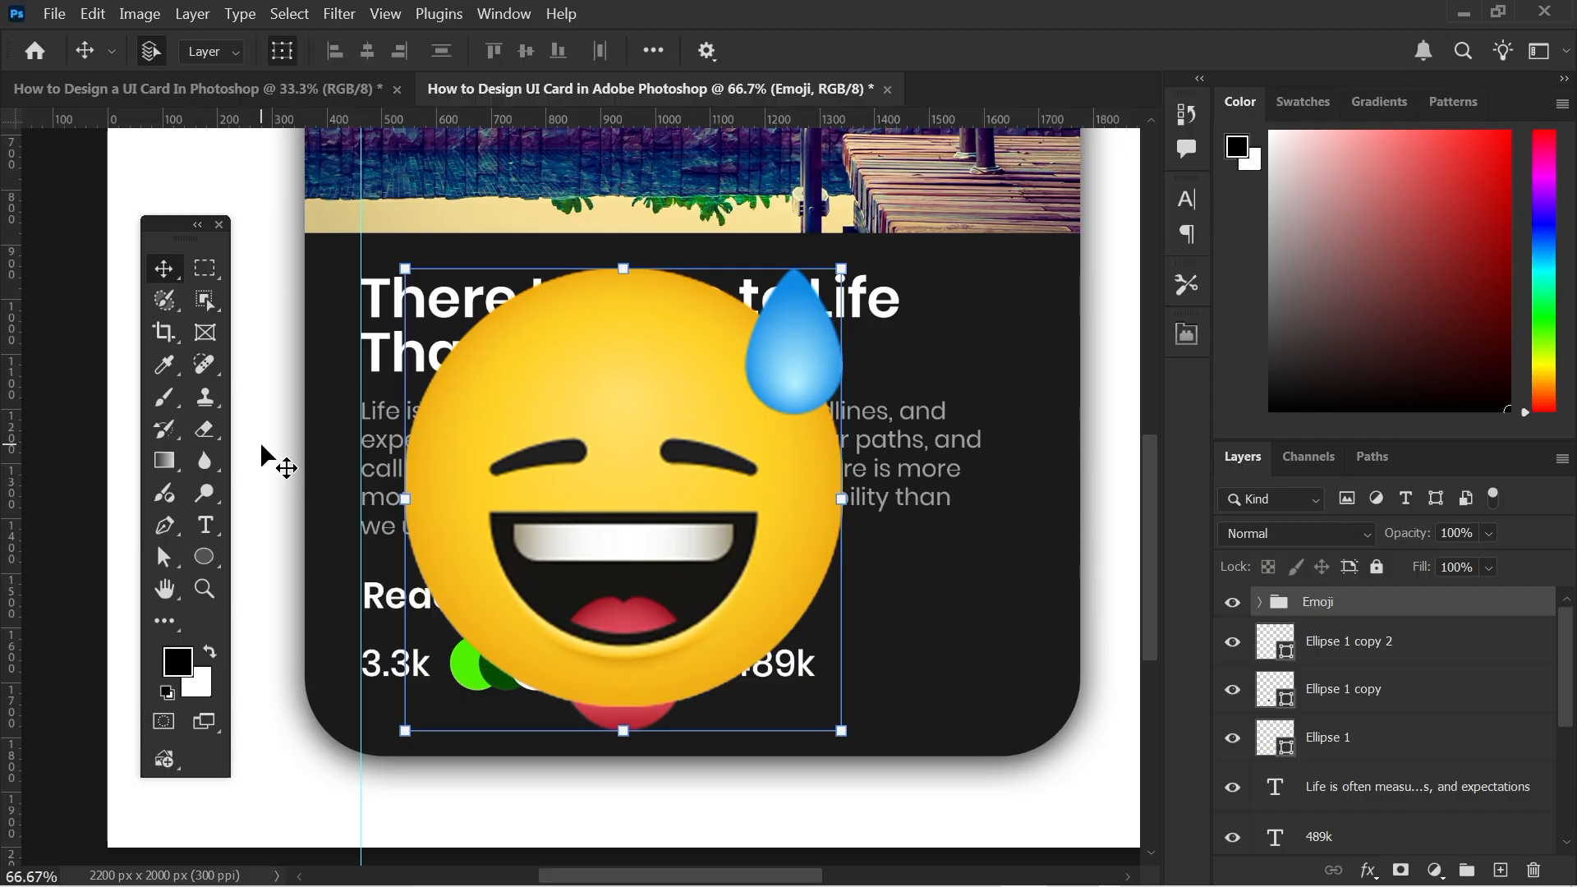
# Scale the Emoji group down to about 12% and place it just right of the 489k label.
pyautogui.hotkey('ctrl', 't')
pyautogui.moveTo(561, 500); pyautogui.dragTo(878, 660)
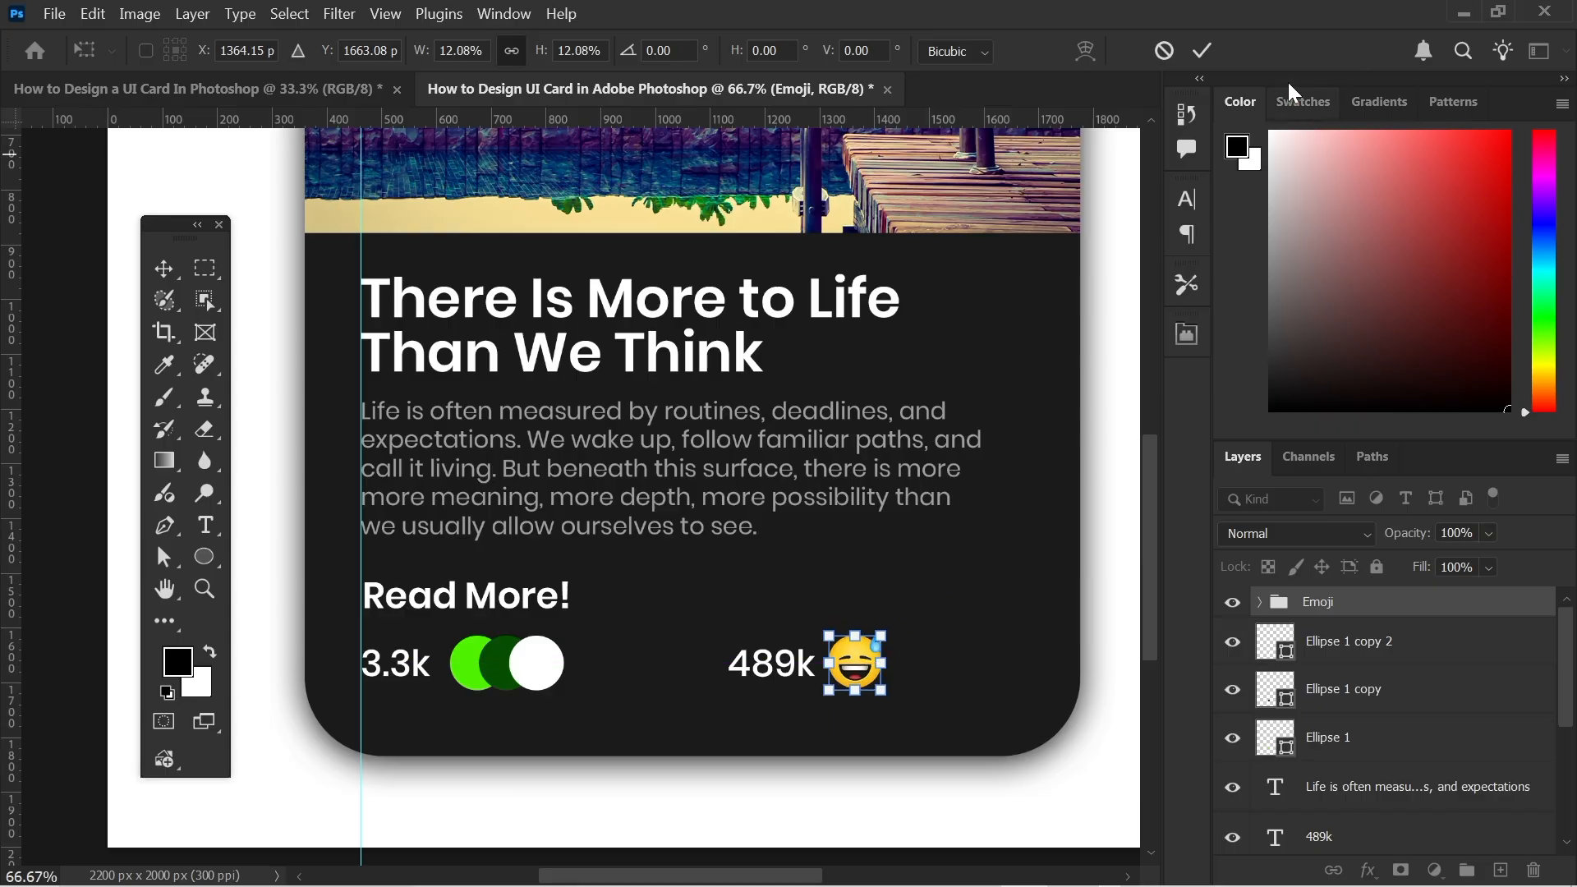
pyautogui.click(1199, 55)
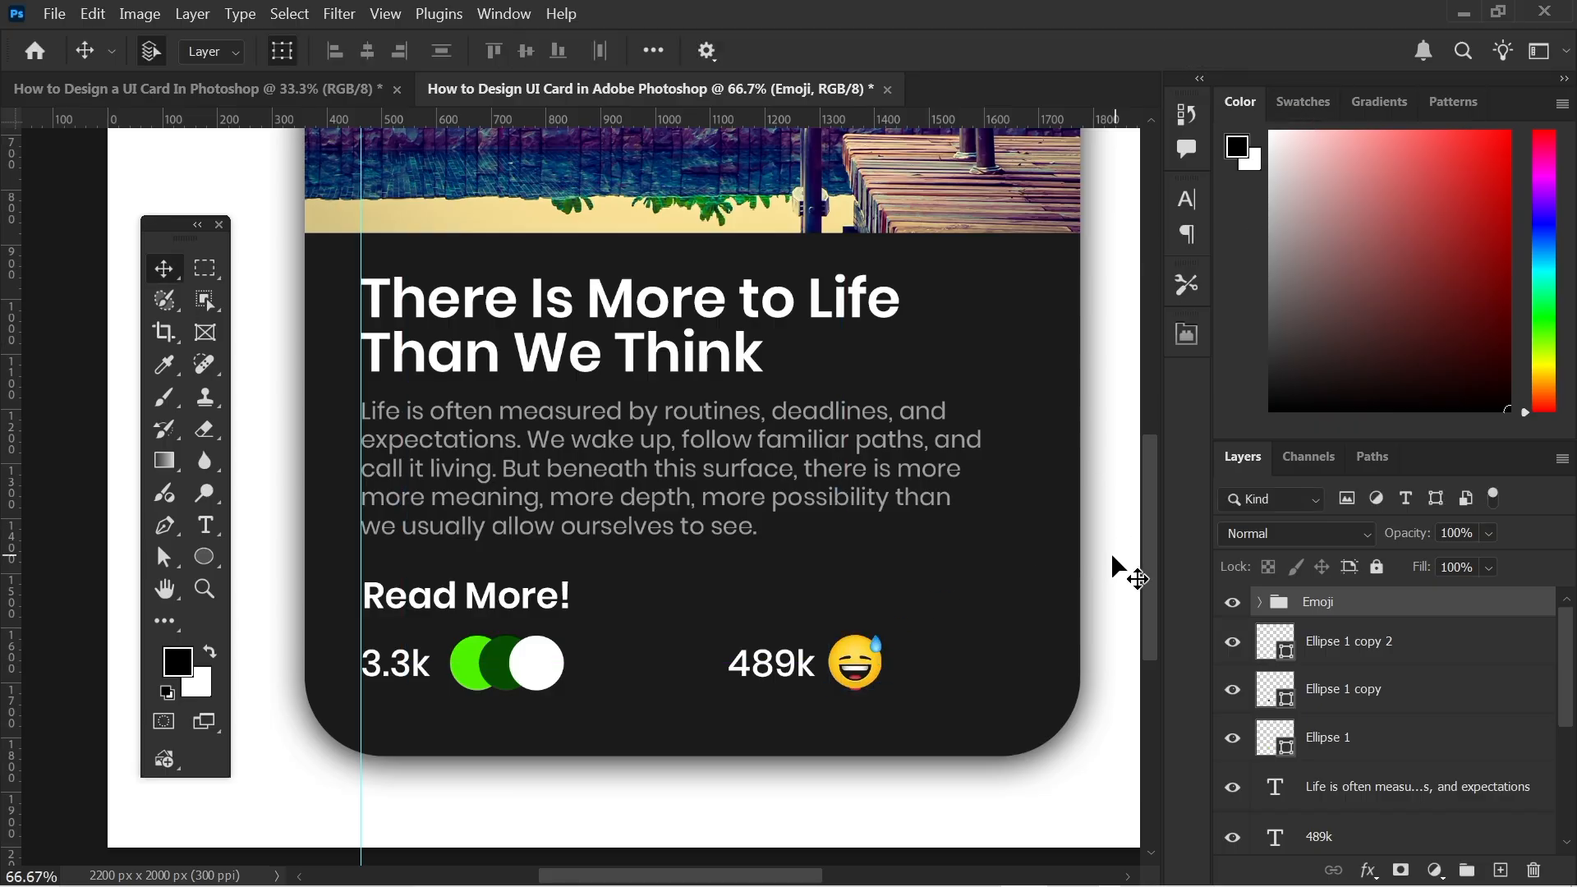
# Spread the three emojis into an overlapping row beside 489k: tongue face first, nerd face in the middle, grinning face on the right.
pyautogui.click(1111, 552)
pyautogui.moveTo(868, 669); pyautogui.dragTo(950, 672)
pyautogui.click(833, 768)
pyautogui.click(863, 774)
pyautogui.press('Left')
pyautogui.press('Left')
pyautogui.press('Left')
pyautogui.press('Left')
pyautogui.press('Left')
pyautogui.press('Left')
pyautogui.press('Left')
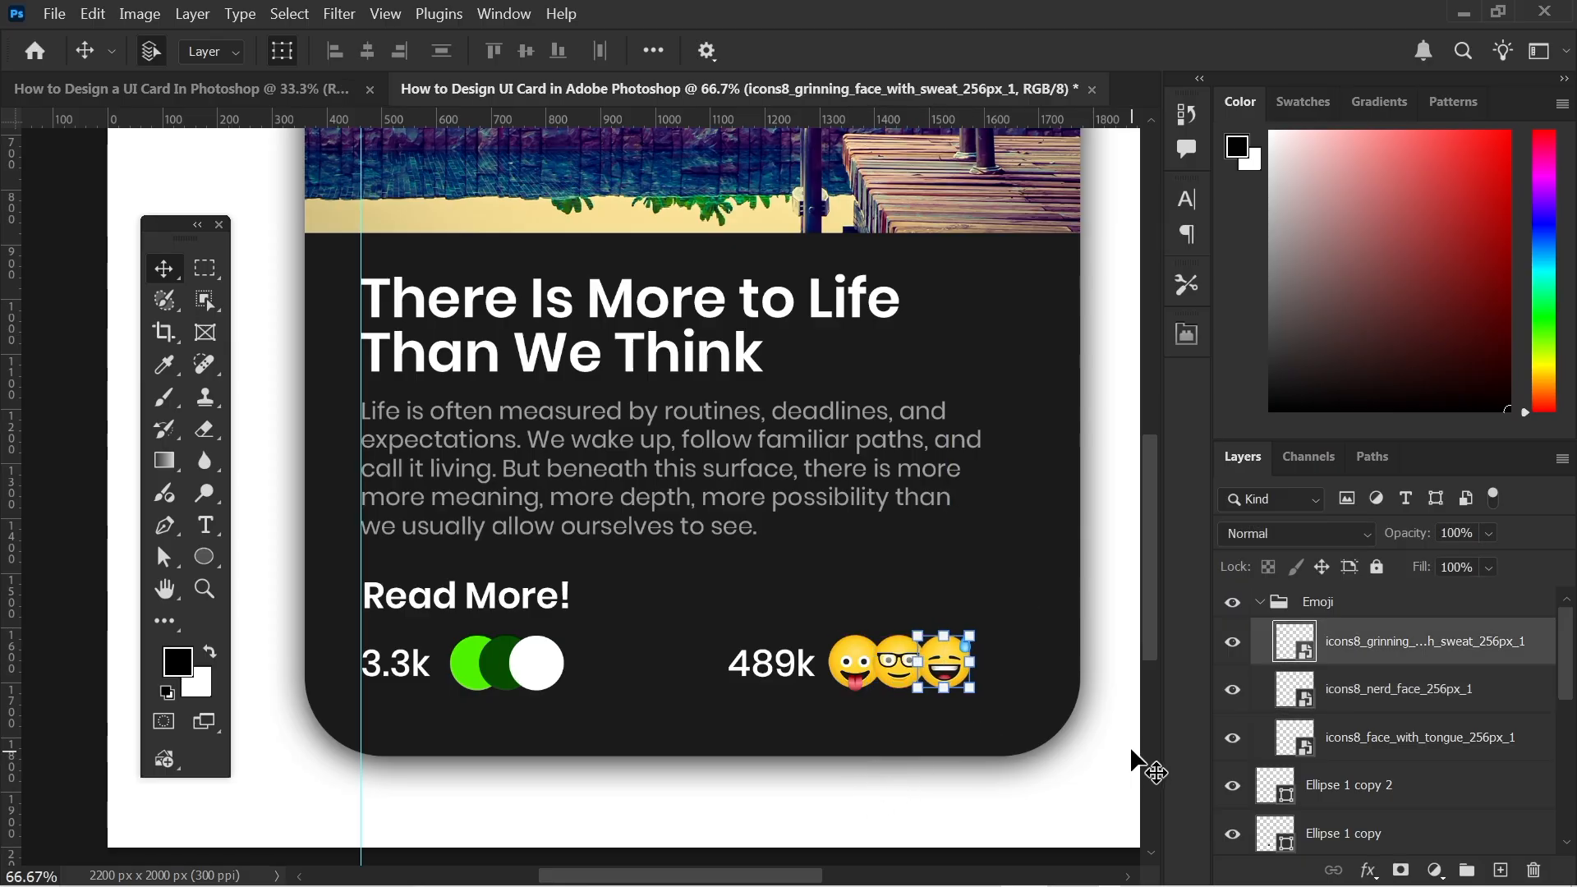
pyautogui.click(723, 580)
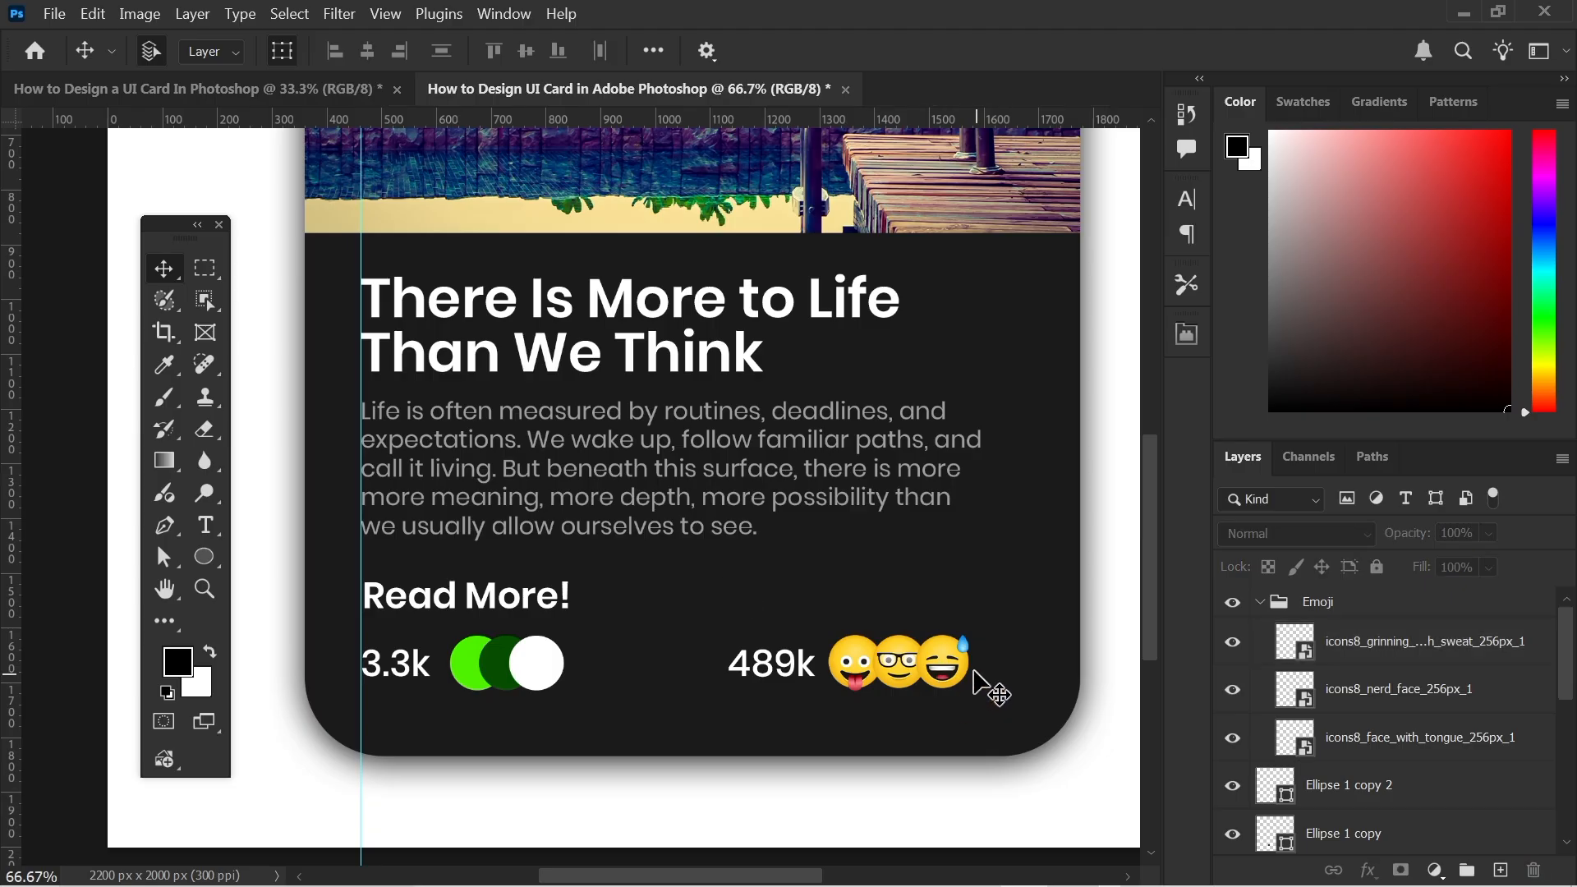
# Move the 489k label and the three emojis slightly left together, then deselect them.
pyautogui.moveTo(1000, 667); pyautogui.dragTo(687, 715)
pyautogui.moveTo(878, 669); pyautogui.dragTo(865, 665)
pyautogui.click(714, 732)
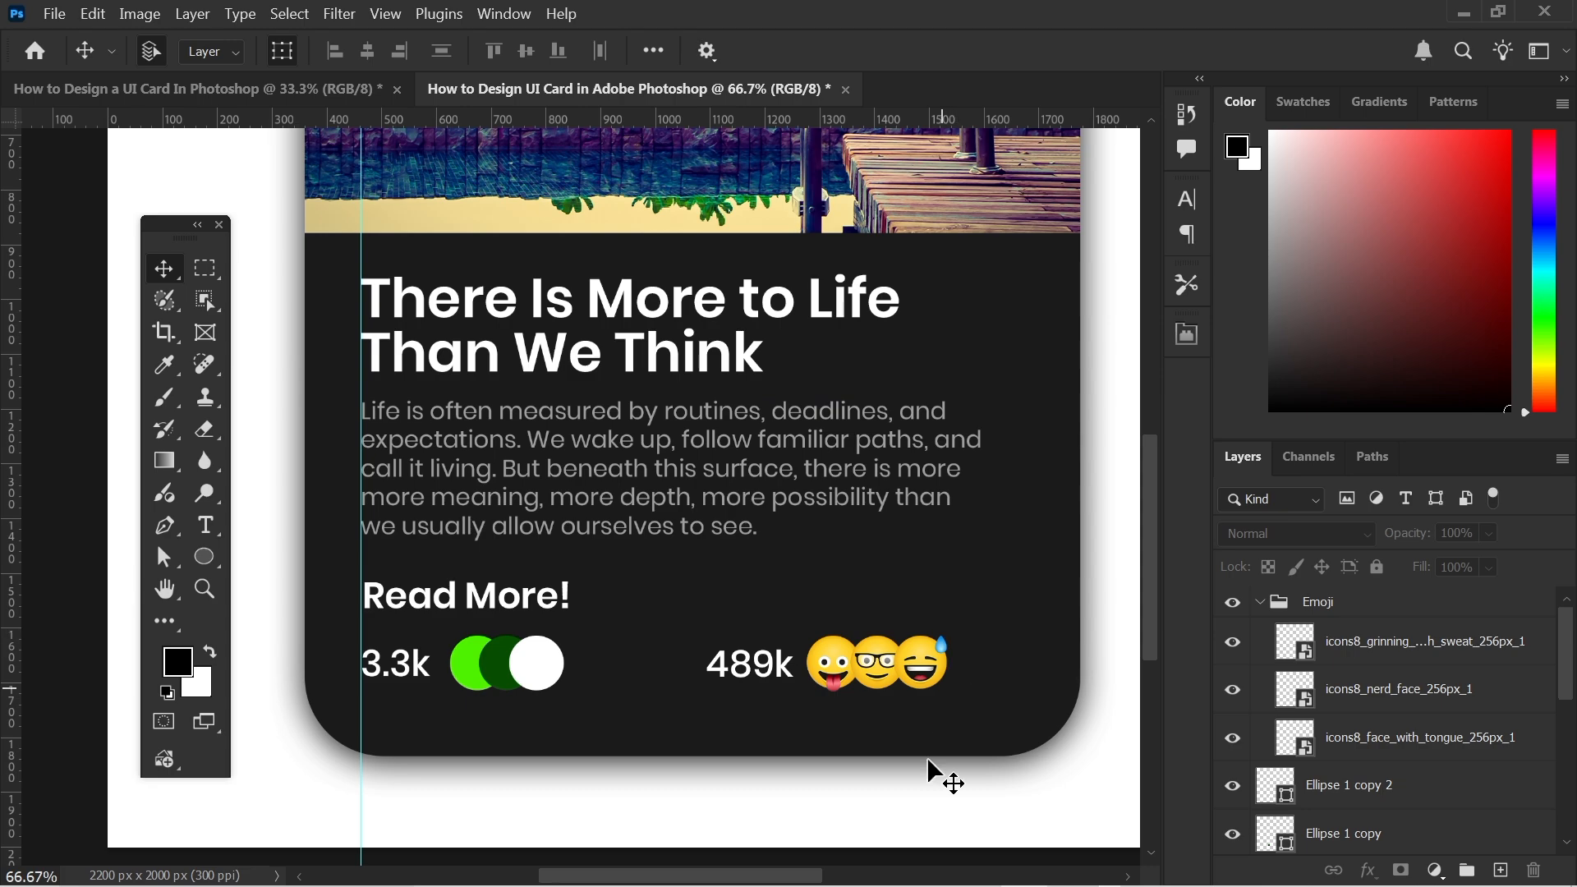
# Switch to the icon library app, search for Share, and place a green outlined share icon in the card document.
pyautogui.moveTo(928, 883)
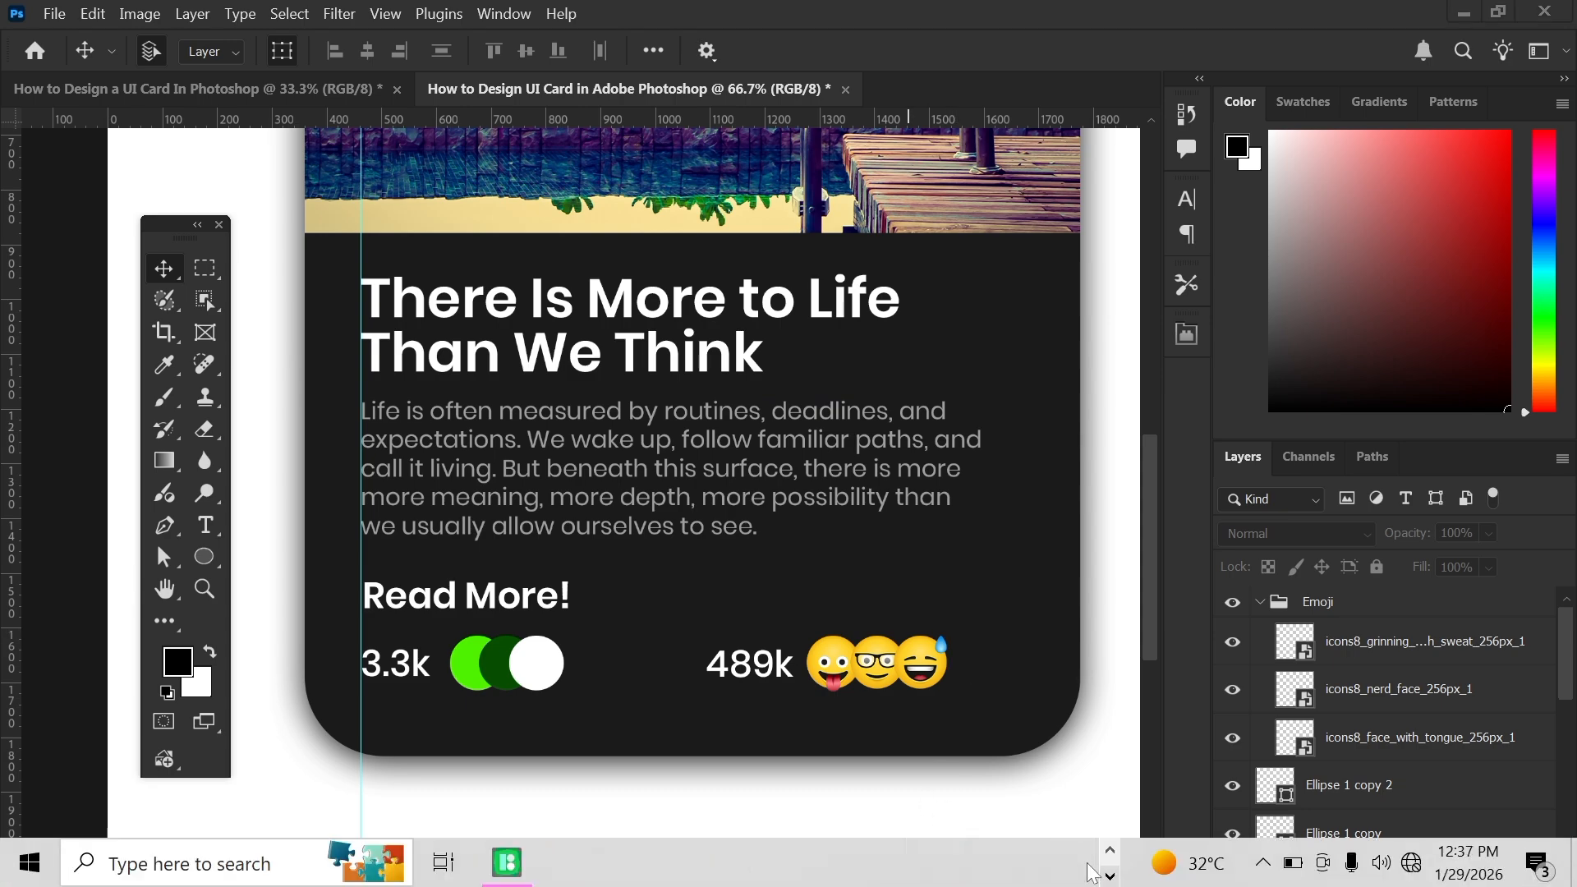
pyautogui.click(1110, 876)
pyautogui.moveTo(507, 862)
pyautogui.click(539, 777)
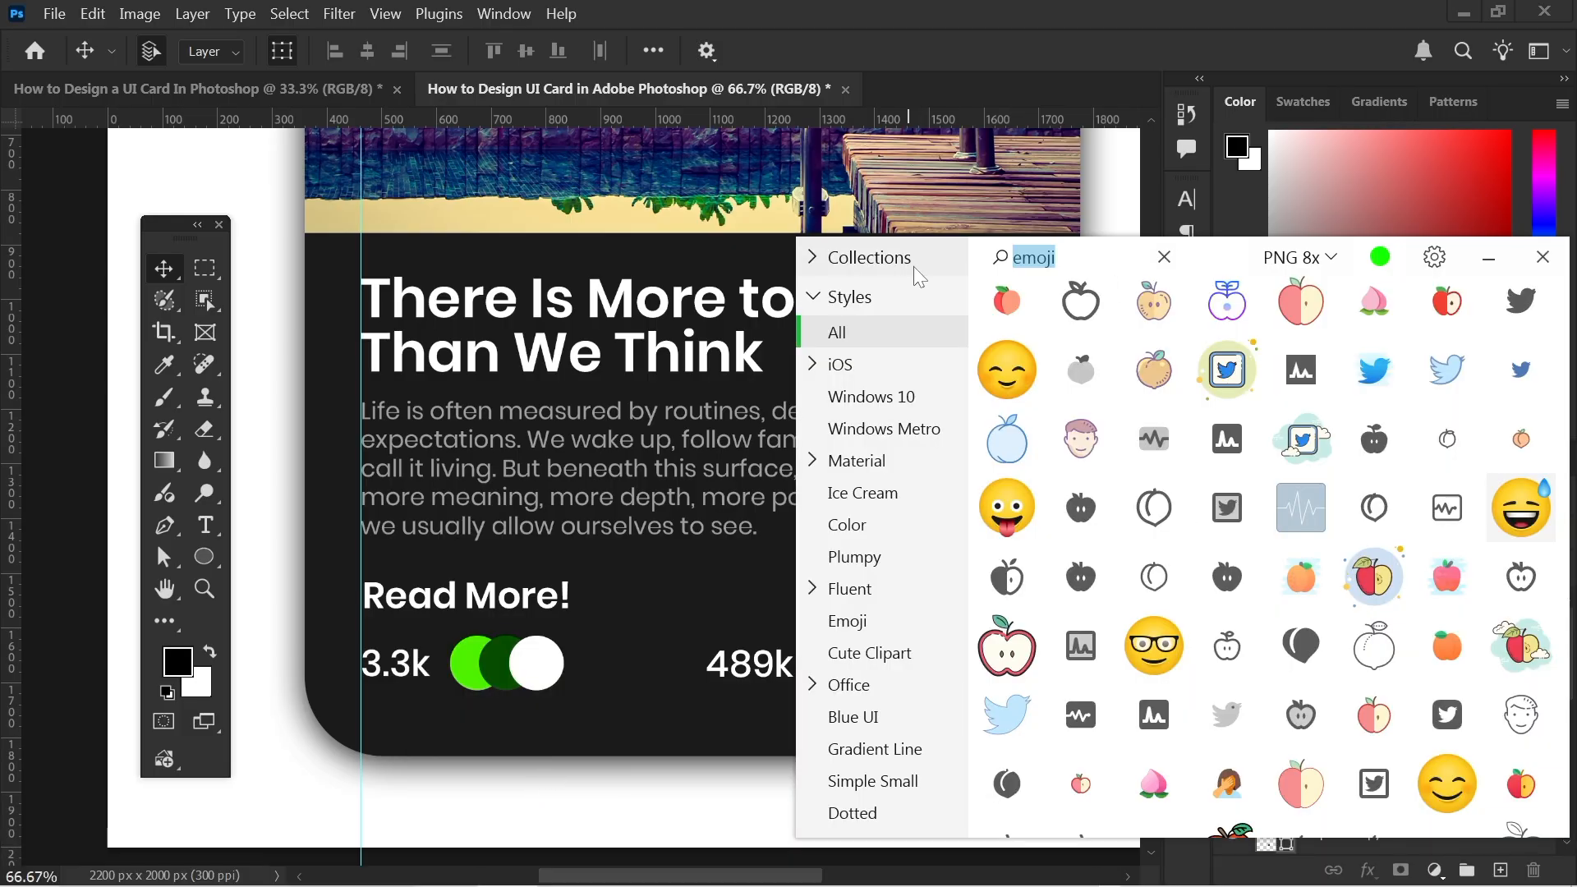
pyautogui.write('Share')
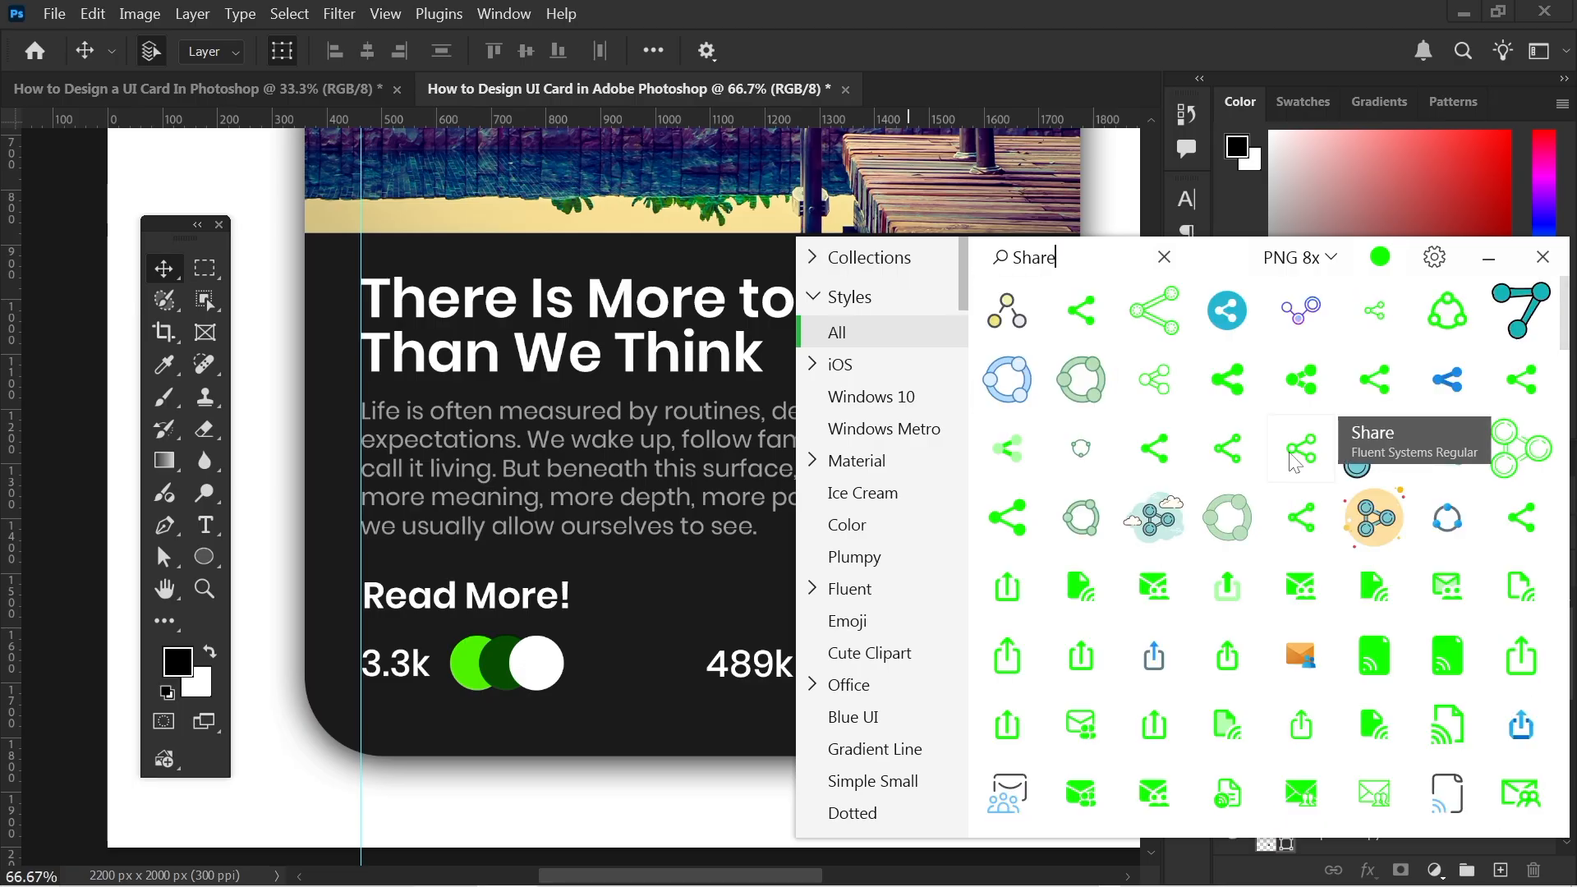
pyautogui.moveTo(1271, 372); pyautogui.dragTo(623, 352)
pyautogui.click(1488, 257)
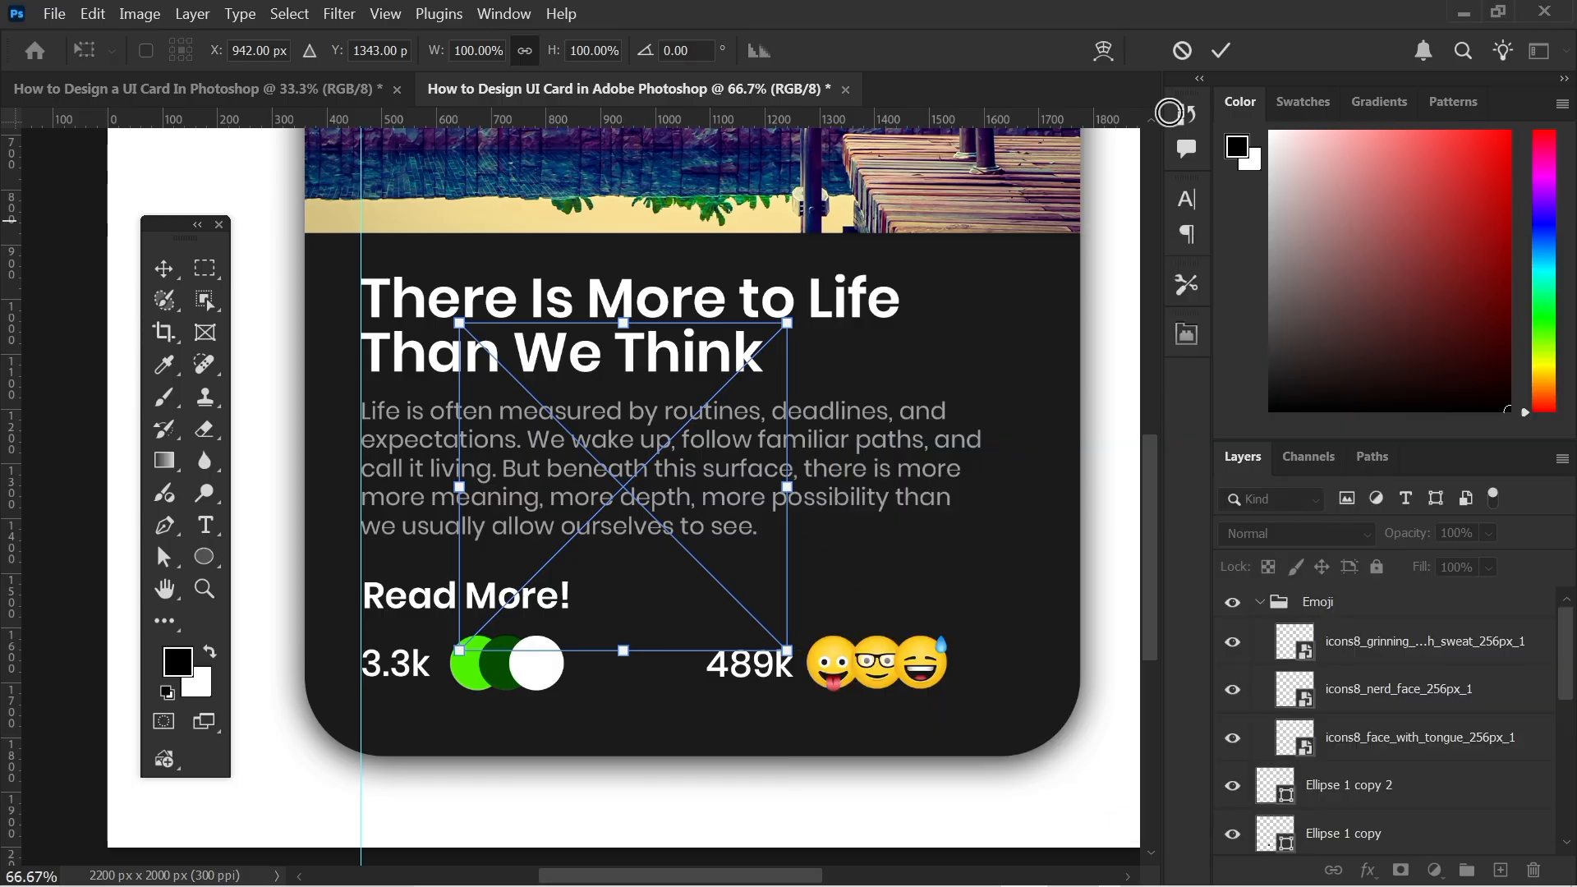
pyautogui.click(1222, 51)
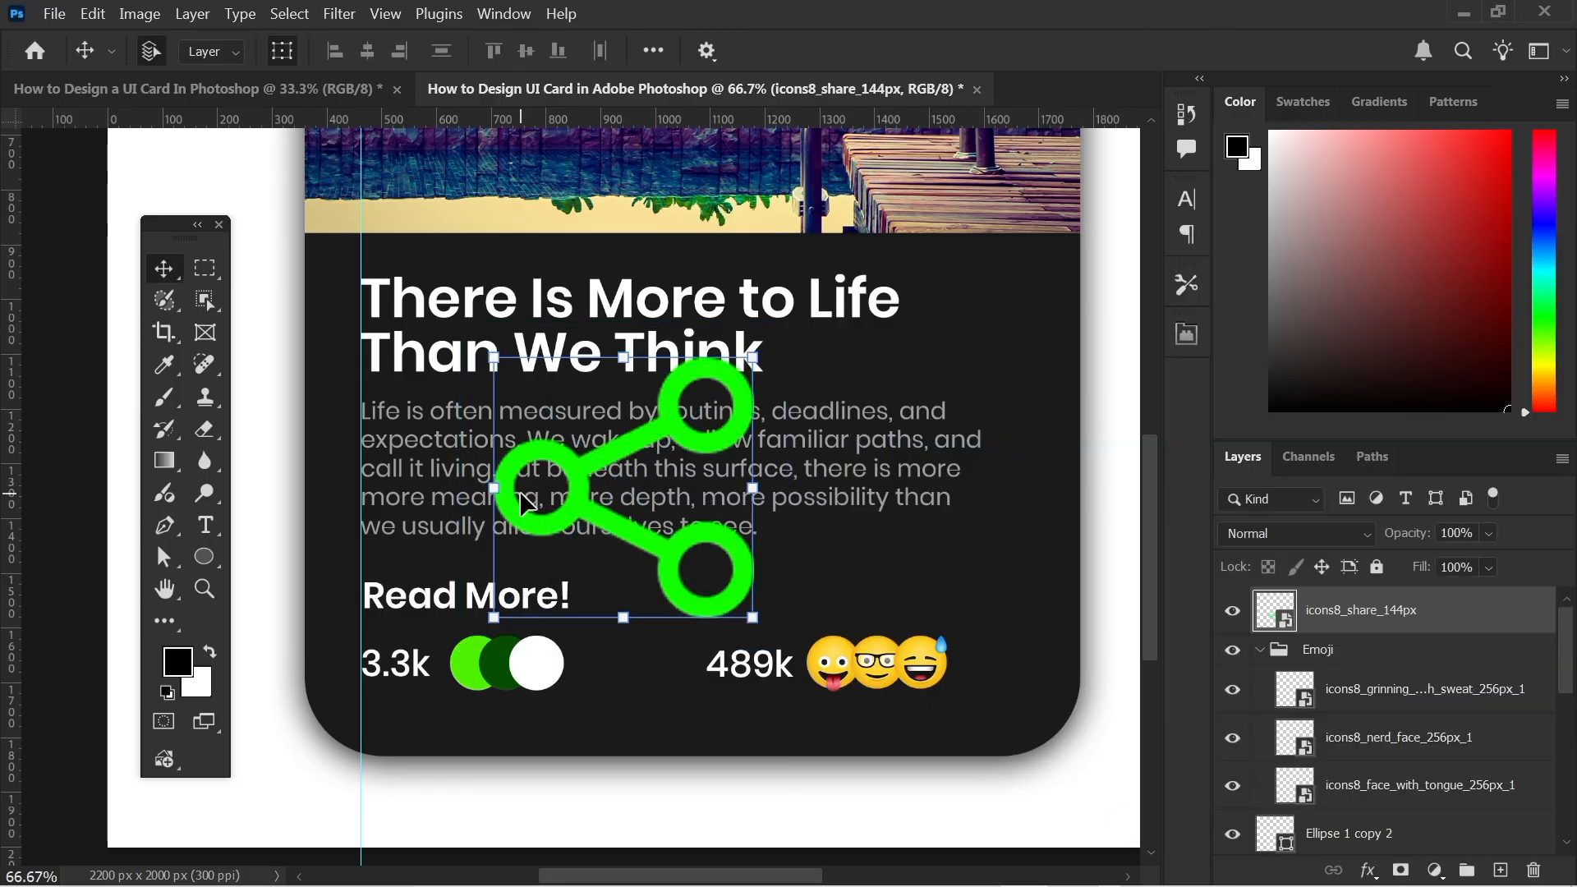
# Scale the share icon down to about 19.8% and place it just right of the emoji row.
pyautogui.moveTo(498, 491); pyautogui.dragTo(989, 664)
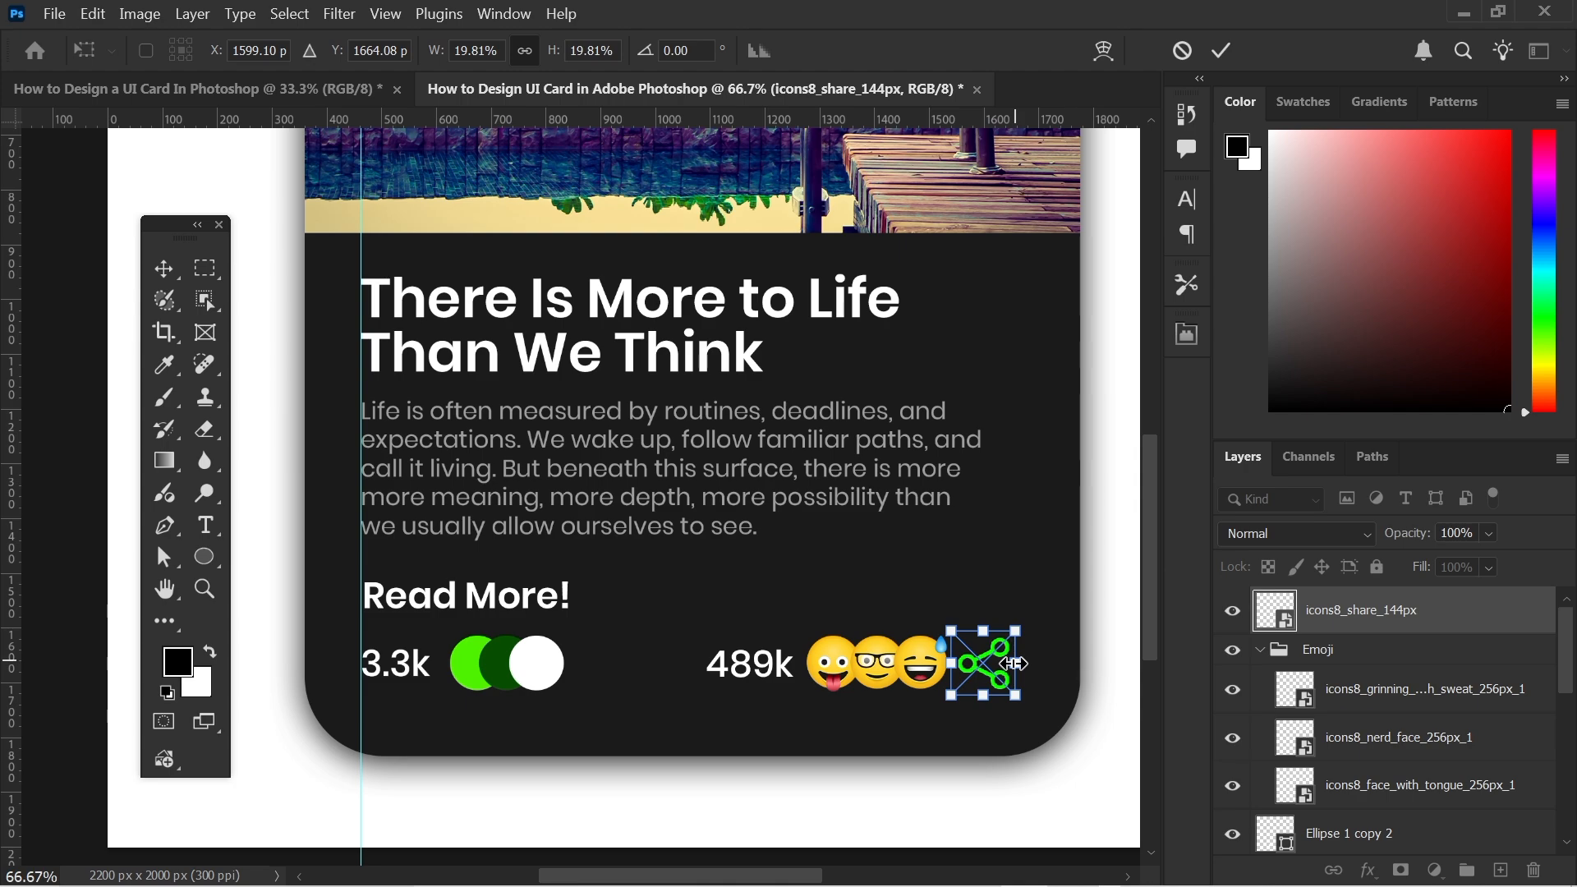
pyautogui.click(1222, 52)
pyautogui.click(1119, 673)
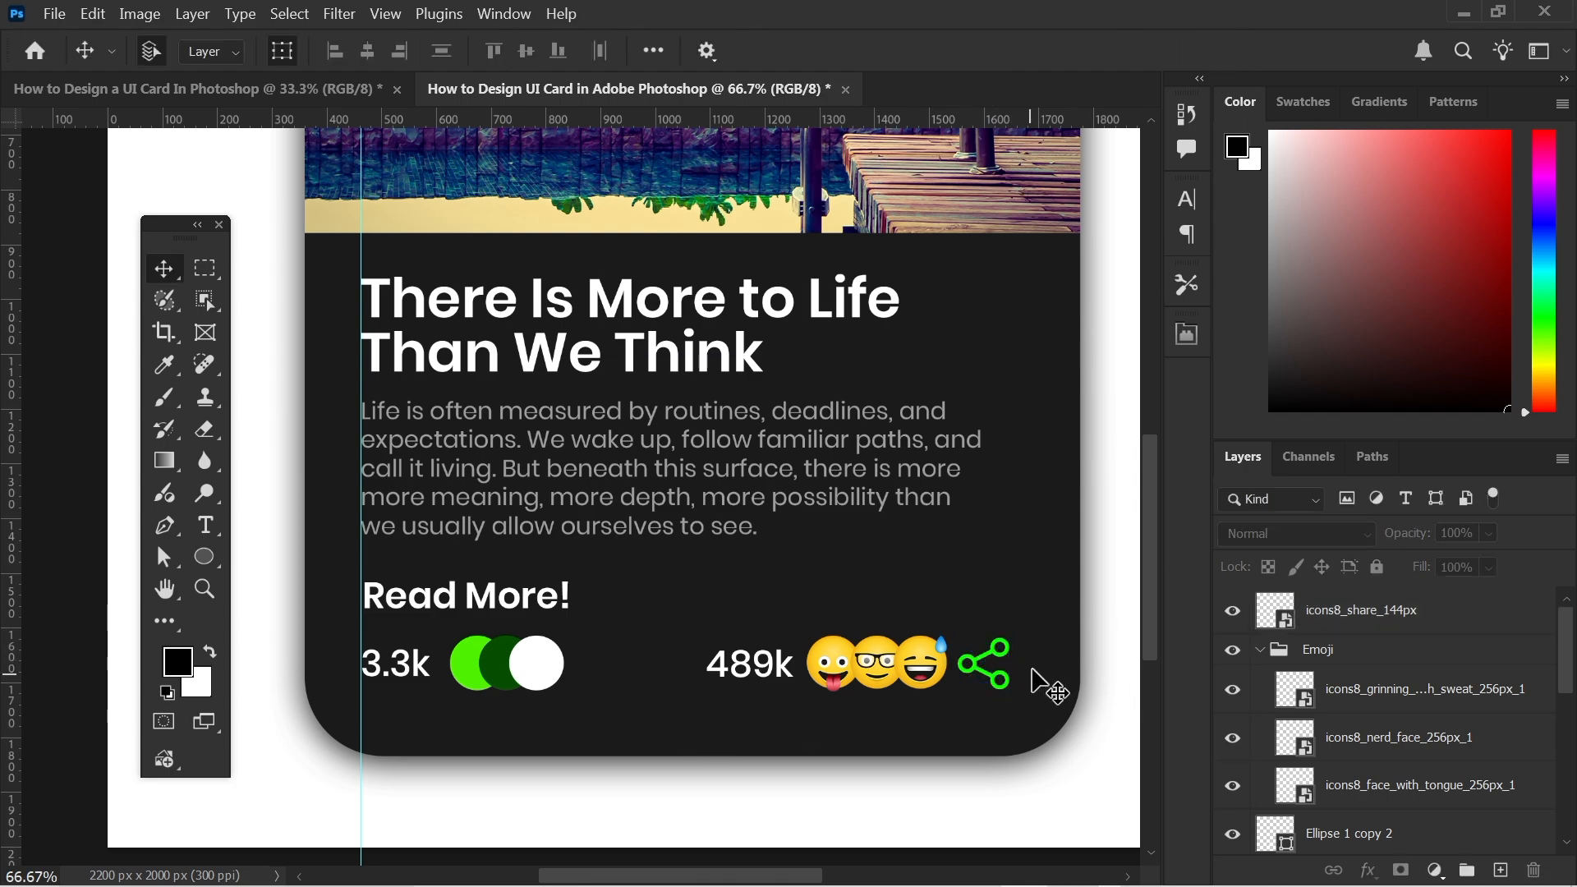
# Scale the three emojis and the share icon together to about 93.5%, keeping their left edge beside 489k.
pyautogui.moveTo(1032, 669); pyautogui.dragTo(809, 727)
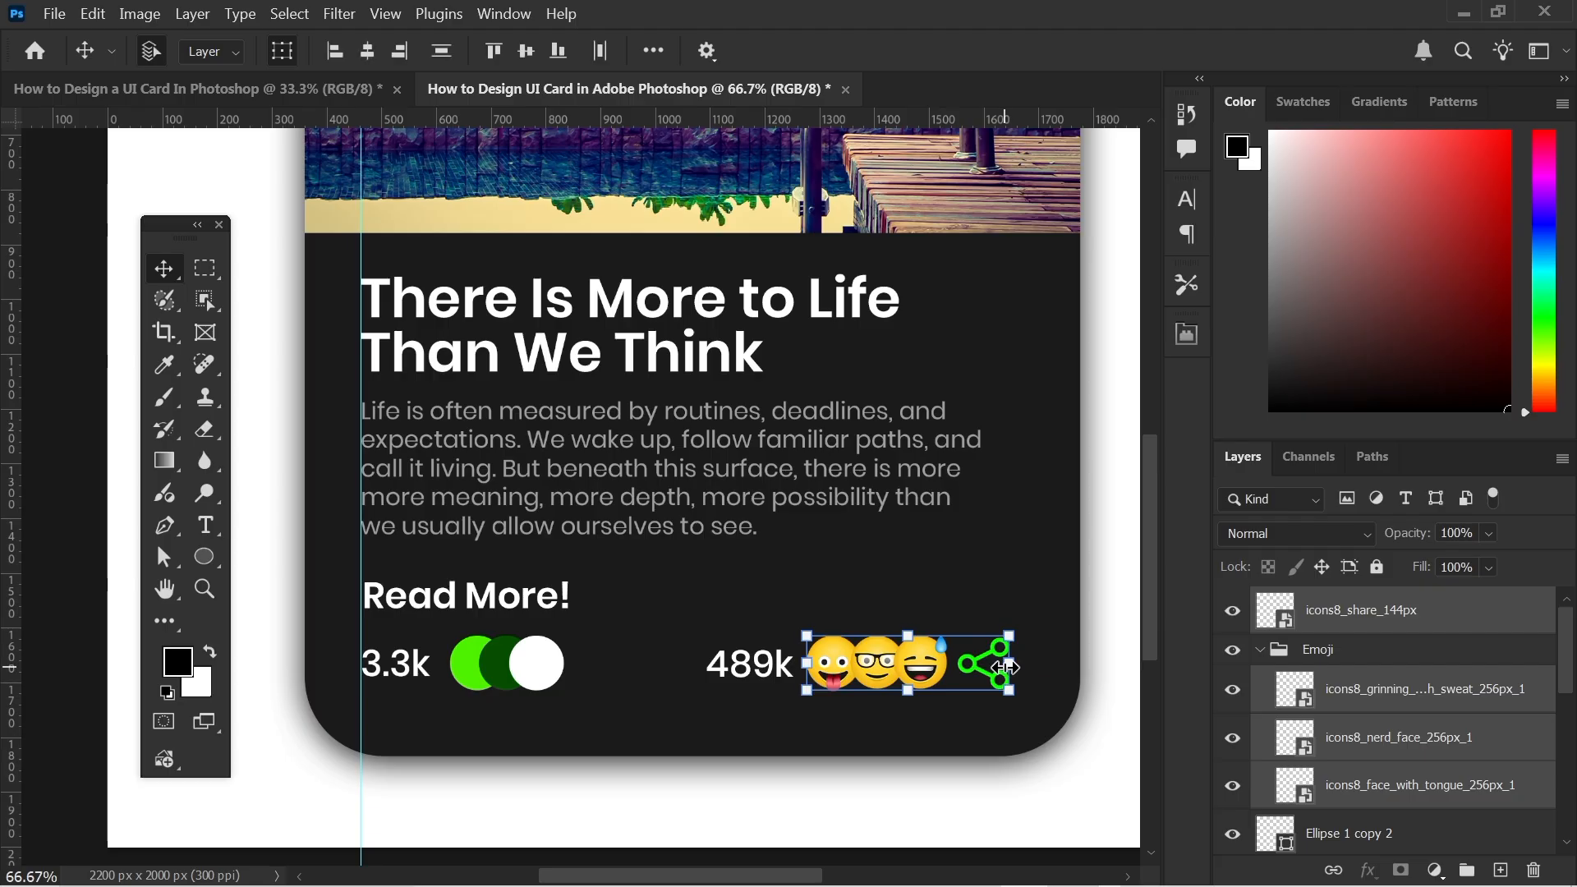
pyautogui.moveTo(1006, 667); pyautogui.dragTo(986, 661)
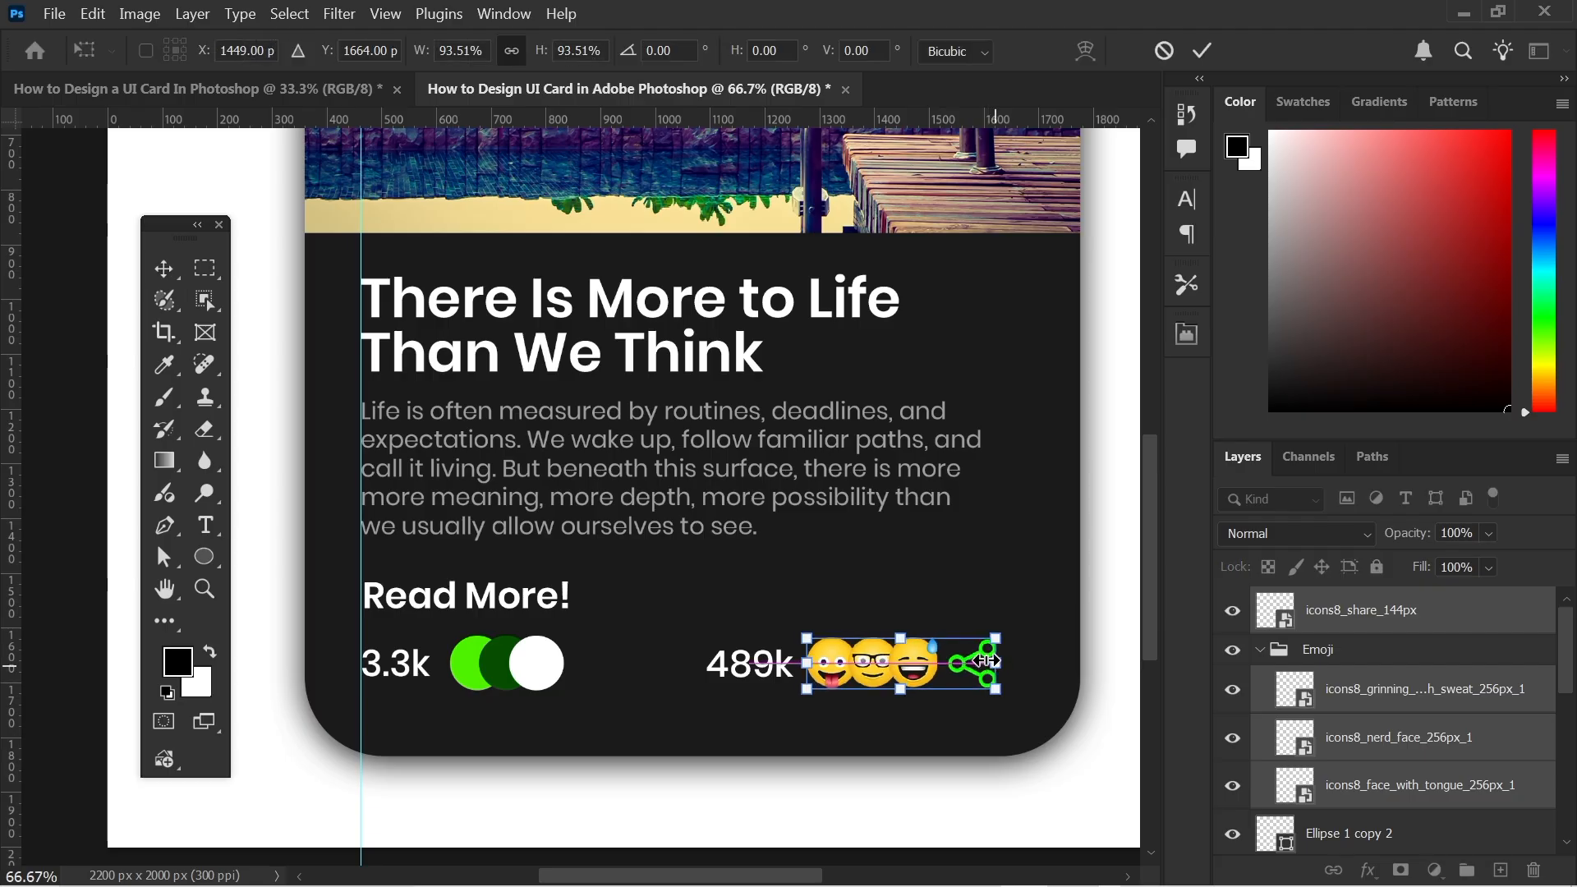
pyautogui.click(1204, 51)
pyautogui.click(484, 721)
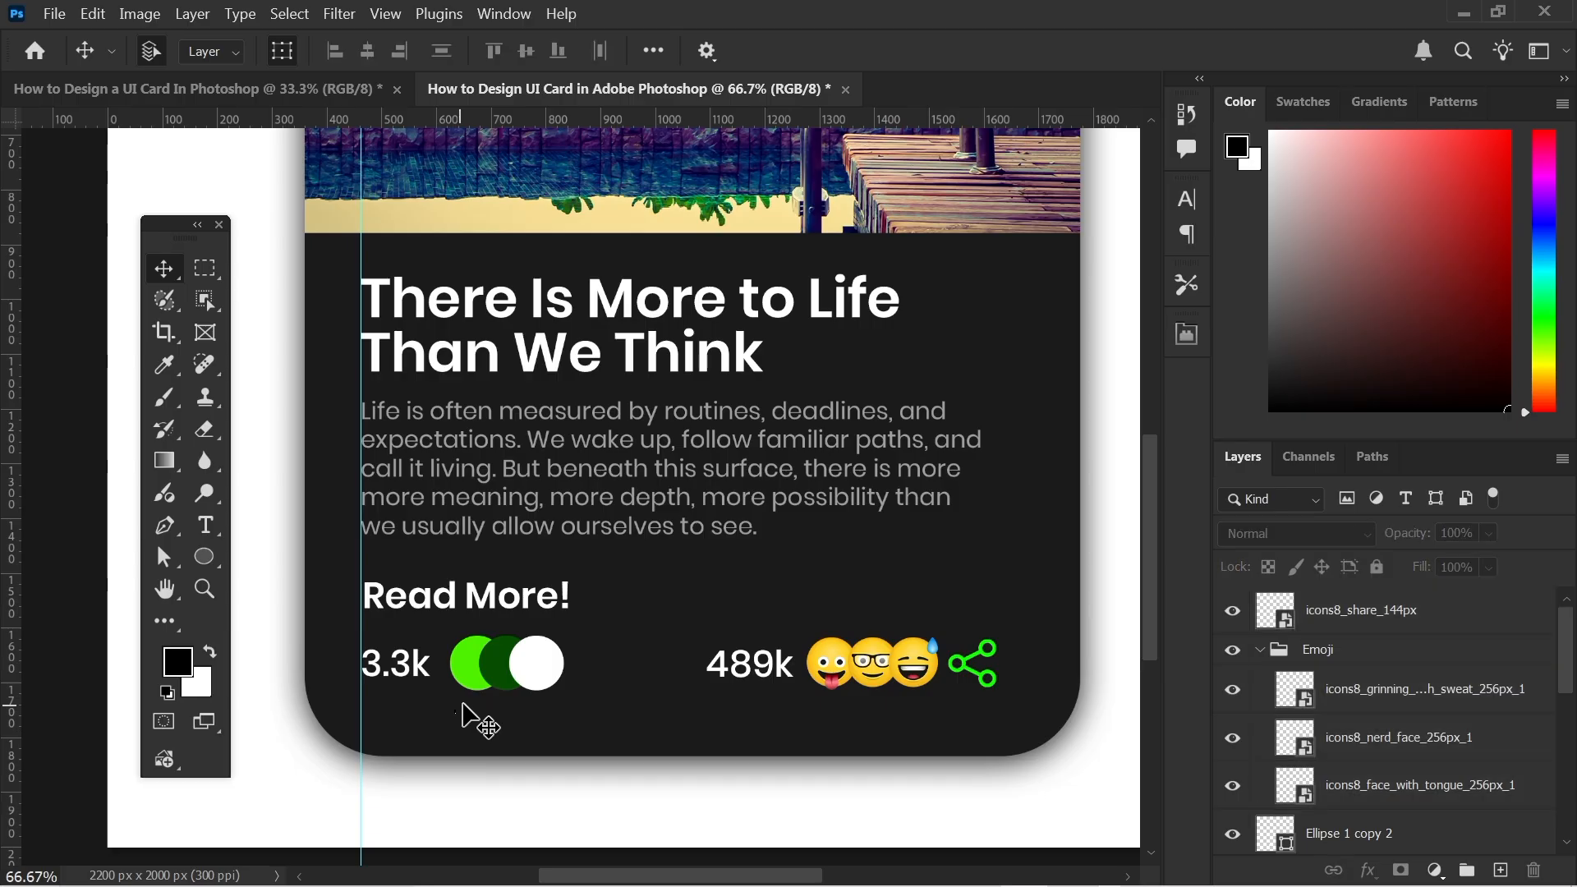
# Group the three overlapping circles beside 3.3k, rename the group Avatar, and deselect it.
pyautogui.moveTo(463, 704); pyautogui.dragTo(570, 662)
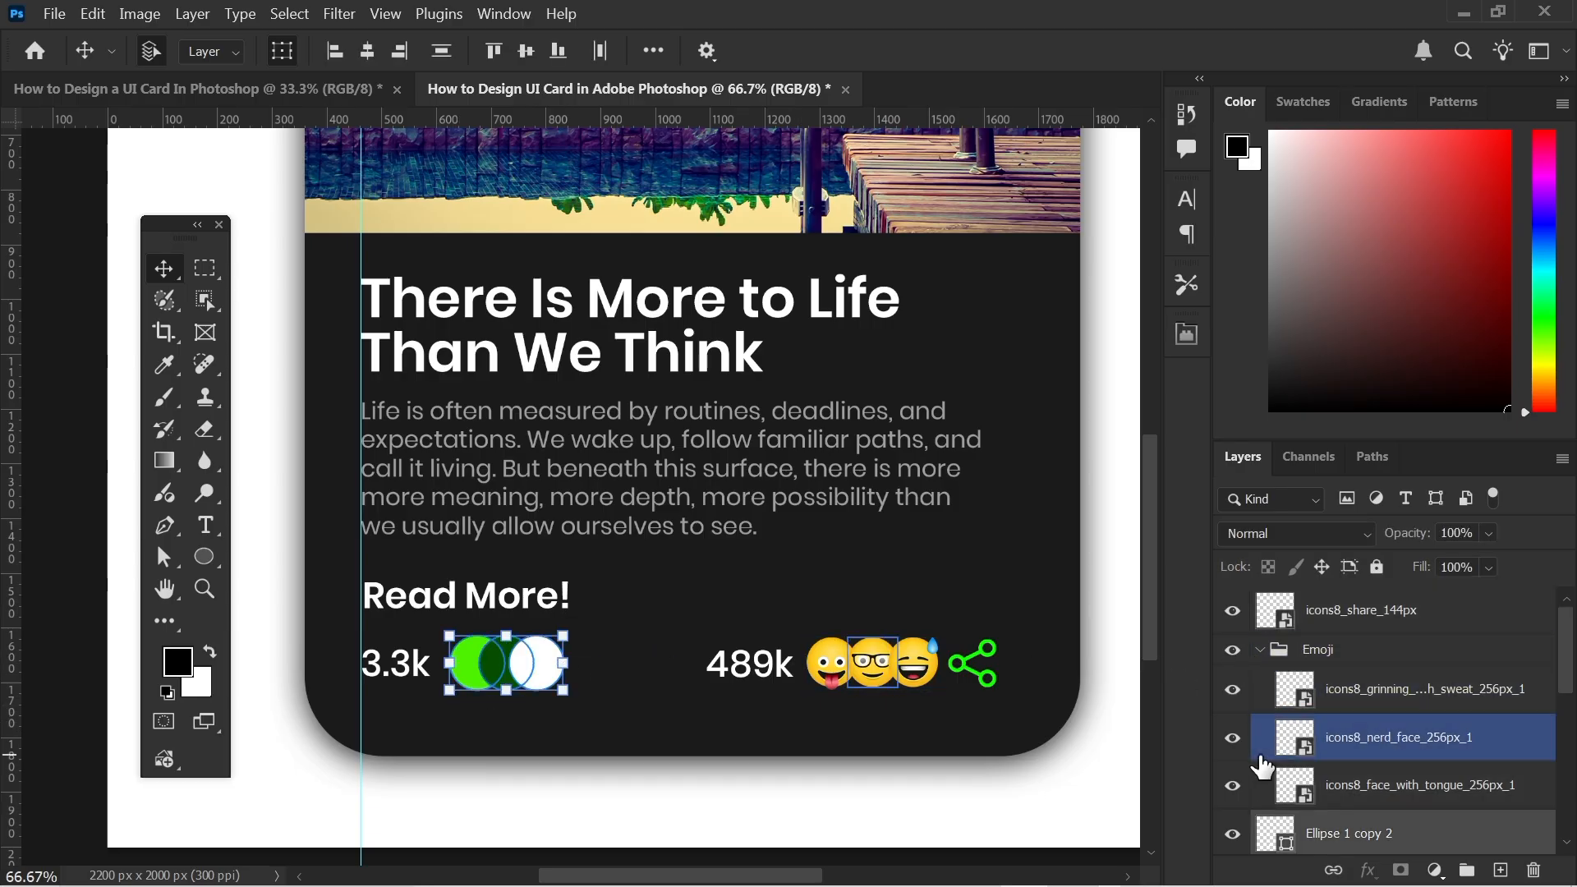
pyautogui.hotkey('ctrl', 'g')
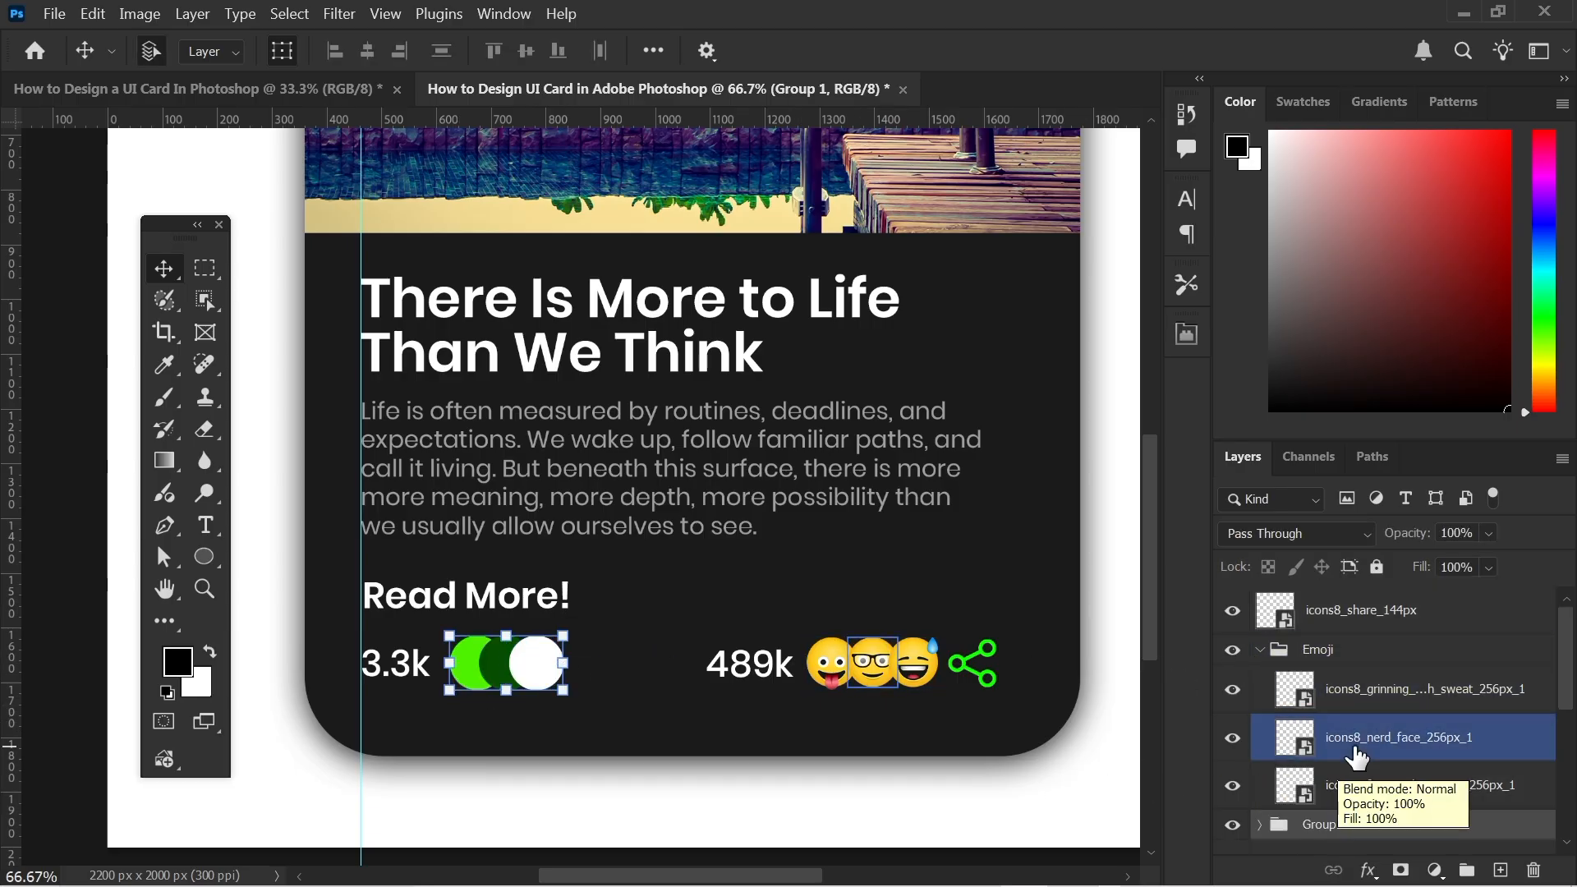
pyautogui.scroll(-2, 1357, 757)
pyautogui.doubleClick(1318, 729)
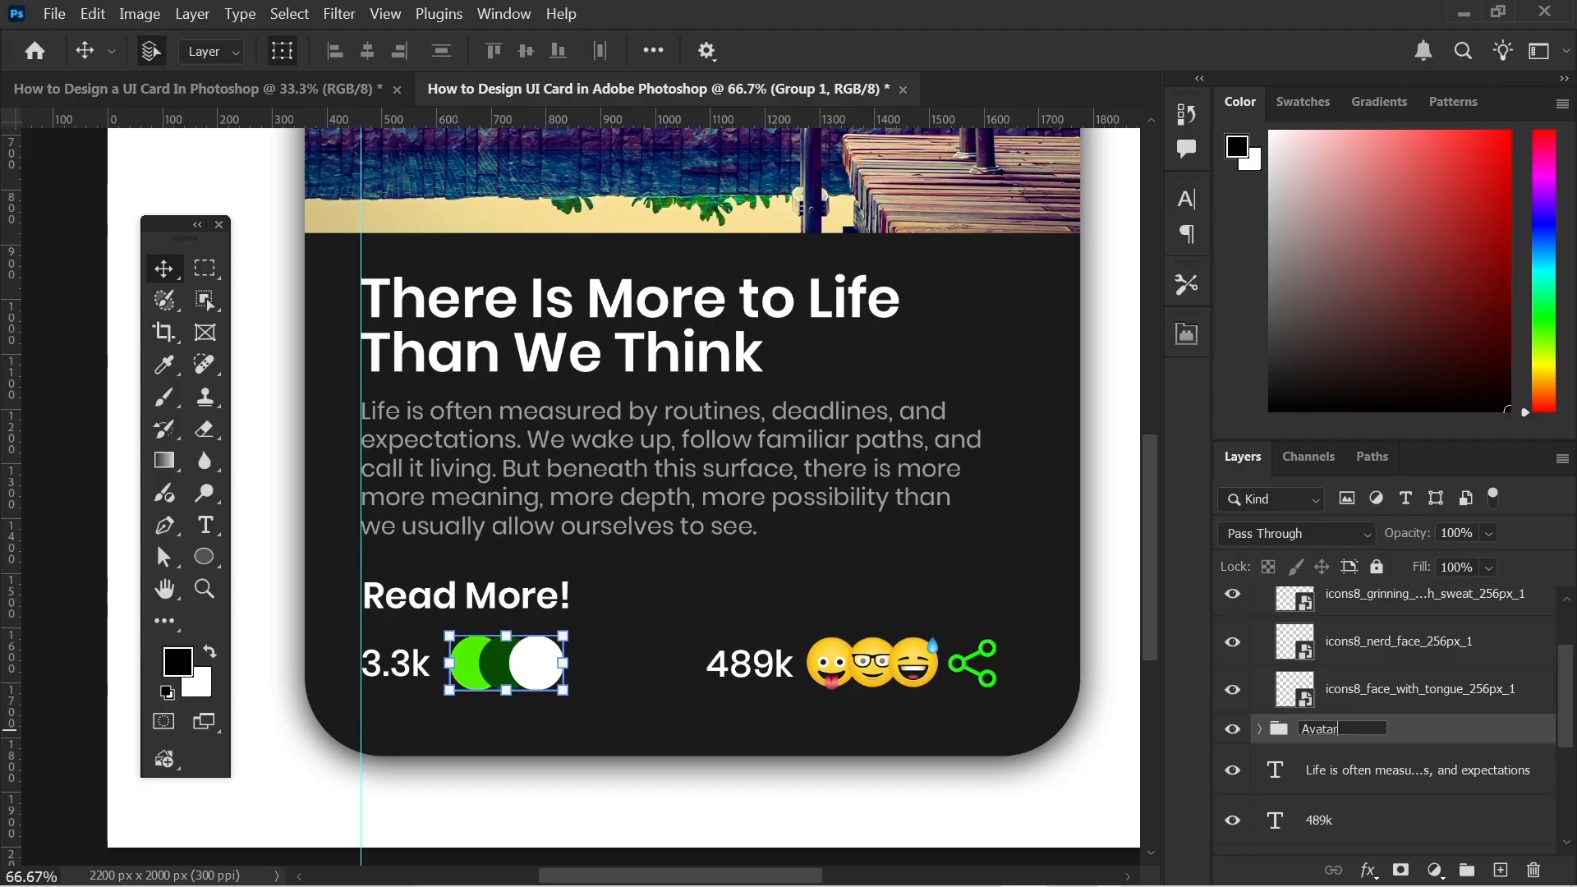
pyautogui.write('Avatar')
pyautogui.press('Return')
pyautogui.click(1356, 708)
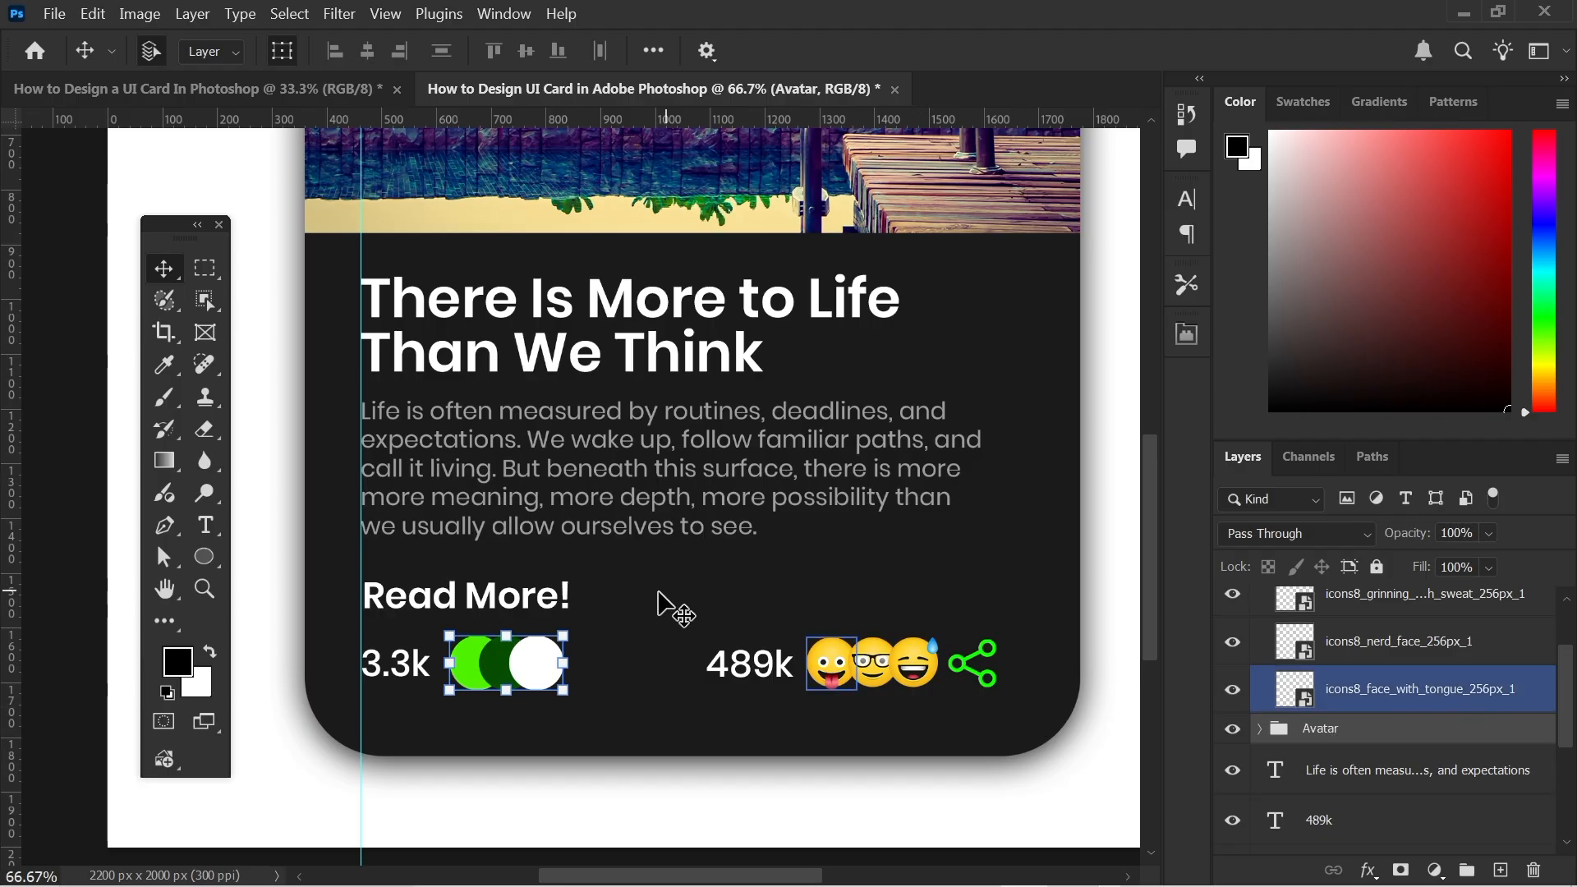
pyautogui.click(519, 608)
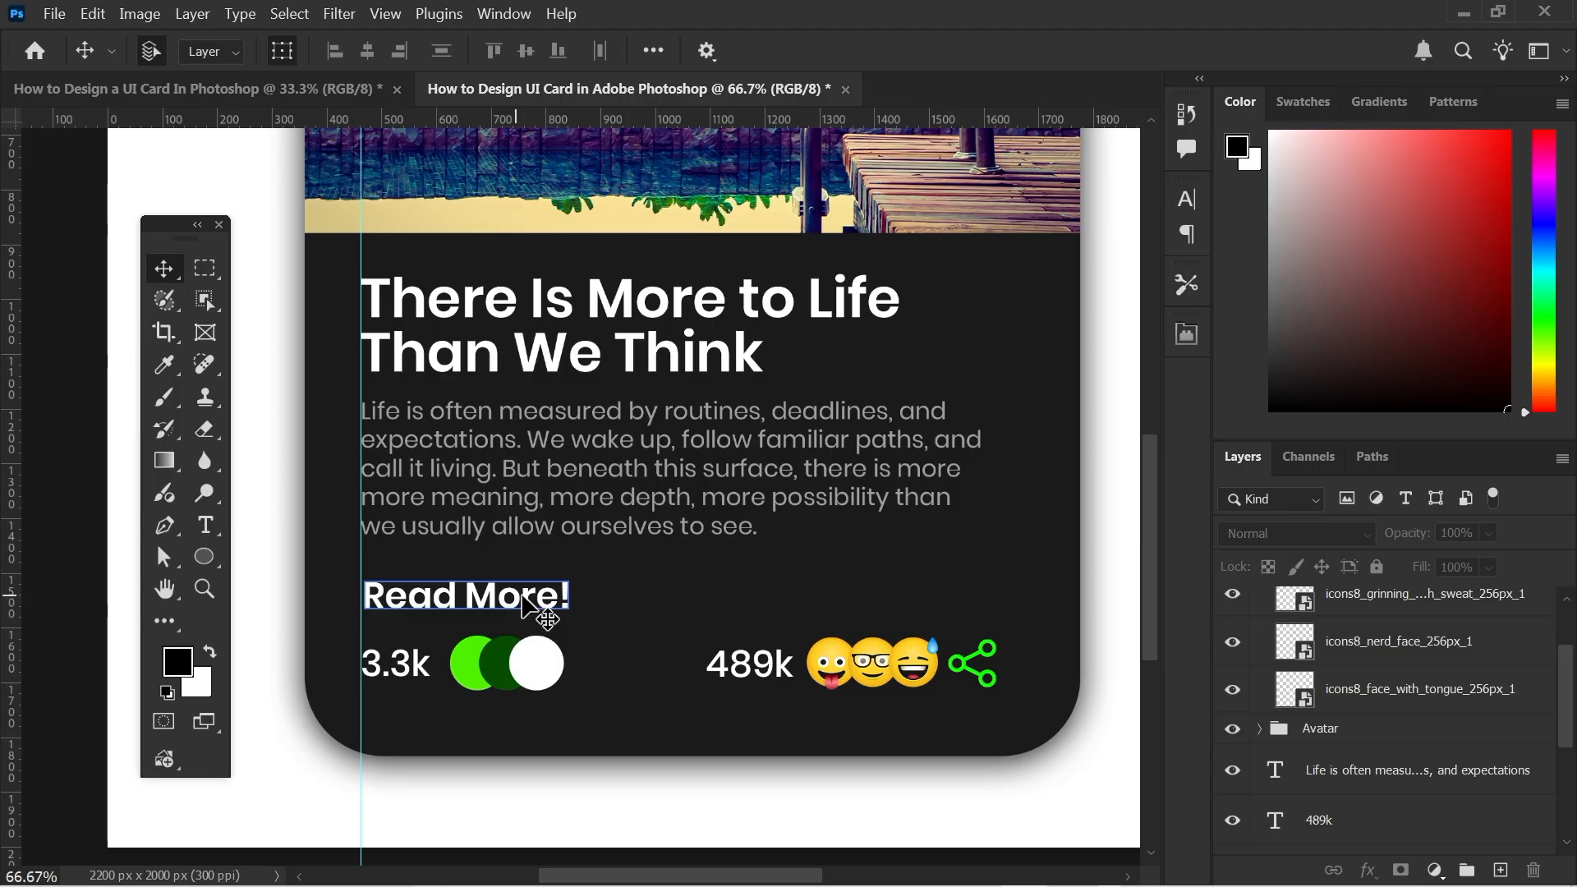
# Recolor the Read More!, 3.3k and 489k texts with the first circle's green, #50f200.
pyautogui.click(524, 599)
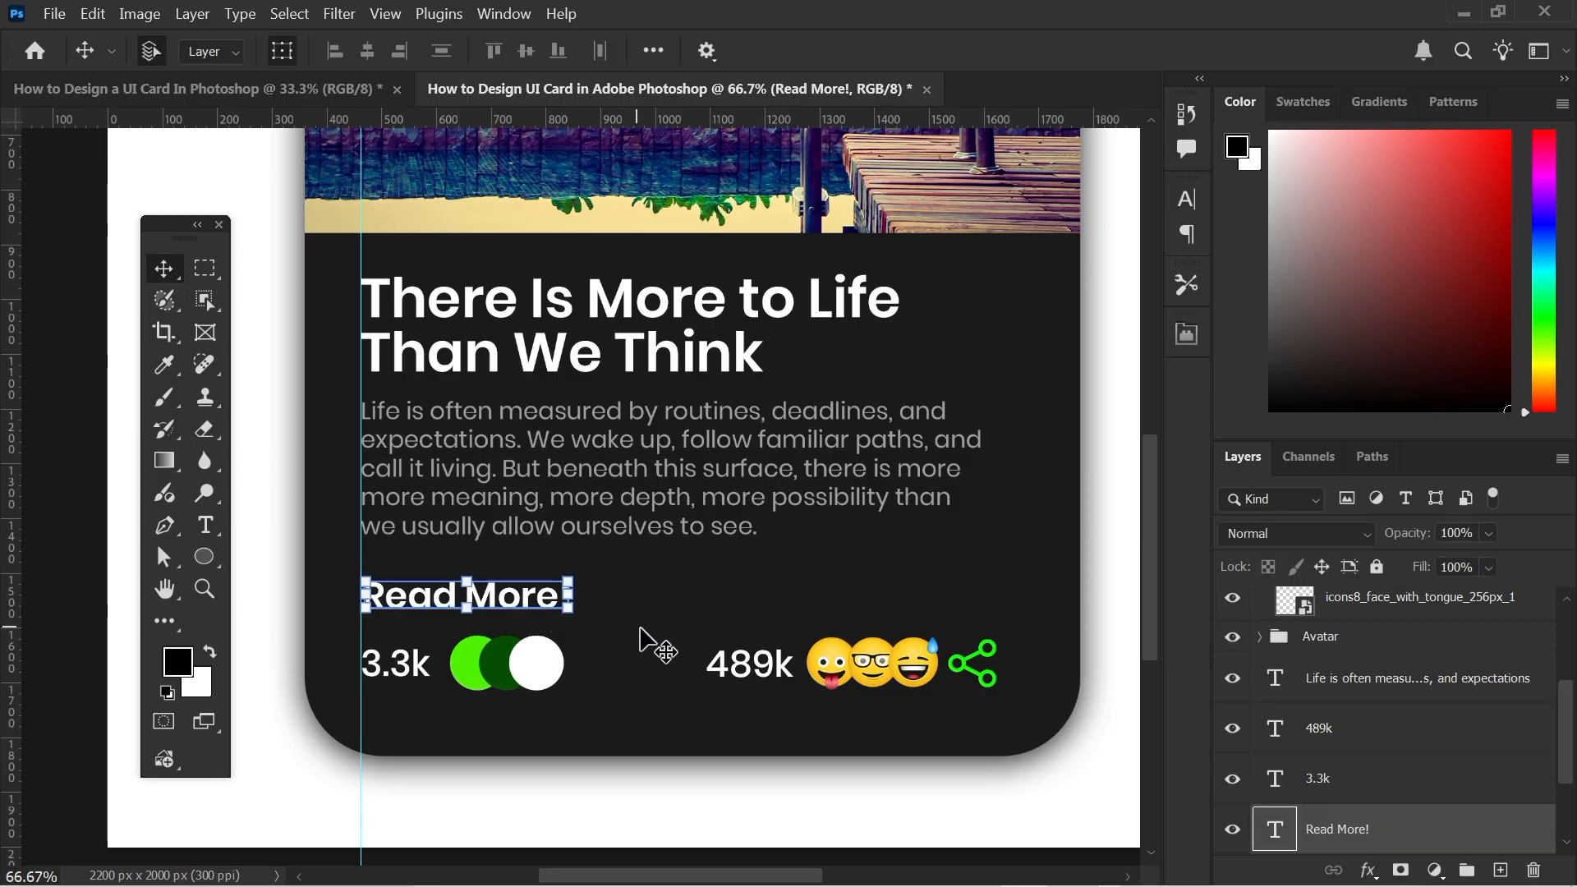
pyautogui.keyDown('shift'); pyautogui.click(723, 670); pyautogui.keyUp('shift')
pyautogui.keyDown('shift'); pyautogui.click(397, 669); pyautogui.keyUp('shift')
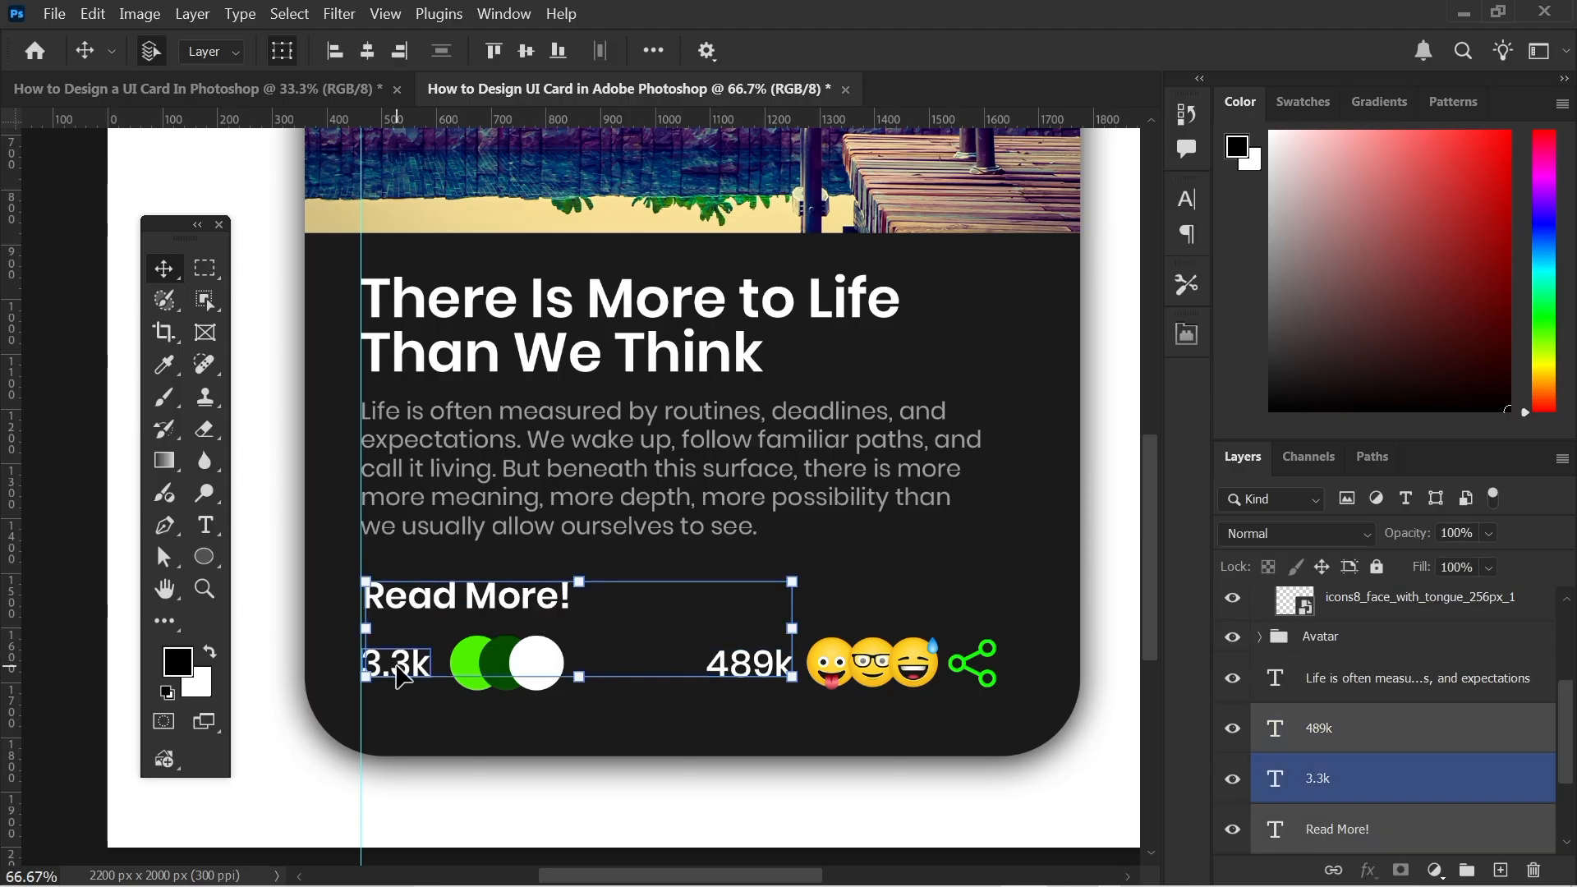
pyautogui.click(1186, 199)
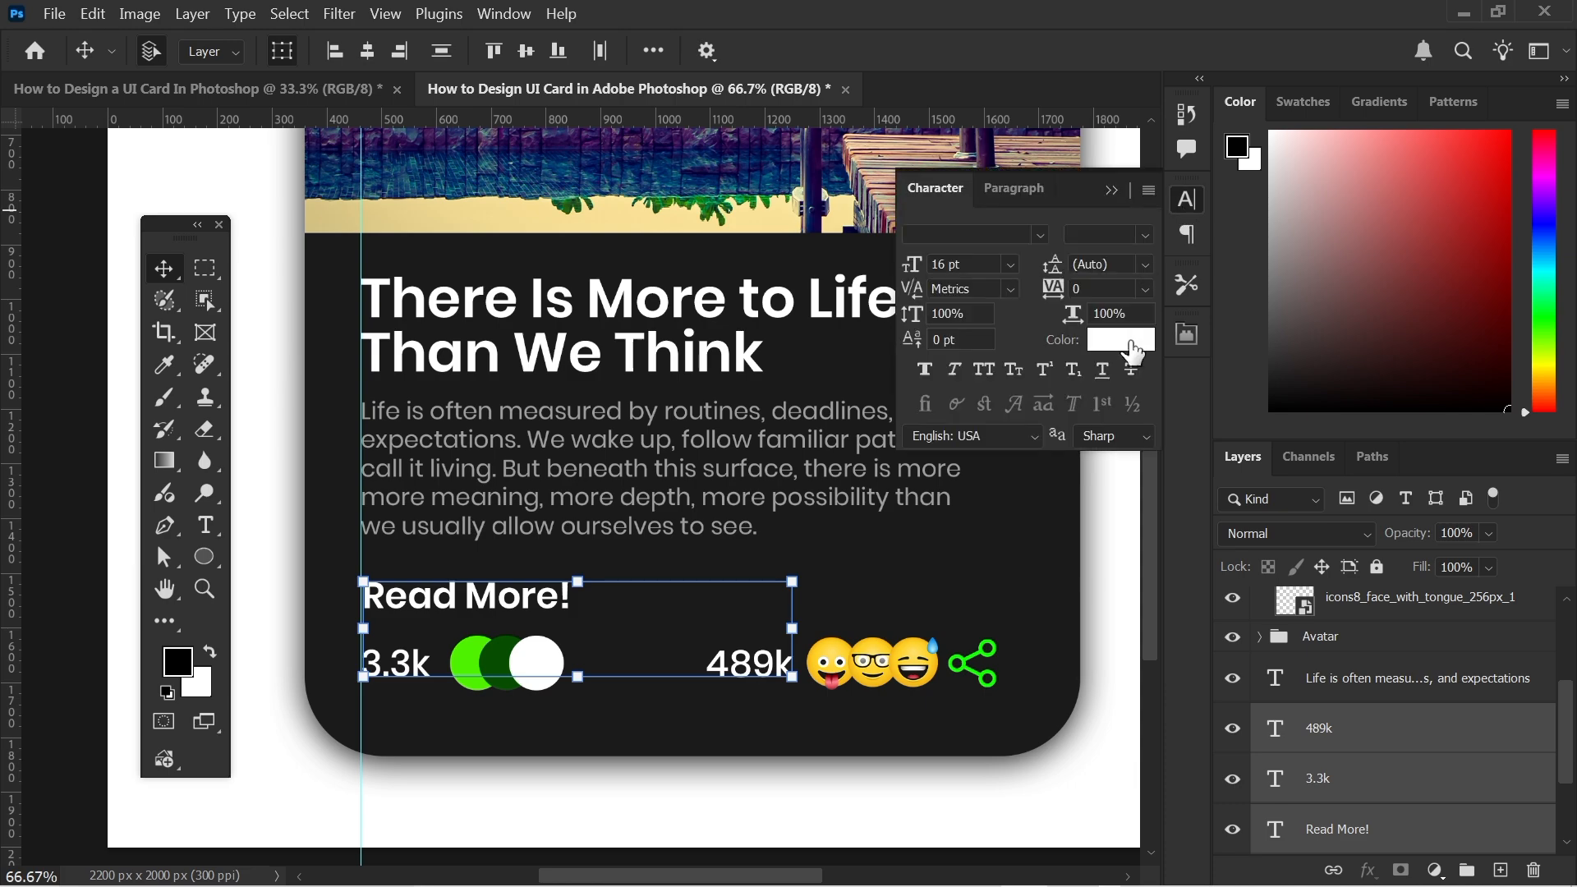
pyautogui.click(1132, 345)
pyautogui.click(483, 638)
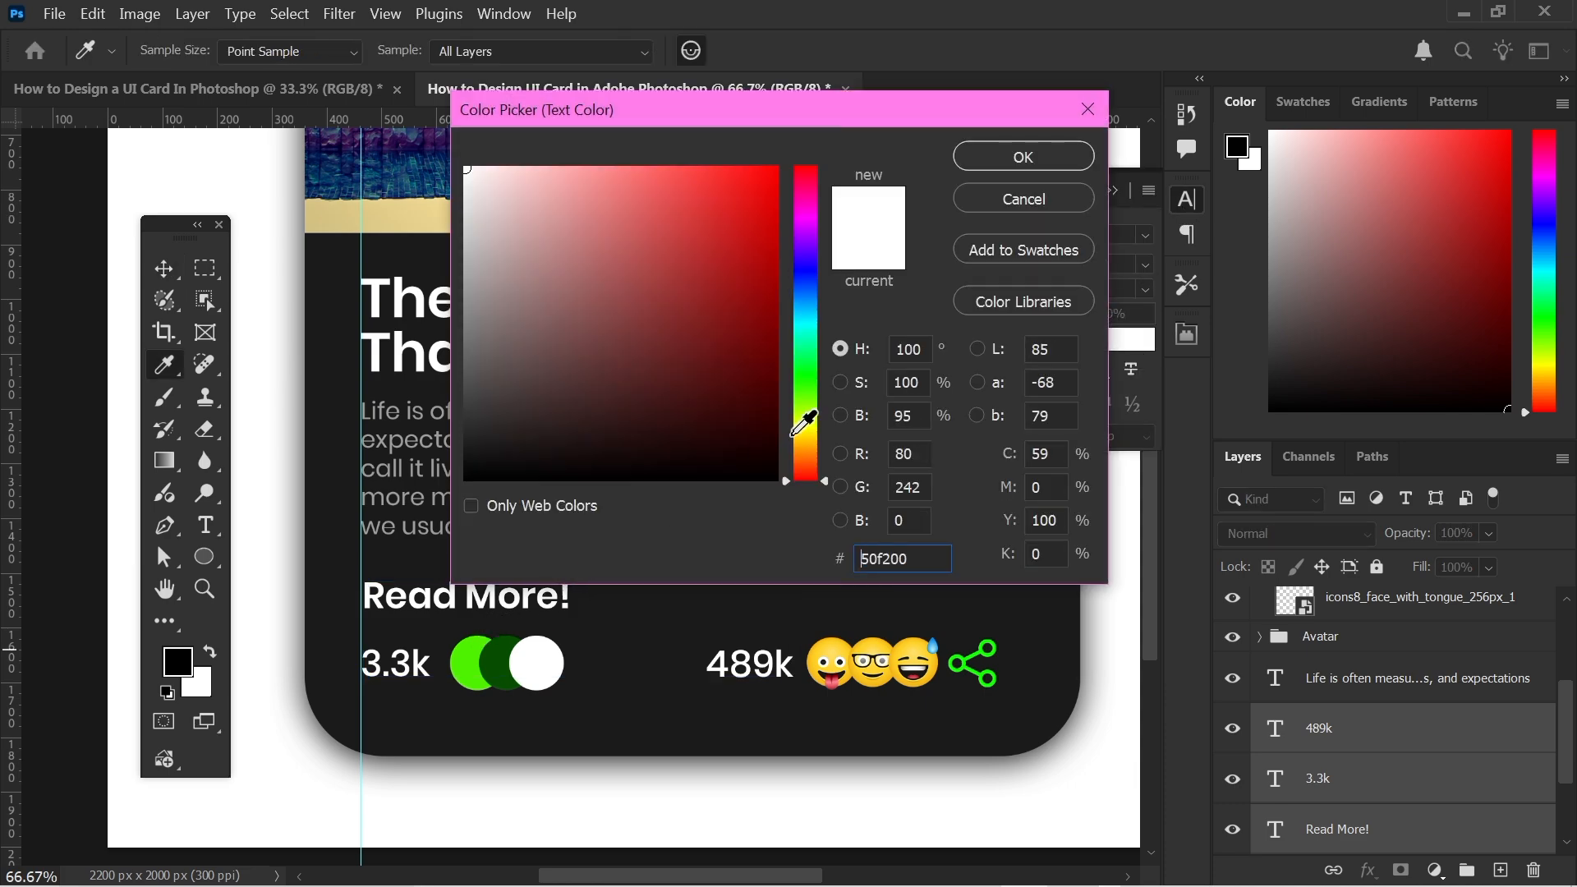
pyautogui.click(1023, 157)
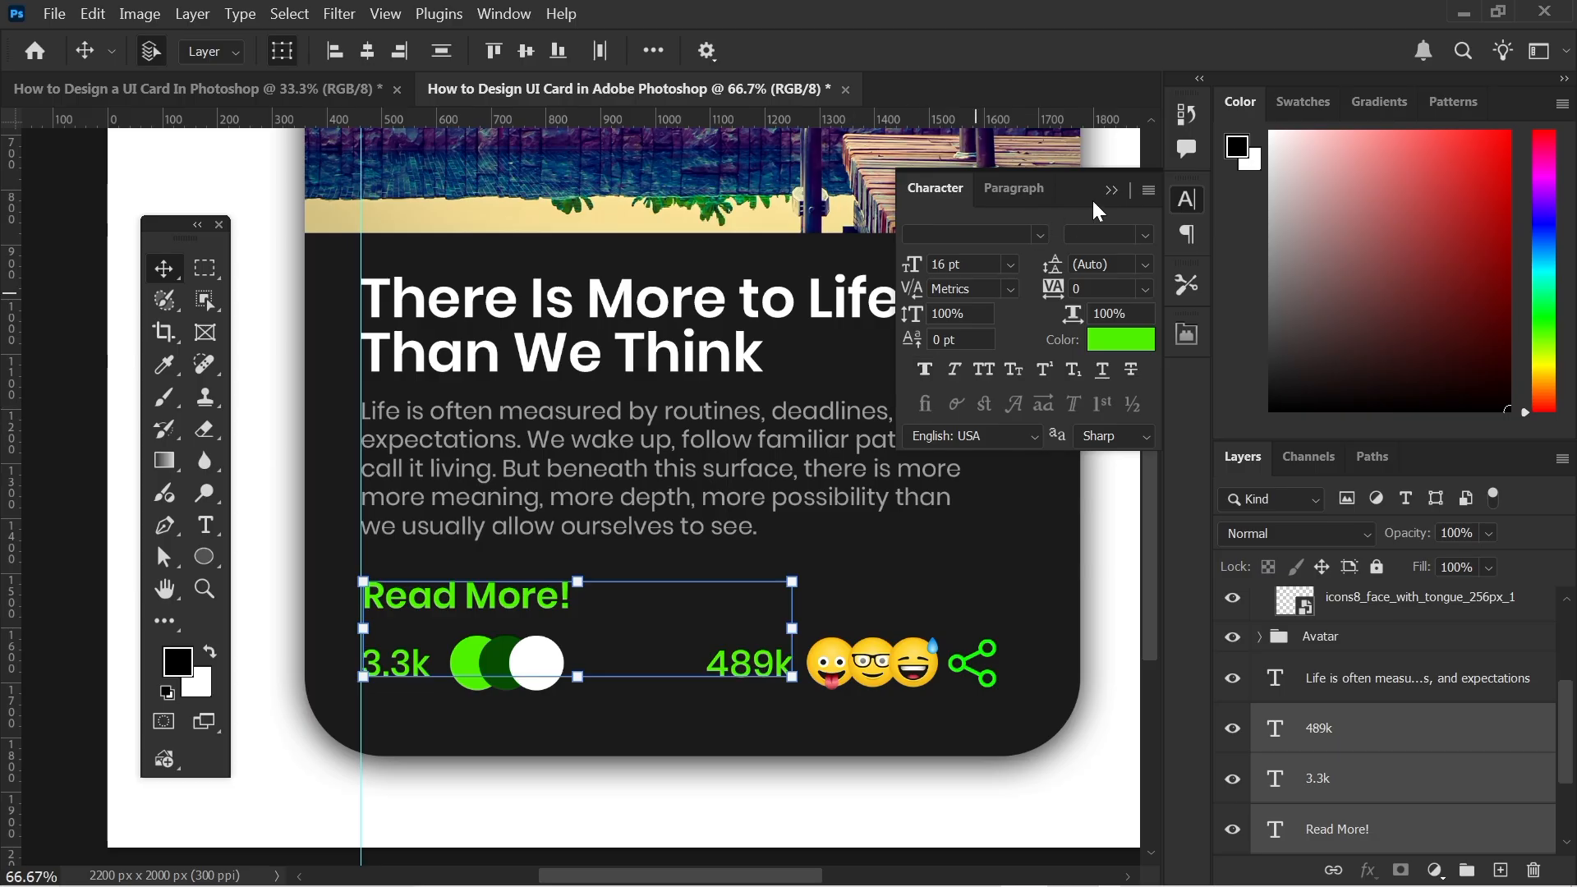
pyautogui.click(1110, 190)
pyautogui.click(1023, 538)
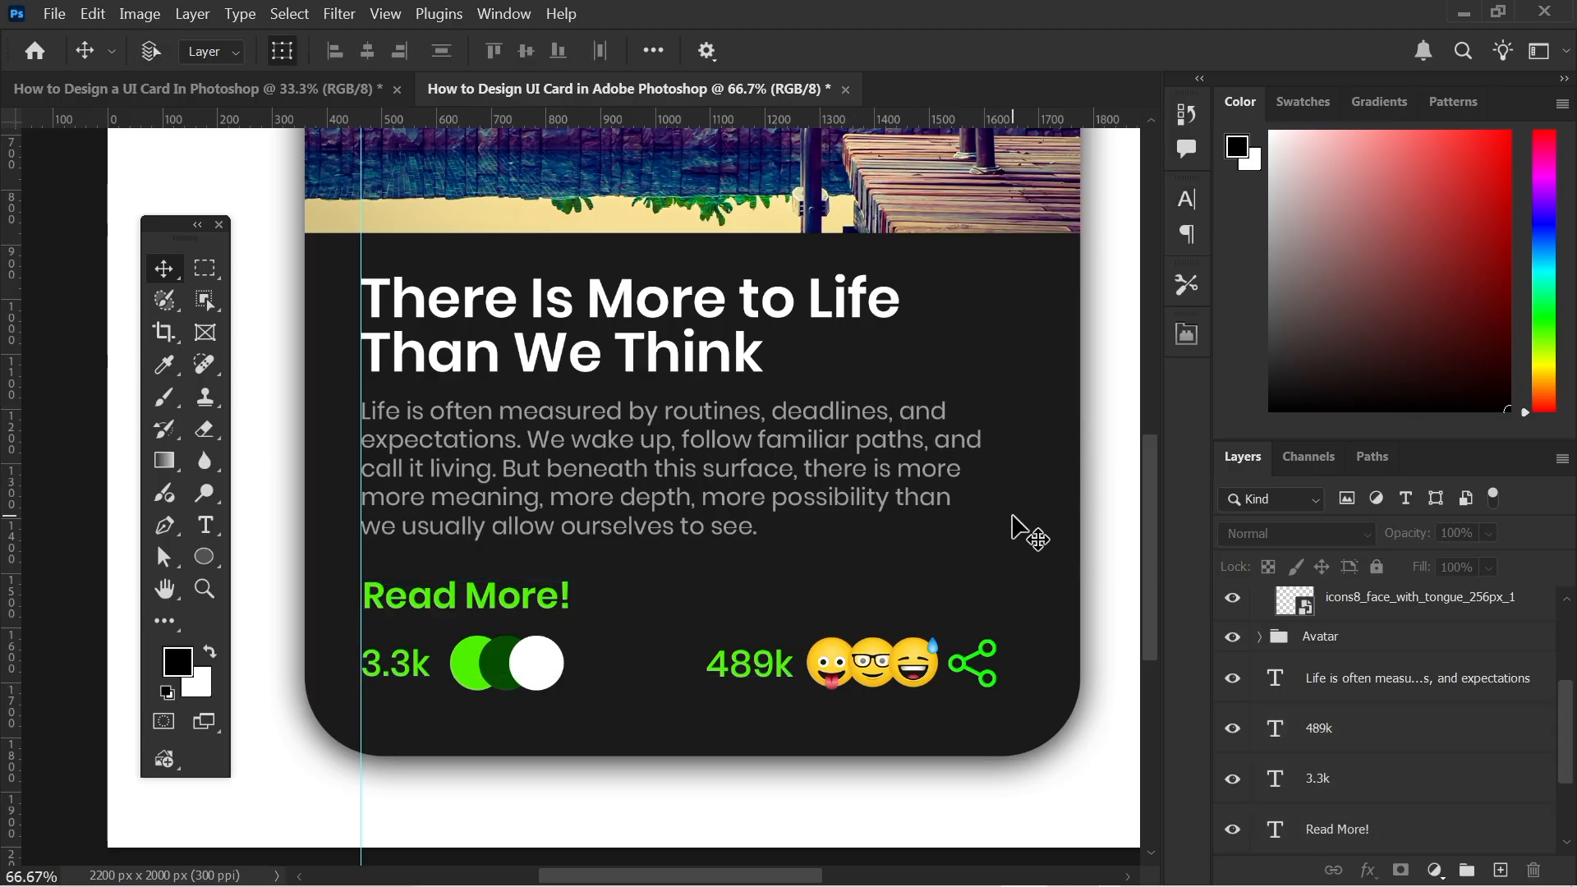
# Move the 489k label, the three emojis and the share icon slightly left together, then deselect them.
pyautogui.hotkey('ctrl', '-')
pyautogui.hotkey('ctrl', '-')
pyautogui.hotkey('ctrl', '-')
pyautogui.hotkey('ctrl', '+')
pyautogui.hotkey('ctrl', '+')
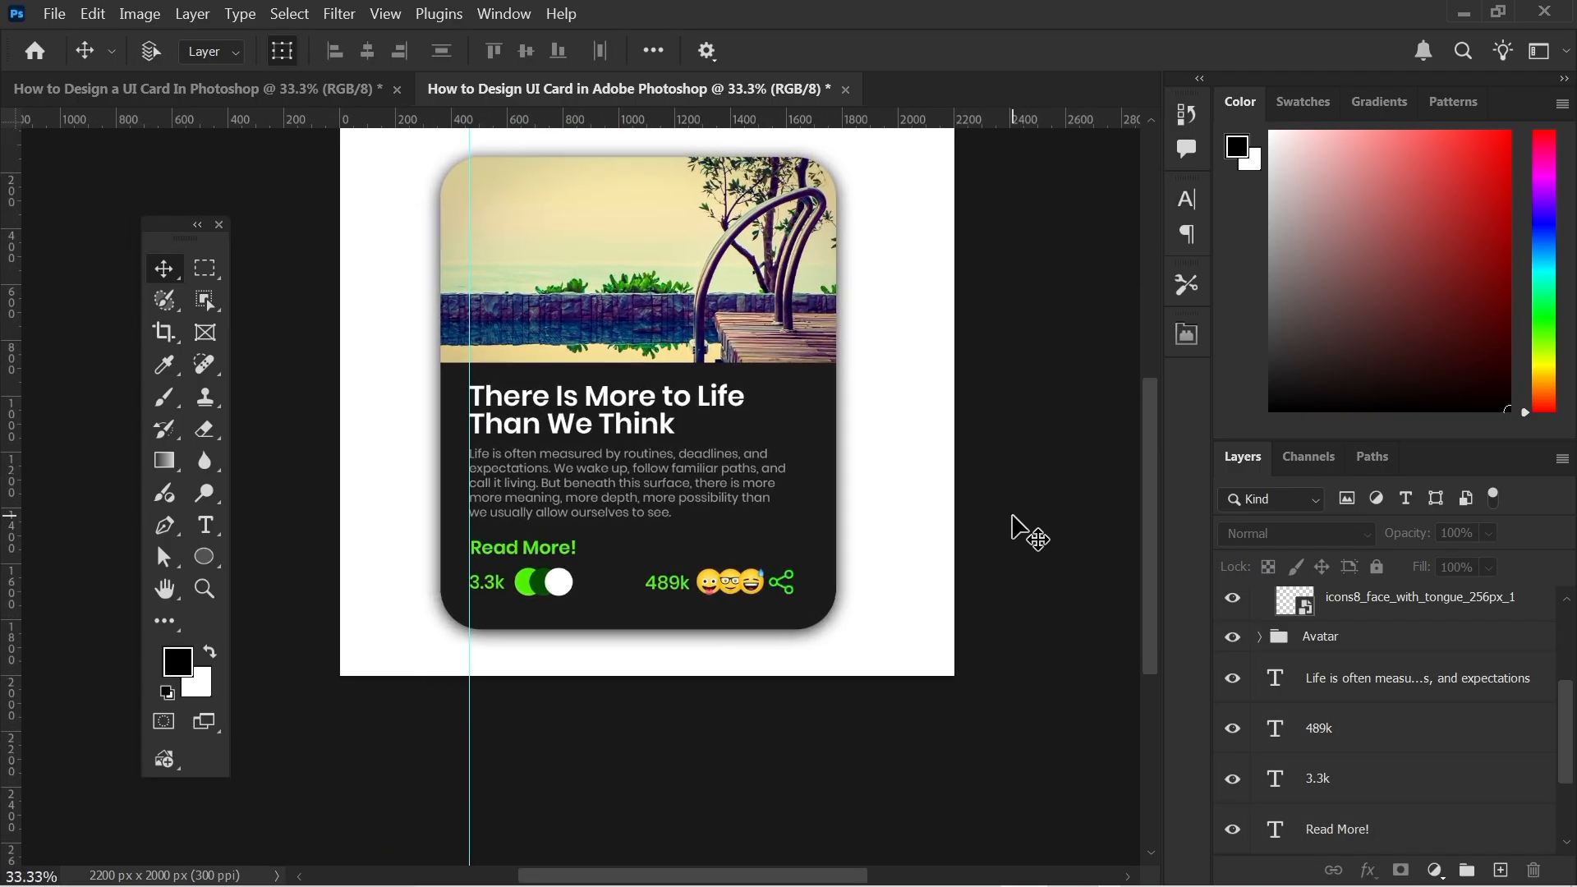
pyautogui.hotkey('ctrl', '-')
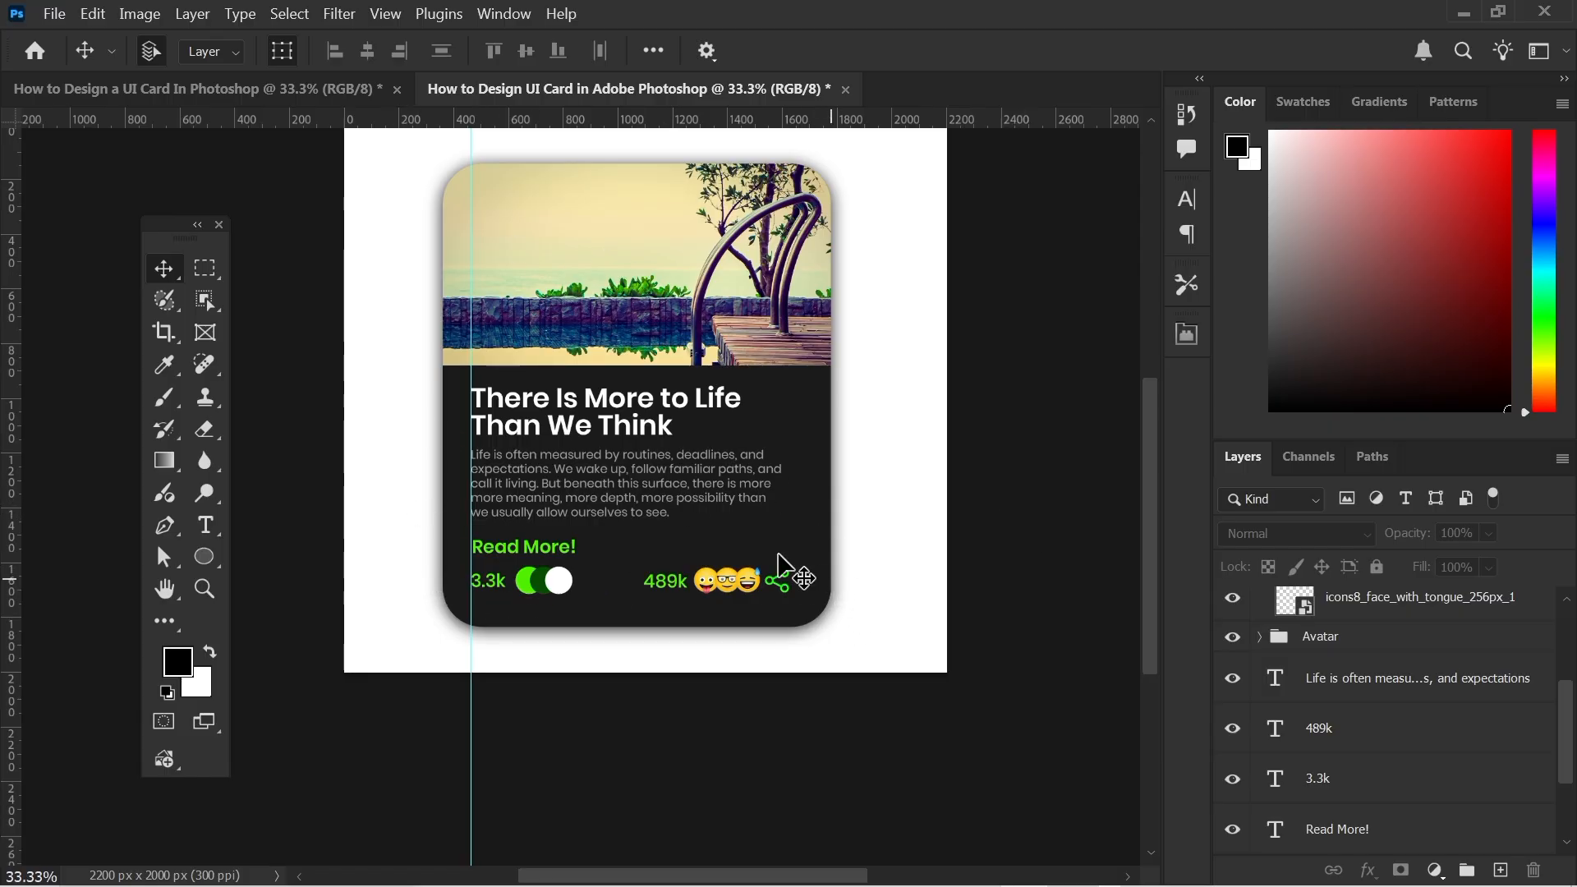
pyautogui.moveTo(838, 574); pyautogui.dragTo(616, 622)
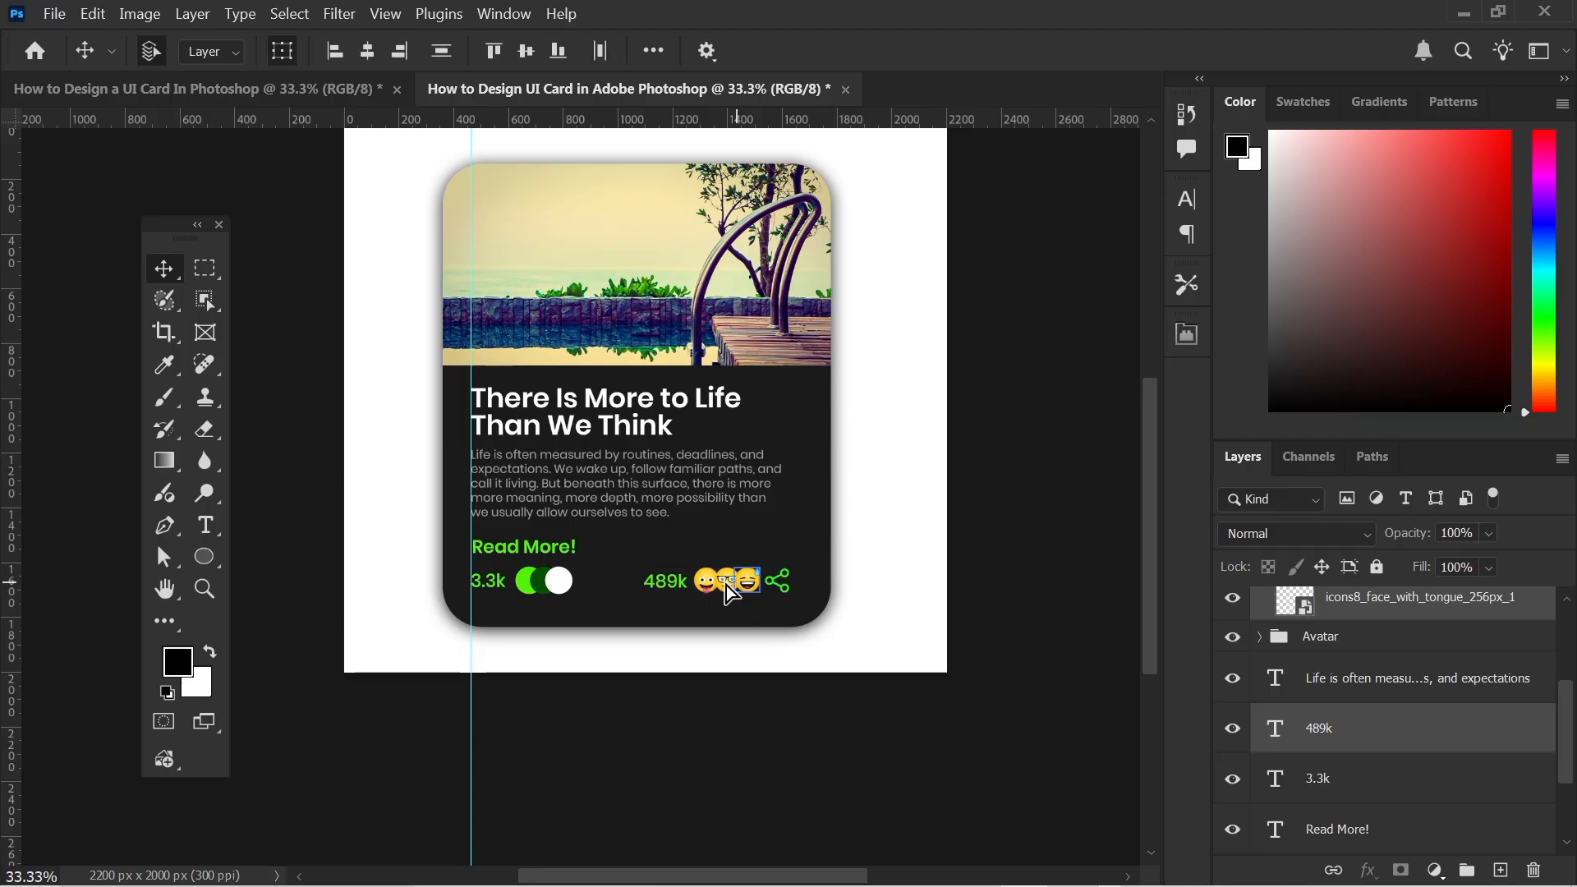
pyautogui.moveTo(744, 585); pyautogui.dragTo(726, 585)
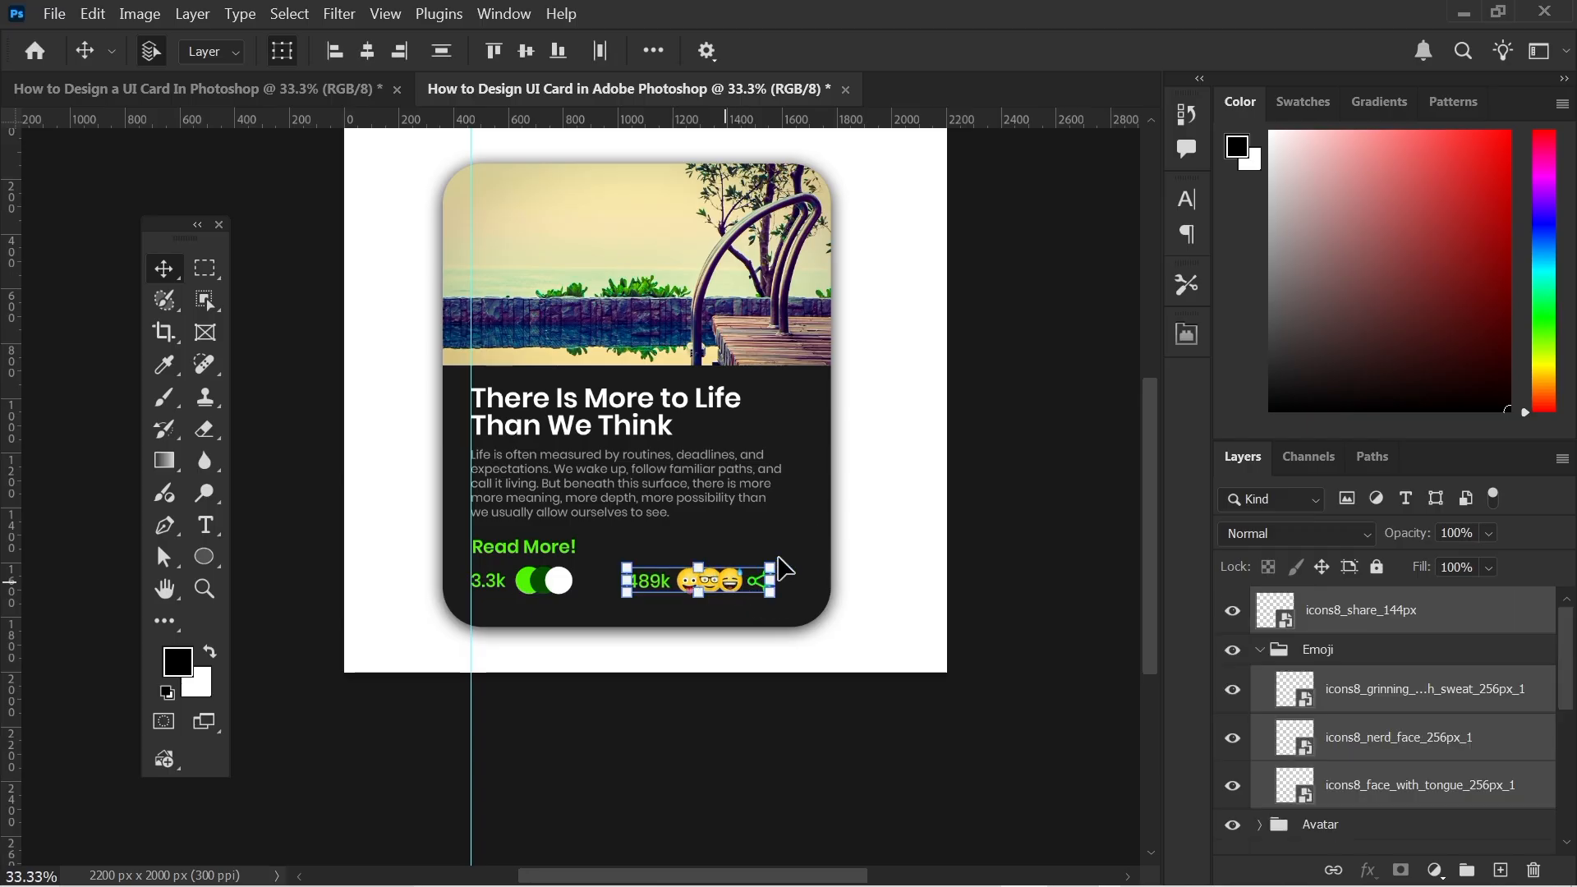
pyautogui.click(729, 200)
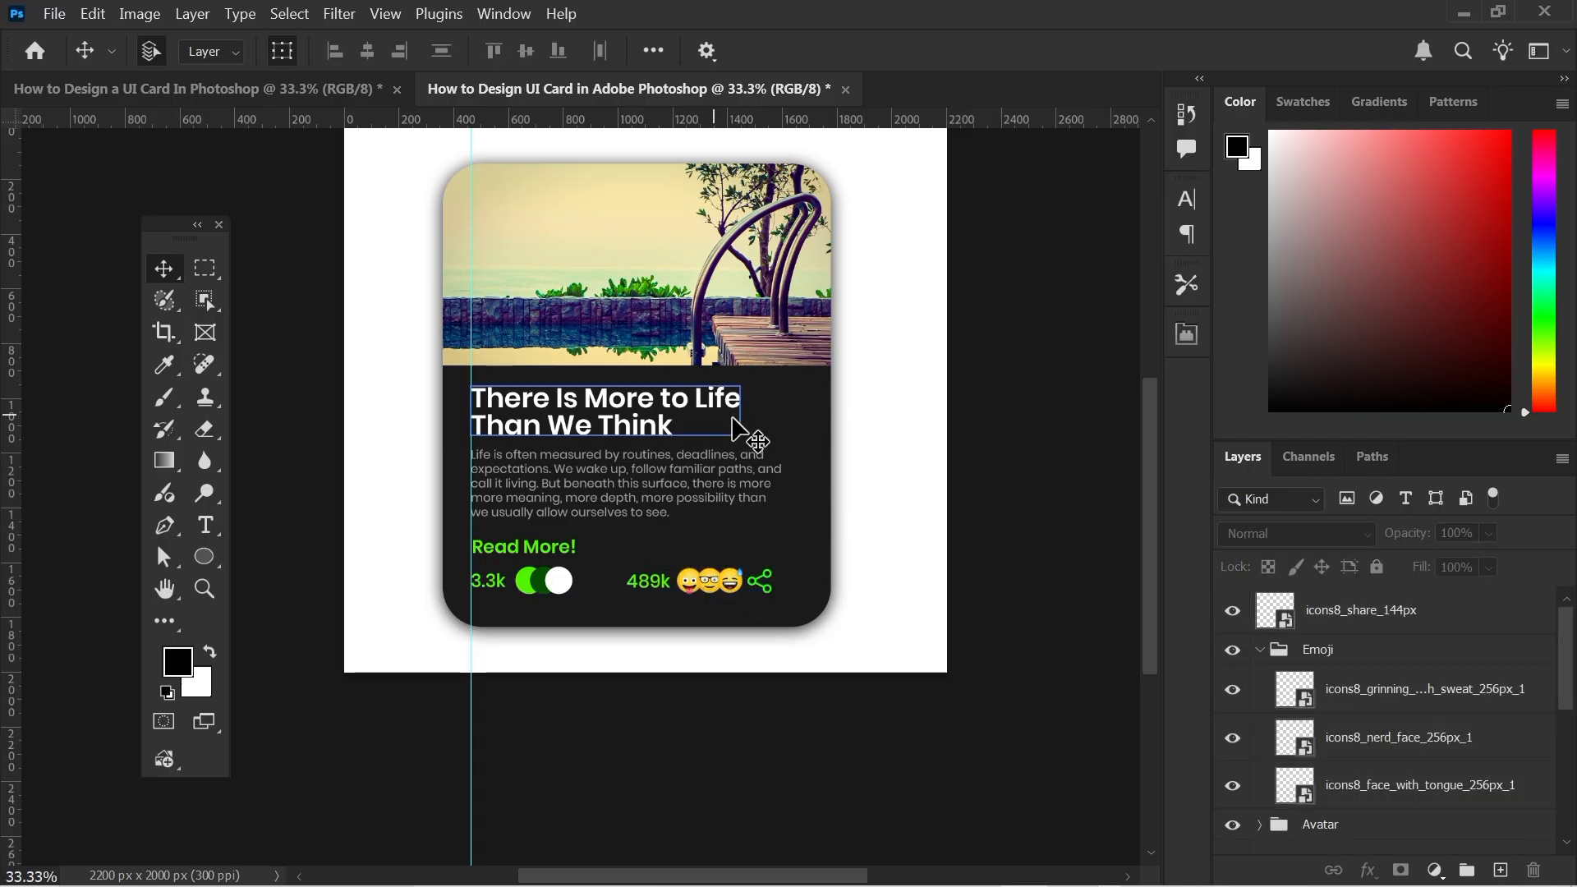
# Scale the title and body text together to about 97% so their right edge aligns with the share icon.
pyautogui.click(777, 493)
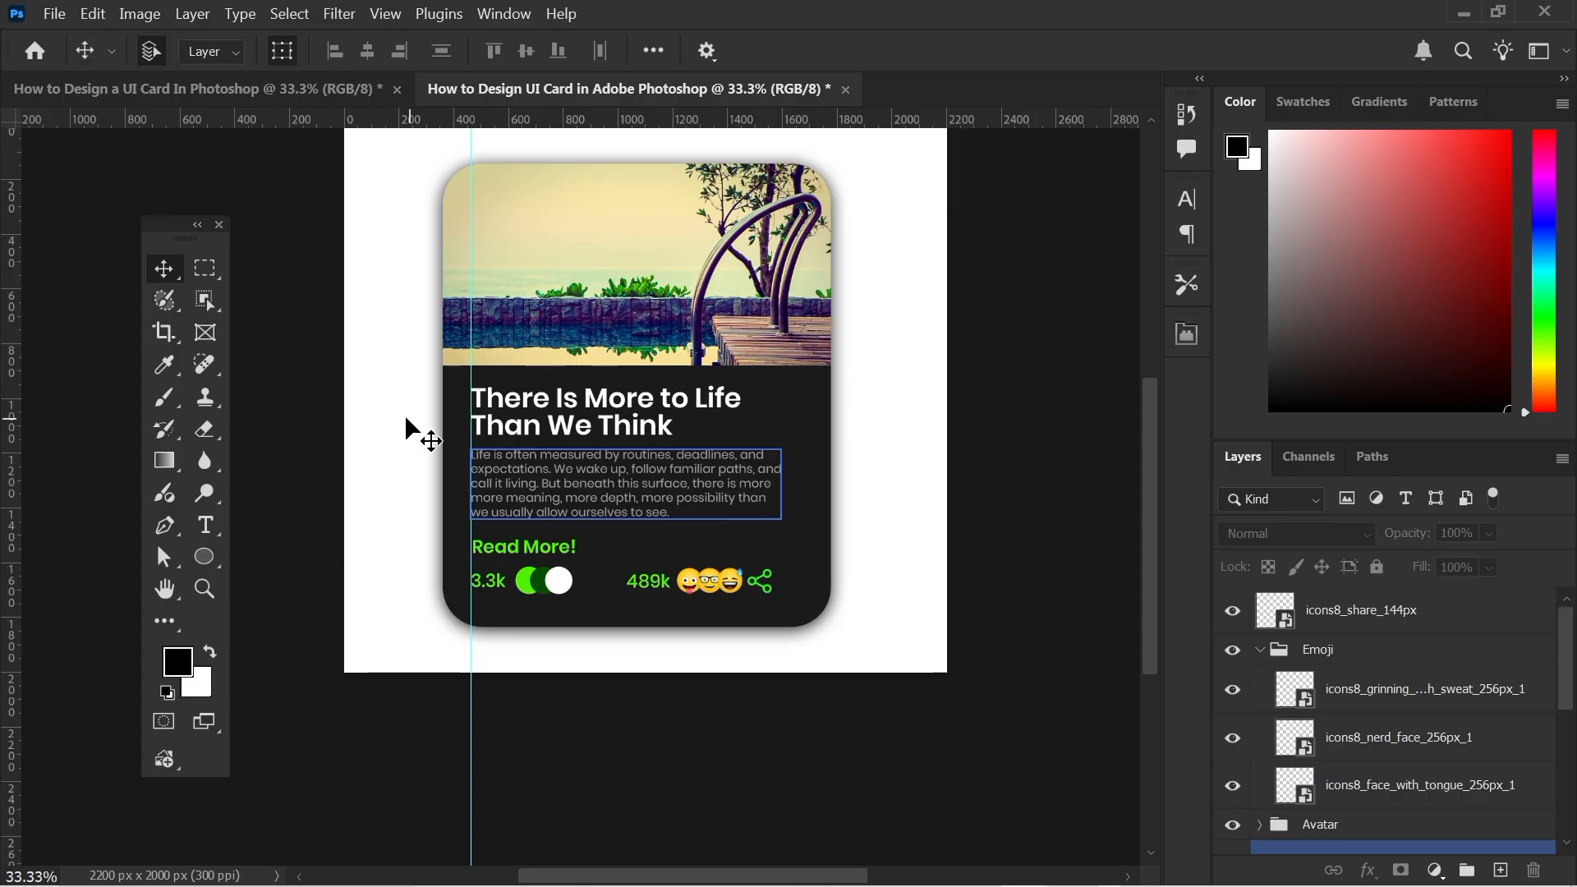
pyautogui.moveTo(396, 386); pyautogui.dragTo(649, 488)
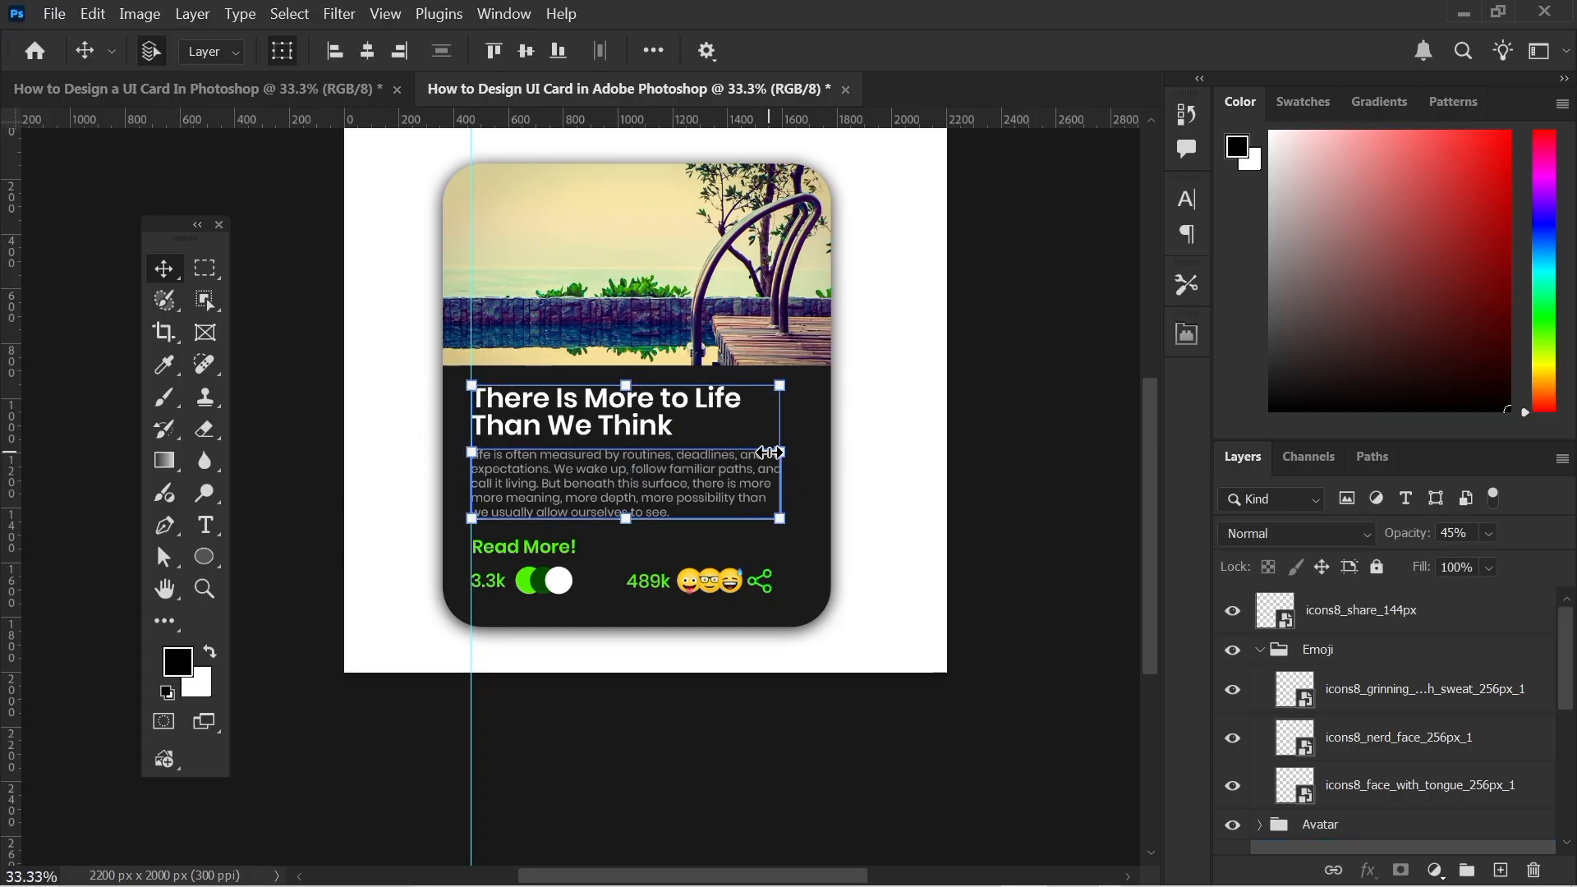
pyautogui.moveTo(779, 452); pyautogui.dragTo(759, 452)
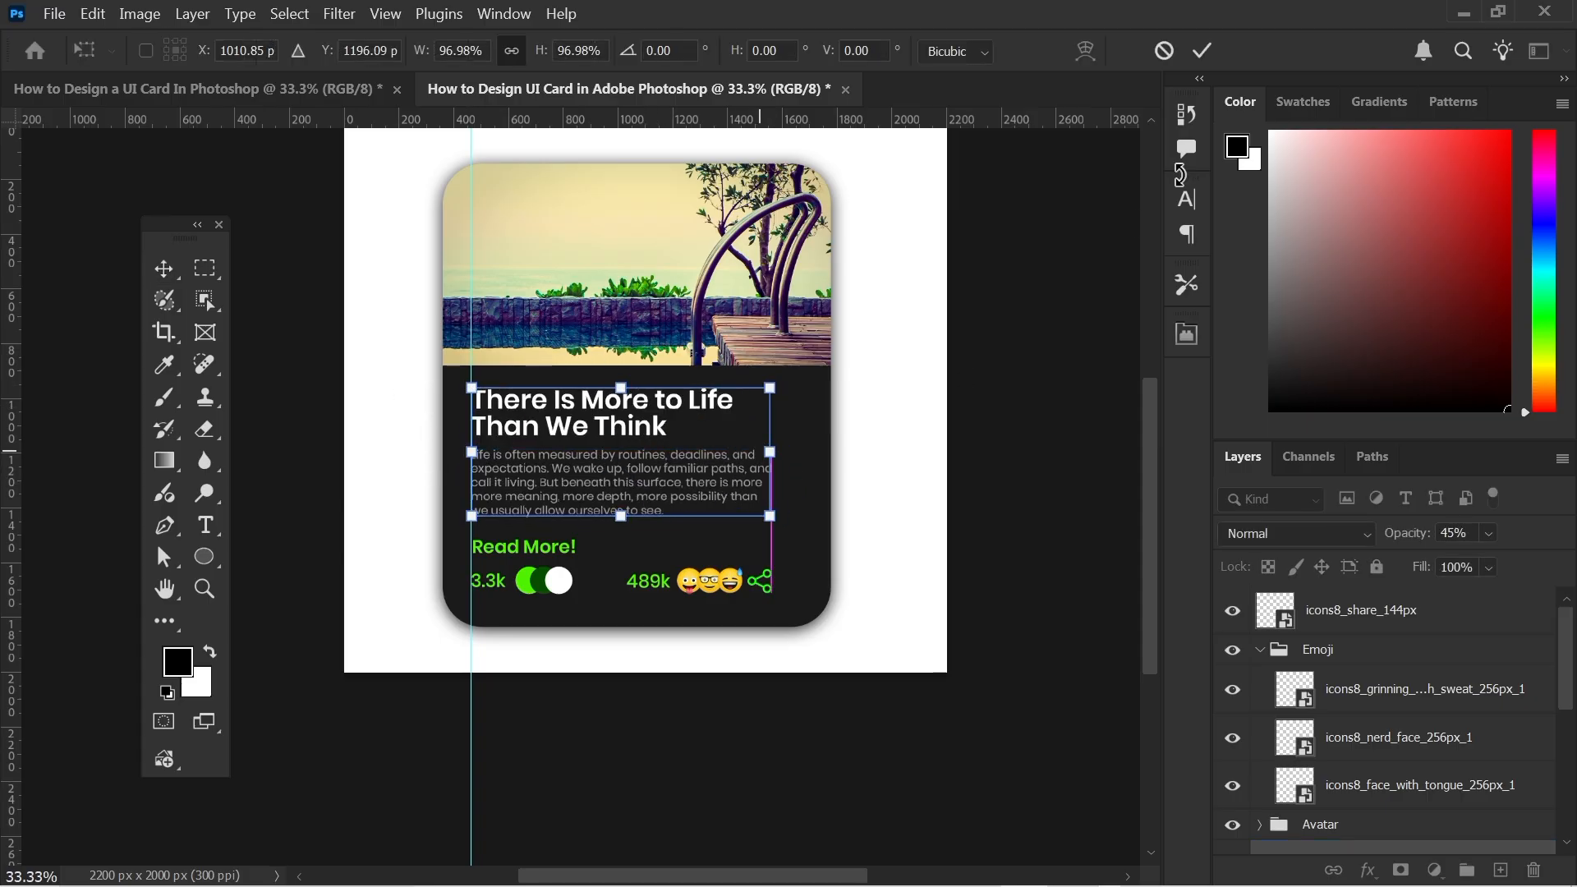
pyautogui.click(1201, 51)
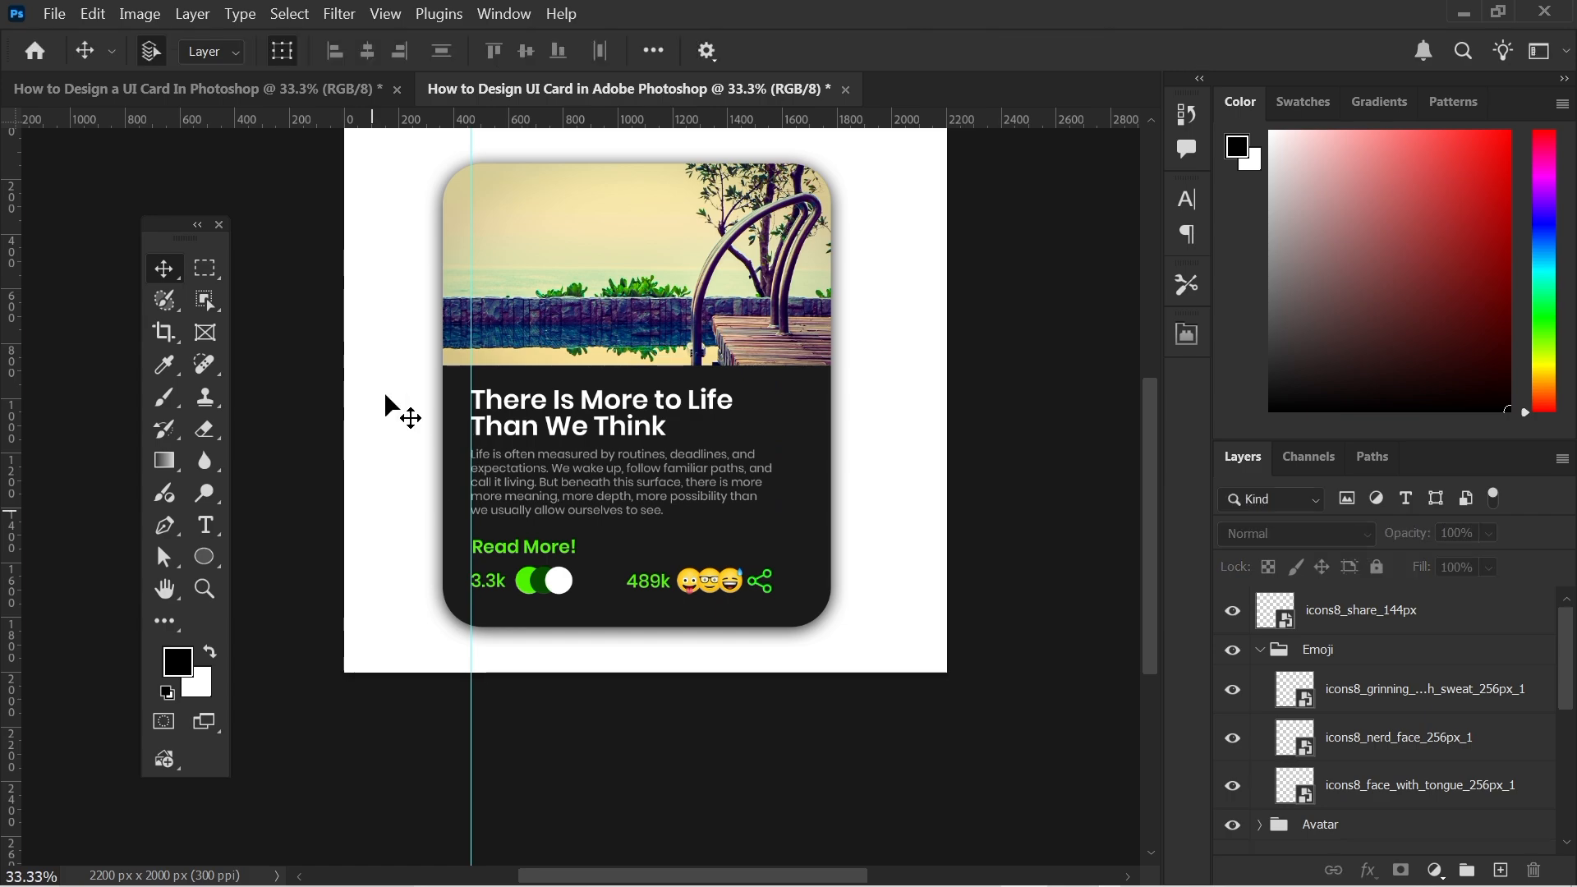
# Move the title and body text together slightly right of the vertical guide and slightly upward.
pyautogui.moveTo(385, 392); pyautogui.dragTo(694, 499)
pyautogui.moveTo(597, 474); pyautogui.dragTo(608, 473)
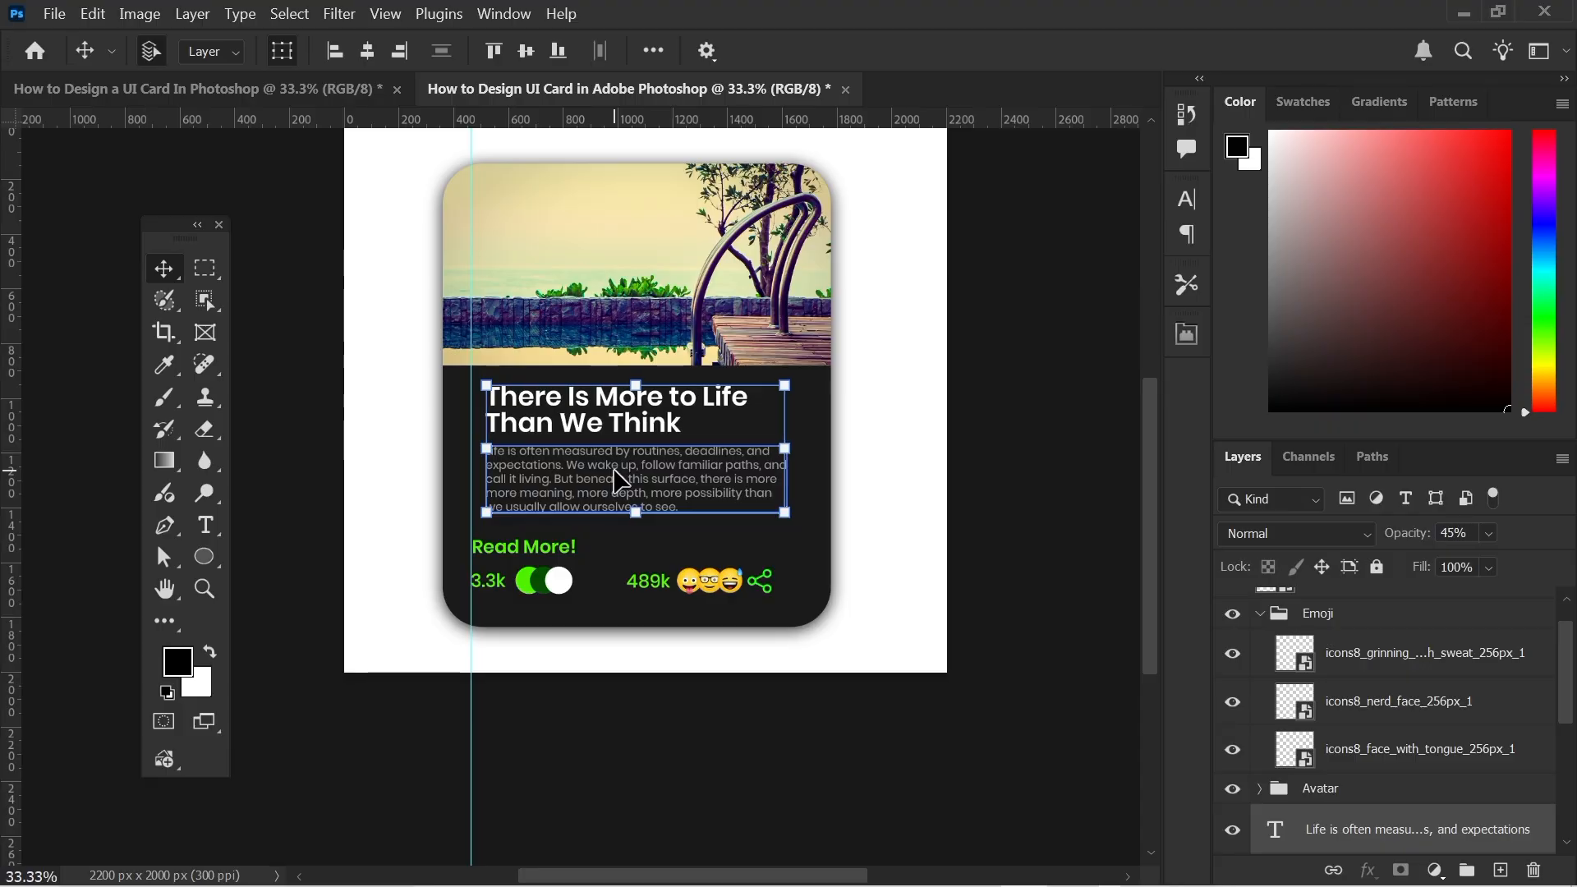
pyautogui.press('Left')
pyautogui.press('Left')
pyautogui.press('Left')
pyautogui.press('Left')
pyautogui.press('Left')
pyautogui.press('Left')
pyautogui.press('Left')
pyautogui.press('Left')
pyautogui.press('Left')
pyautogui.press('Left')
pyautogui.press('Left')
pyautogui.press('Left')
pyautogui.press('Left')
pyautogui.press('Left')
pyautogui.press('Left')
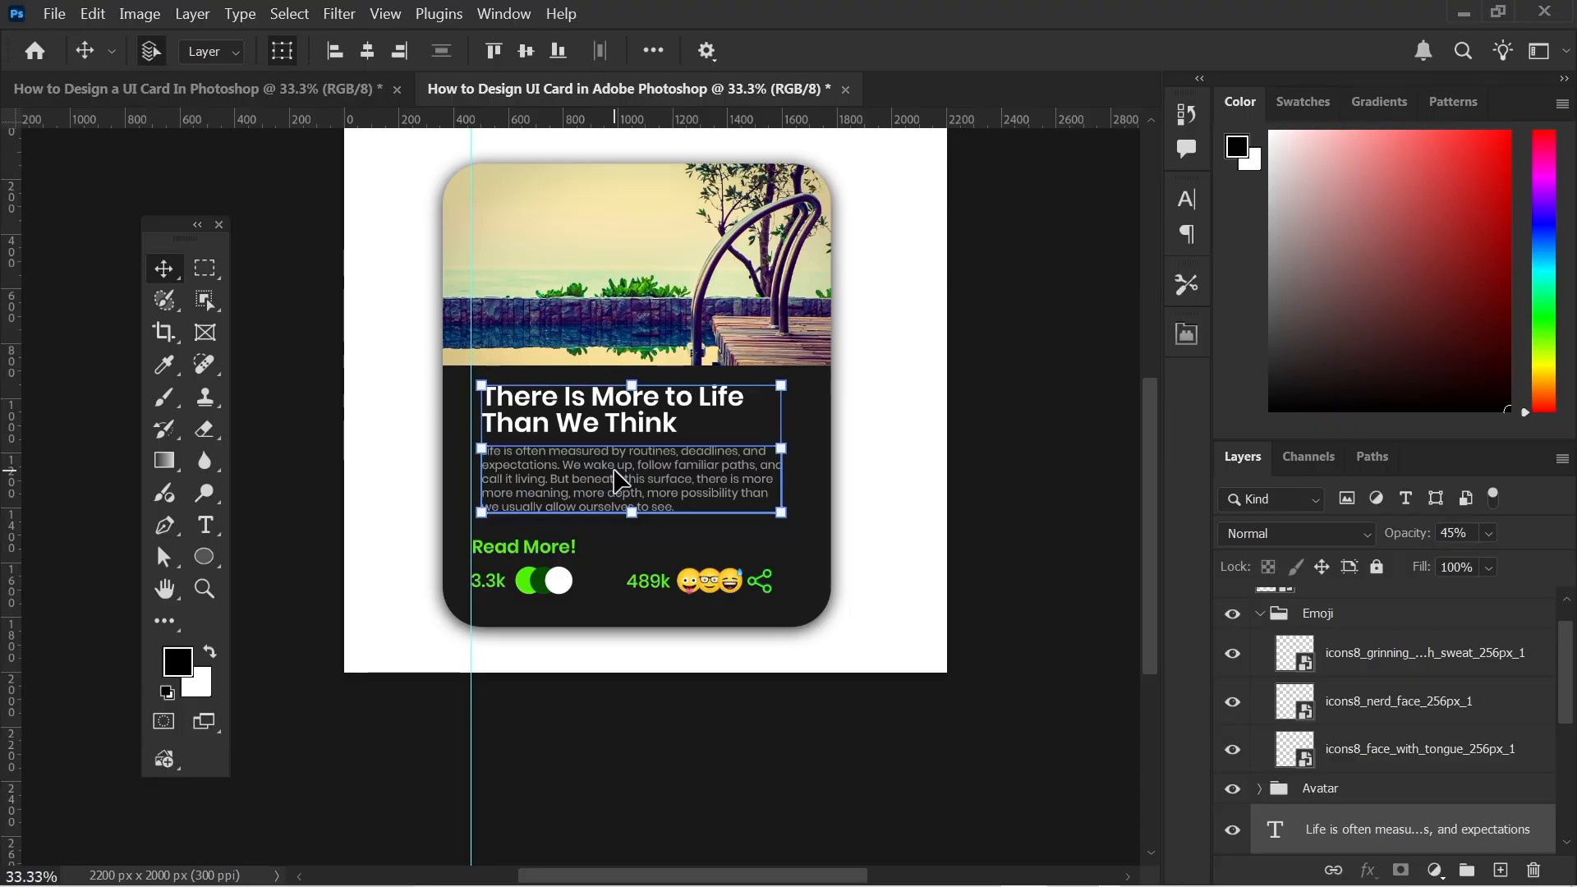
pyautogui.press('Up')
pyautogui.press('Up')
pyautogui.press('Up')
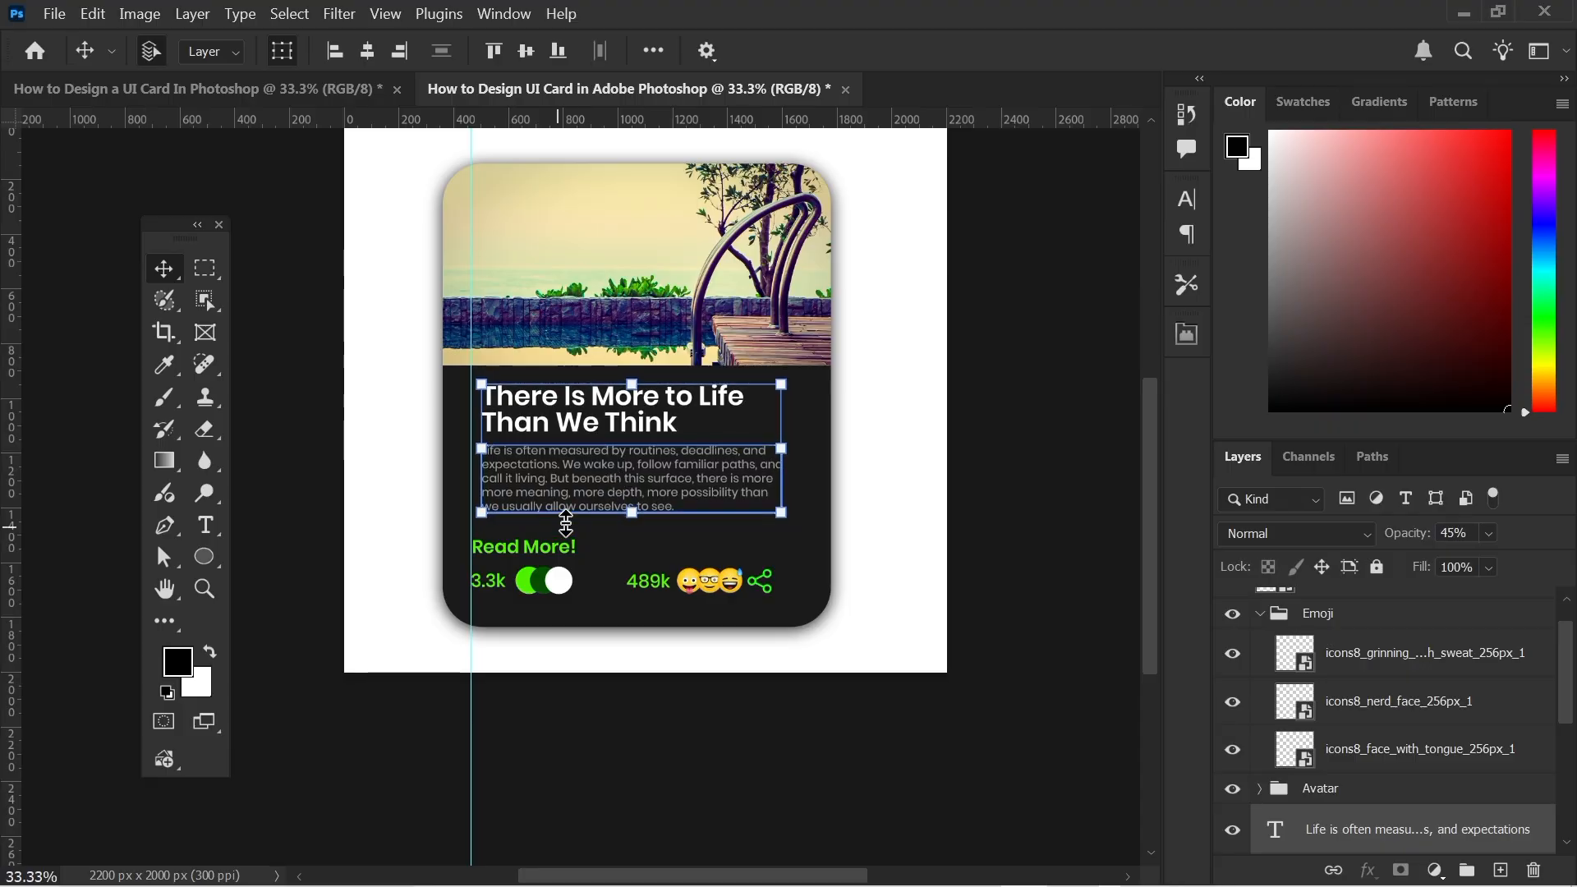
# Scale the title and body text together to 101.25%, shift them slightly left, and deselect them.
pyautogui.click(791, 518)
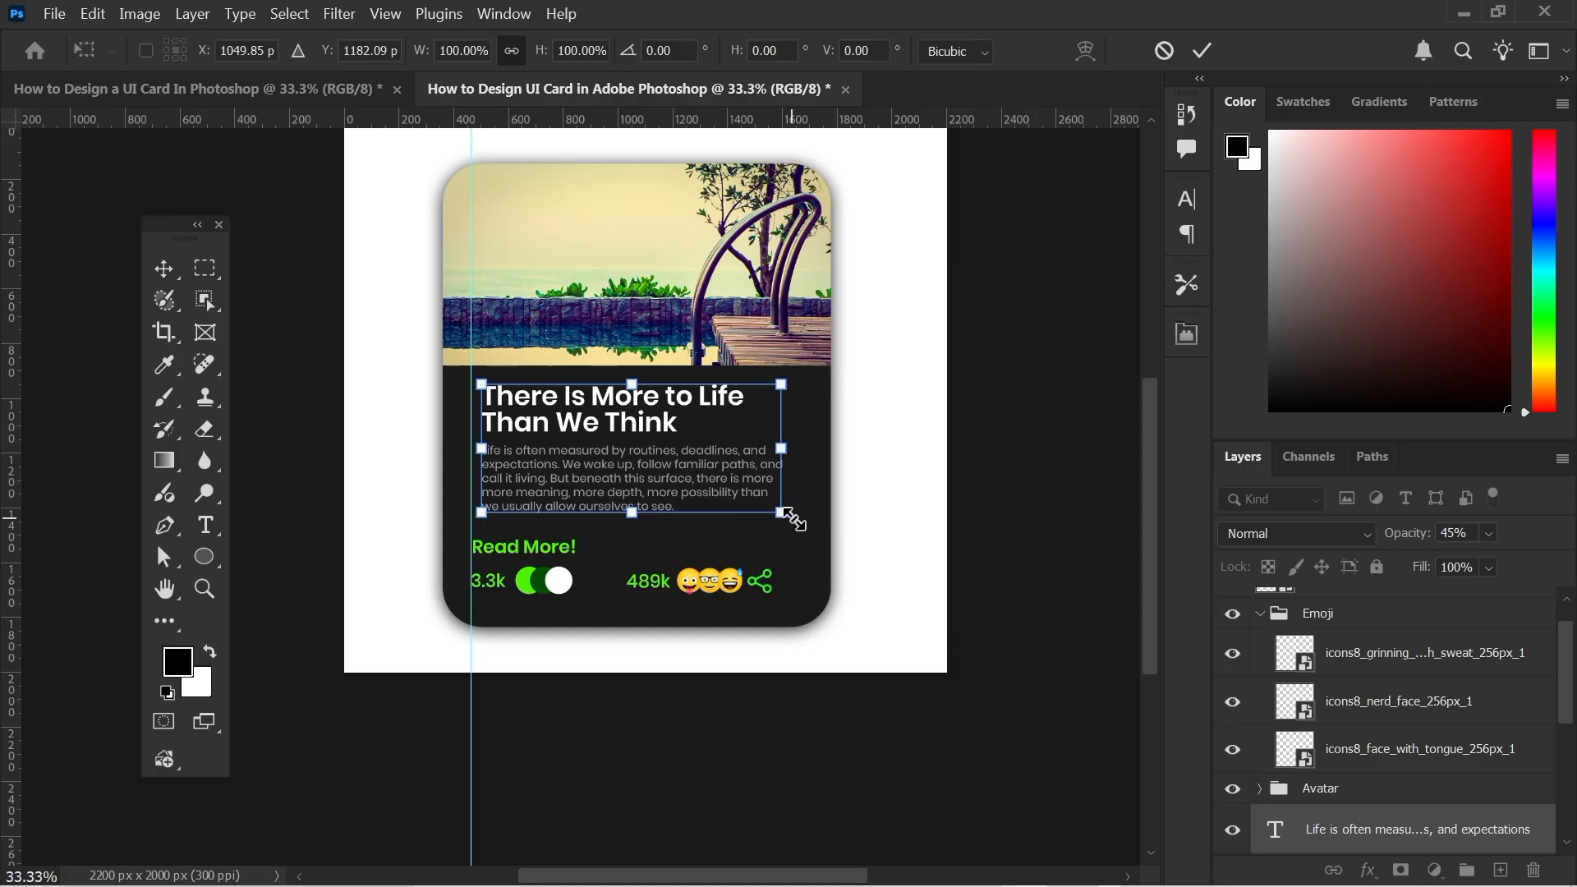
pyautogui.moveTo(792, 520); pyautogui.dragTo(797, 522)
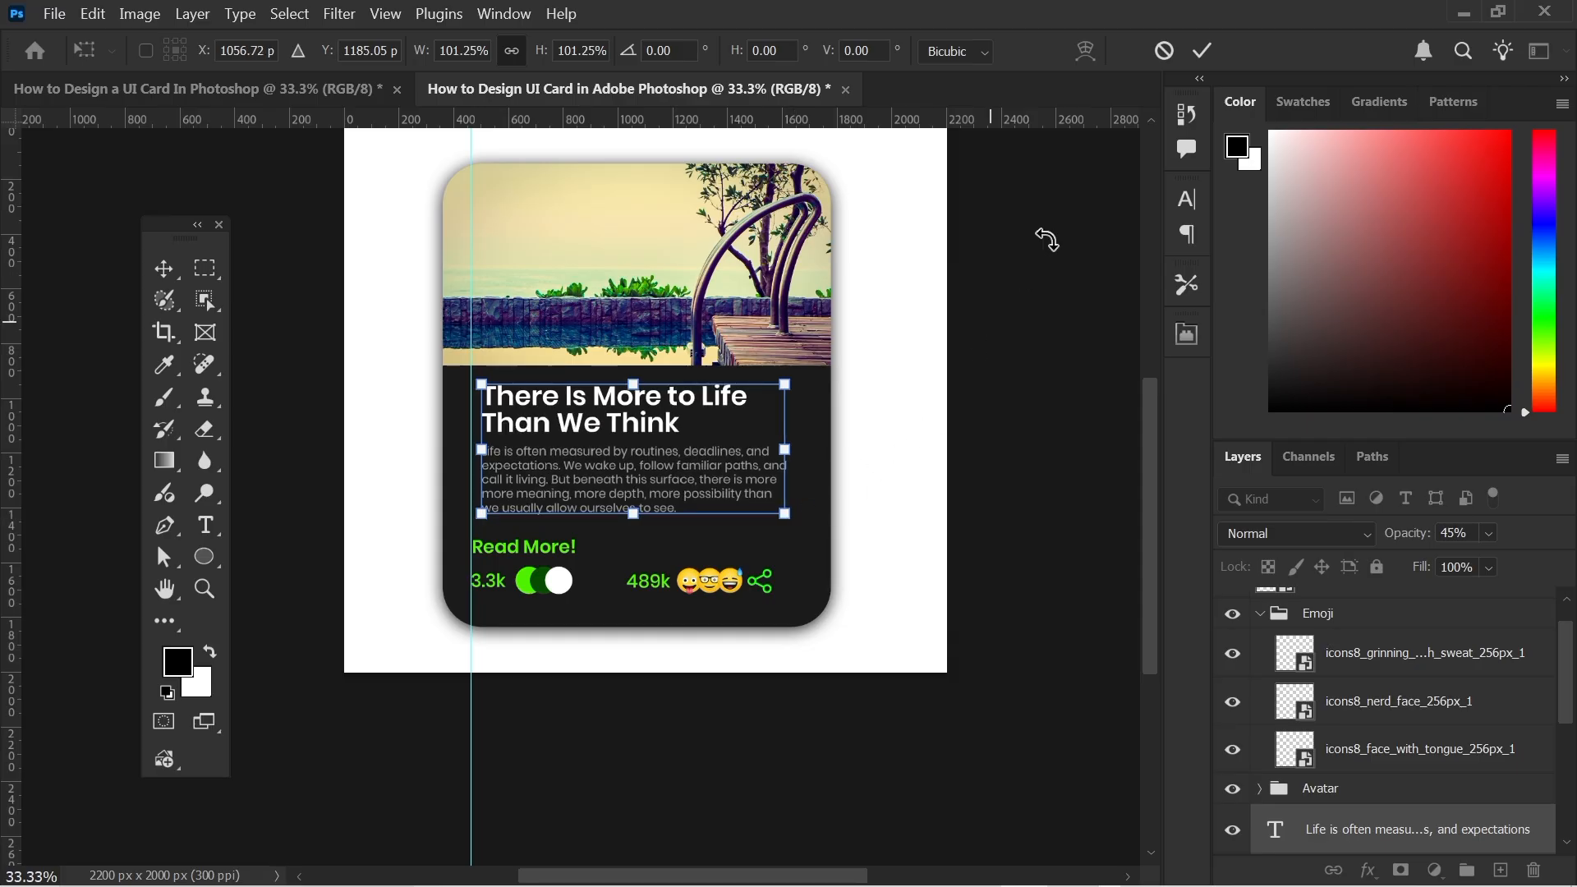
pyautogui.click(1197, 56)
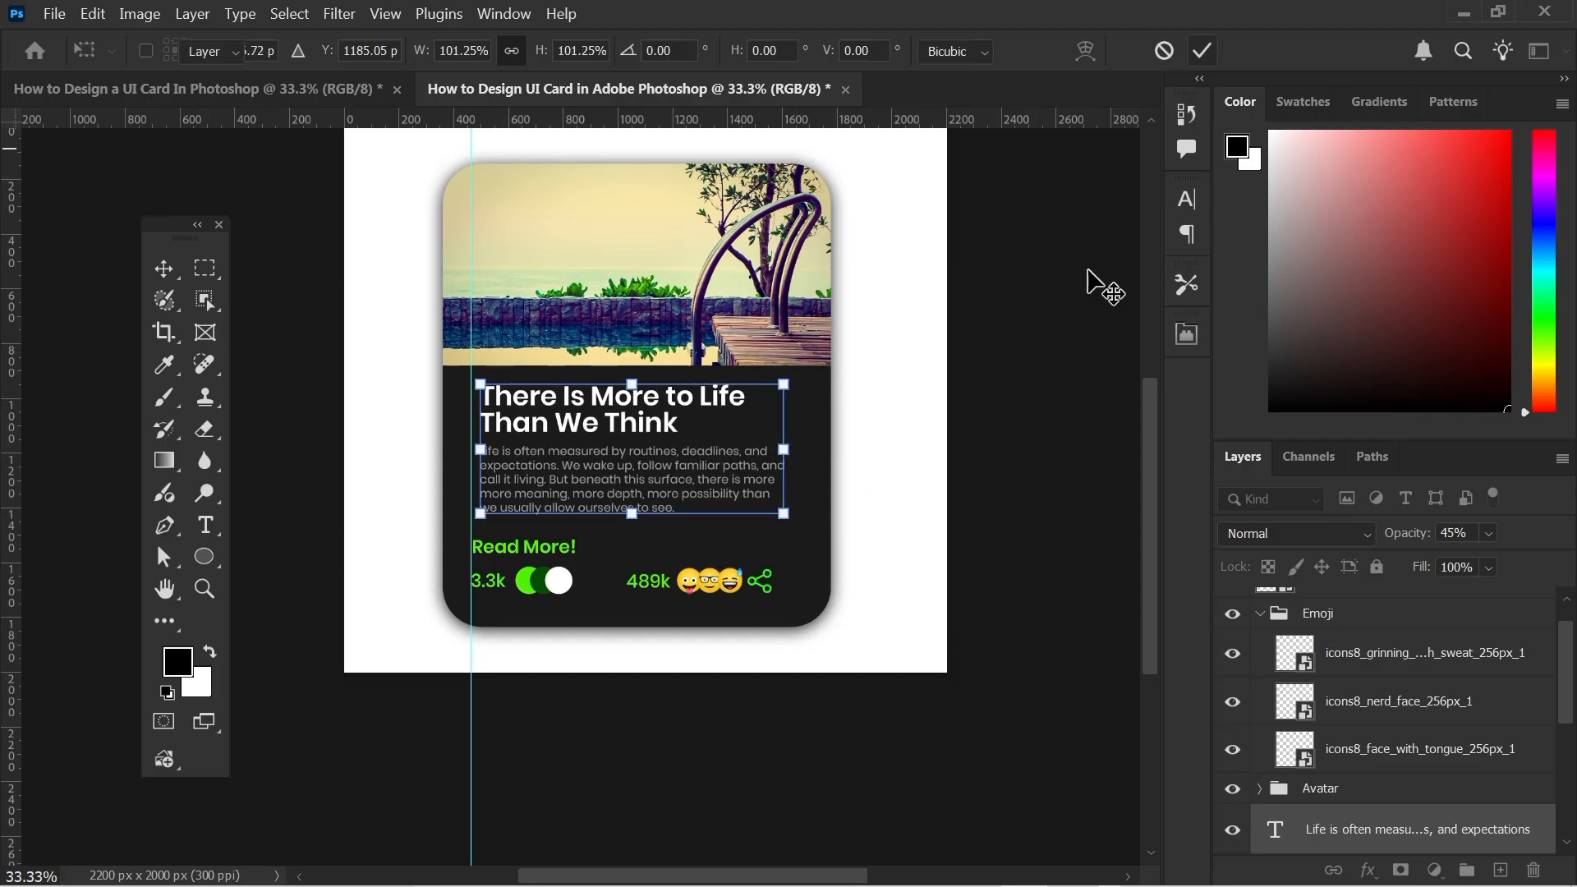
pyautogui.click(891, 404)
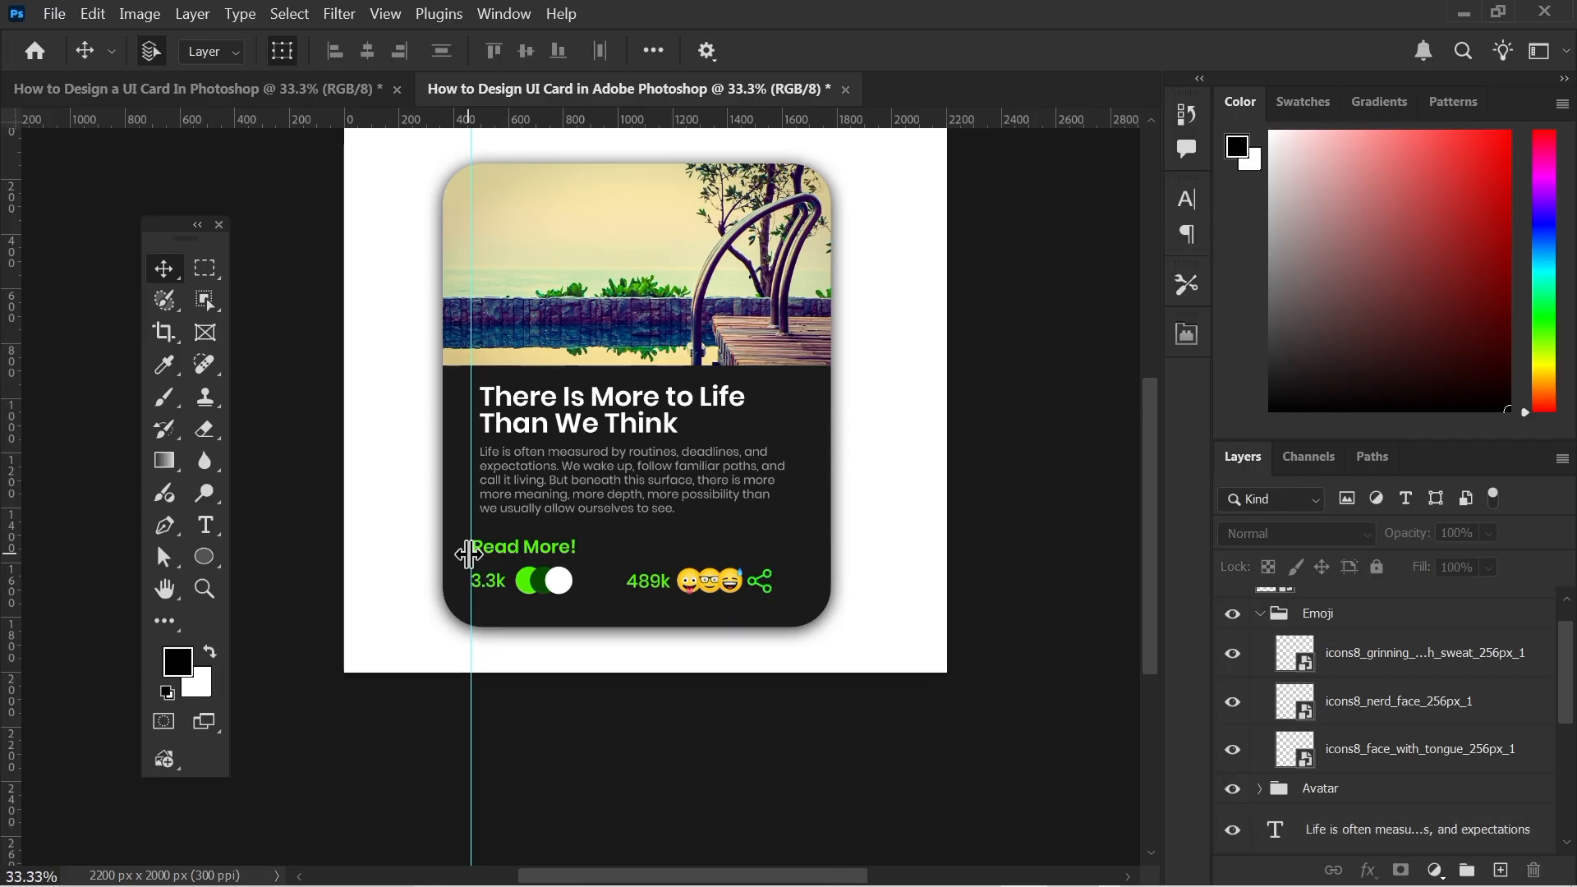
# Move the Read More! text, then the 3.3k label with the avatar circles, slightly right and up to align with the title's left edge.
pyautogui.moveTo(510, 547); pyautogui.dragTo(506, 549)
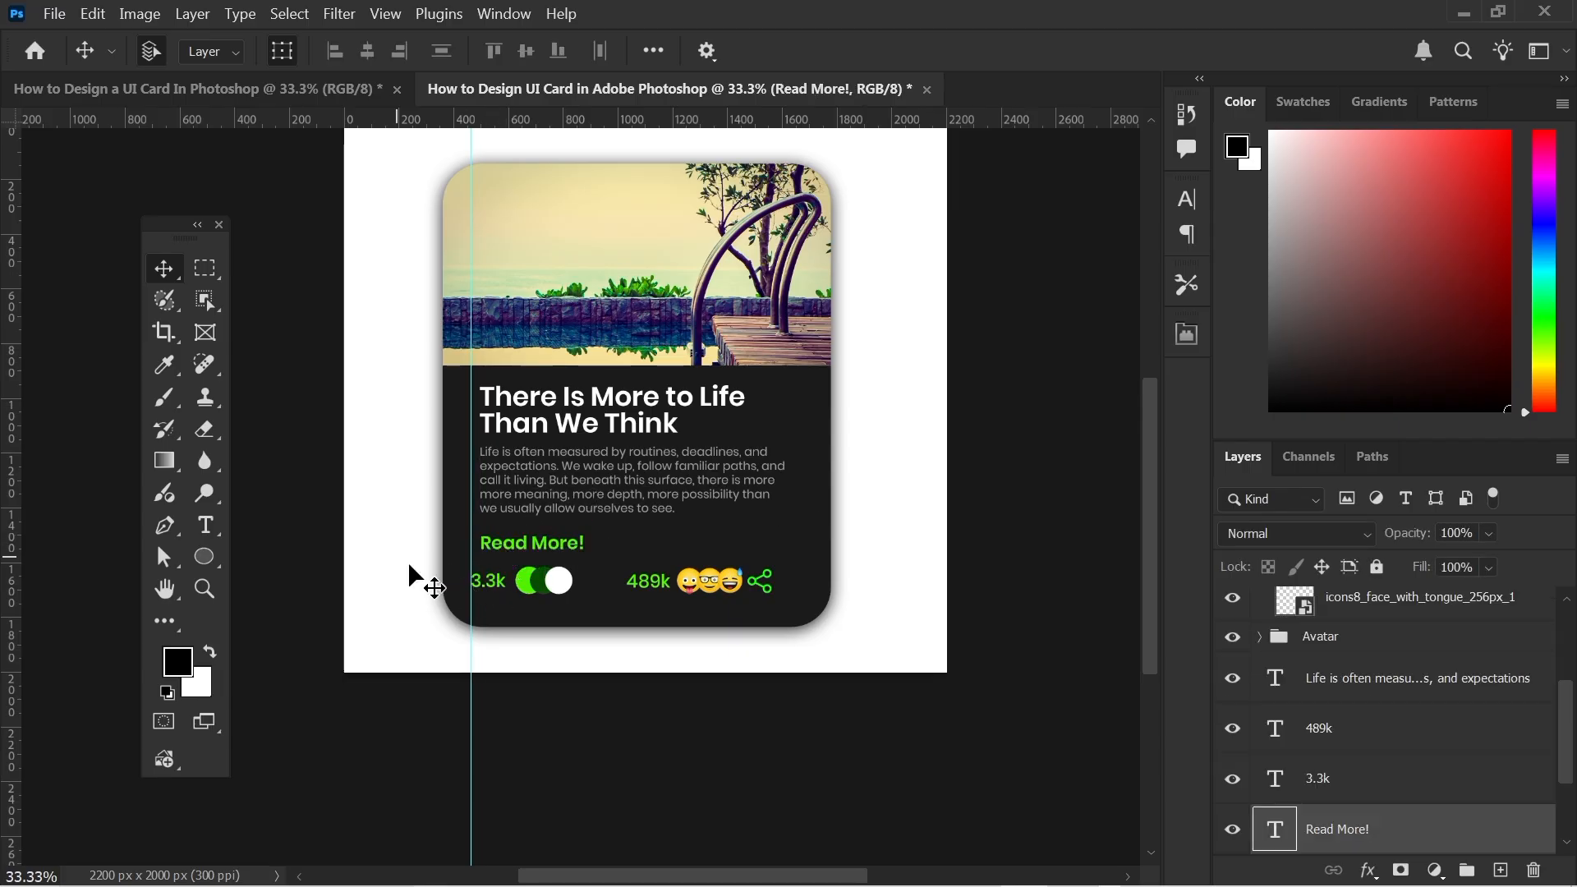
pyautogui.moveTo(410, 565); pyautogui.dragTo(548, 576)
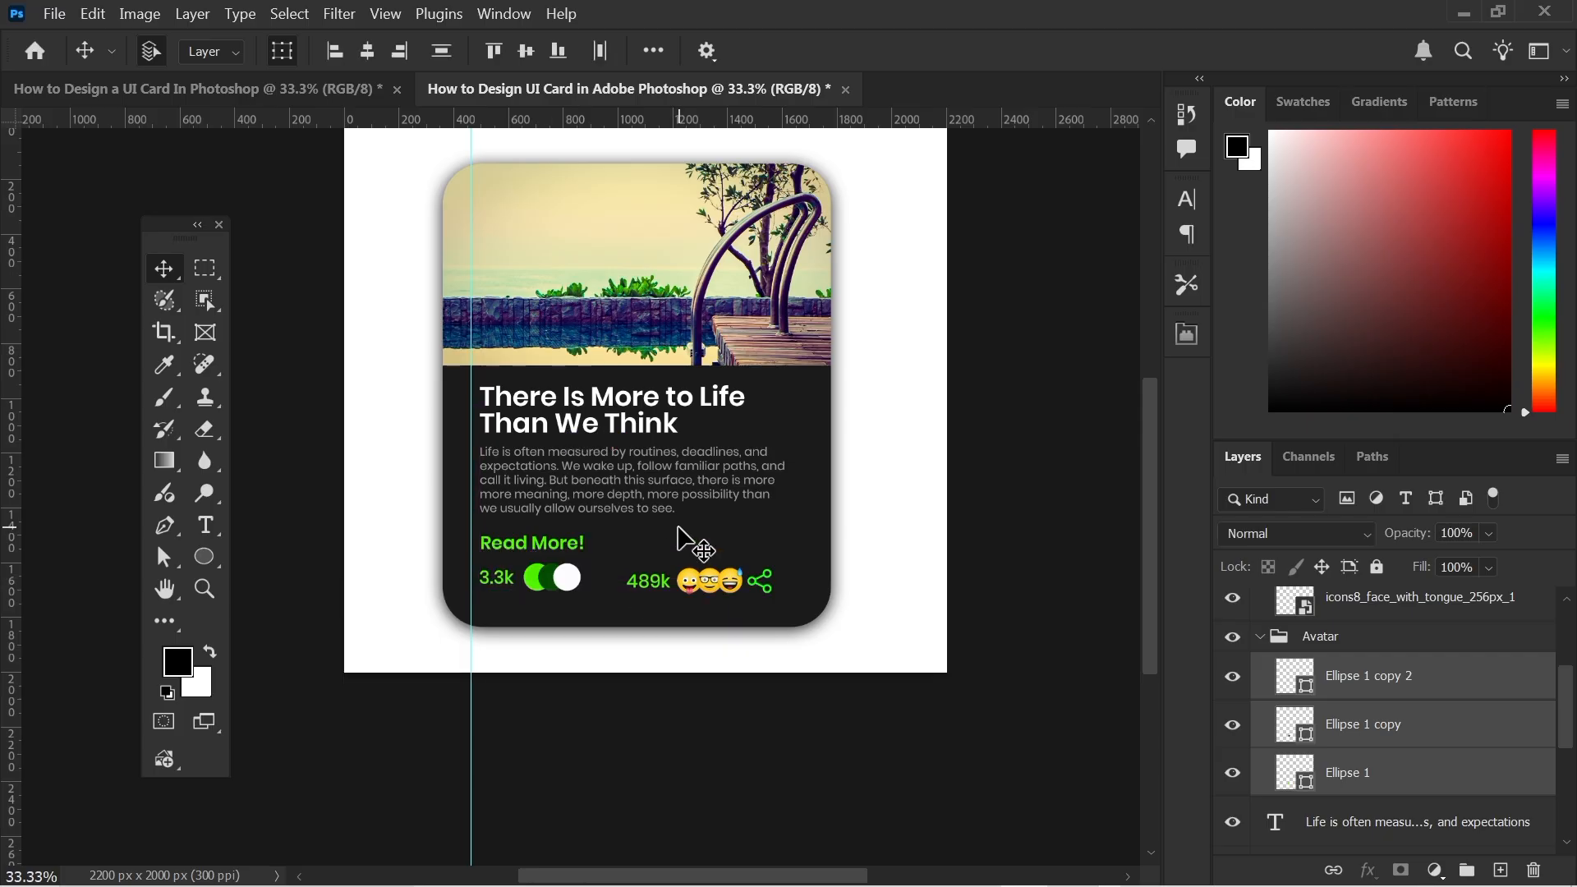
pyautogui.click(655, 551)
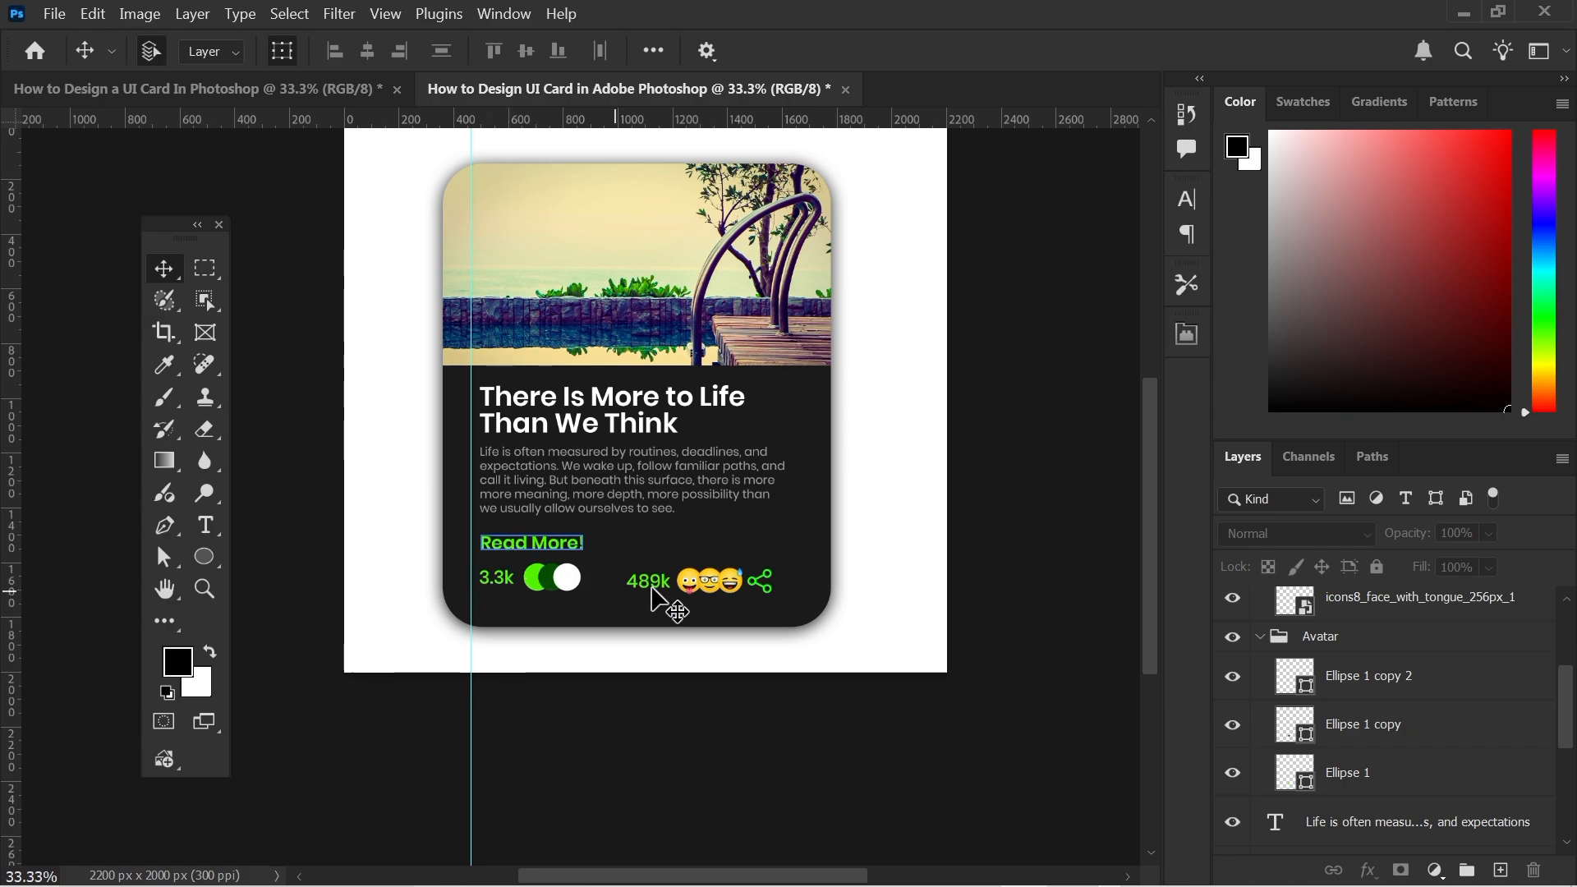
# Move the 489k label, emojis and share icon together slightly right and up, level with the avatar circles.
pyautogui.moveTo(615, 562); pyautogui.dragTo(808, 629)
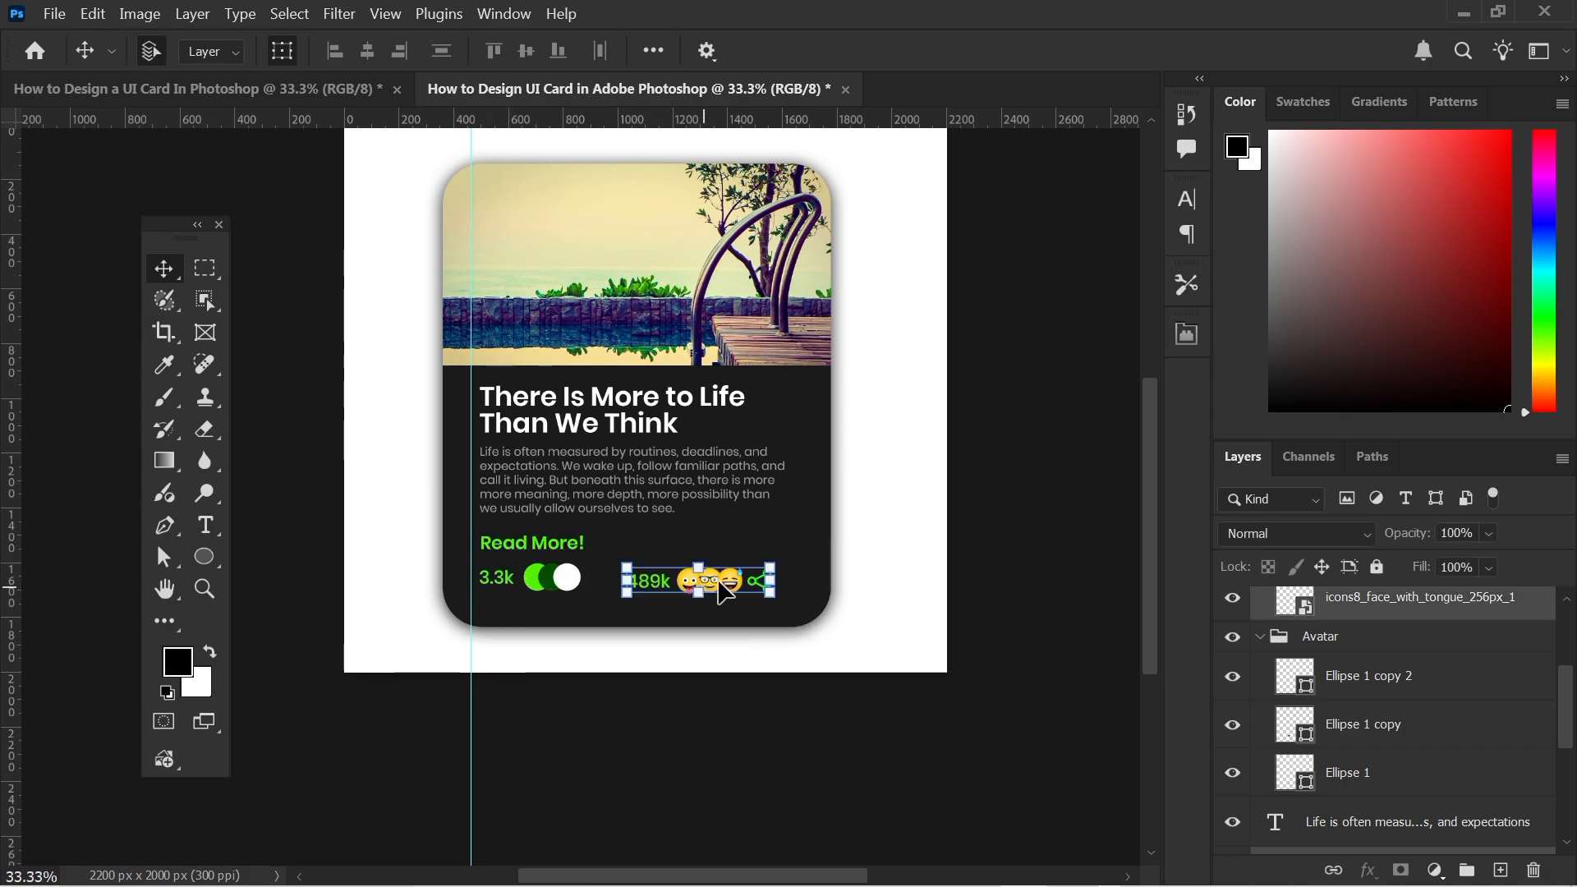
pyautogui.moveTo(718, 584); pyautogui.dragTo(727, 584)
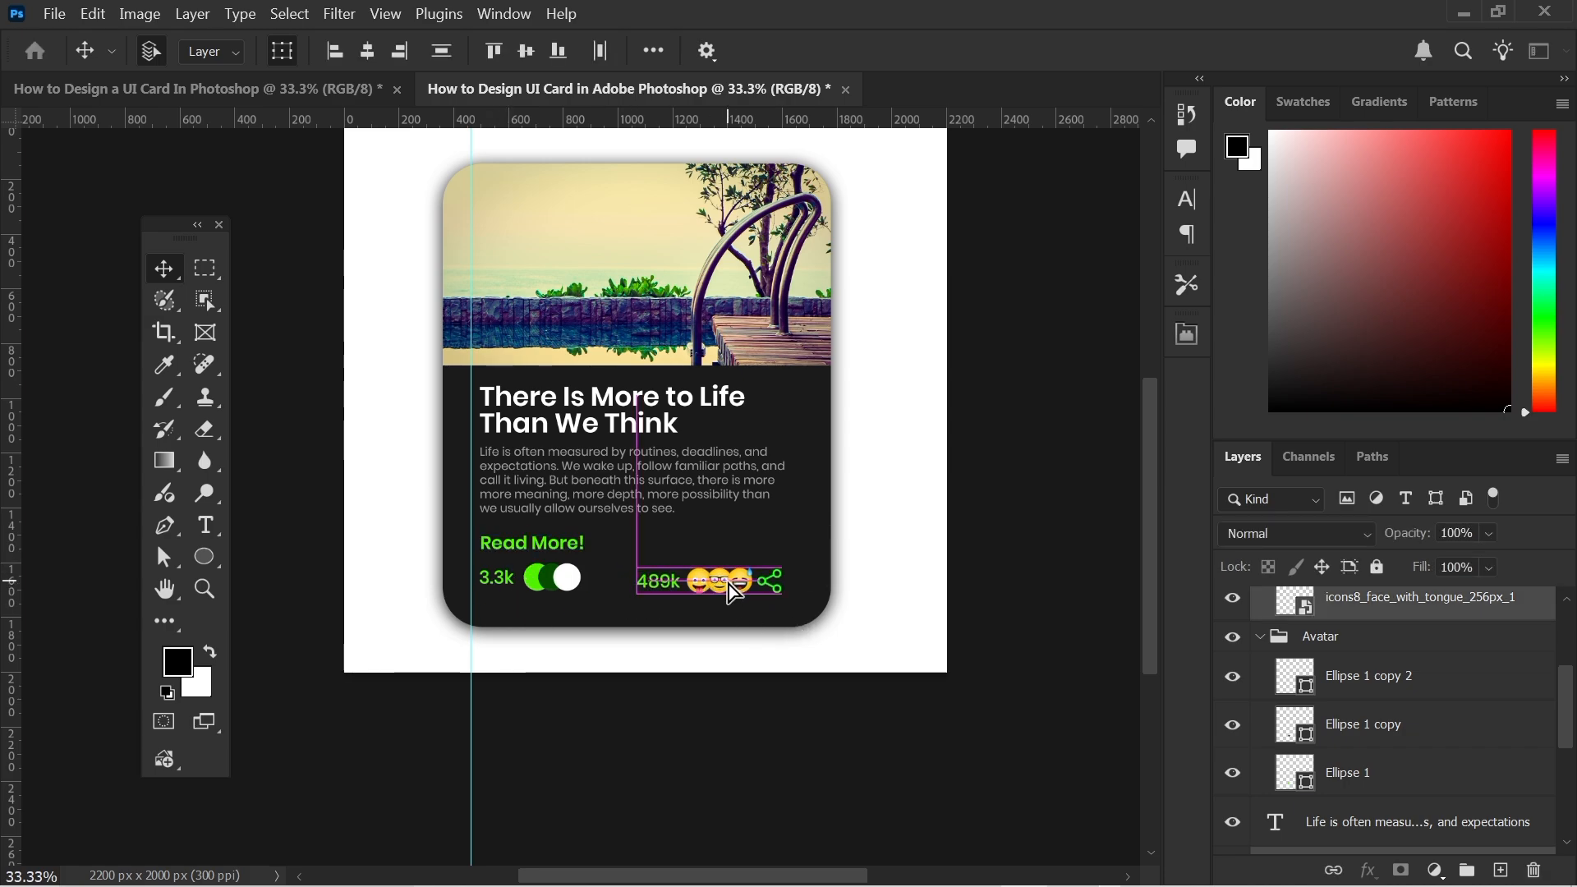
pyautogui.click(582, 629)
pyautogui.moveTo(636, 562); pyautogui.dragTo(855, 626)
pyautogui.moveTo(716, 579); pyautogui.dragTo(726, 580)
pyautogui.hotkey('ctrl', 'z')
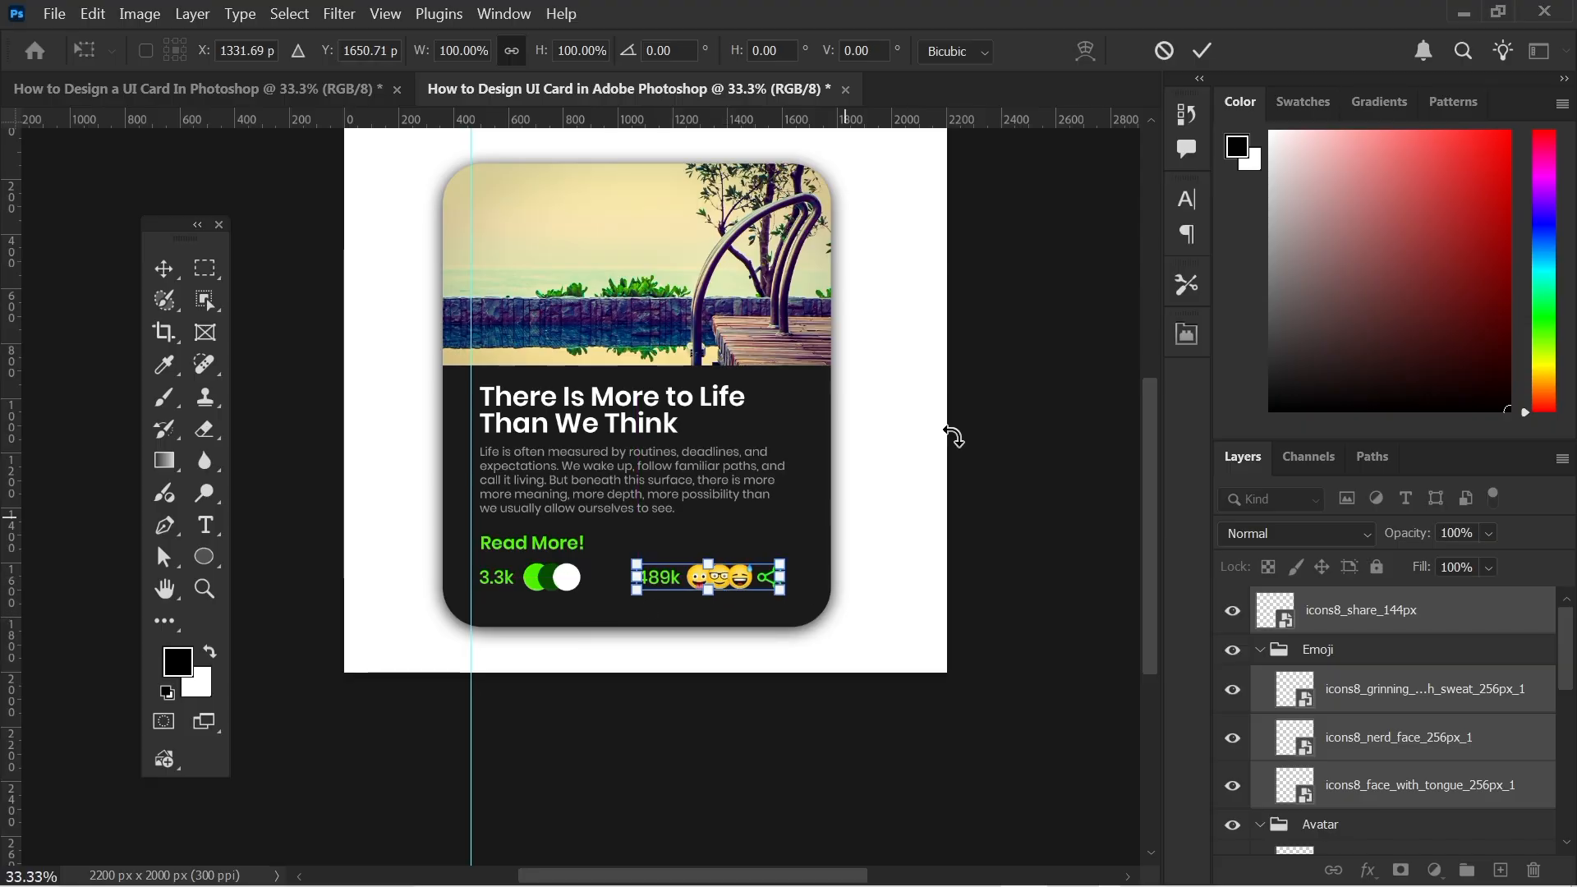
pyautogui.click(1204, 51)
# Add a horizontal guide along the upper edge of the 3.3k and 489k numerals.
pyautogui.moveTo(711, 120); pyautogui.dragTo(669, 582)
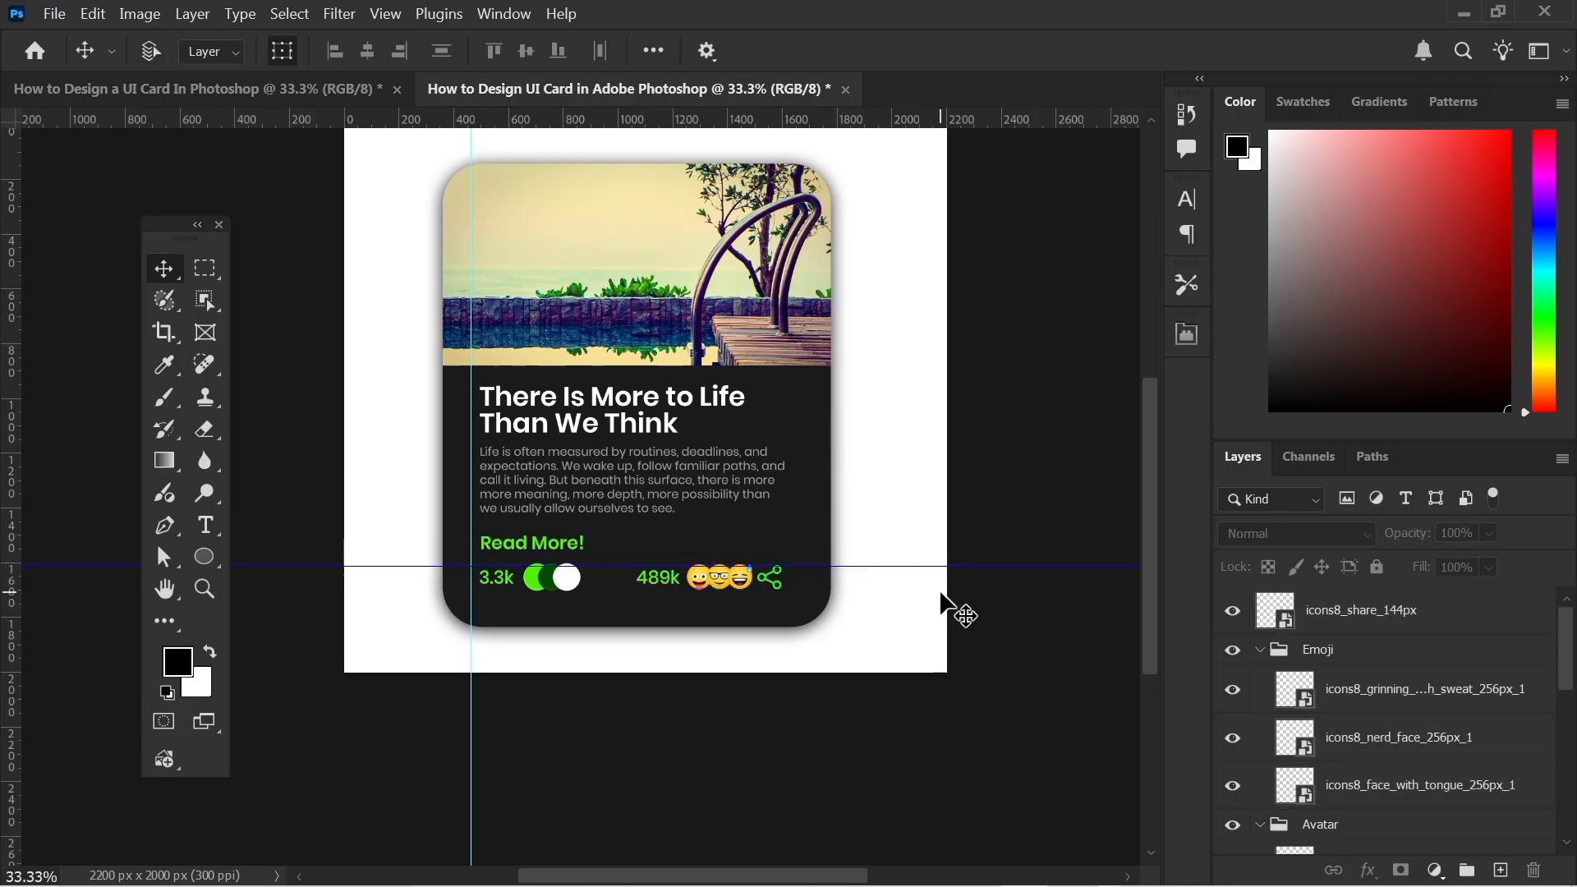
pyautogui.hotkey('ctrl', '+')
pyautogui.hotkey('ctrl', '+')
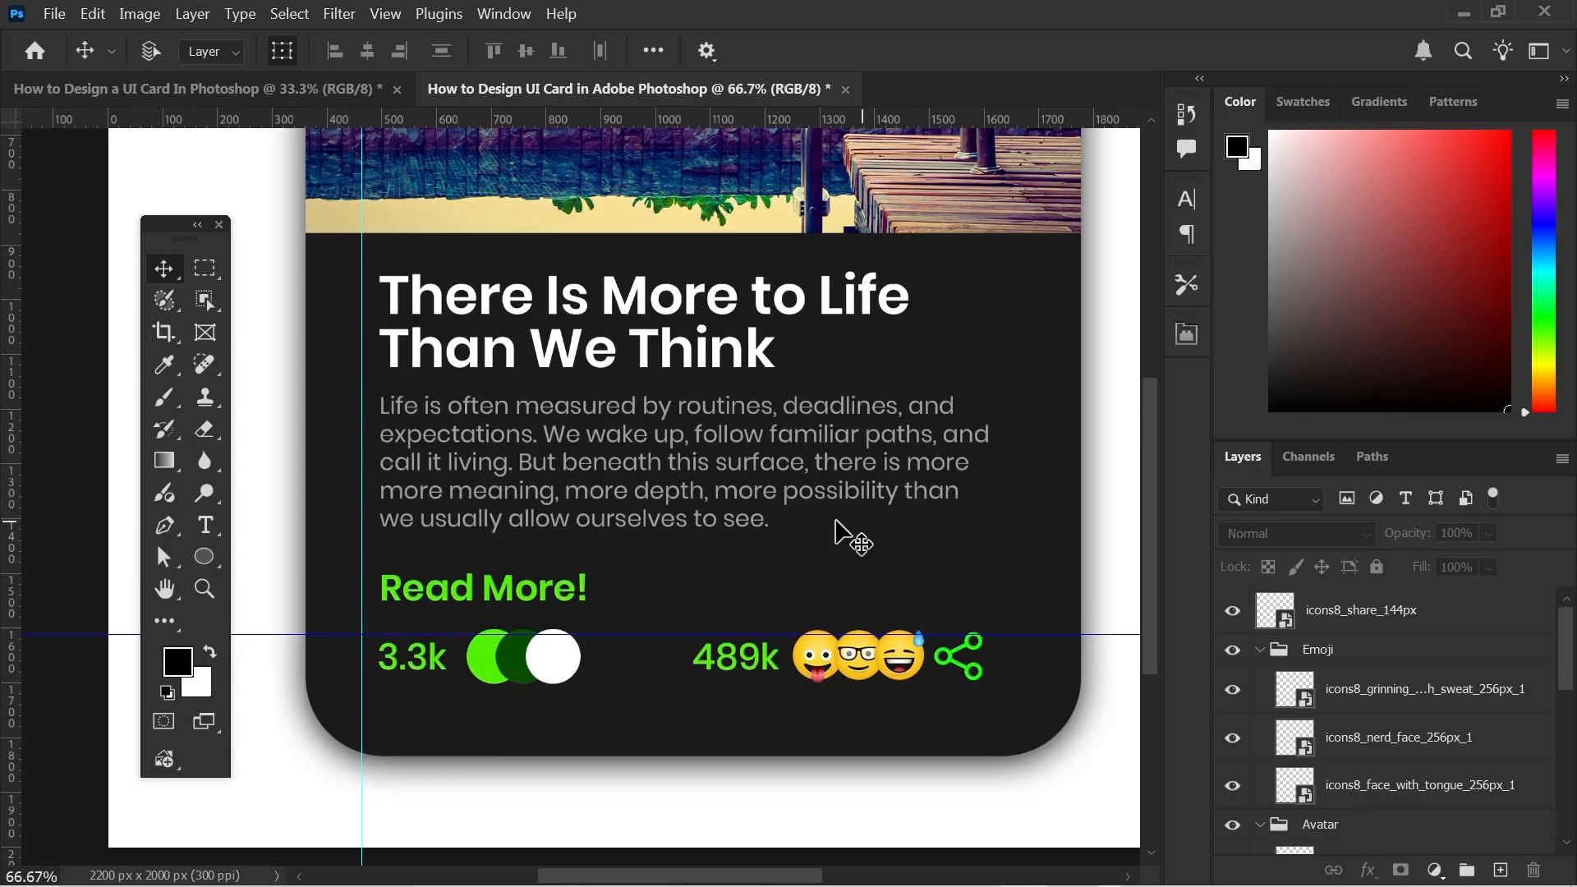
pyautogui.scroll(-5, 835, 520)
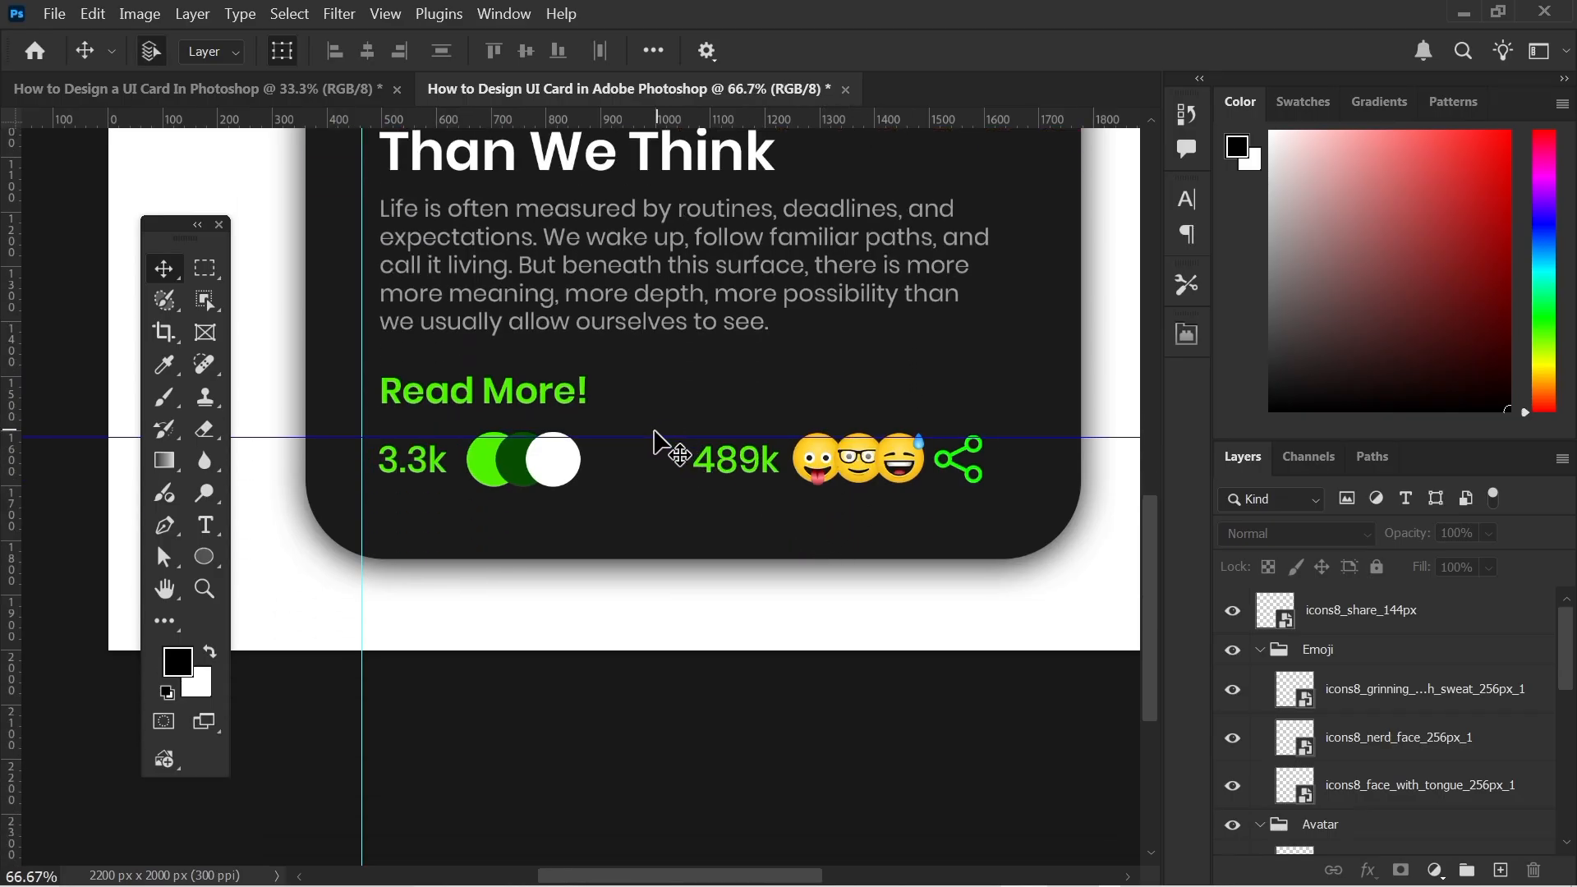
pyautogui.moveTo(655, 437); pyautogui.dragTo(654, 445)
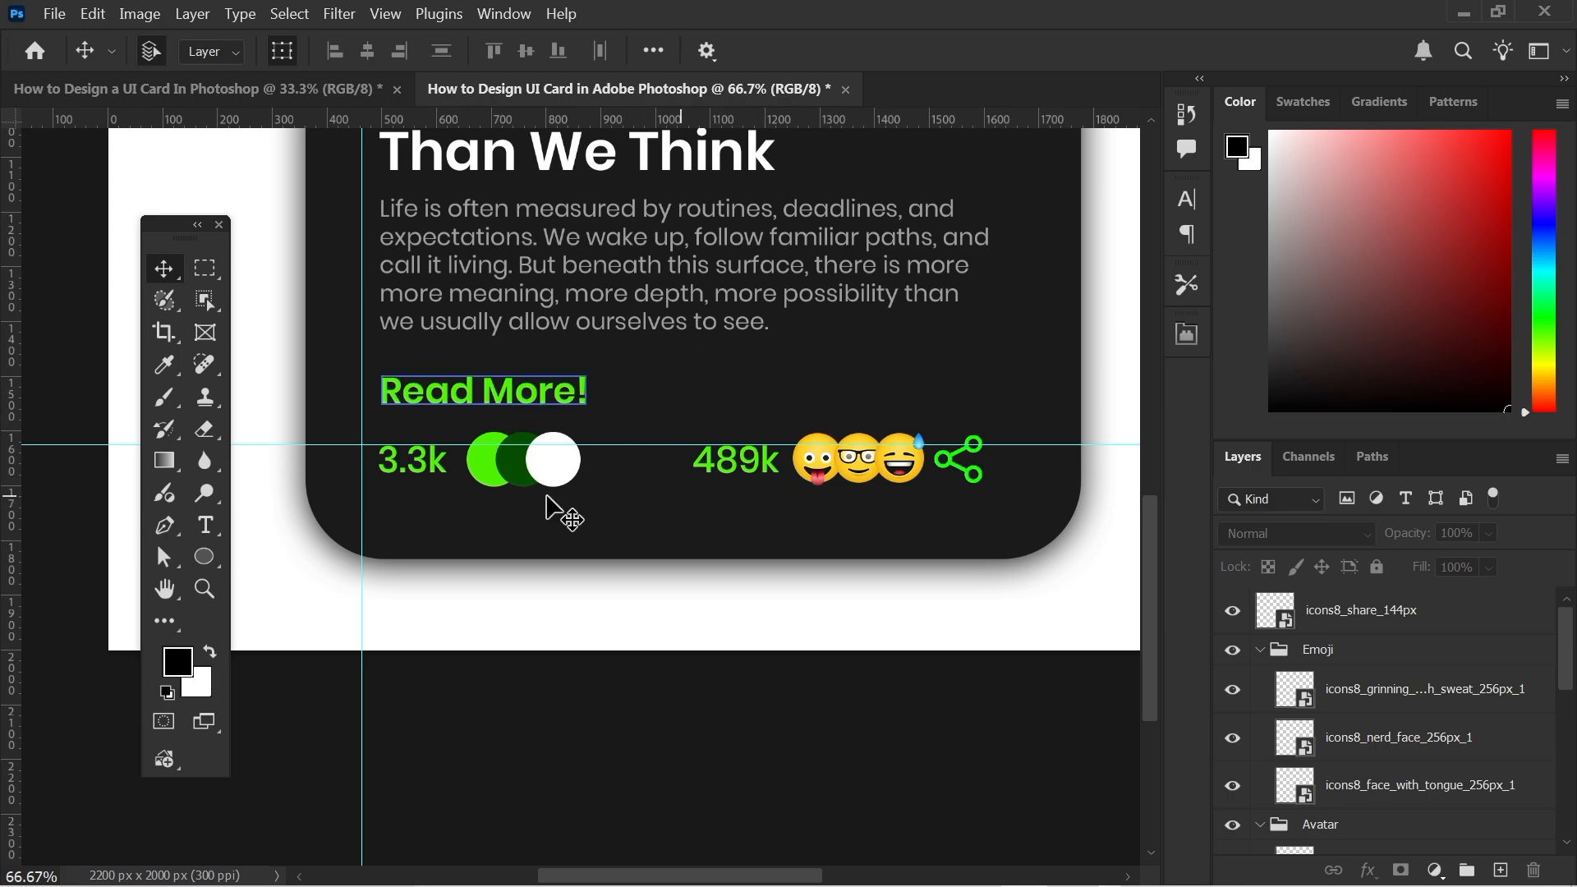
# Nudge the labels, avatar circles, emojis and share icon in the bottom row slightly down together, then deselect them.
pyautogui.moveTo(263, 429); pyautogui.dragTo(1068, 570)
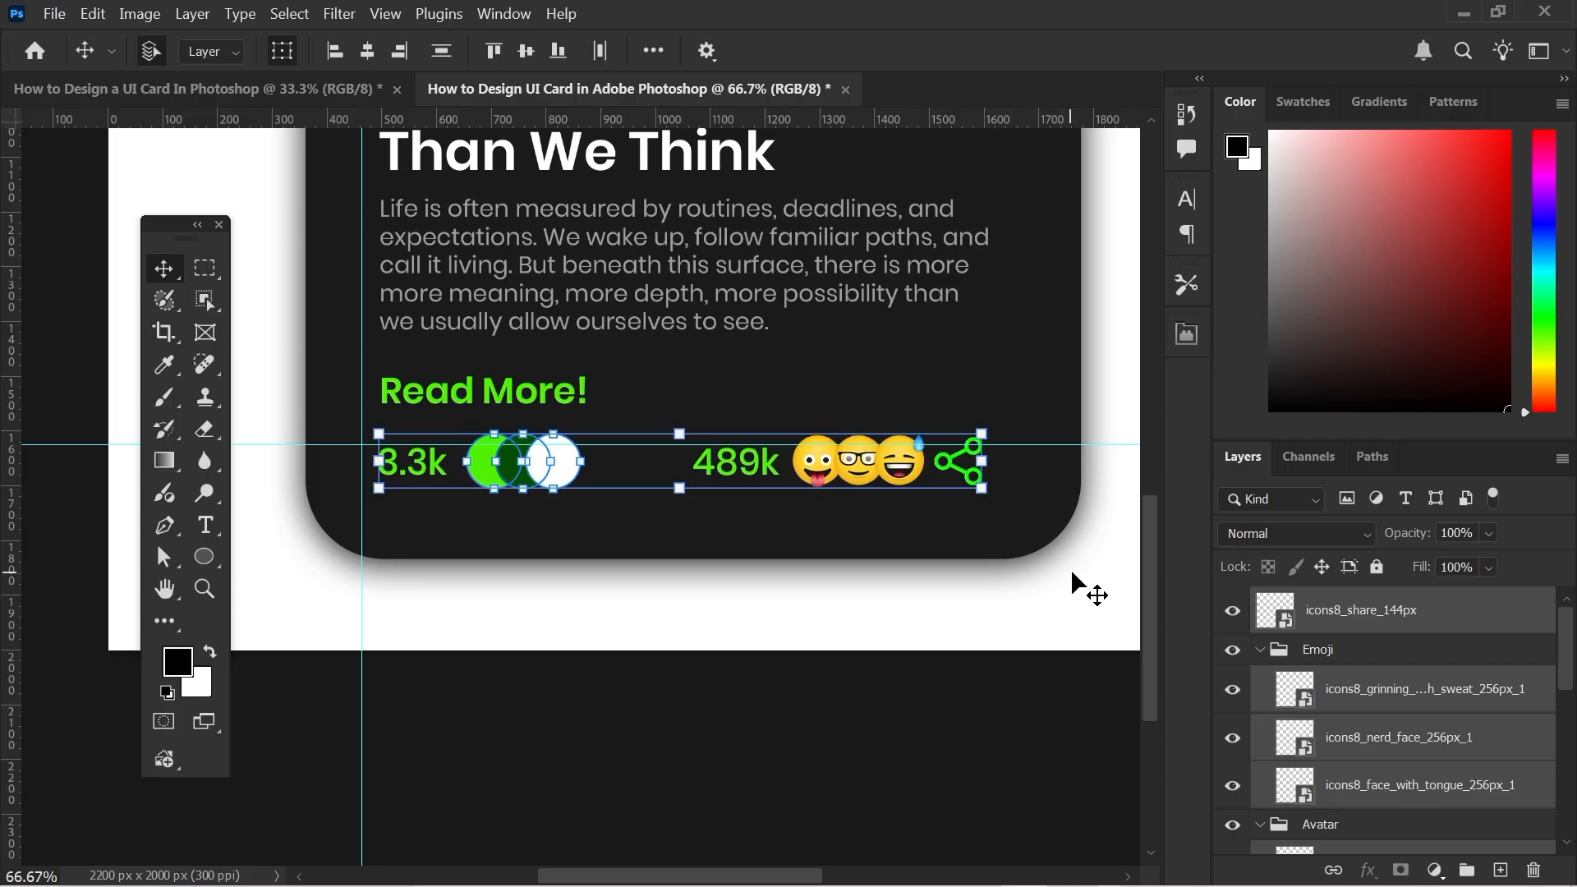
pyautogui.hotkey('ctrl', '-')
pyautogui.hotkey('ctrl', '-')
pyautogui.hotkey('ctrl', '-')
pyautogui.hotkey('ctrl', '-')
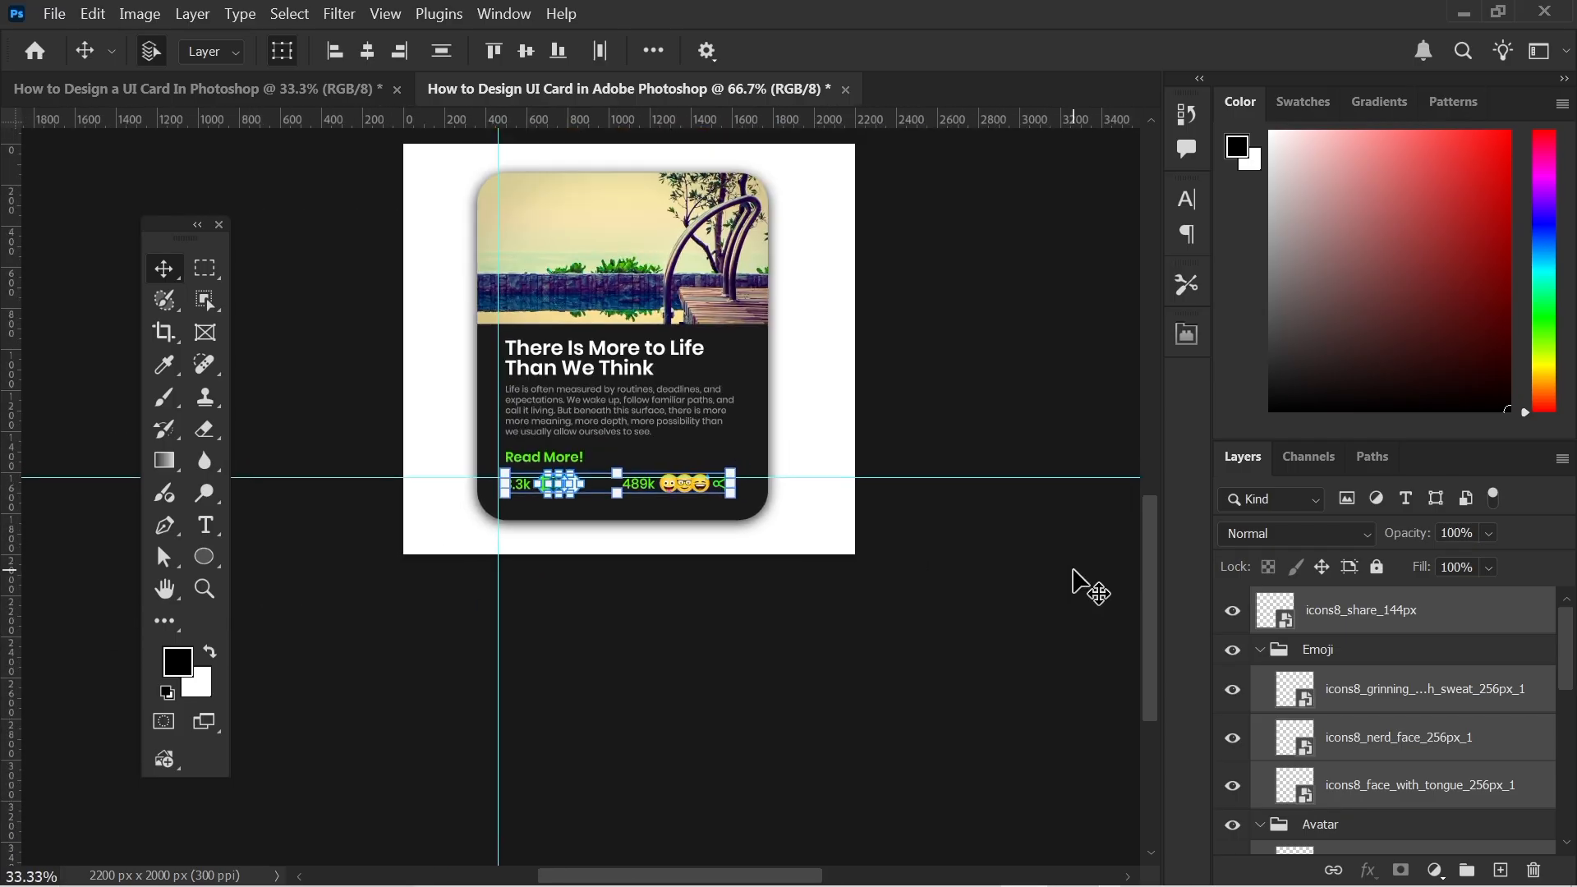
pyautogui.scroll(2, 722, 337)
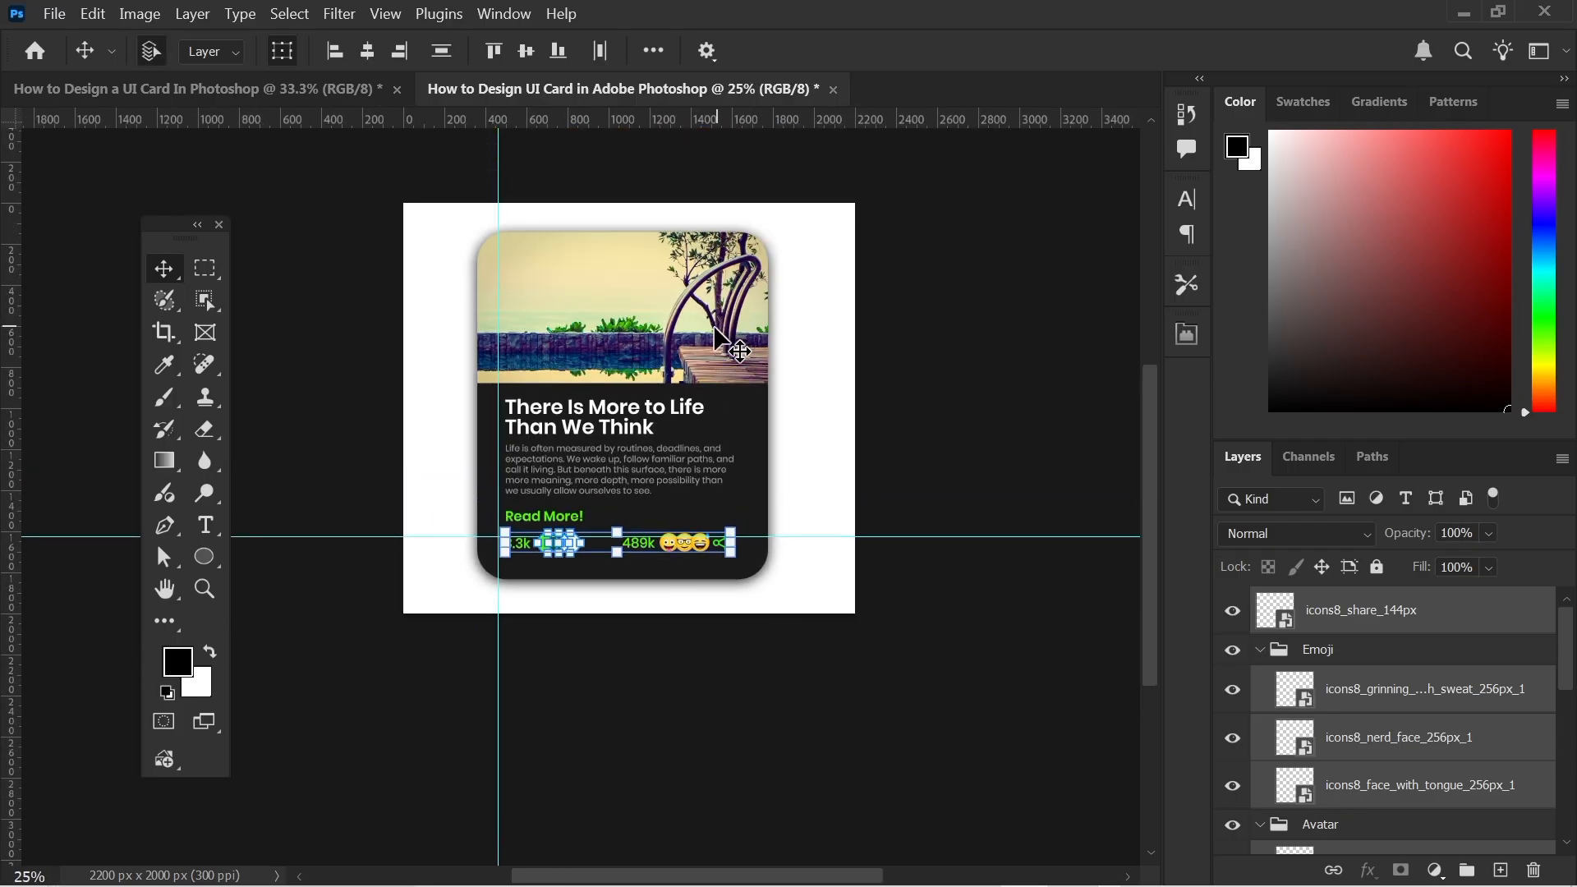
pyautogui.click(440, 483)
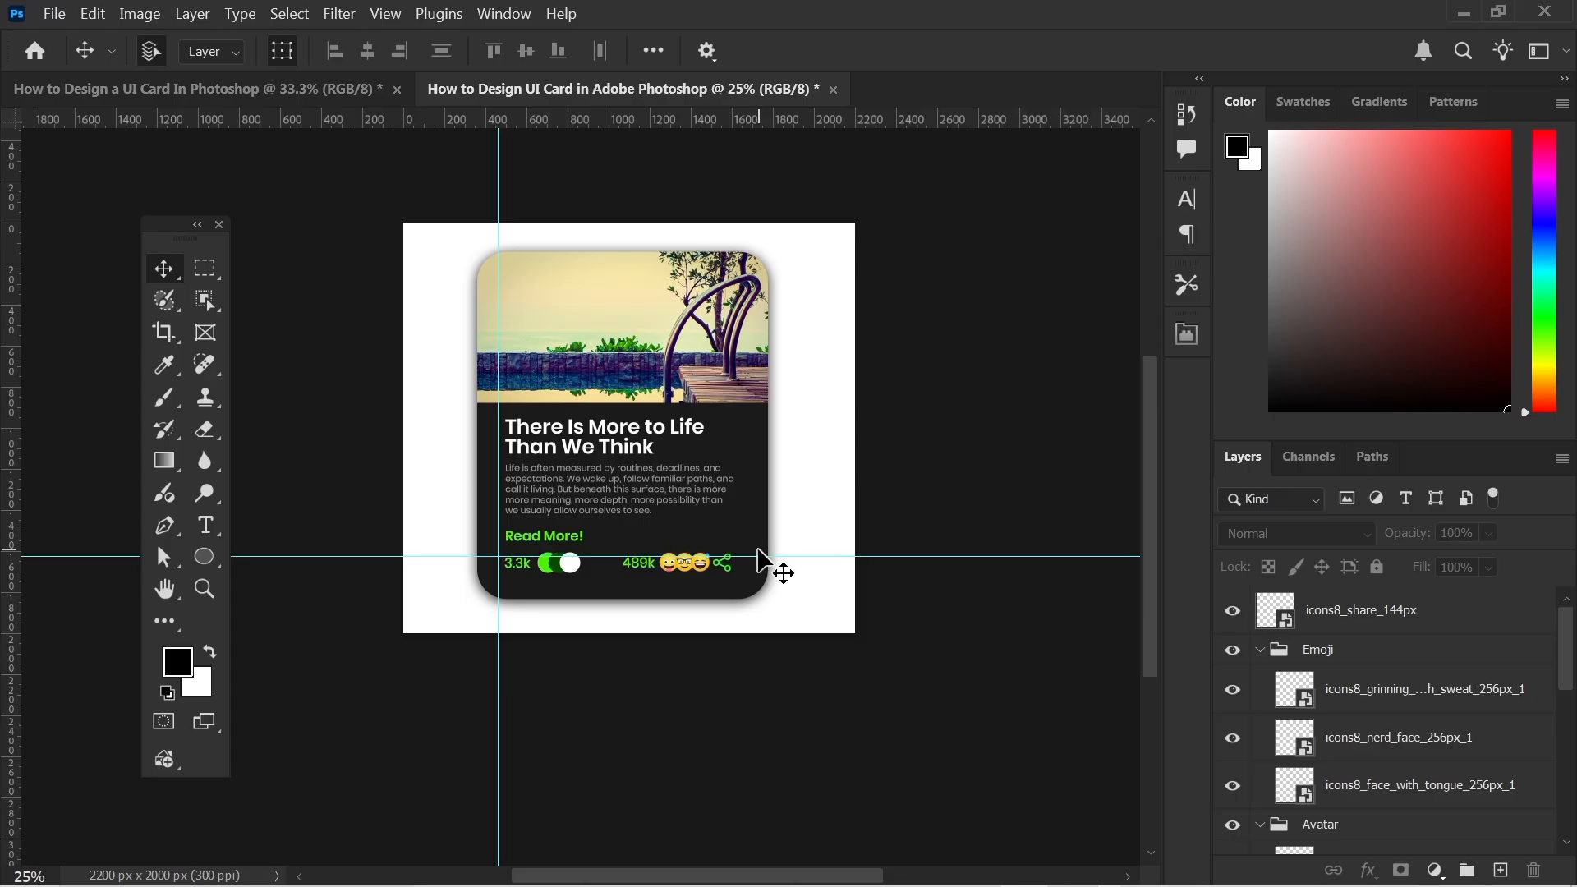
# Unlock the Card Frame group and expand it to show its layers.
pyautogui.hotkey('ctrl', '+')
pyautogui.hotkey('ctrl', '+')
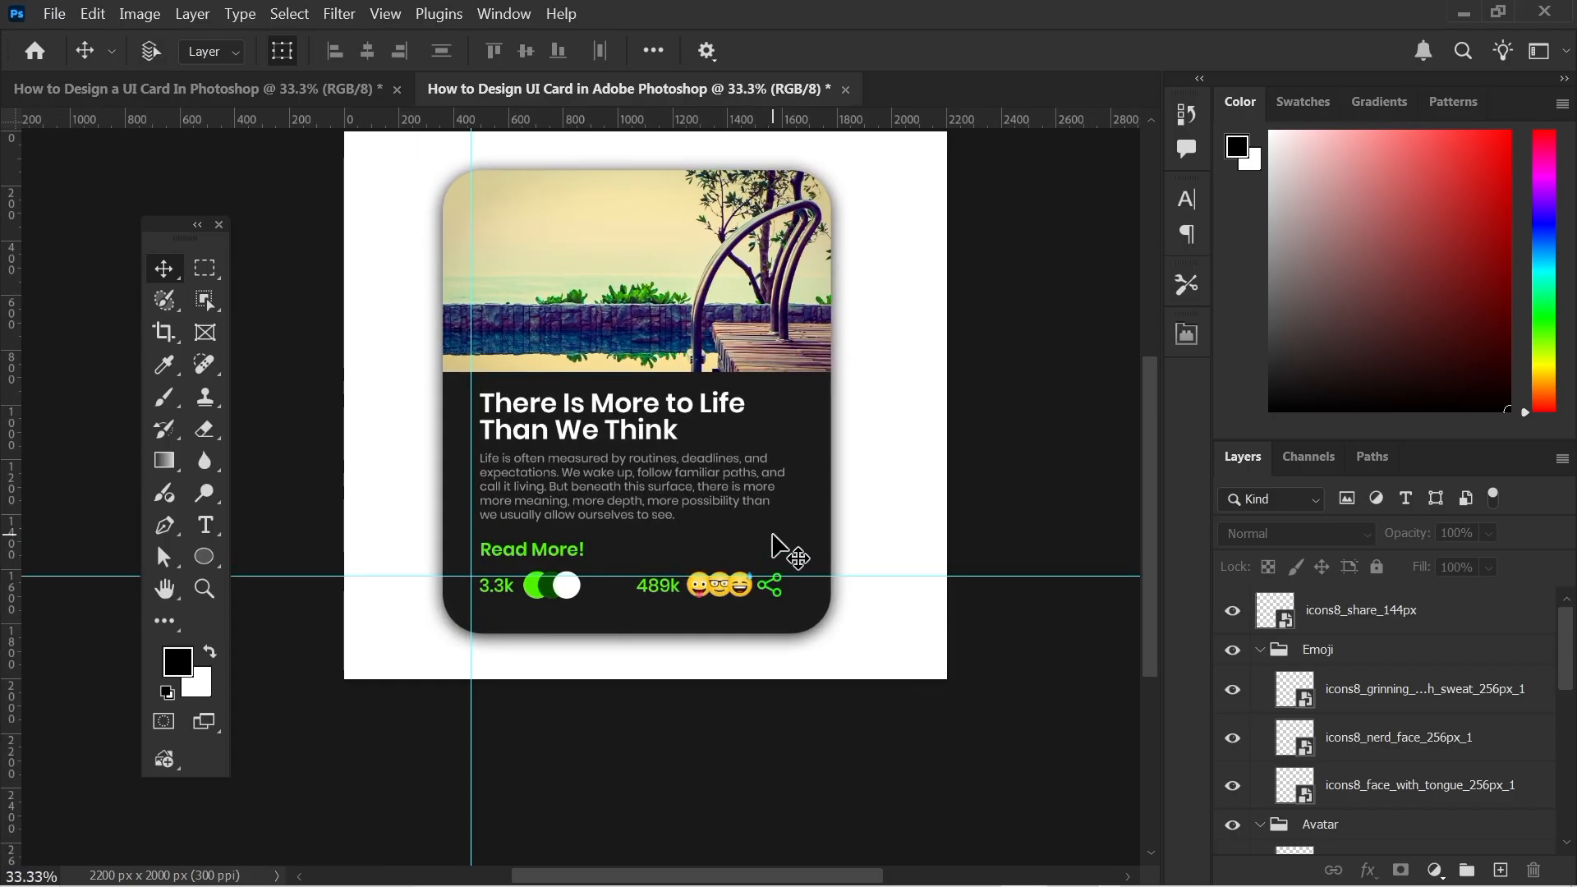
pyautogui.scroll(1, 793, 509)
pyautogui.scroll(2, 794, 483)
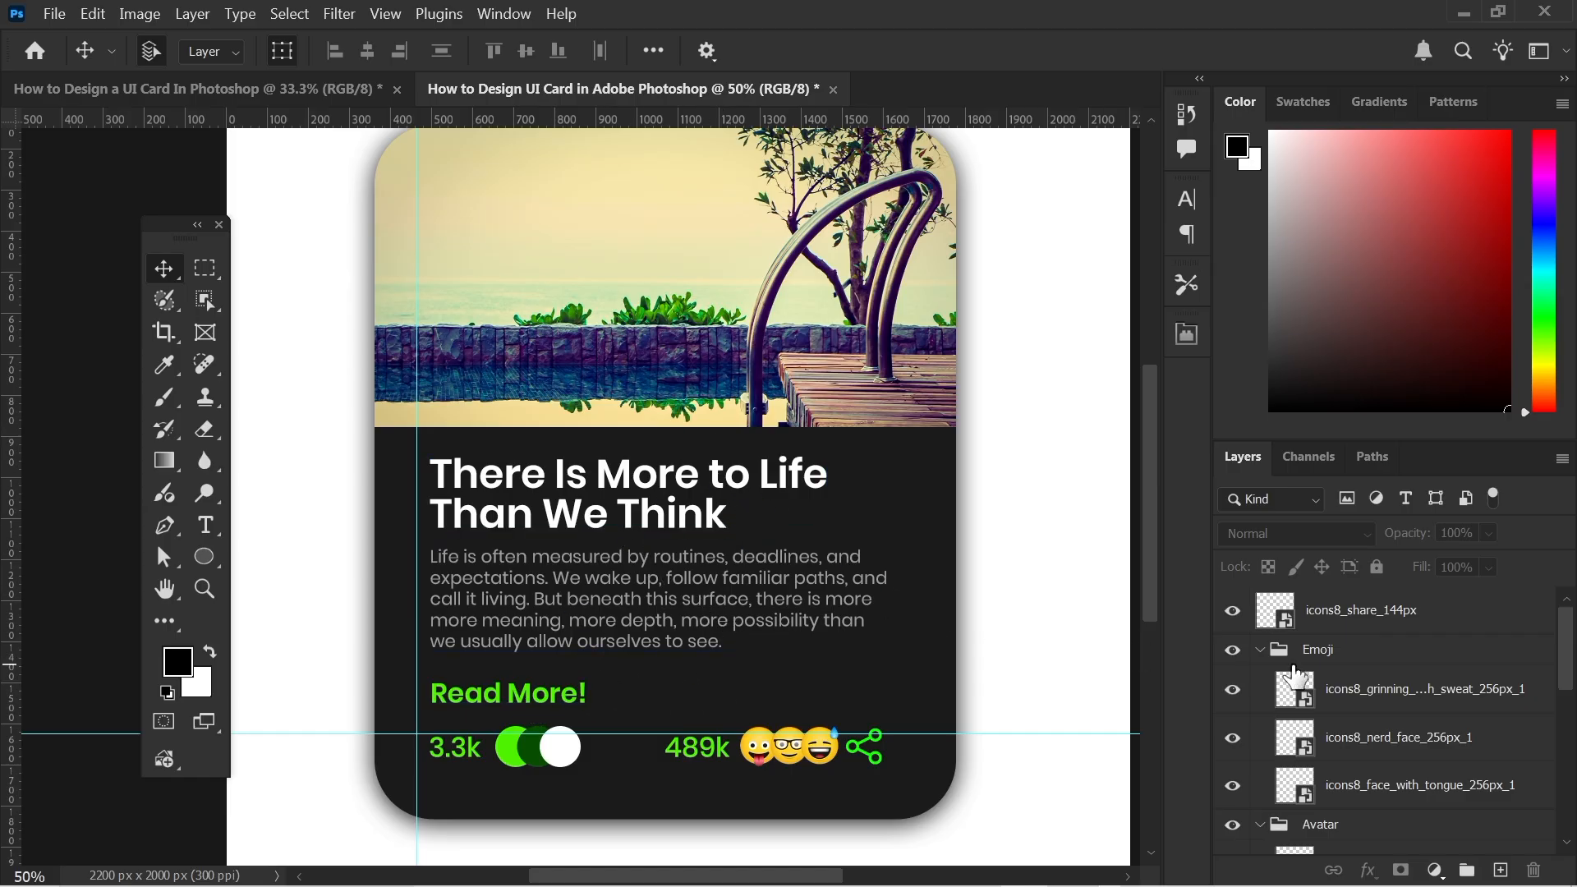
pyautogui.scroll(-5, 1346, 707)
pyautogui.scroll(-2, 1345, 706)
pyautogui.click(1341, 701)
pyautogui.click(1403, 789)
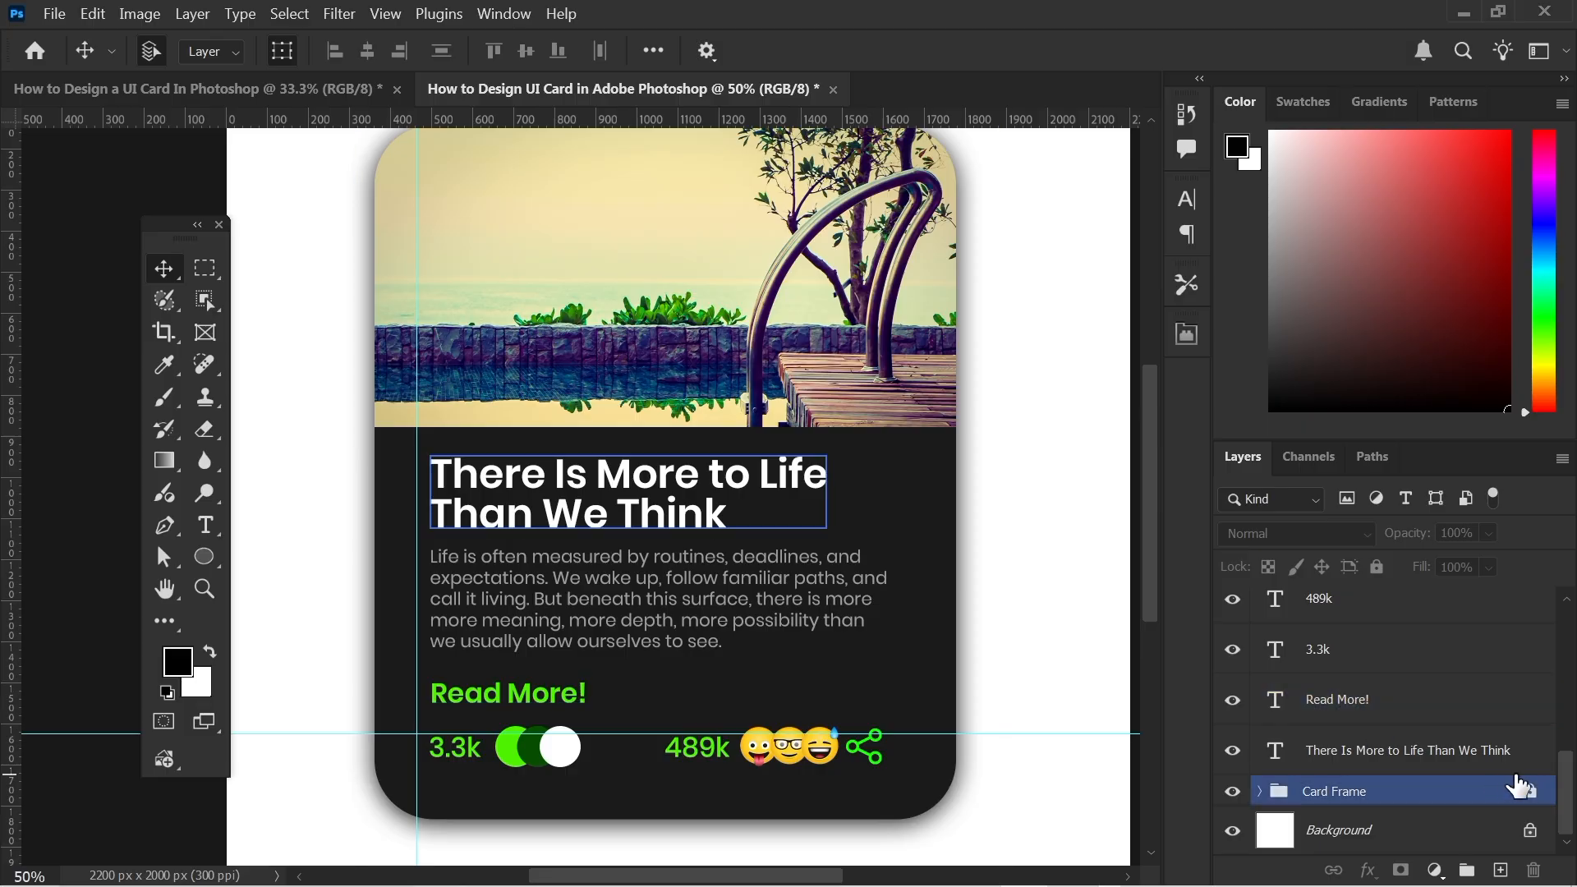
pyautogui.click(1260, 791)
# Narrow the Card Frame shape from its right edge to about 96.19% of its width, then deselect it.
pyautogui.click(1377, 754)
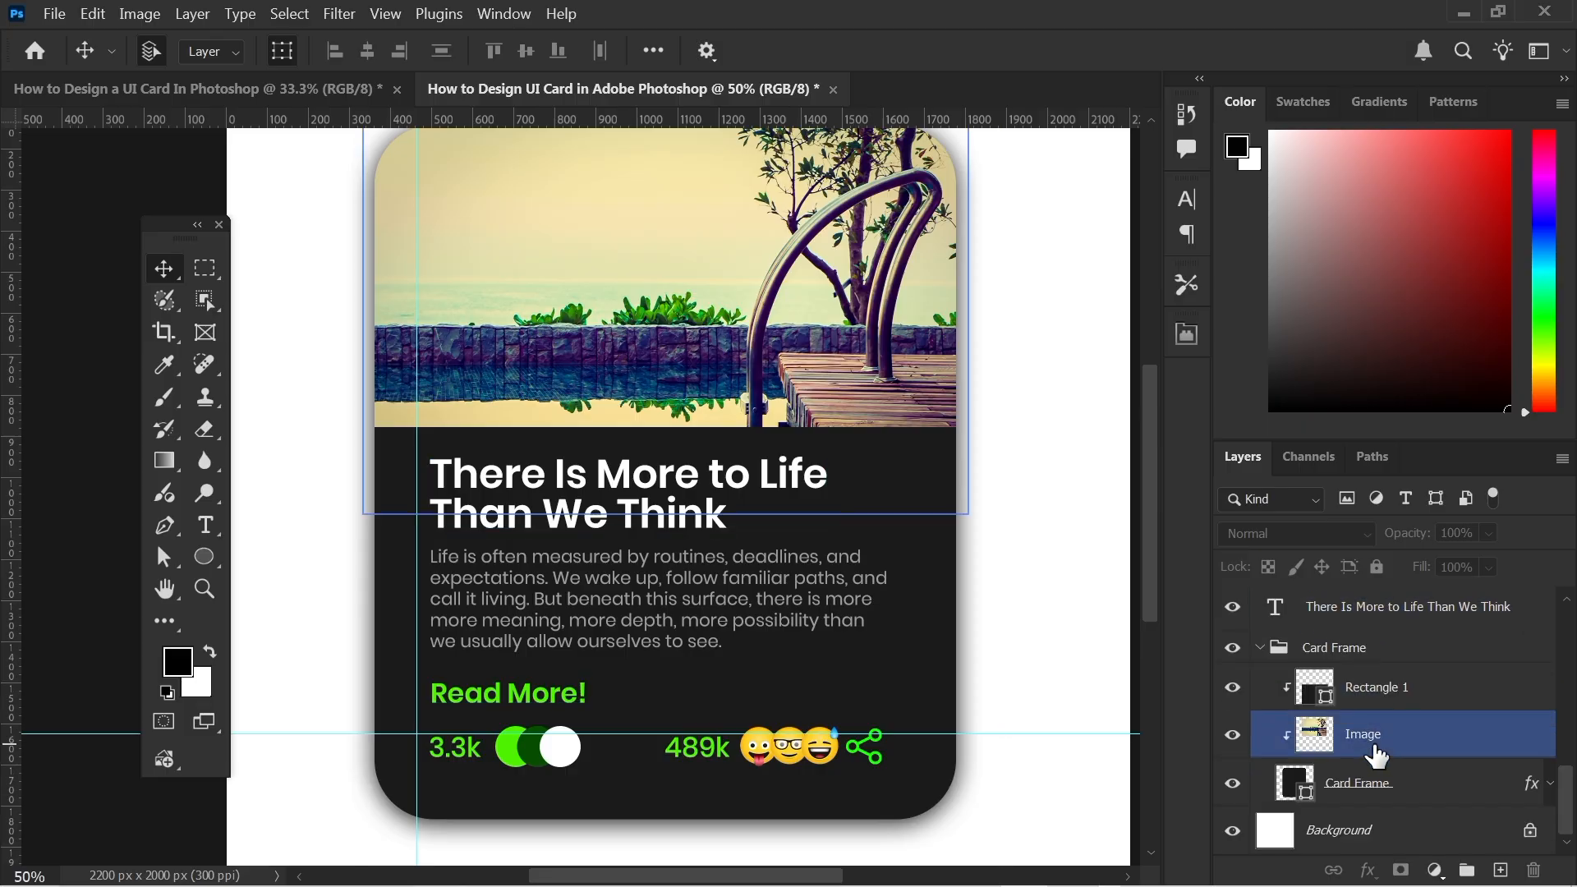
pyautogui.click(1372, 789)
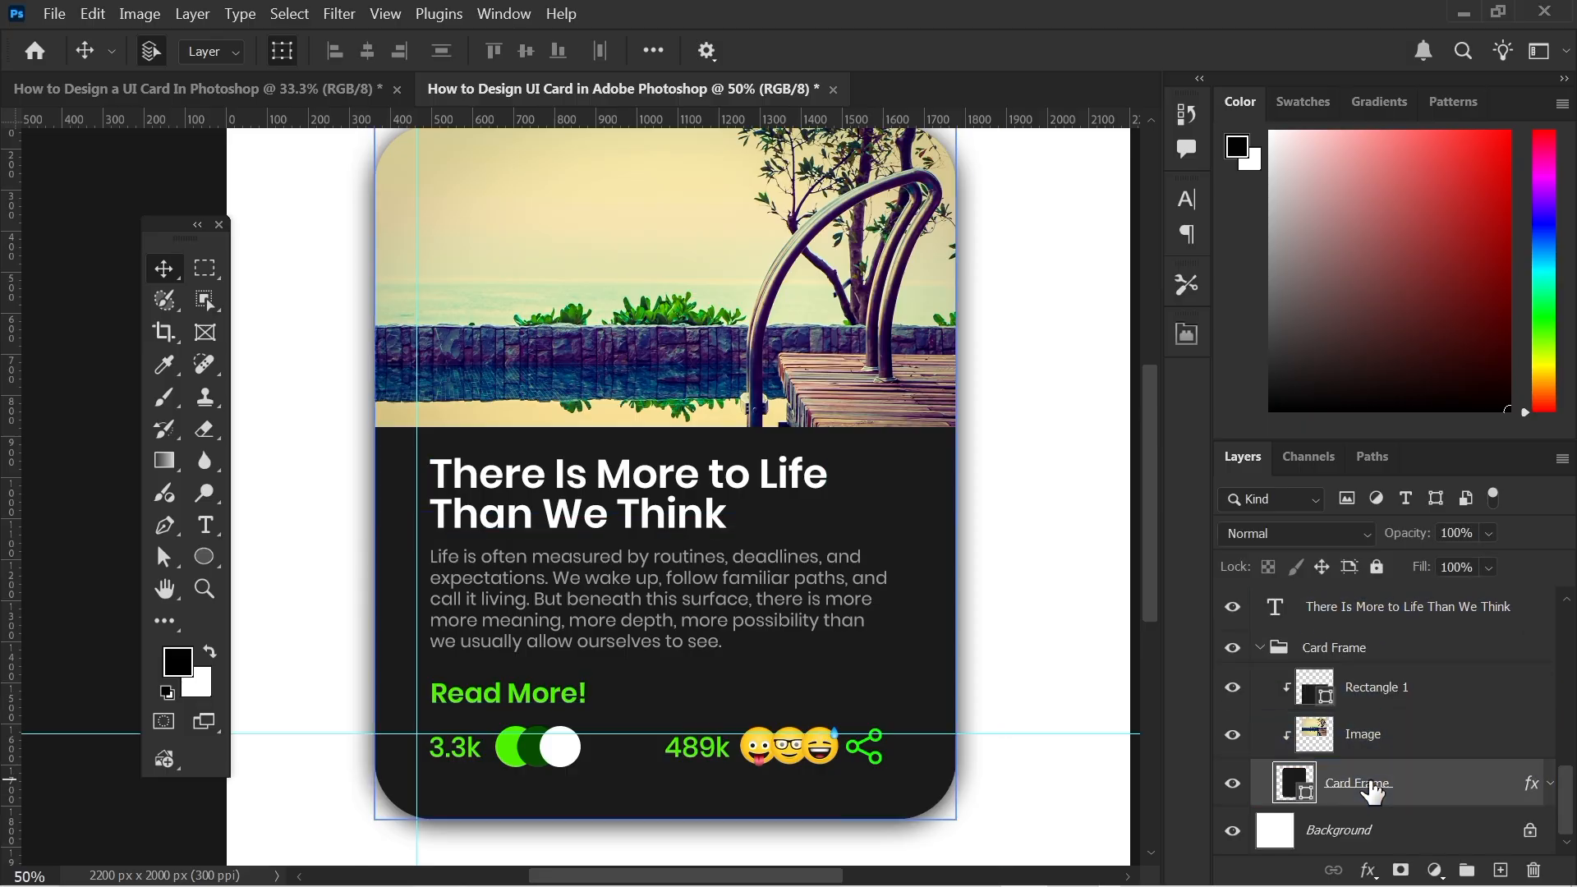
pyautogui.click(945, 466)
pyautogui.moveTo(945, 467); pyautogui.dragTo(939, 468)
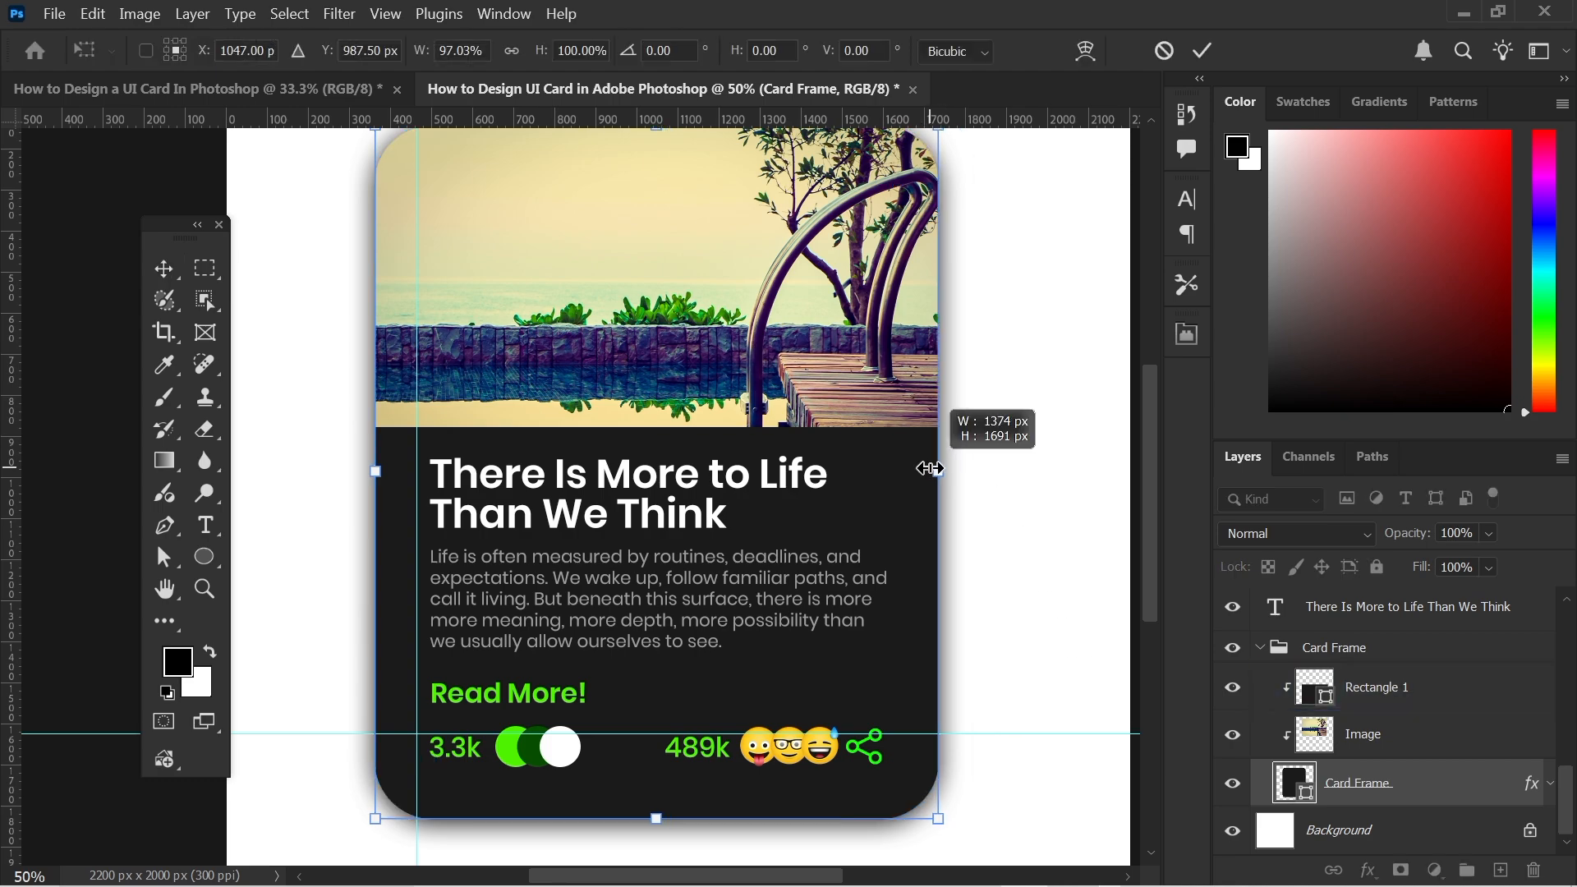
pyautogui.moveTo(929, 469); pyautogui.dragTo(924, 469)
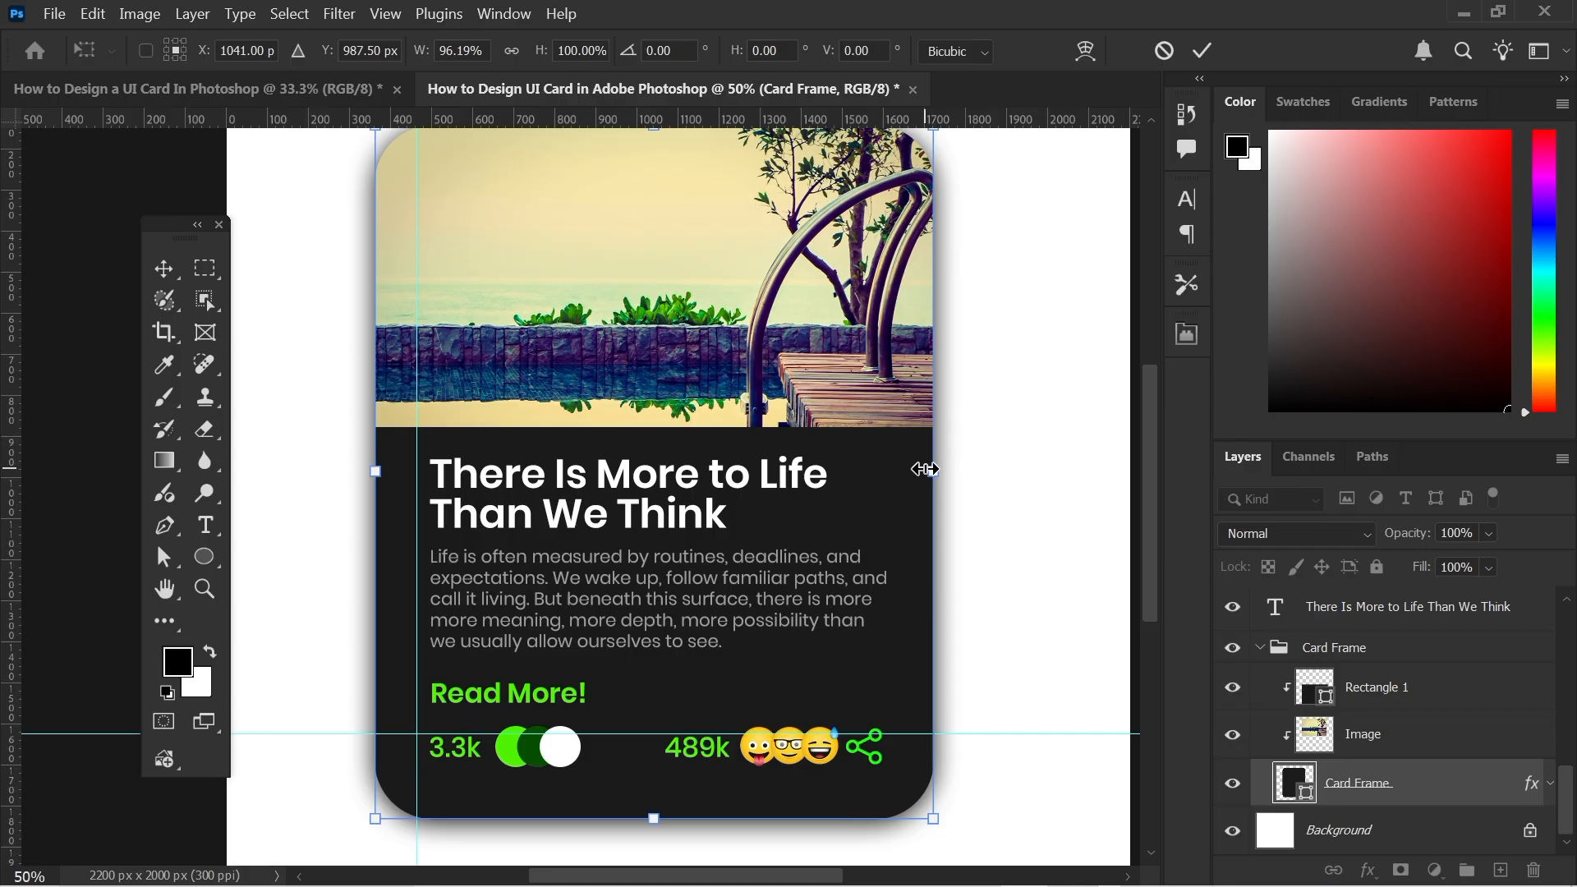
pyautogui.click(1212, 49)
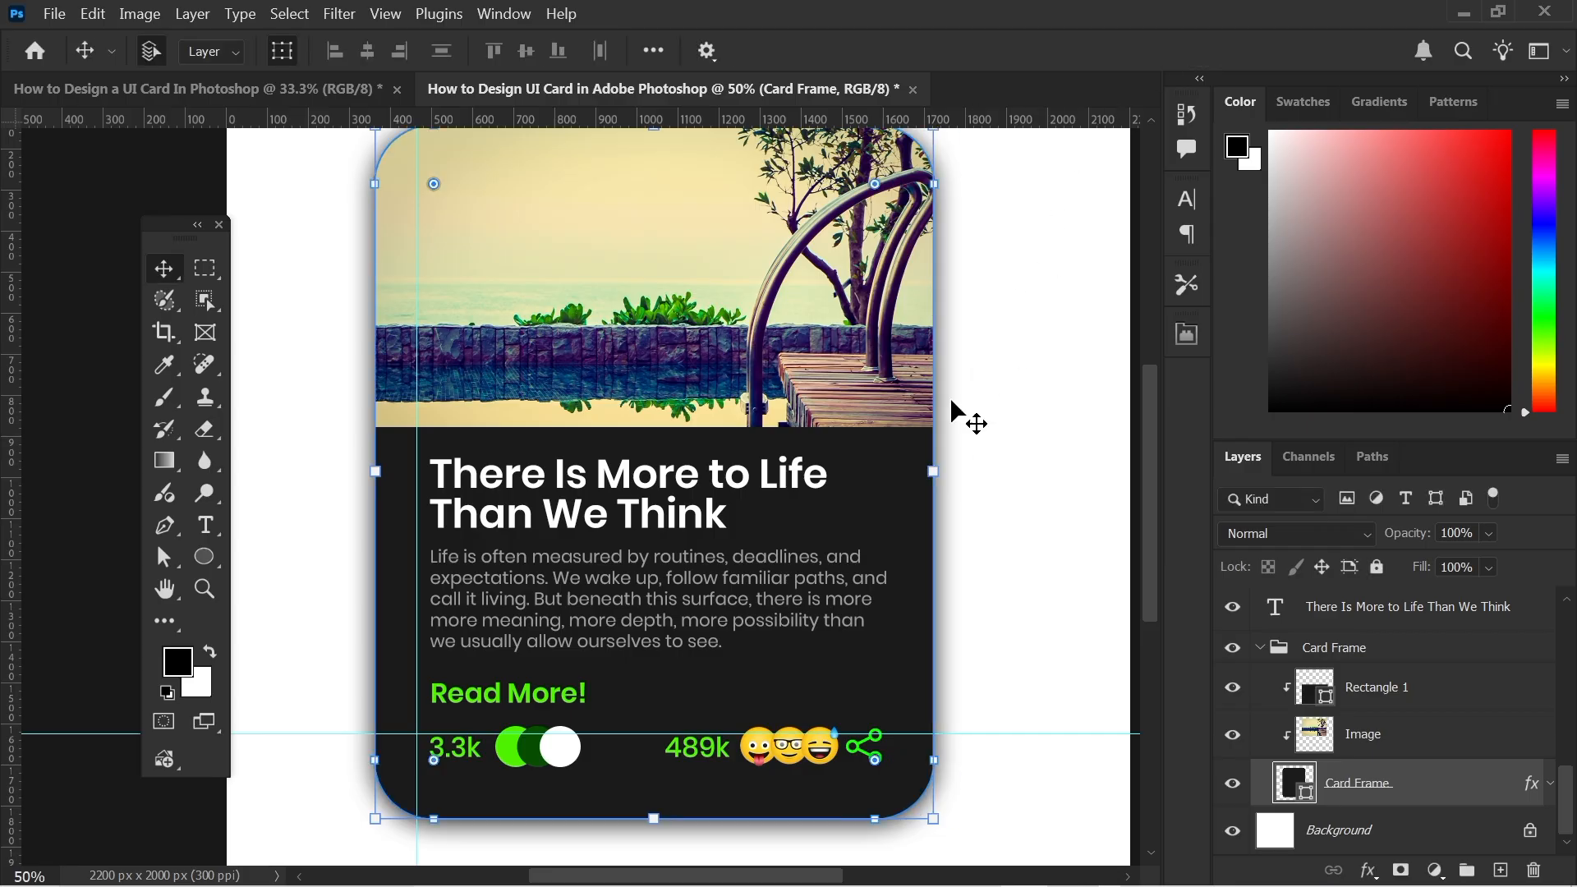
pyautogui.click(1026, 410)
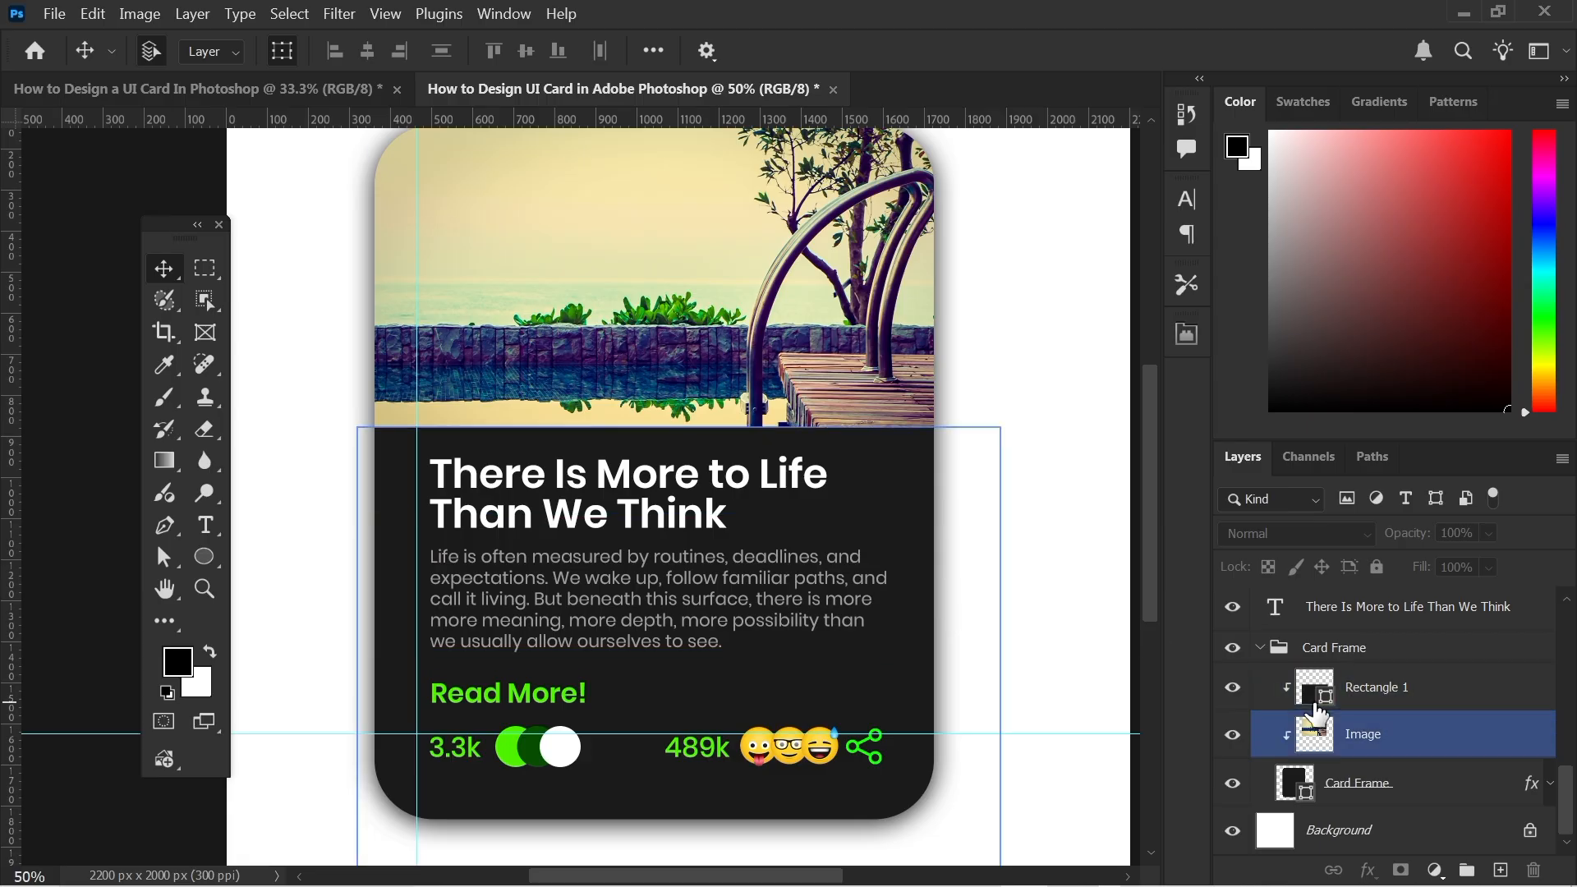
# Collapse the Card Frame group and lock it.
pyautogui.click(1260, 648)
pyautogui.click(1336, 794)
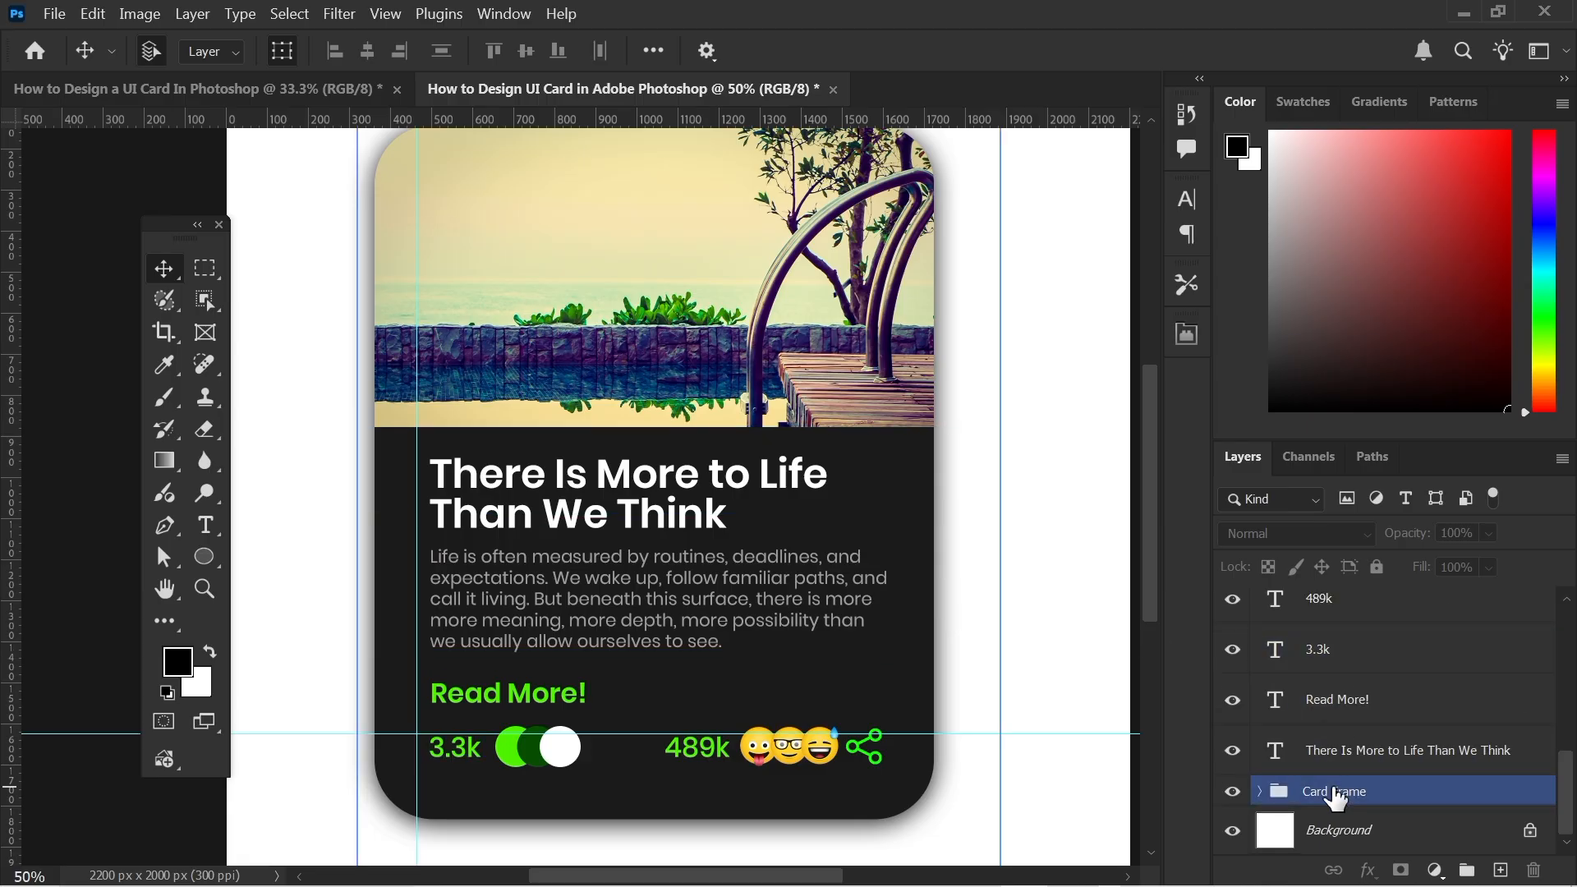
pyautogui.hotkey('ctrl', '/')
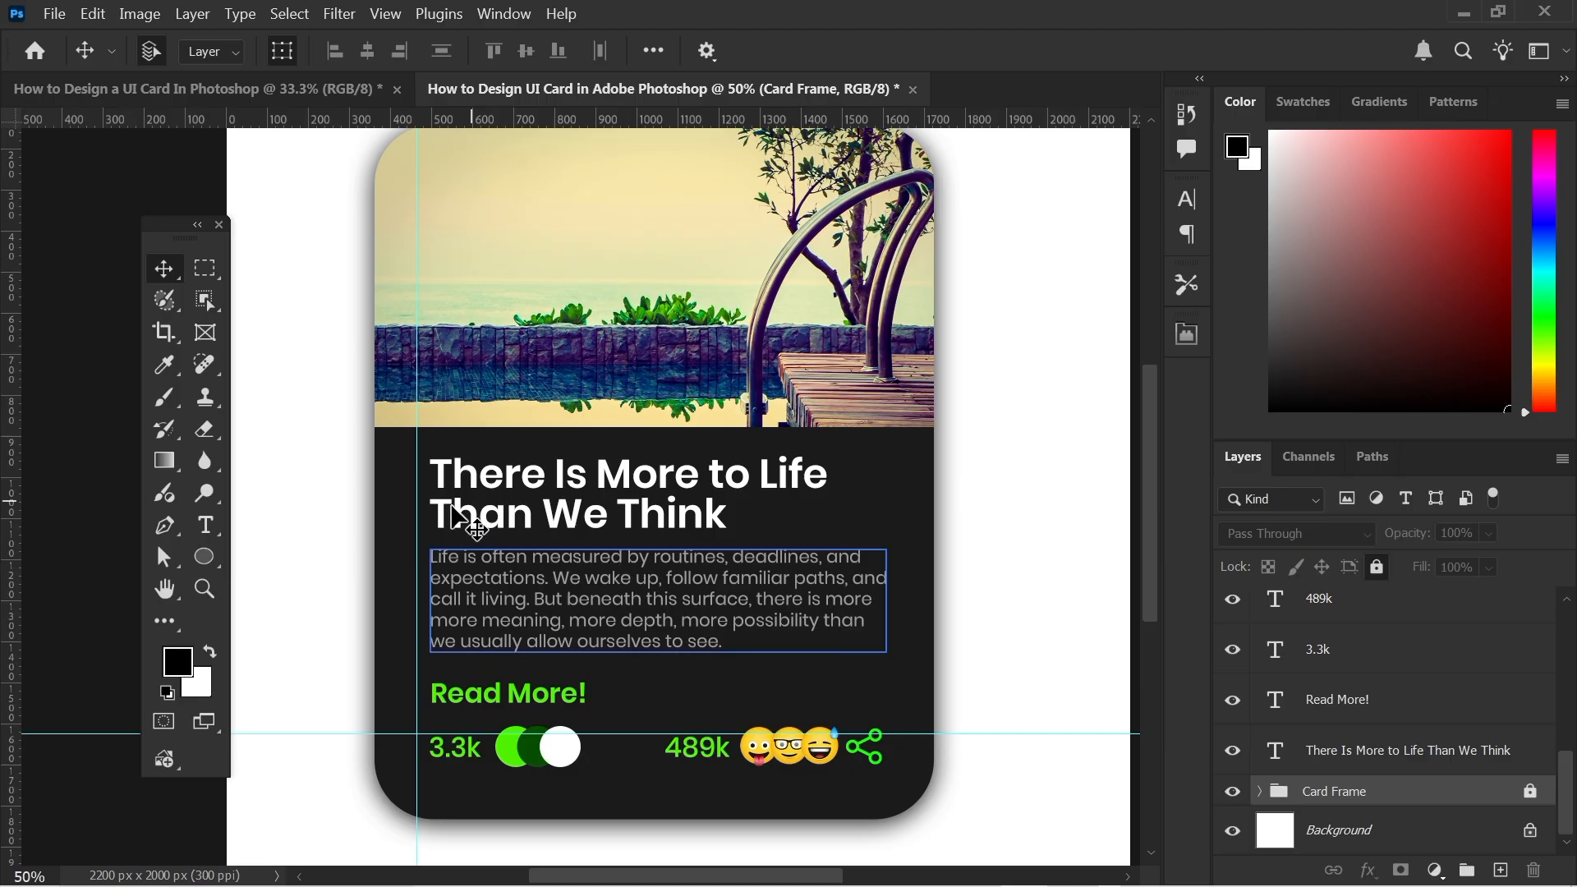
# Move the title and body text together slightly left and down to centre them horizontally in the narrowed card.
pyautogui.moveTo(299, 451); pyautogui.dragTo(957, 633)
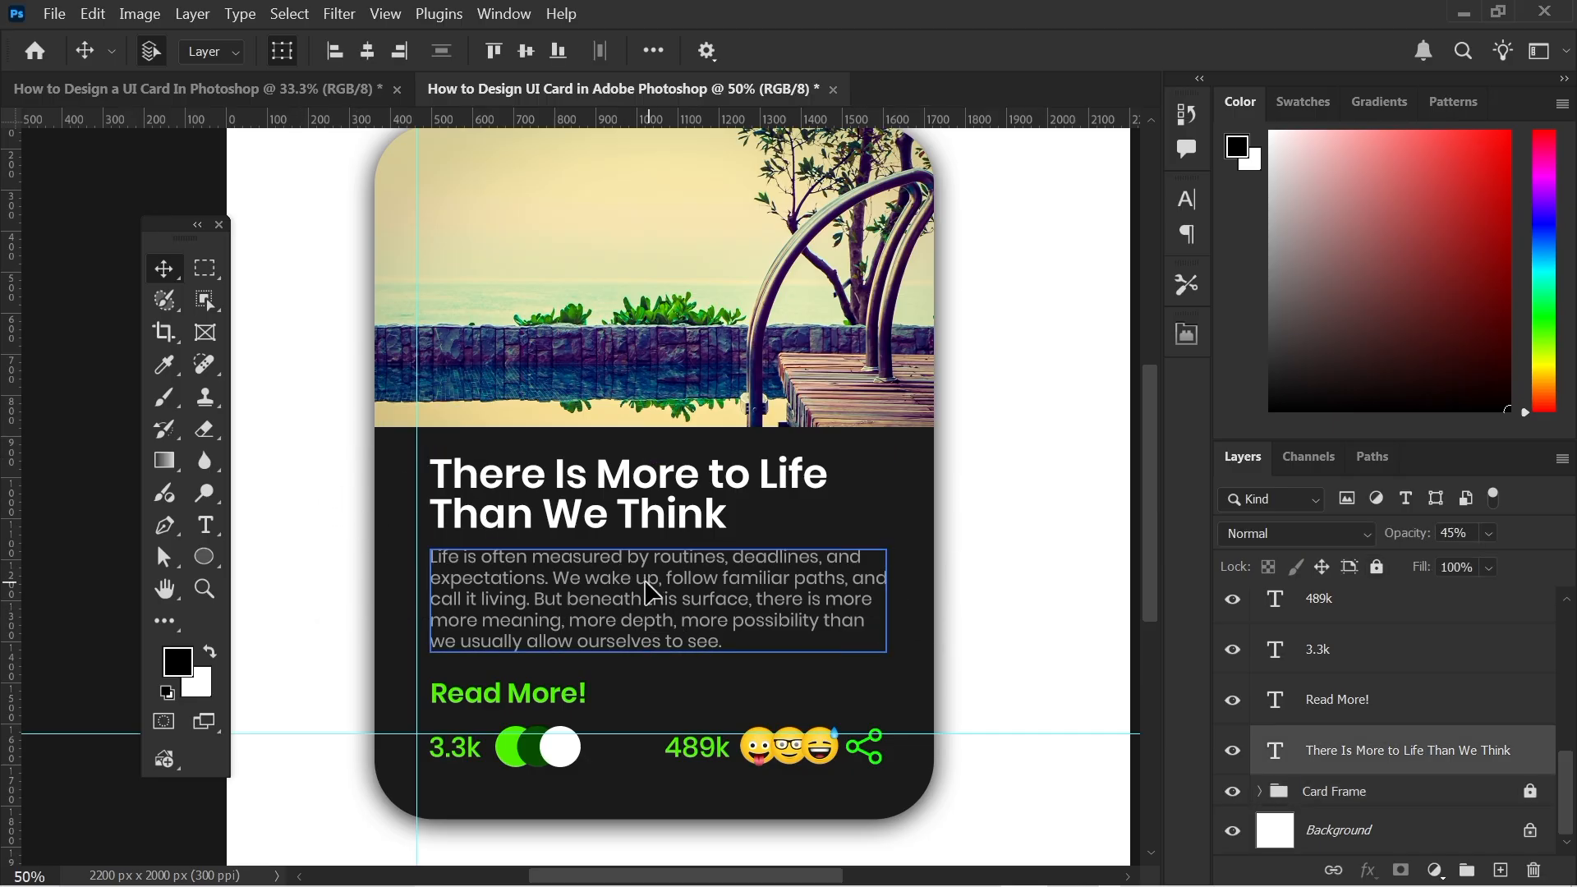
pyautogui.moveTo(648, 599); pyautogui.dragTo(647, 588)
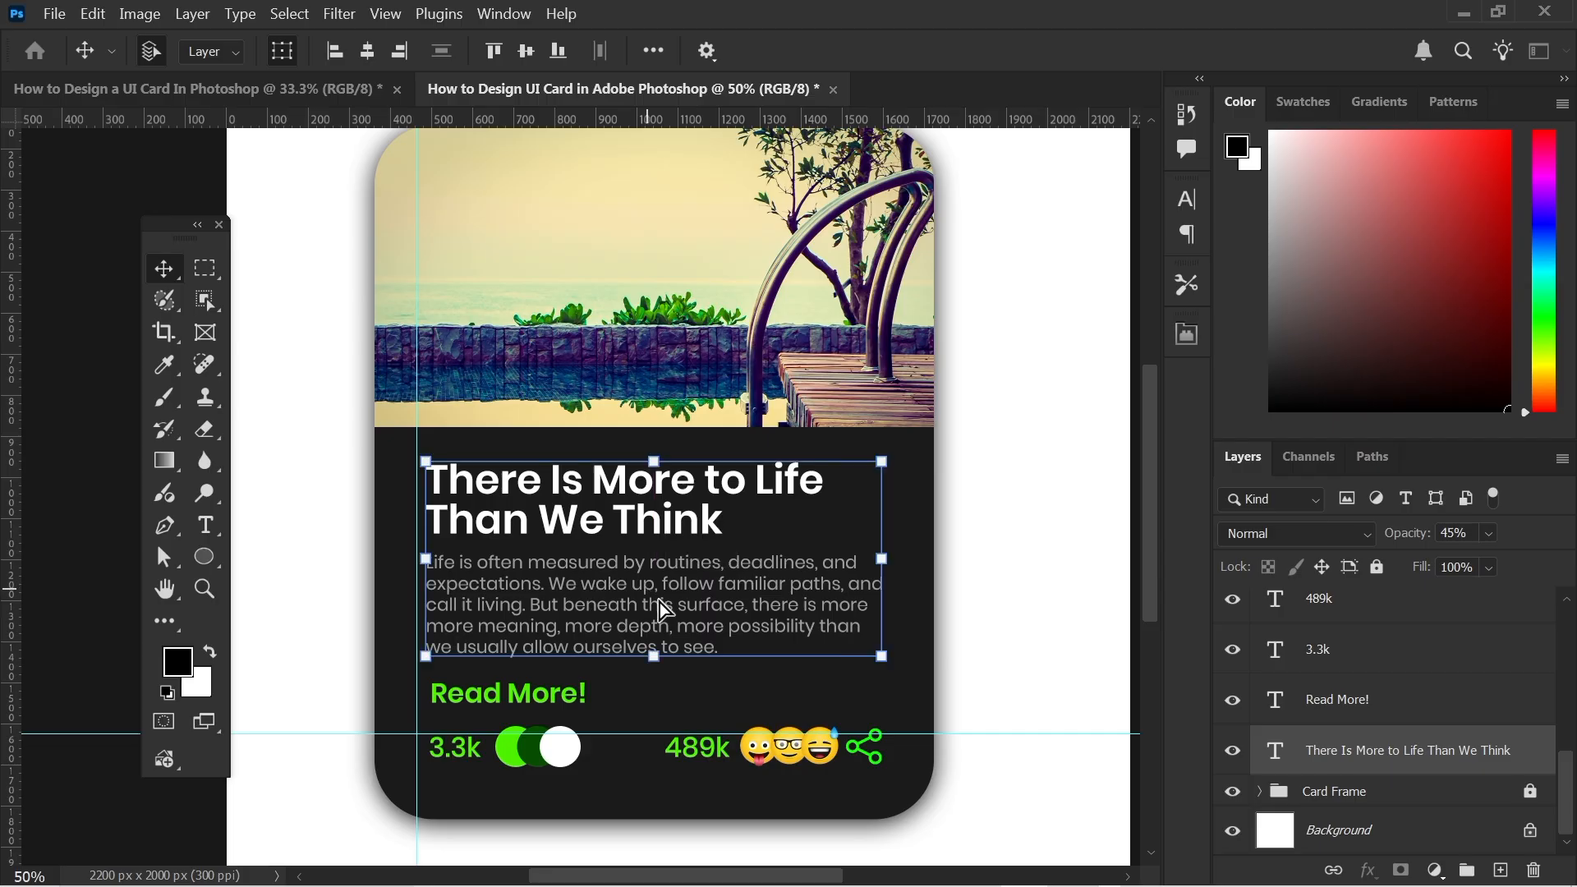
# Nudge the whole bottom row slightly right until the share icon meets the text block's right edge, fine-tune its height, and deselect it.
pyautogui.moveTo(330, 711); pyautogui.dragTo(902, 793)
pyautogui.moveTo(779, 758); pyautogui.dragTo(777, 757)
pyautogui.press('Right')
pyautogui.press('Right')
pyautogui.press('Right')
pyautogui.press('Right')
pyautogui.press('Right')
pyautogui.press('Right')
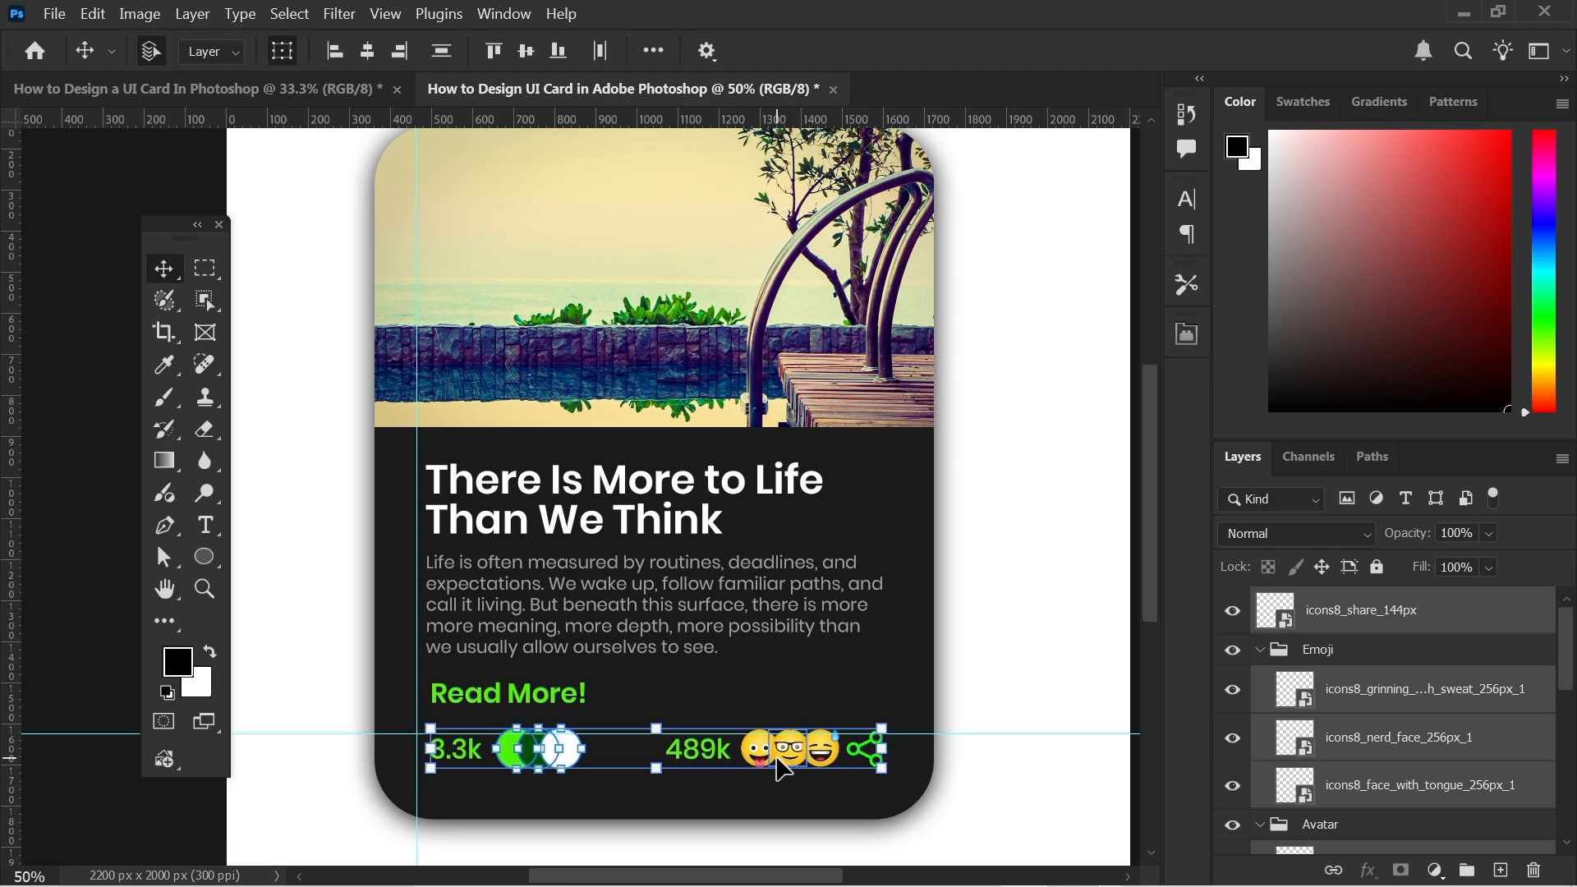
pyautogui.press('Up')
pyautogui.press('Up')
pyautogui.press('Up')
pyautogui.press('Up')
pyautogui.press('Up')
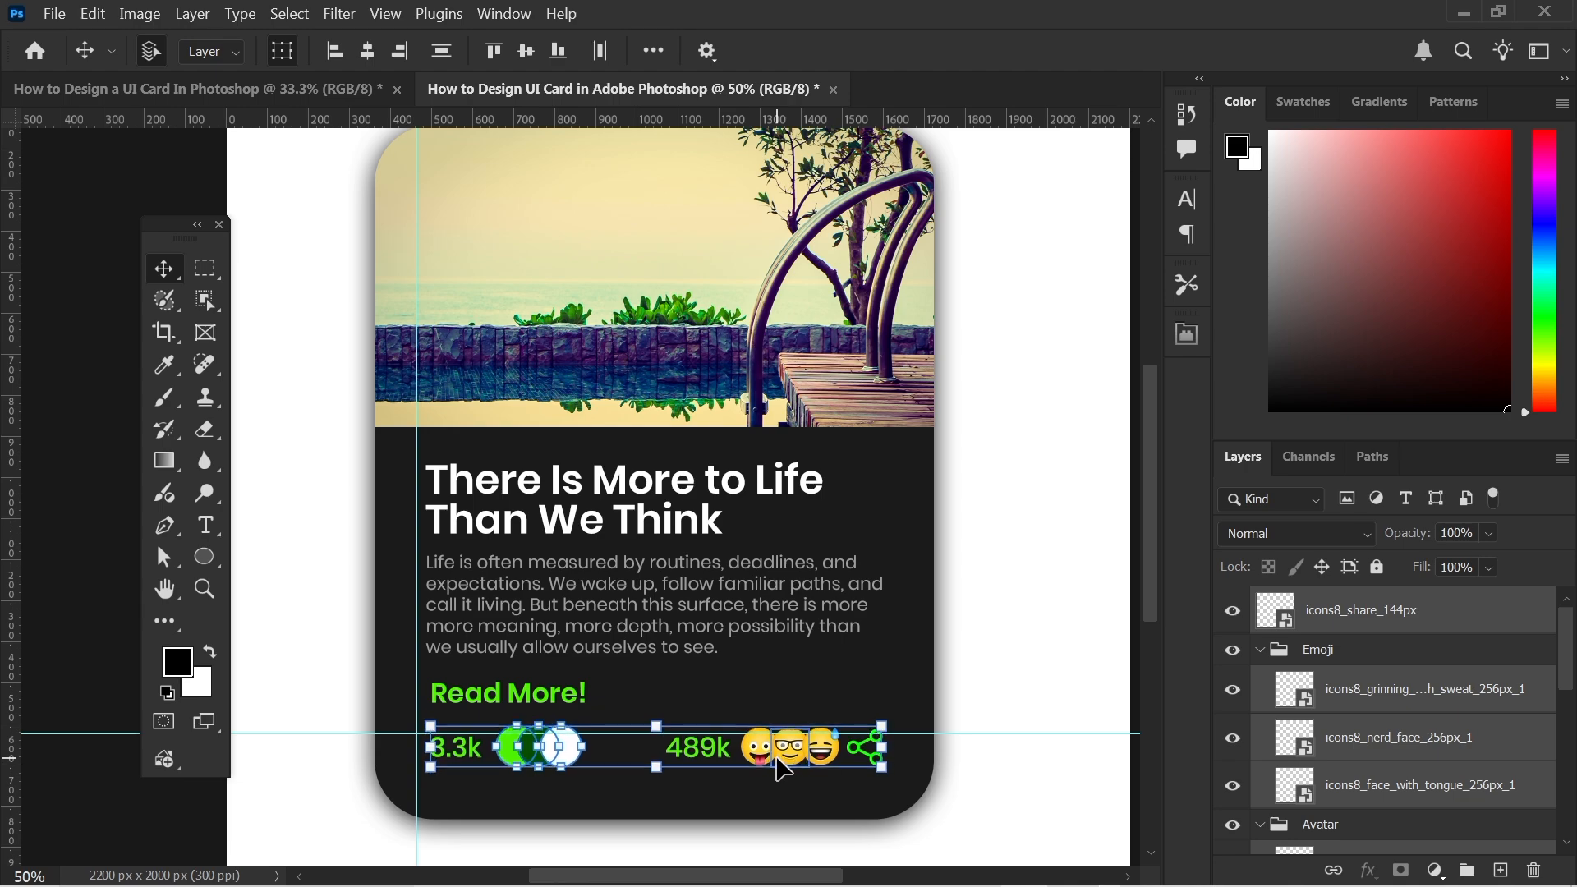
pyautogui.press('Down')
pyautogui.click(998, 610)
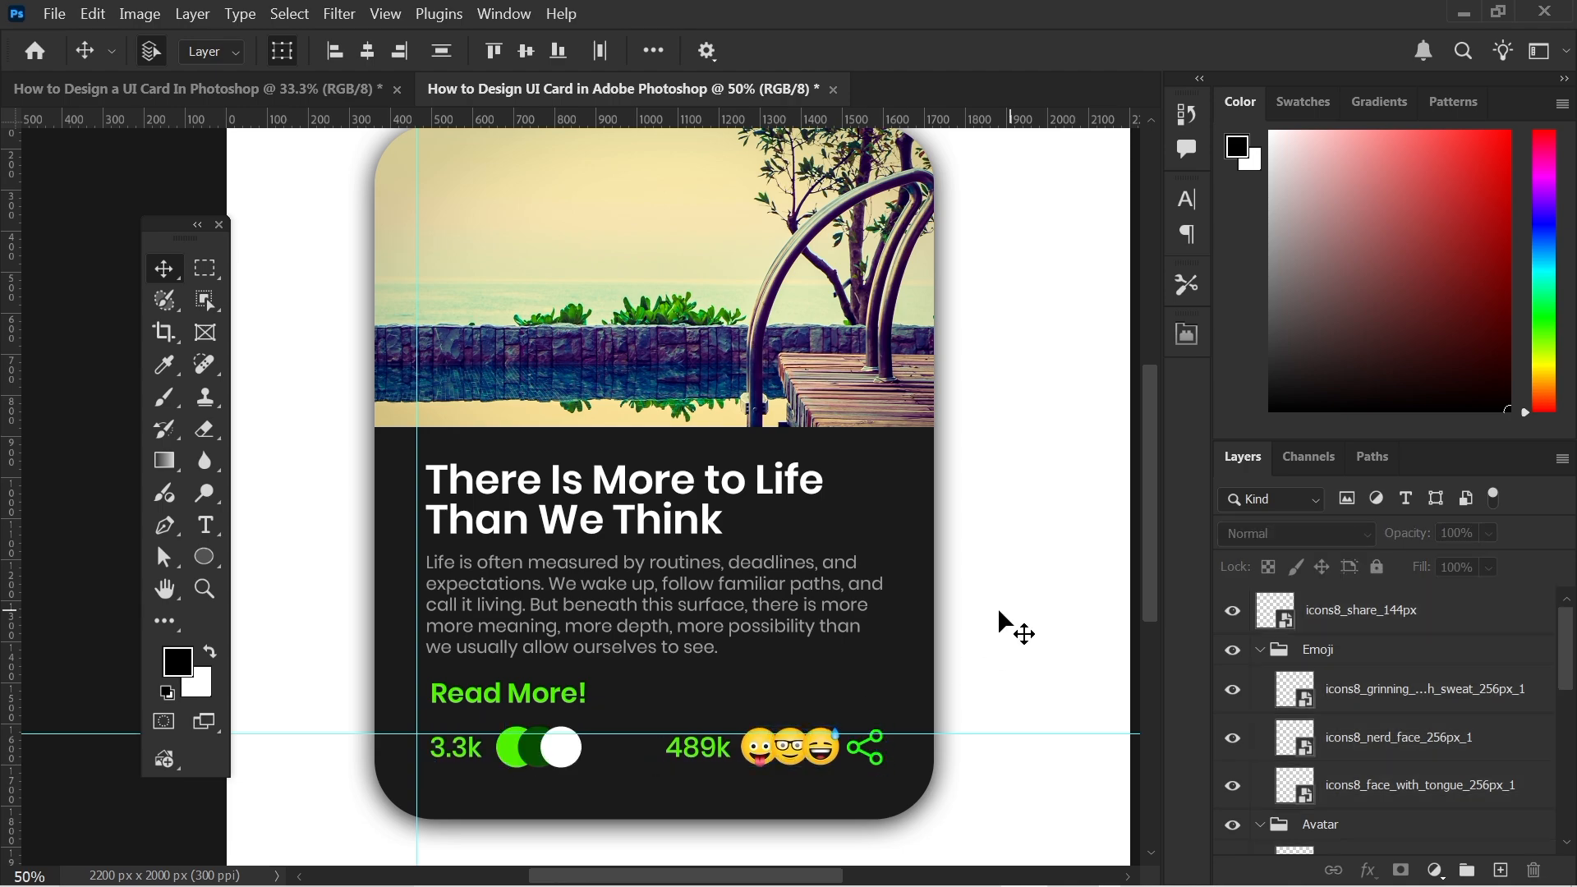
# Unlock and expand the Card Frame group, shift the photo and dark lower rectangle up slightly together, lock the rectangle, and deselect.
pyautogui.click(1422, 796)
pyautogui.scroll(-5, 1421, 788)
pyautogui.click(1479, 791)
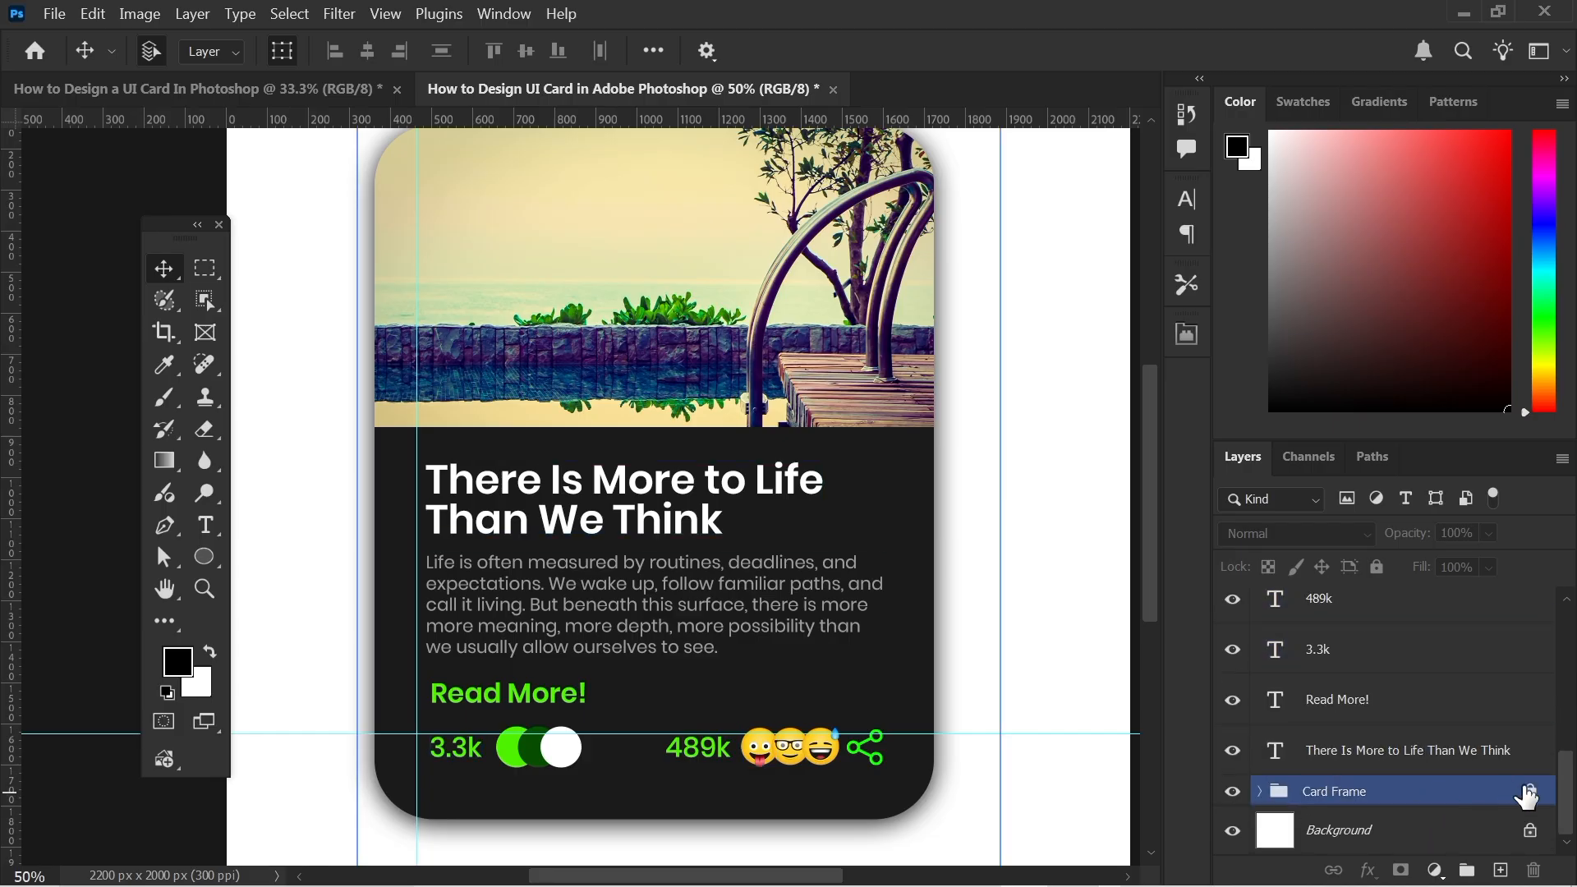
pyautogui.moveTo(870, 473); pyautogui.dragTo(874, 448)
pyautogui.moveTo(829, 318); pyautogui.dragTo(821, 299)
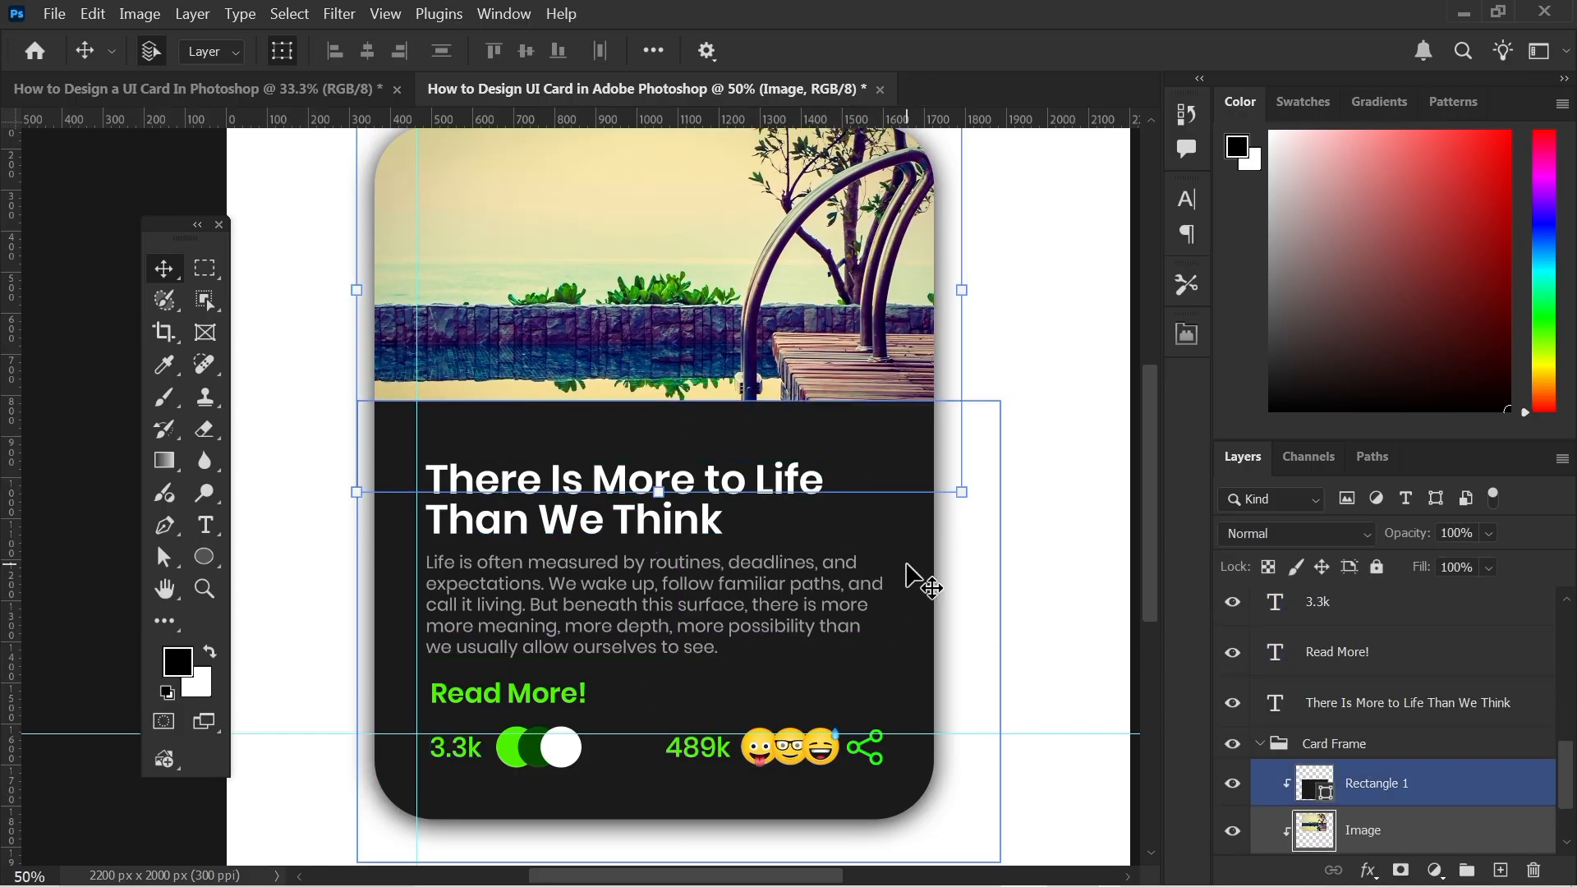
pyautogui.moveTo(907, 565); pyautogui.dragTo(886, 543)
pyautogui.click(342, 570)
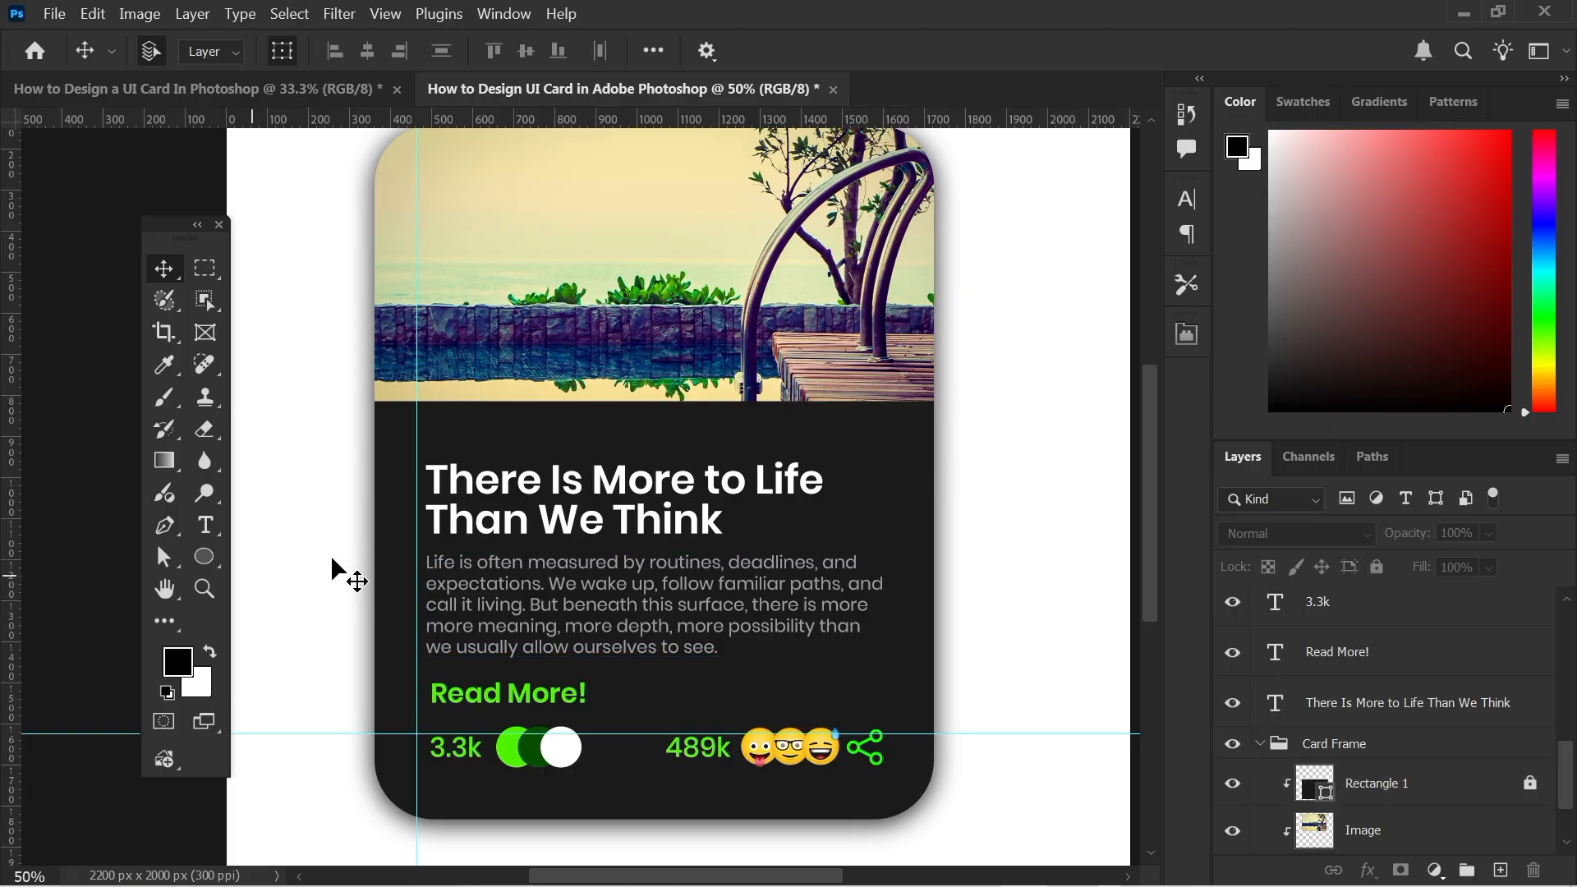
# Remove the horizontal and vertical guides from the canvas.
pyautogui.click(471, 571)
pyautogui.click(977, 575)
pyautogui.click(715, 514)
pyautogui.click(329, 369)
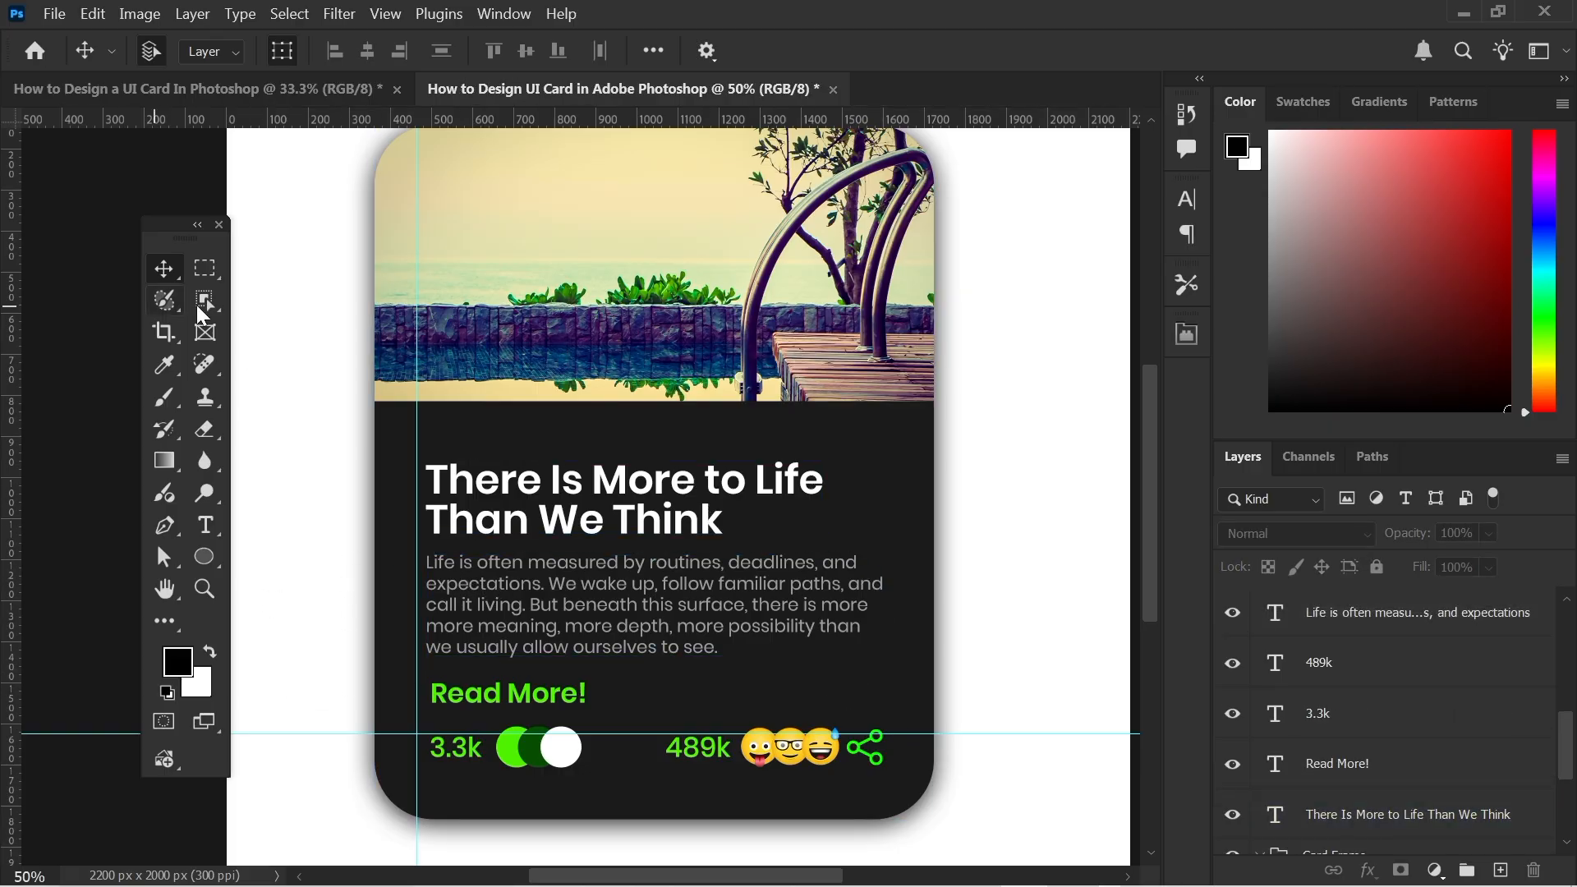
pyautogui.moveTo(647, 732); pyautogui.dragTo(642, 117)
pyautogui.moveTo(416, 319); pyautogui.dragTo(16, 317)
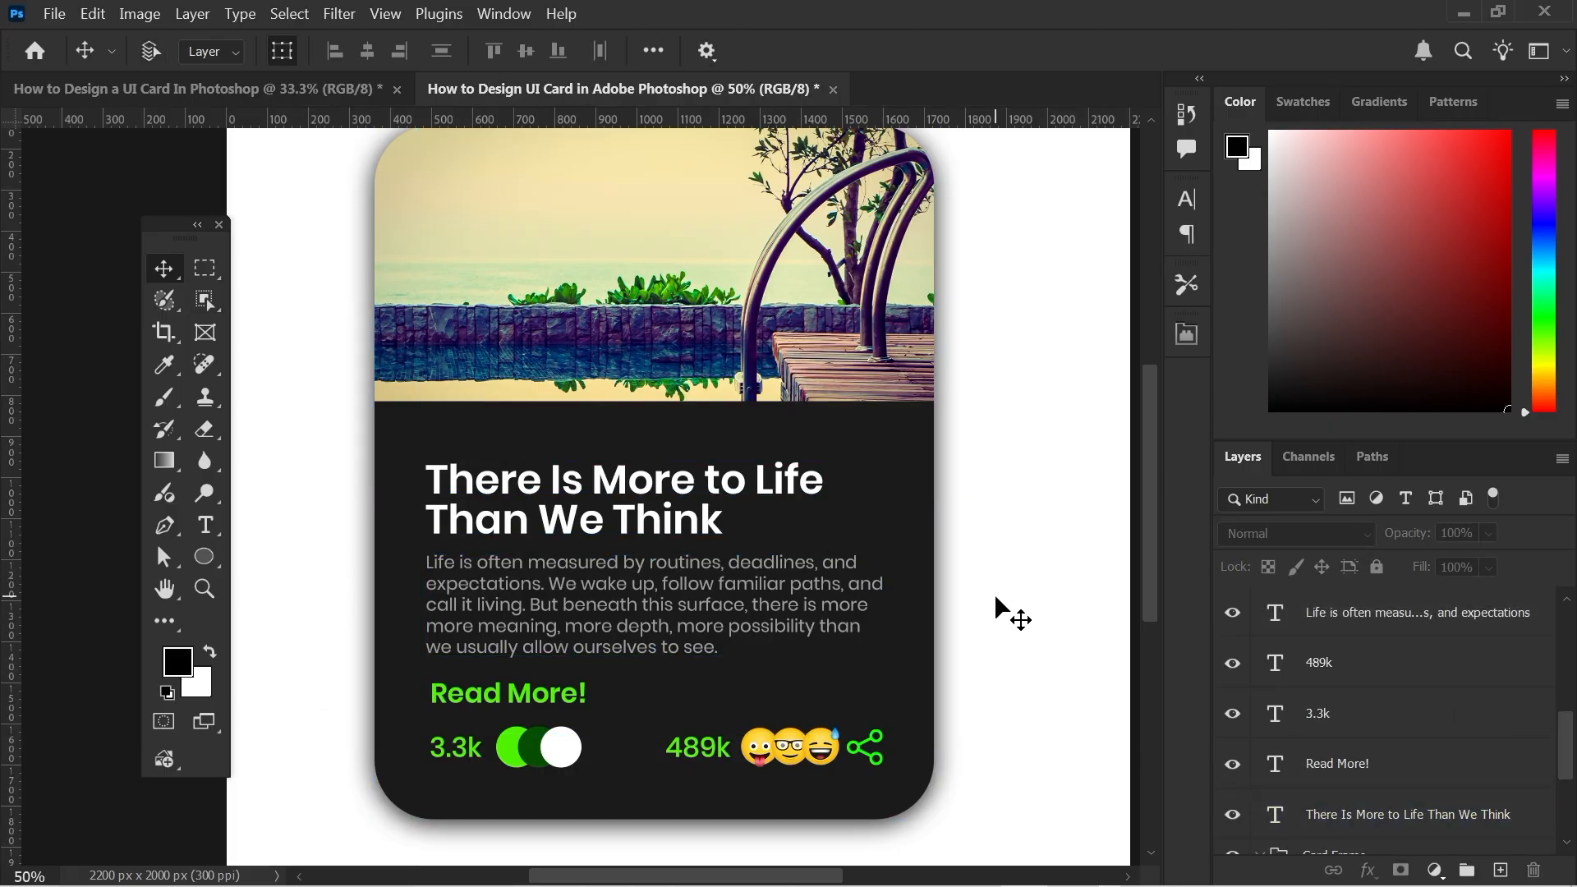
pyautogui.hotkey('ctrl', '-')
pyautogui.hotkey('ctrl', '-')
pyautogui.hotkey('ctrl', '+')
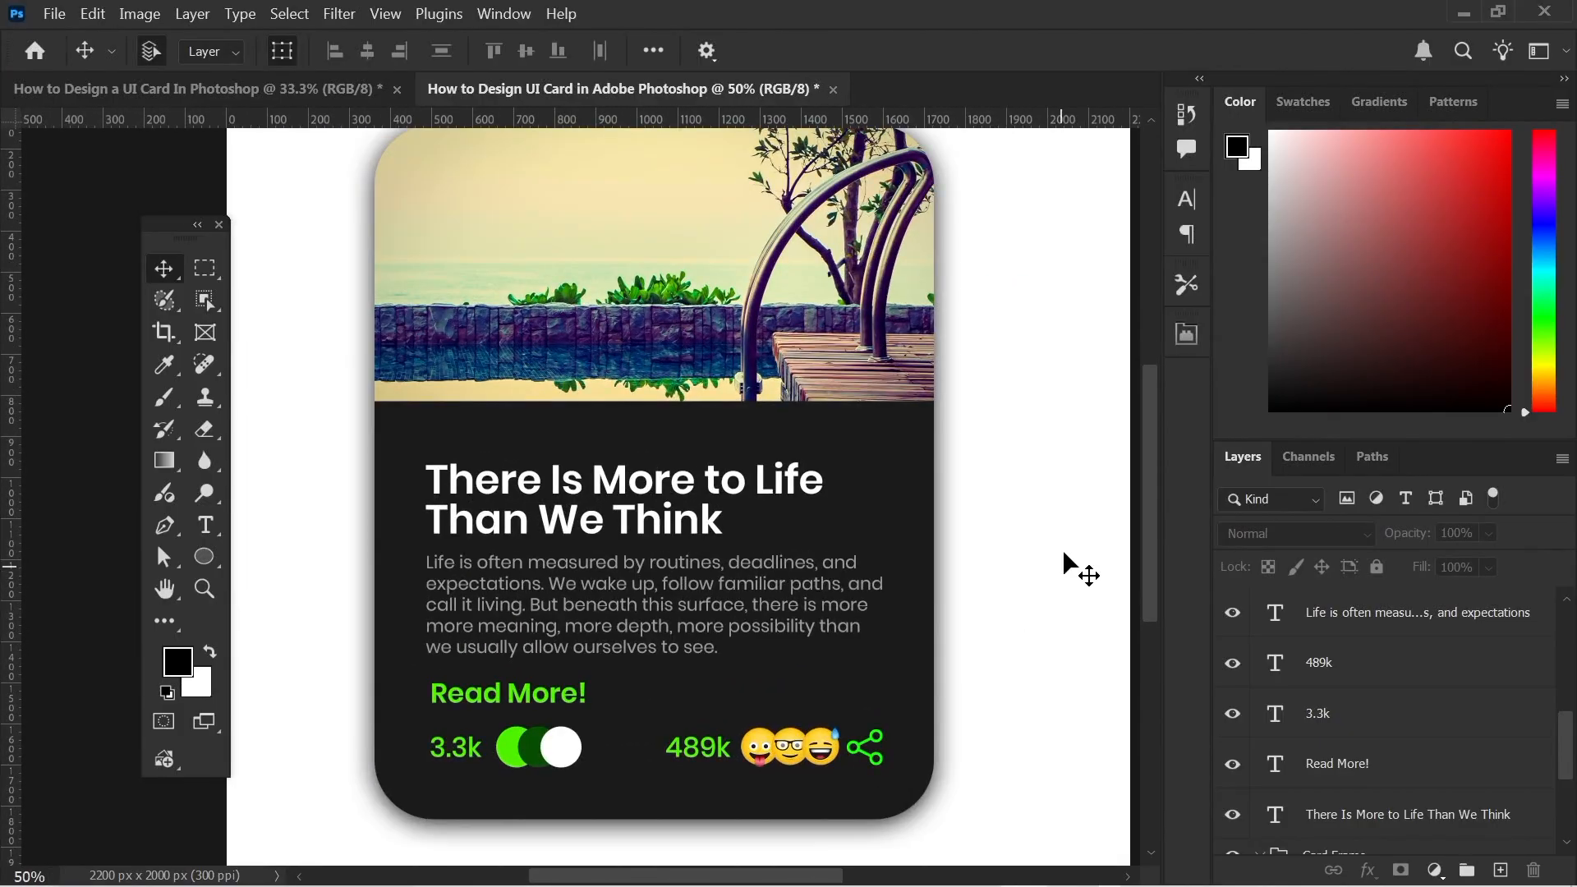
# Collapse the Card Frame group again and lock it against further edits.
pyautogui.click(905, 503)
pyautogui.click(1260, 692)
pyautogui.hotkey('ctrl', '/')
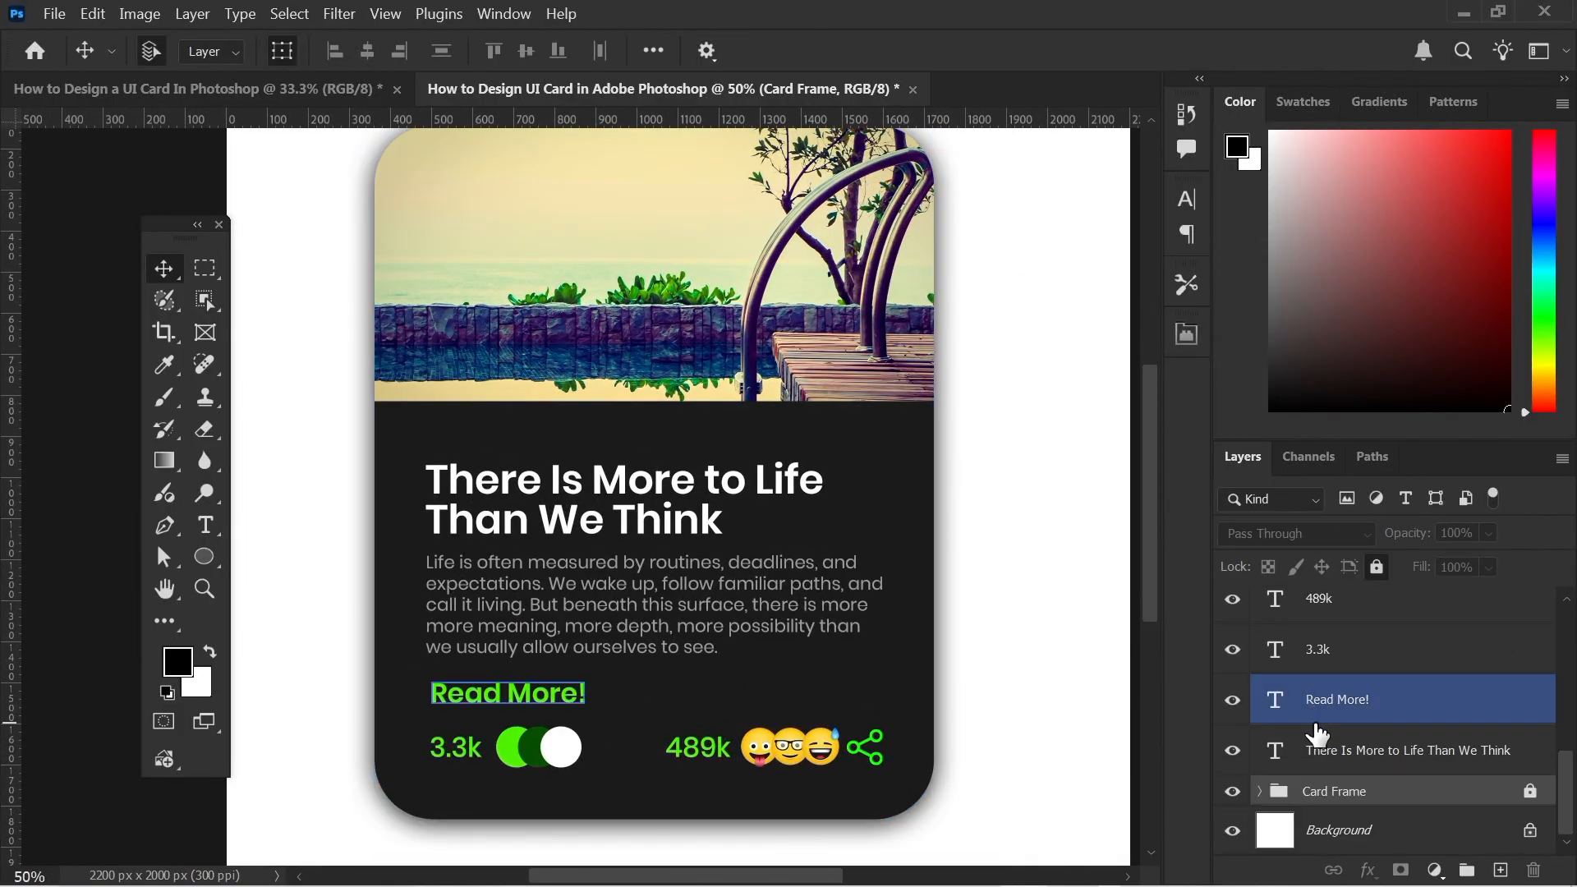
# Move the title and body text together slightly up, closer to the photo's lower edge.
pyautogui.moveTo(311, 460); pyautogui.dragTo(768, 567)
pyautogui.moveTo(646, 593); pyautogui.dragTo(644, 567)
pyautogui.hotkey('shift', 'Down')
pyautogui.hotkey('shift', 'Down')
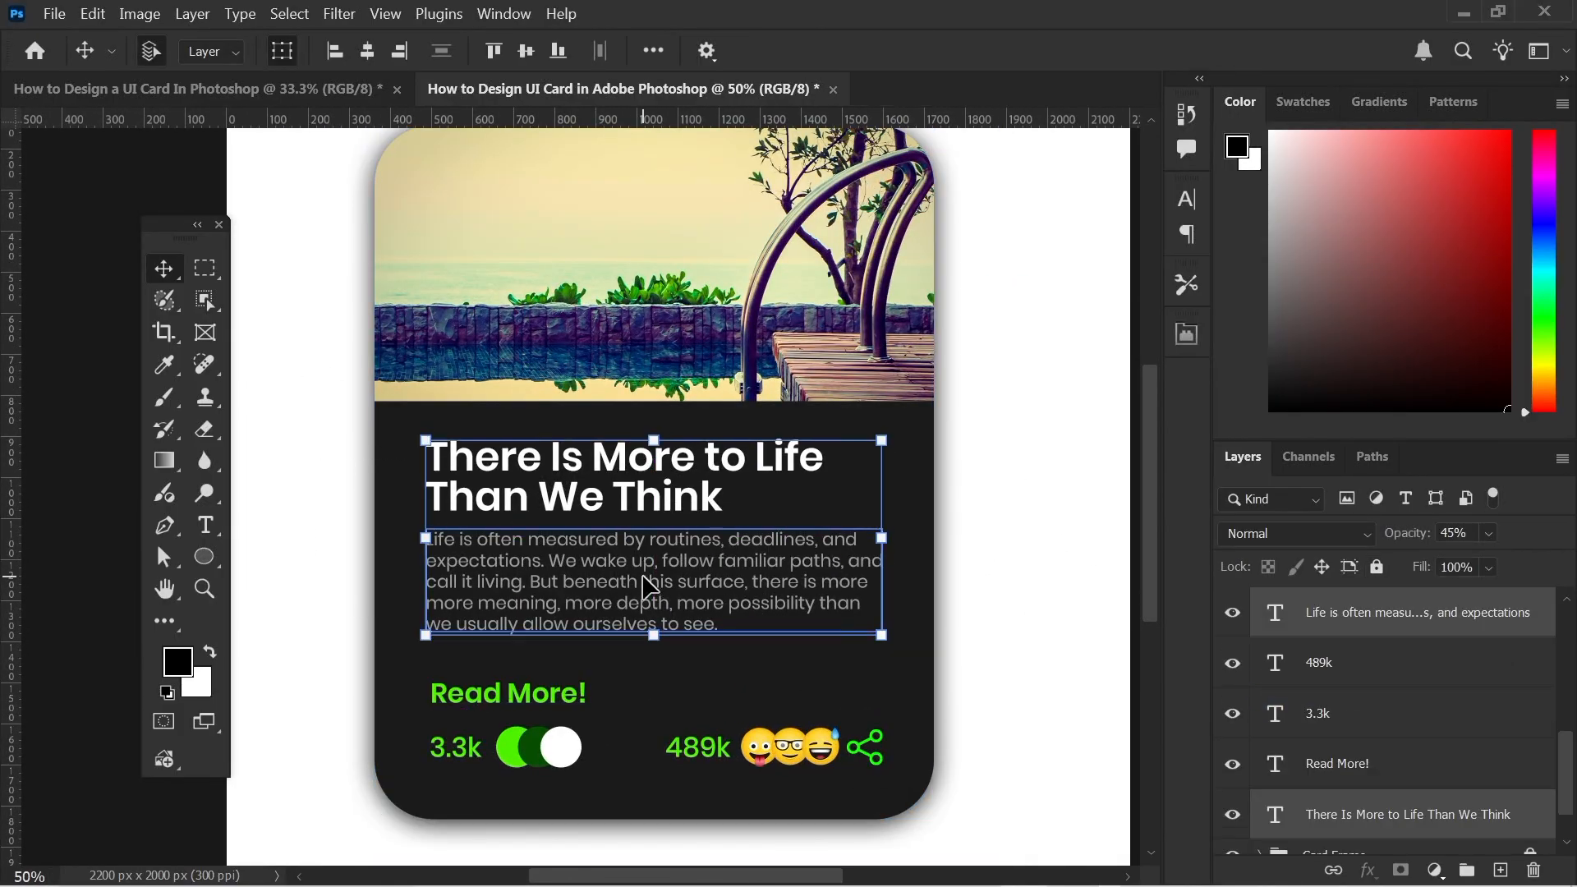
pyautogui.press('Up')
pyautogui.press('Up')
pyautogui.press('Up')
pyautogui.press('Up')
# Nudge the "Read More!" label up slightly between the body text and the bottom row.
pyautogui.moveTo(324, 661); pyautogui.dragTo(580, 708)
pyautogui.press('Up')
pyautogui.press('Up')
pyautogui.press('Up')
pyautogui.press('Up')
pyautogui.press('Up')
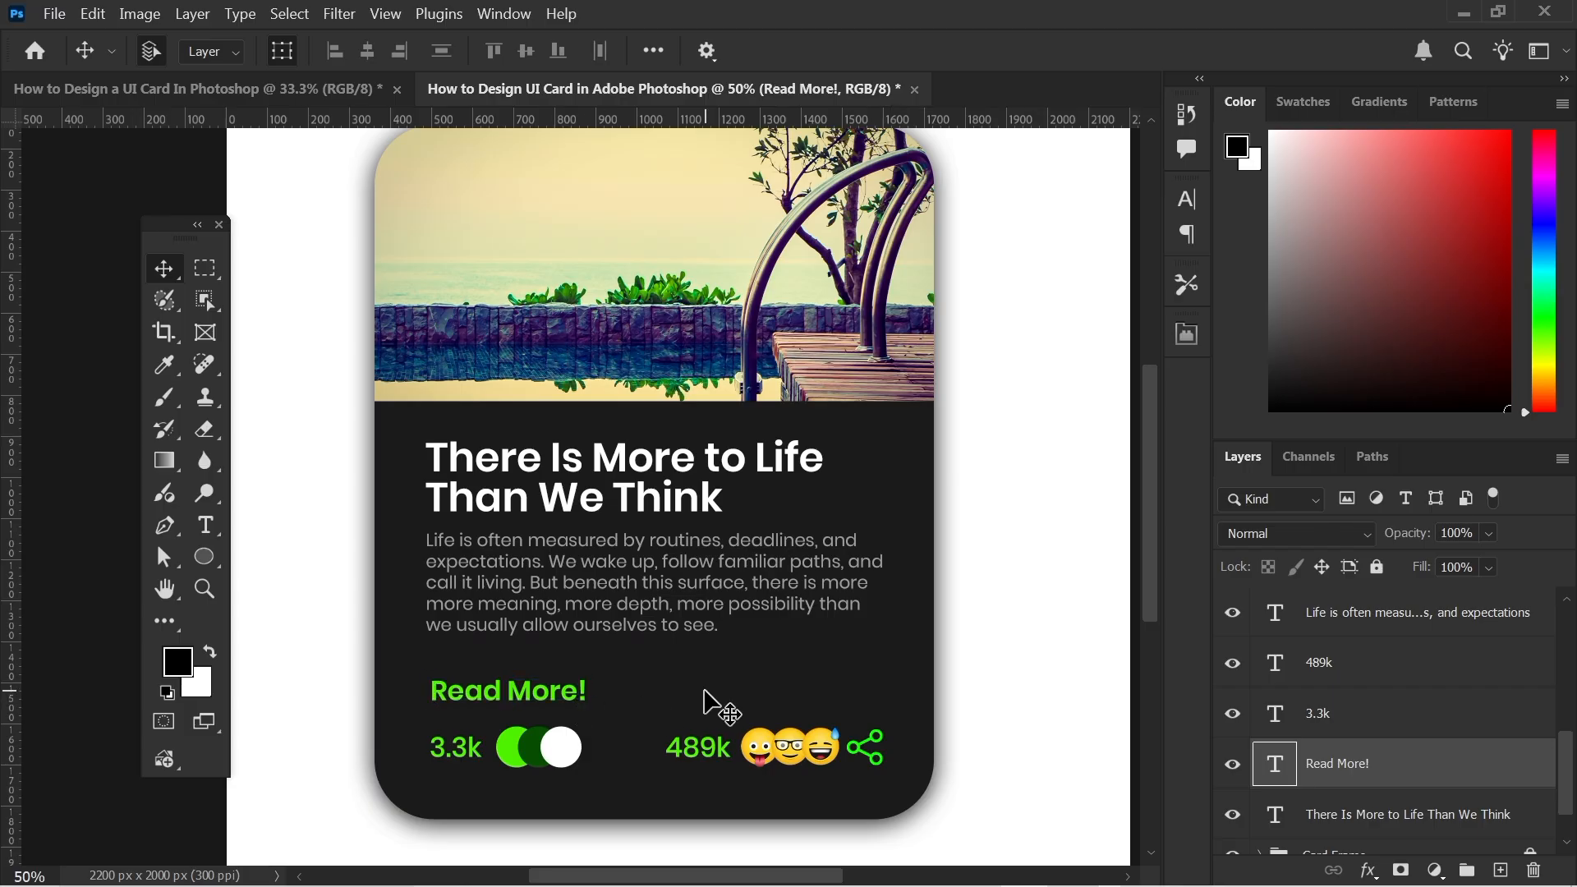
# Scale the 489k label, emoji row and share icon together proportionally to 93.31%.
pyautogui.moveTo(953, 731); pyautogui.dragTo(640, 804)
pyautogui.moveTo(881, 747); pyautogui.dragTo(867, 747)
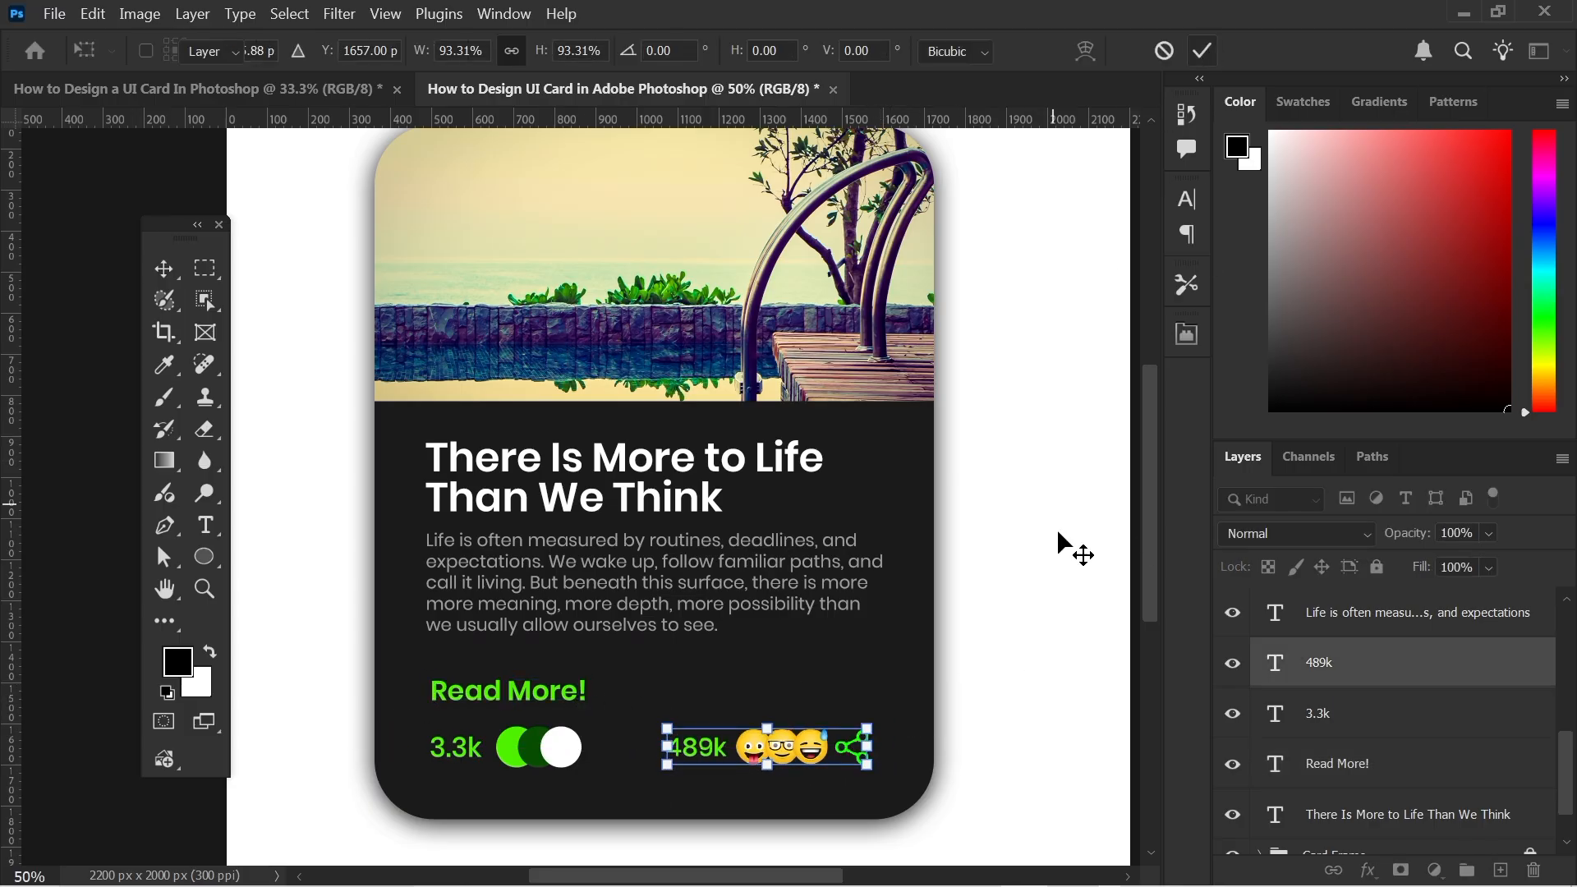
pyautogui.press('Return')
# Move "Read More!" and the whole bottom row together slightly left and up, aligning them with the body text's left edge, then deselect.
pyautogui.click(549, 695)
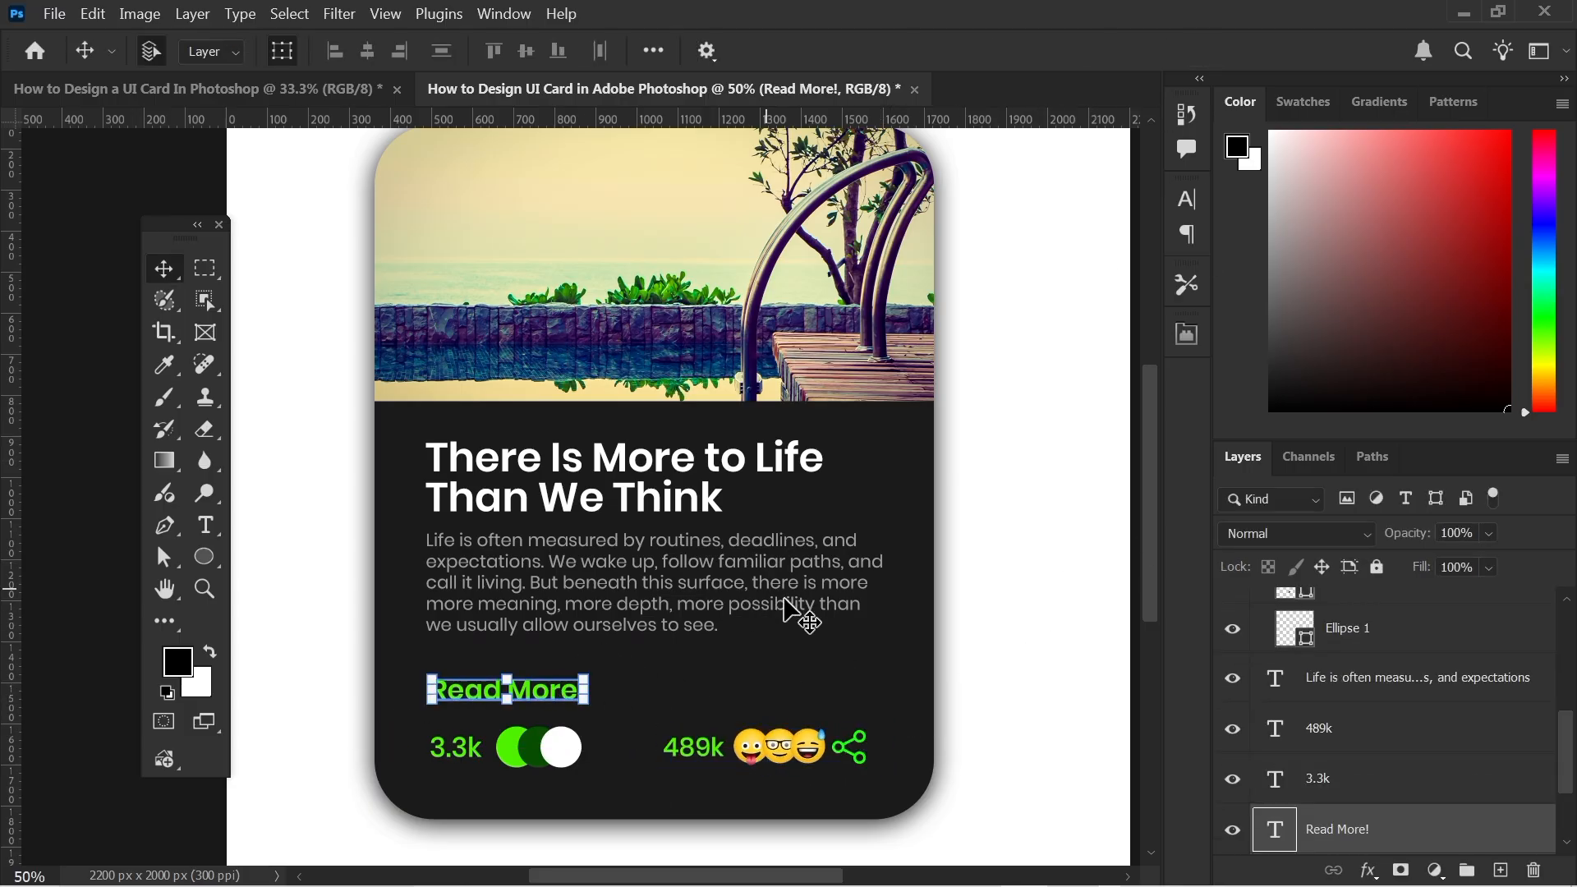
pyautogui.click(777, 649)
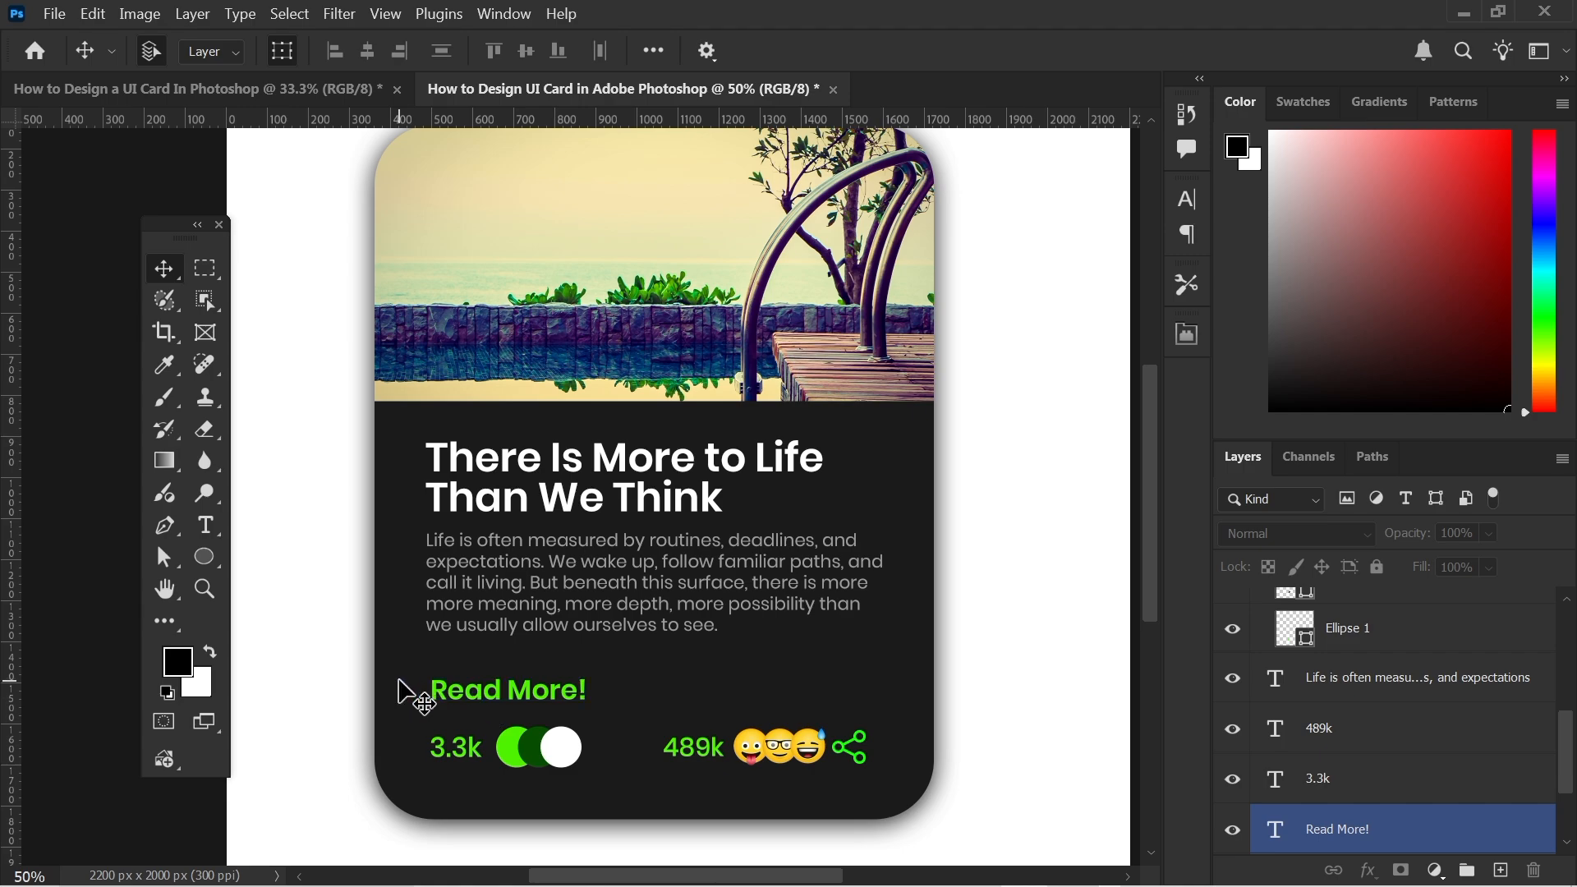
pyautogui.moveTo(402, 678); pyautogui.dragTo(893, 770)
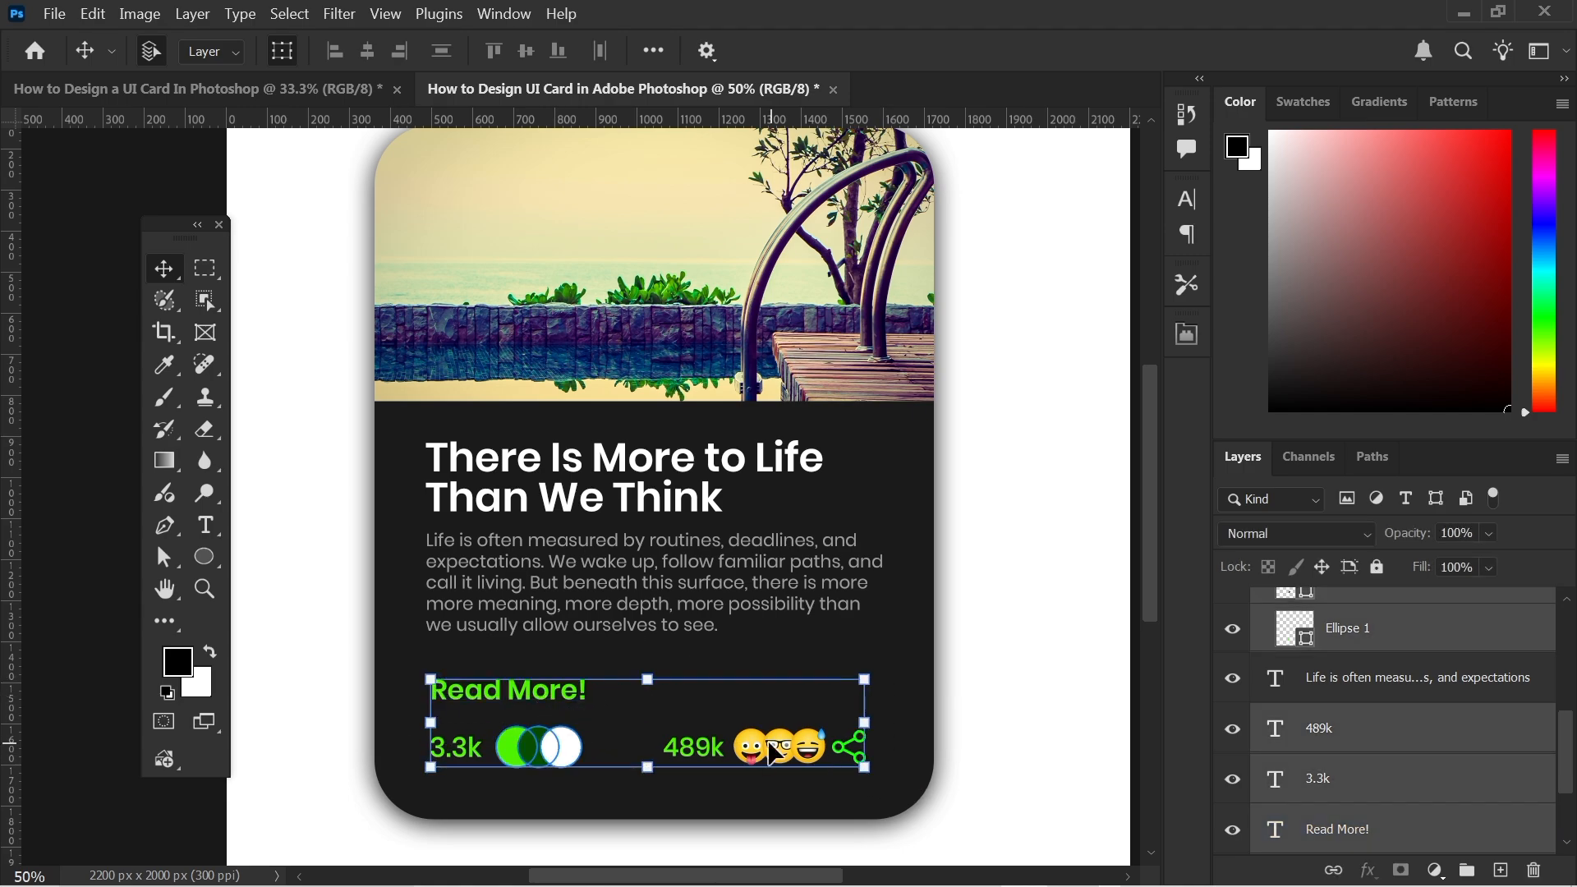
pyautogui.moveTo(777, 750); pyautogui.dragTo(772, 746)
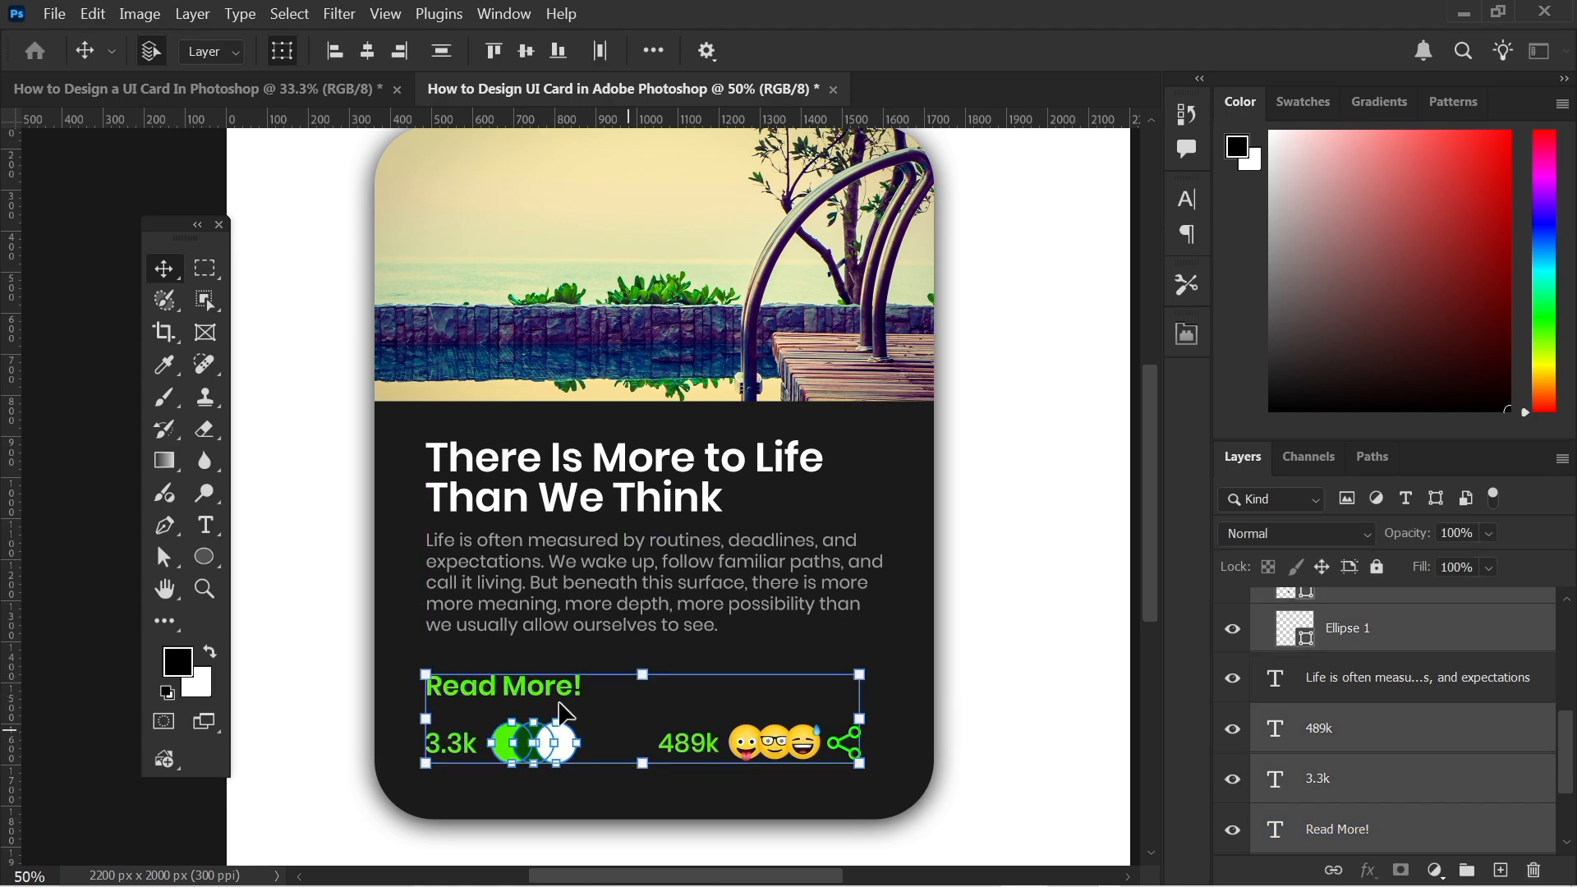
pyautogui.hotkey('ctrl', 't')
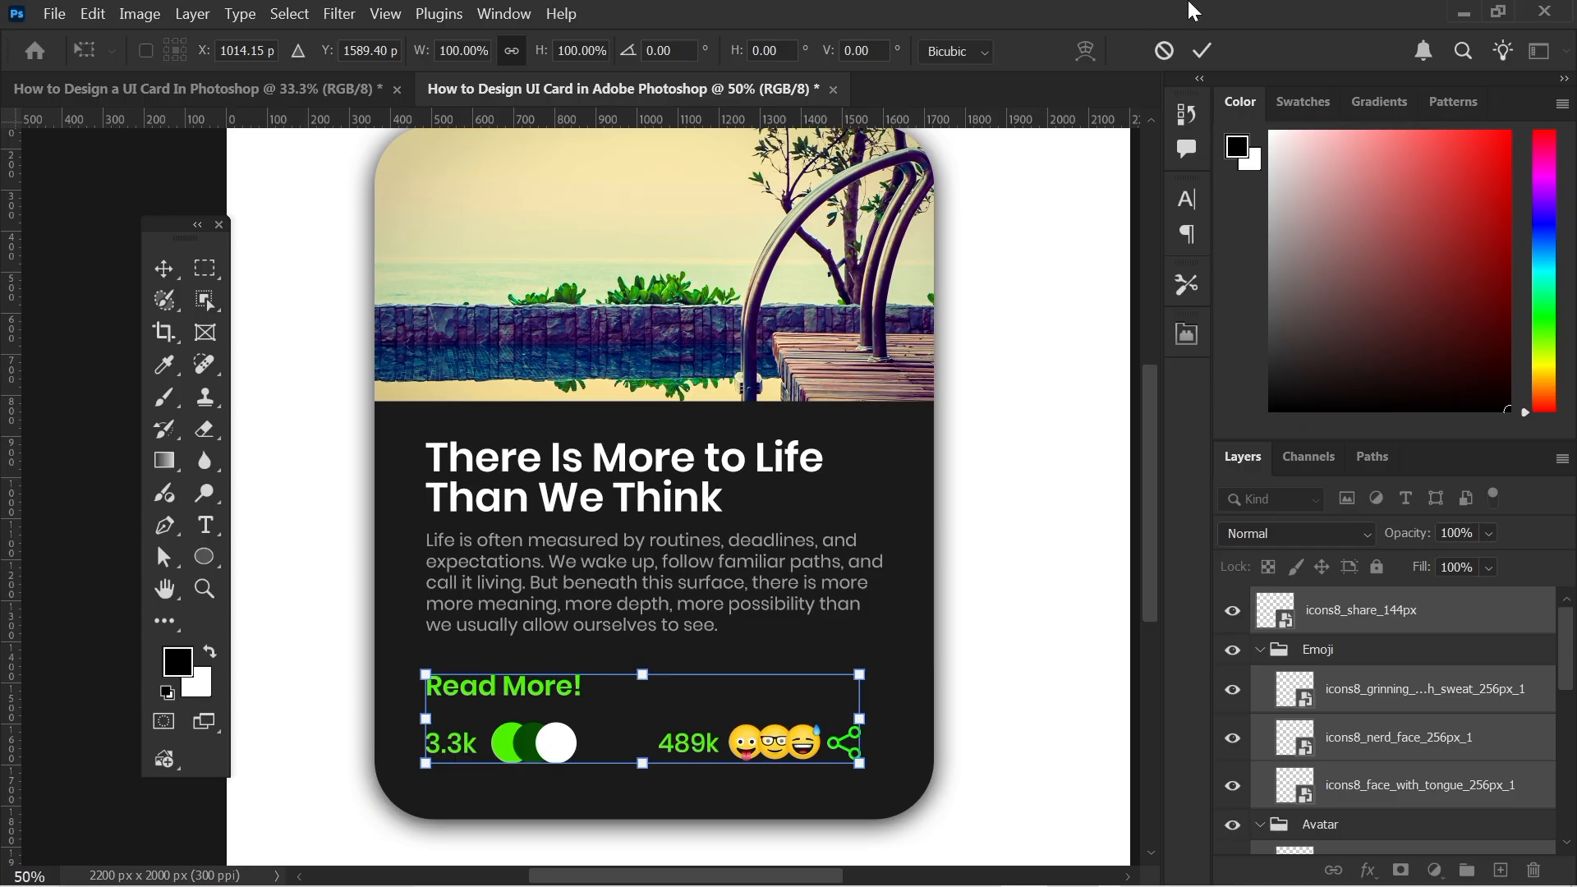
pyautogui.click(1202, 53)
pyautogui.click(1017, 538)
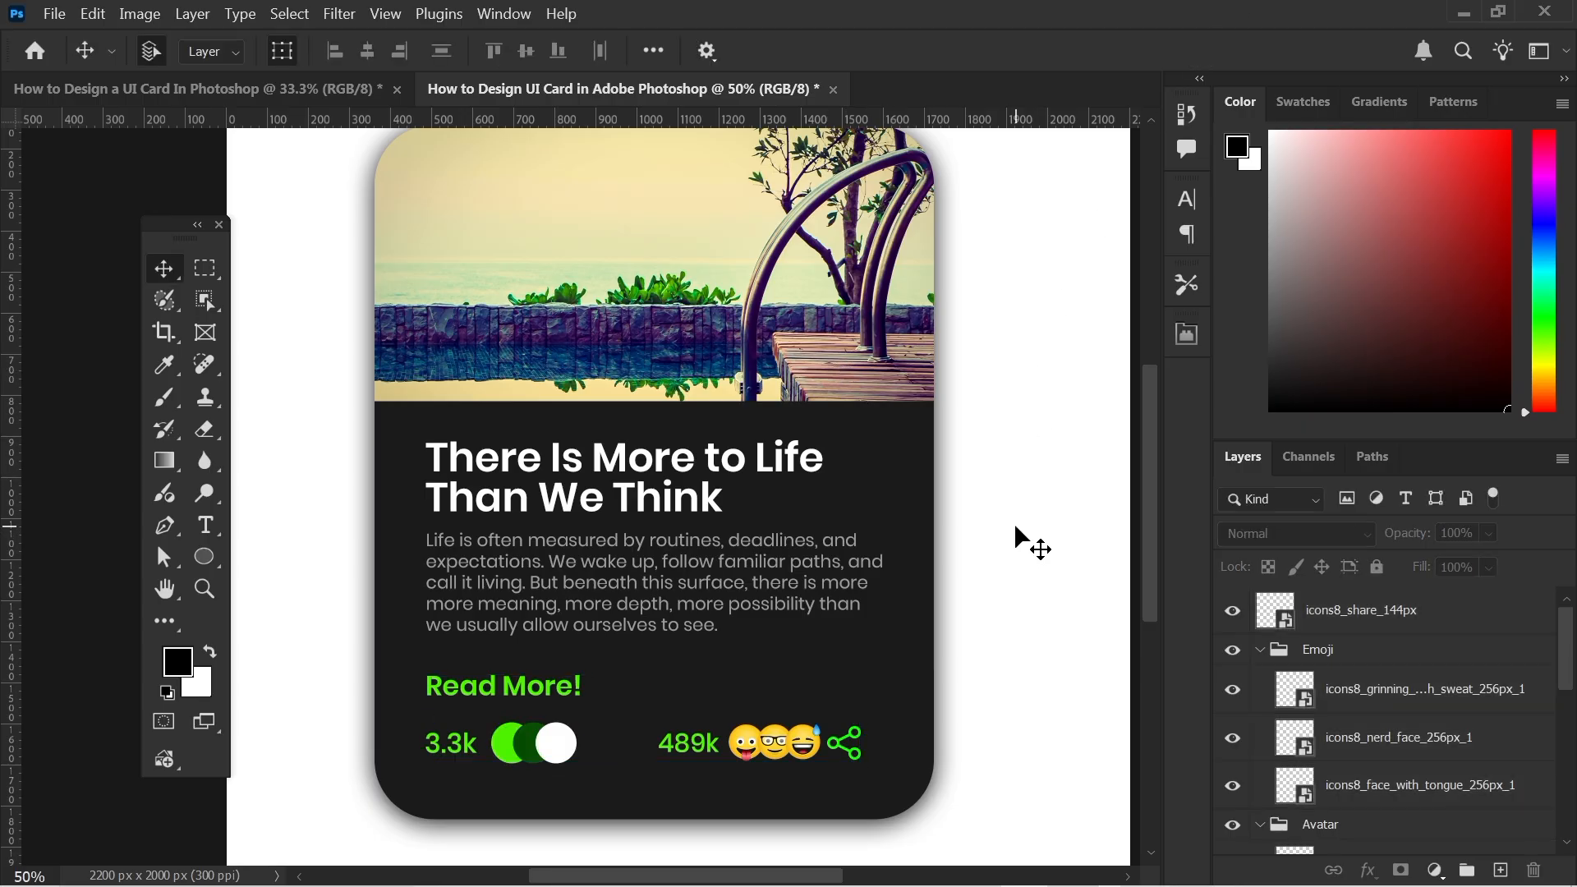
pyautogui.scroll(1, 797, 530)
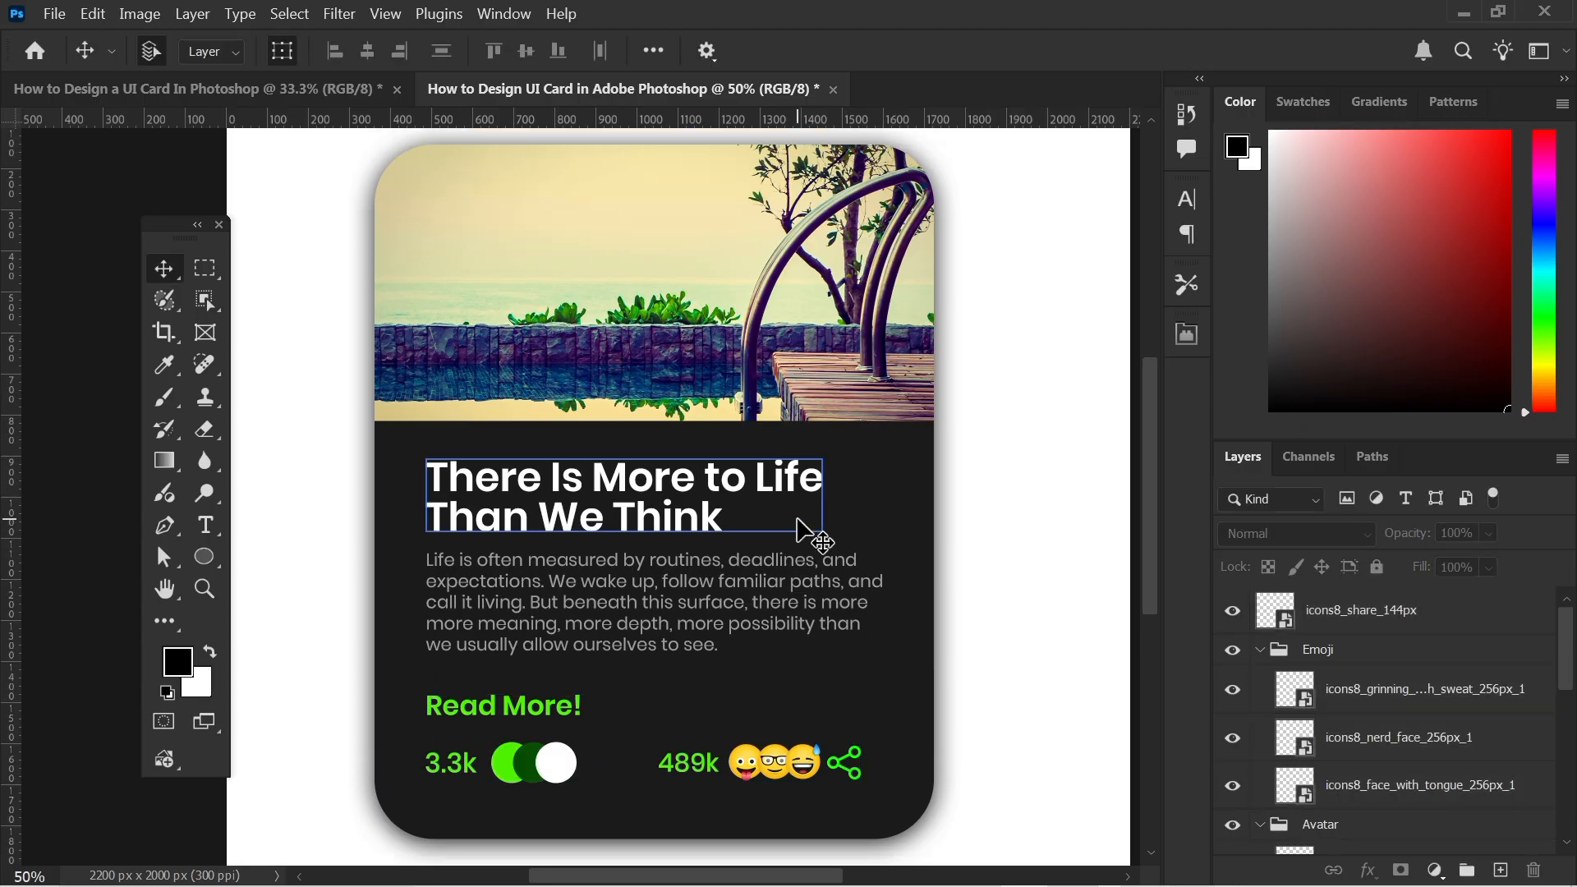
pyautogui.hotkey('ctrl', '-')
pyautogui.hotkey('ctrl', '-')
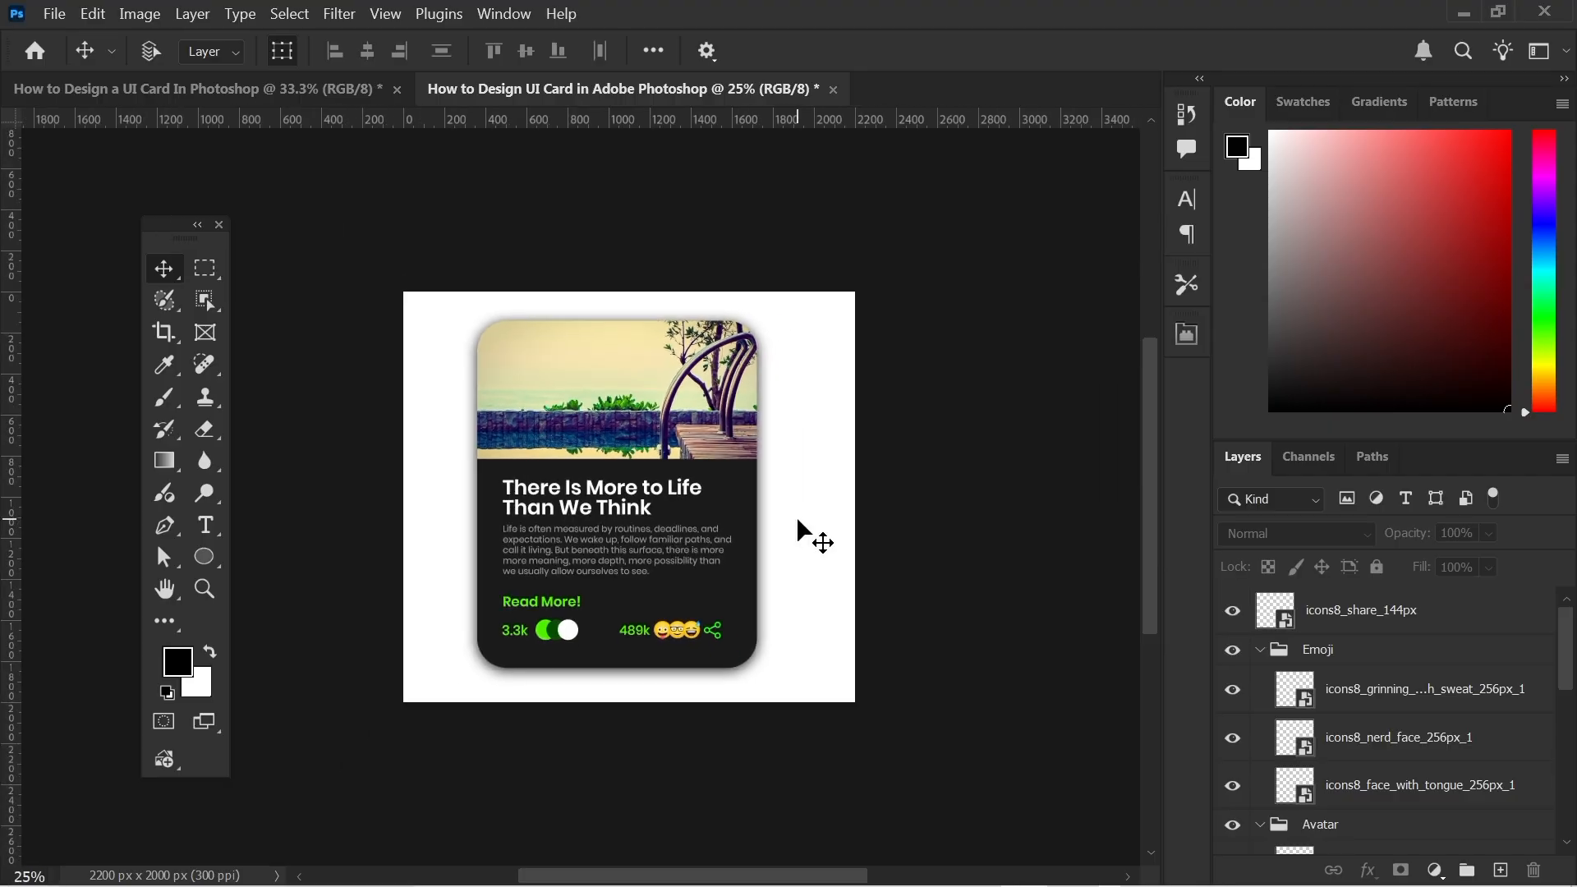
pyautogui.hotkey('ctrl', '+')
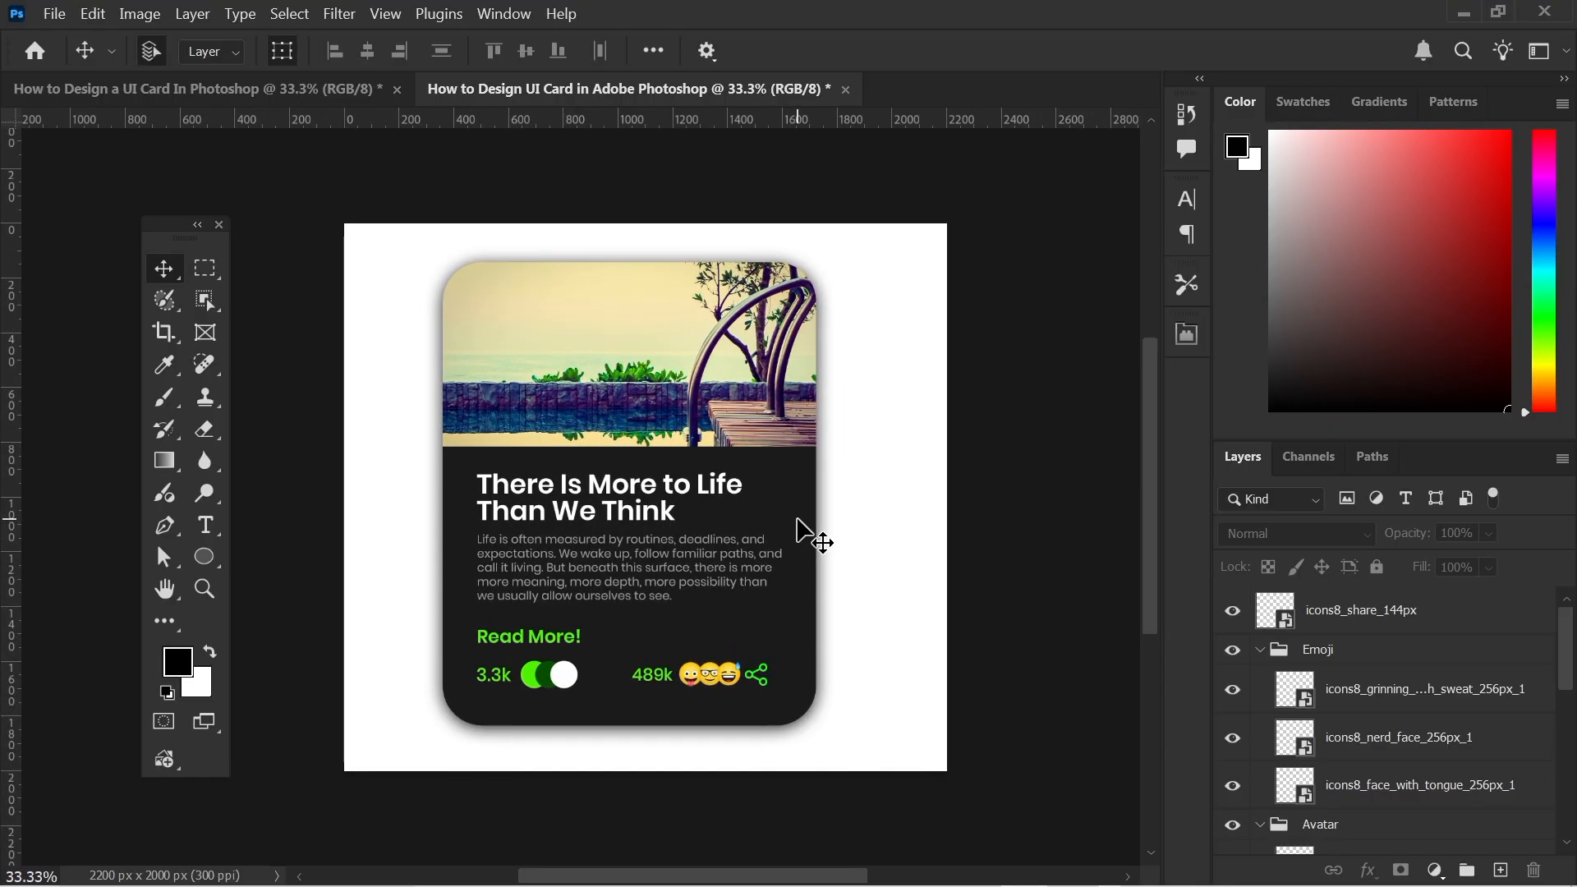